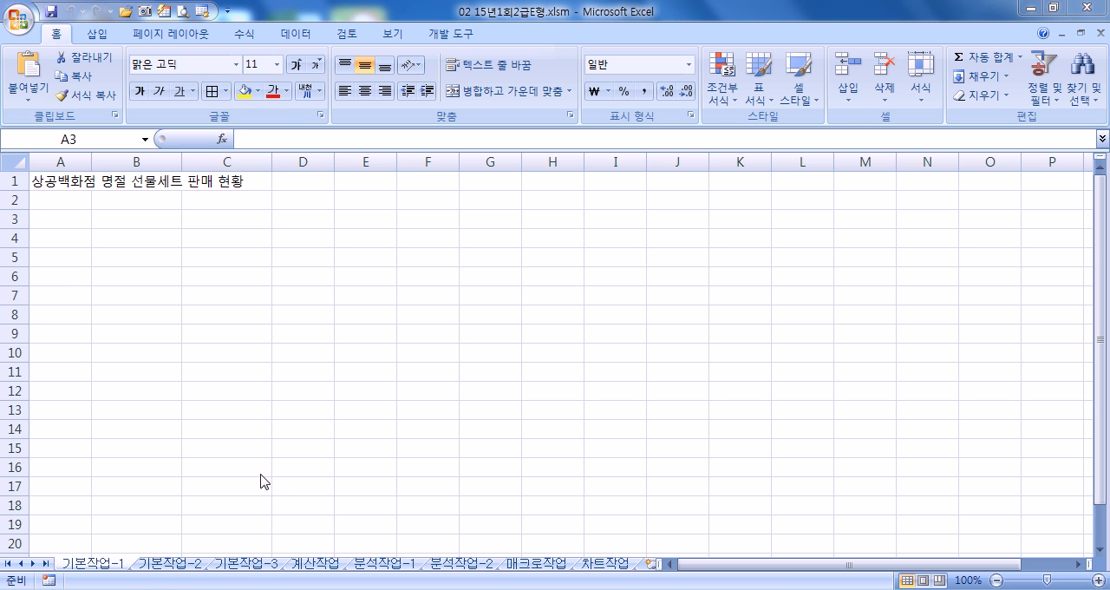
- On the 기본작업-2 sheet, merge and center the title across B1:I1
click(176, 564)
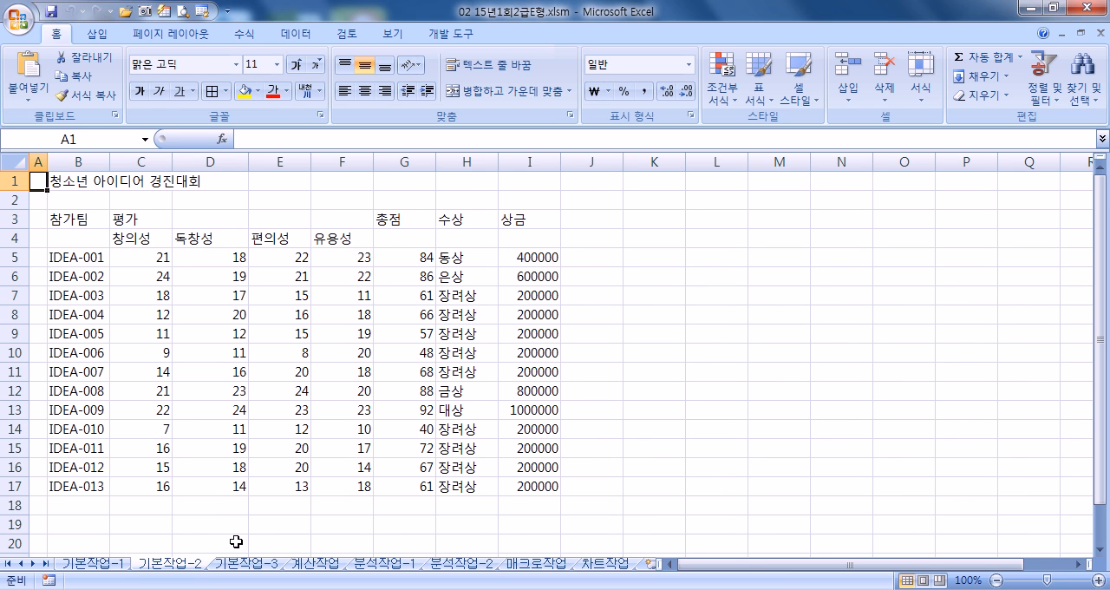
drag(78, 180, 520, 180)
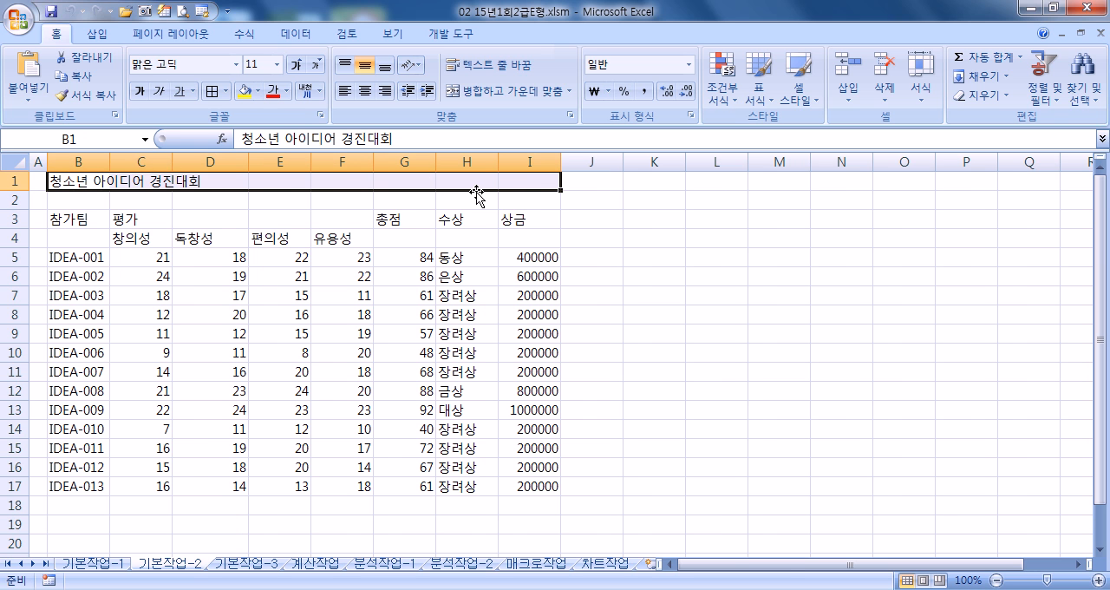
click(492, 92)
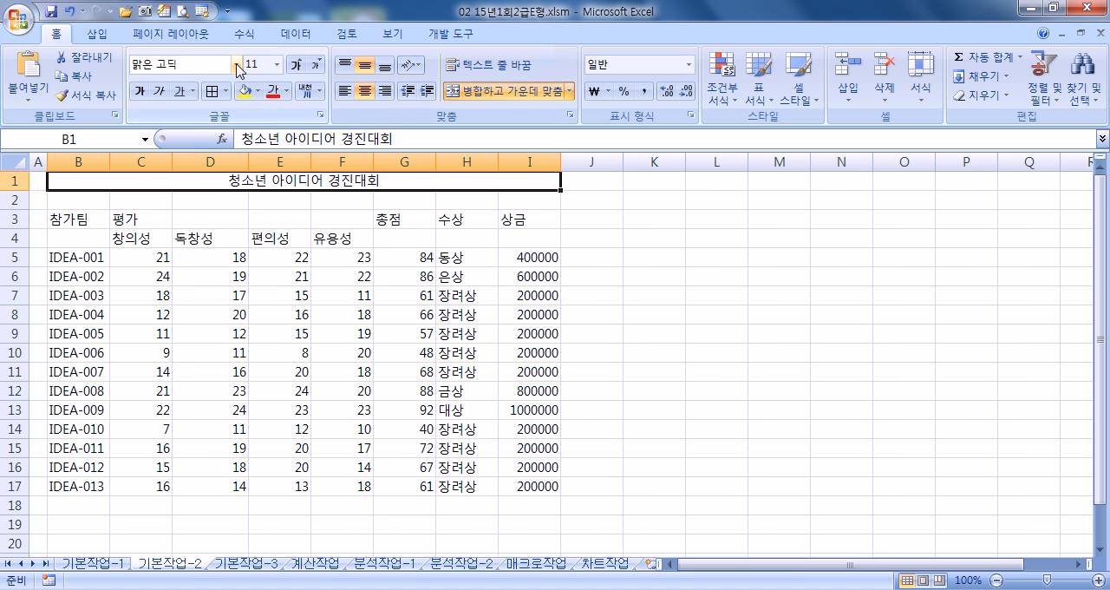
- Set the title's font to 굴림체 and its size to 18
click(236, 66)
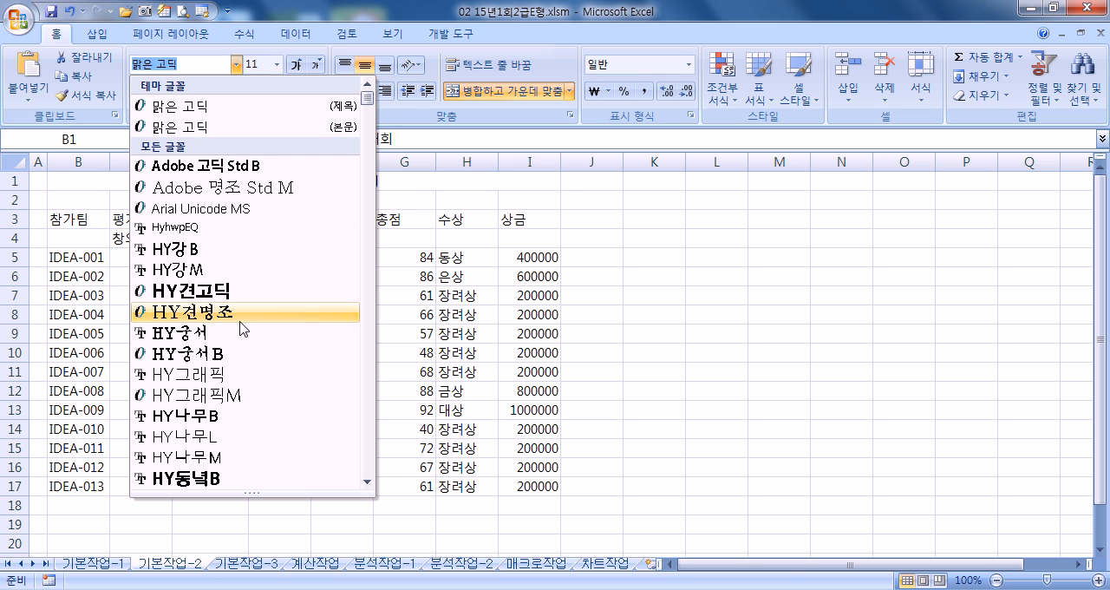
scroll(351, 260, down, 20)
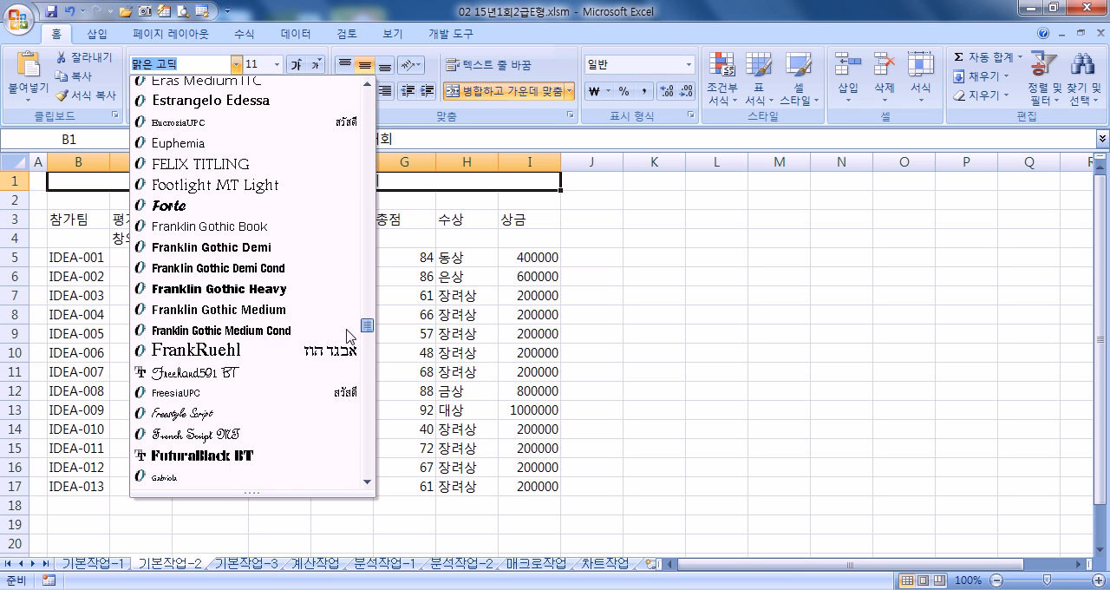
scroll(344, 383, down, 20)
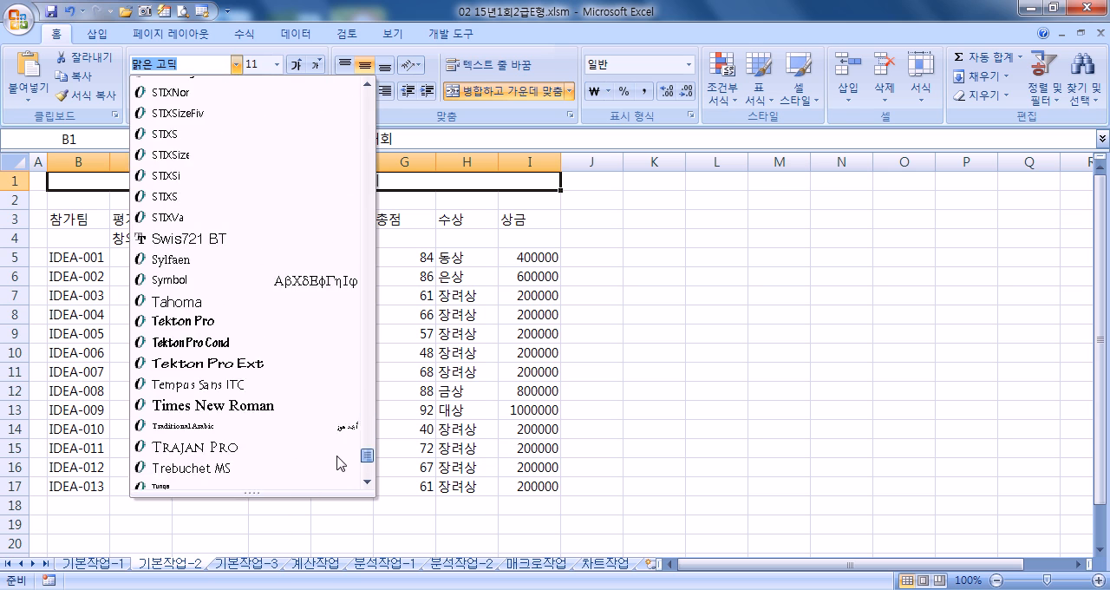
drag(366, 467, 351, 143)
scroll(205, 233, up, 8)
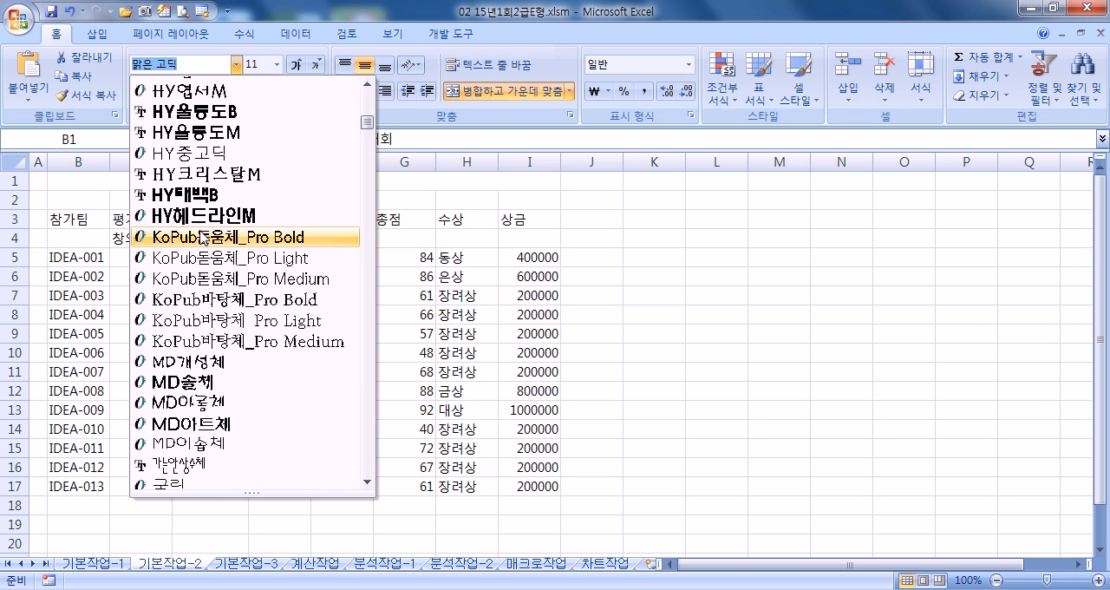
scroll(192, 254, down, 3)
click(169, 298)
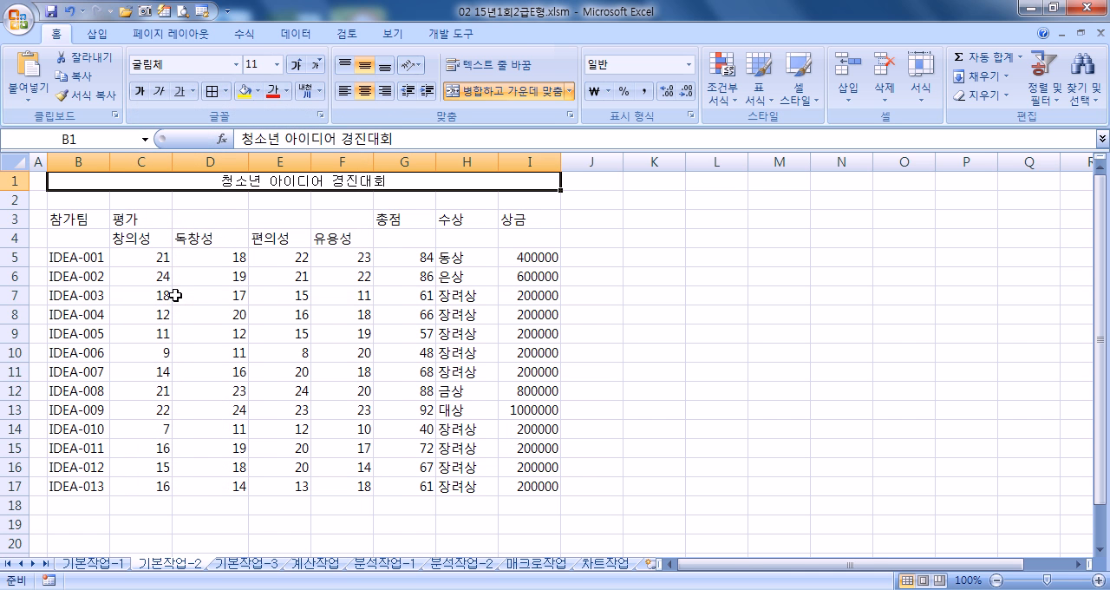
click(297, 65)
click(296, 66)
click(296, 66)
click(297, 66)
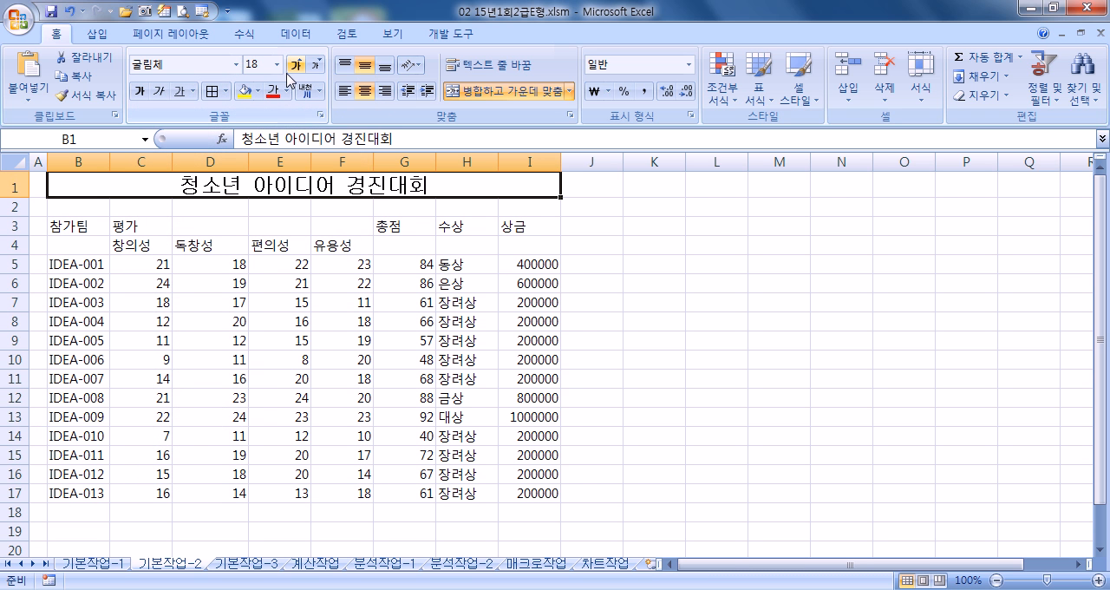
click(67, 232)
drag(132, 227, 442, 250)
click(387, 226)
drag(509, 233, 508, 251)
click(500, 93)
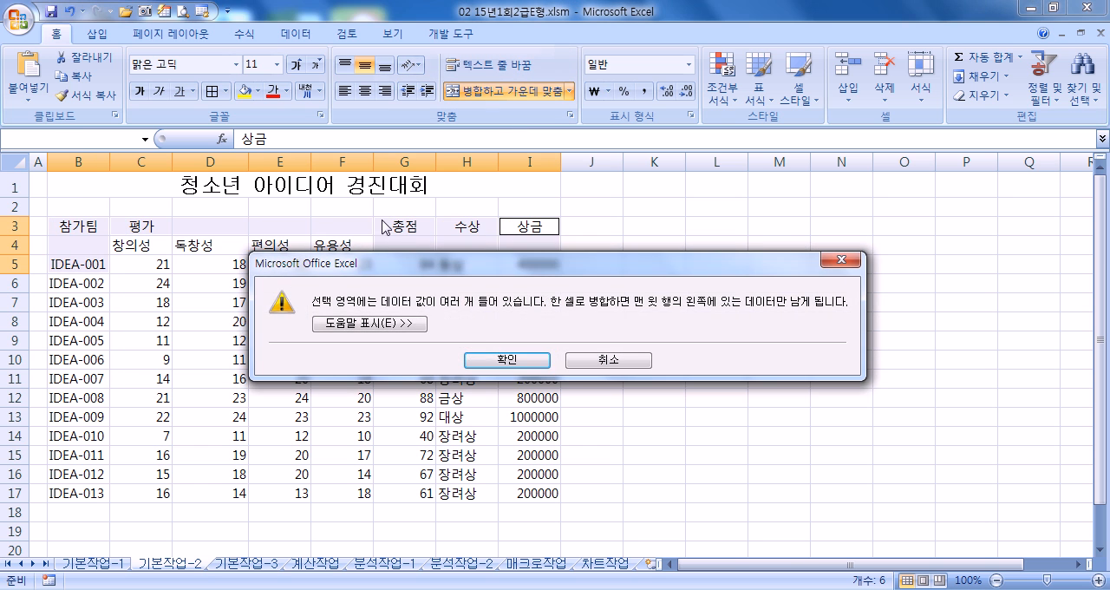
click(512, 359)
- Merge and center the heading ranges B3:B4, C3:F3, G3:G4, H3:H4 and I3:I4
drag(73, 227, 70, 252)
drag(135, 227, 503, 252)
ctrl+click(517, 228)
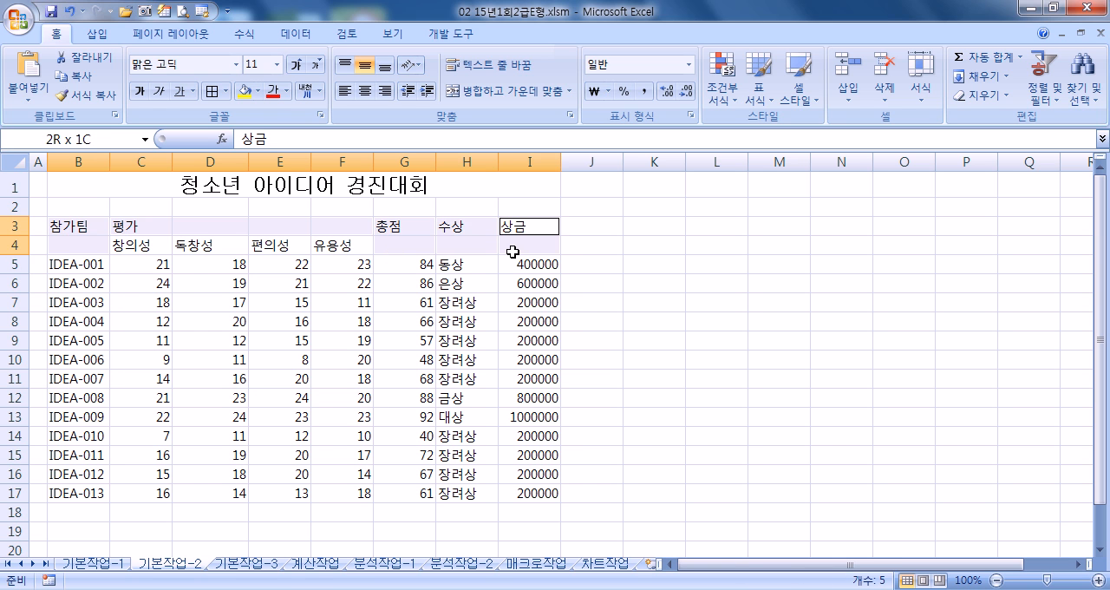
click(484, 91)
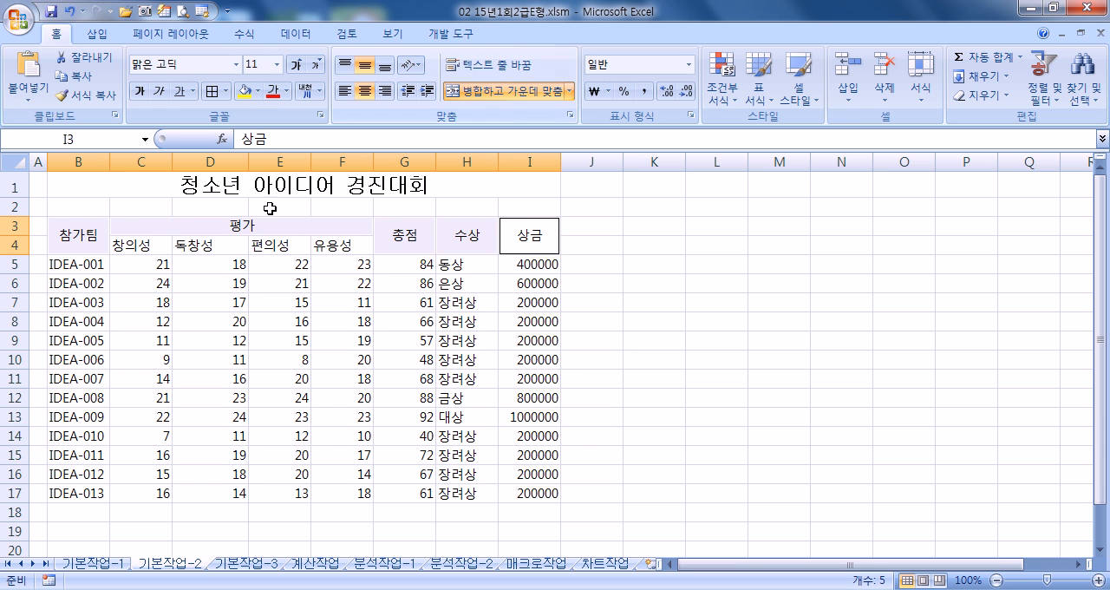
- Fill the table heading B3:I4 with yellow
click(73, 233)
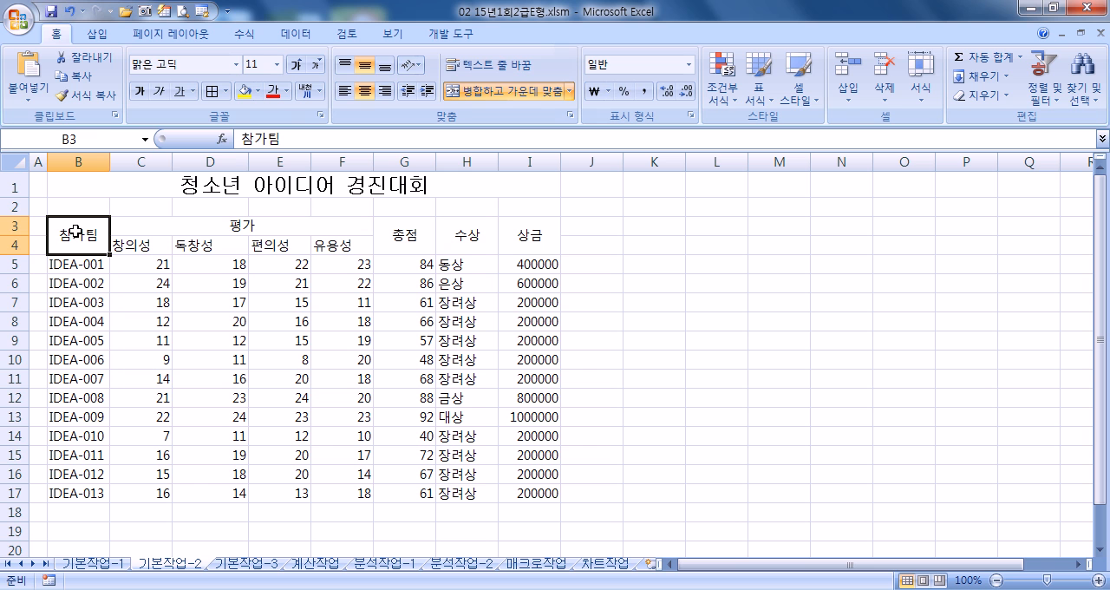
drag(77, 232, 517, 233)
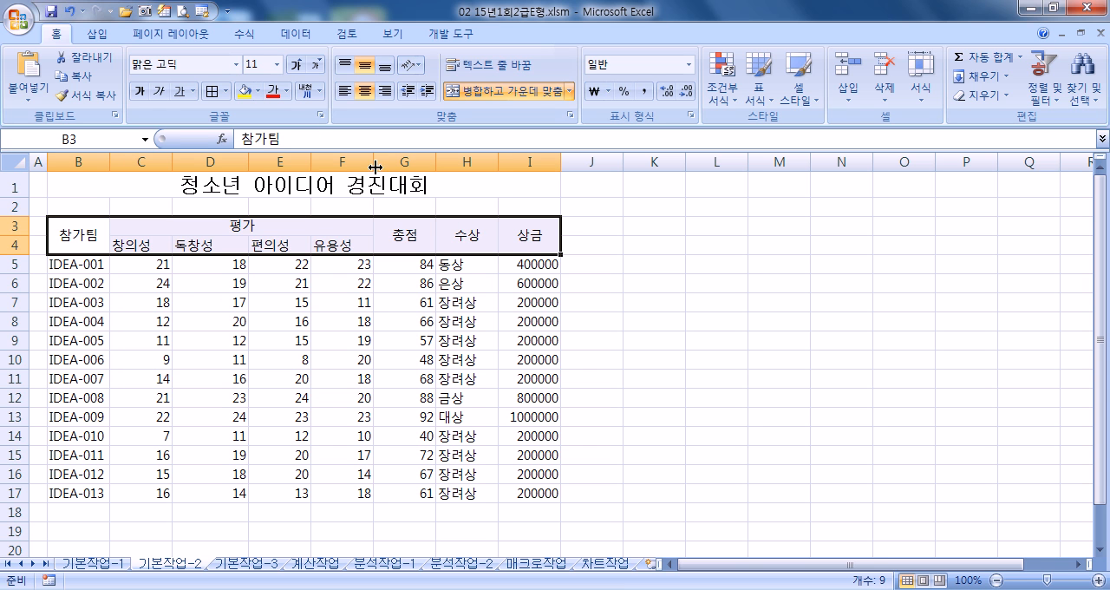
click(244, 90)
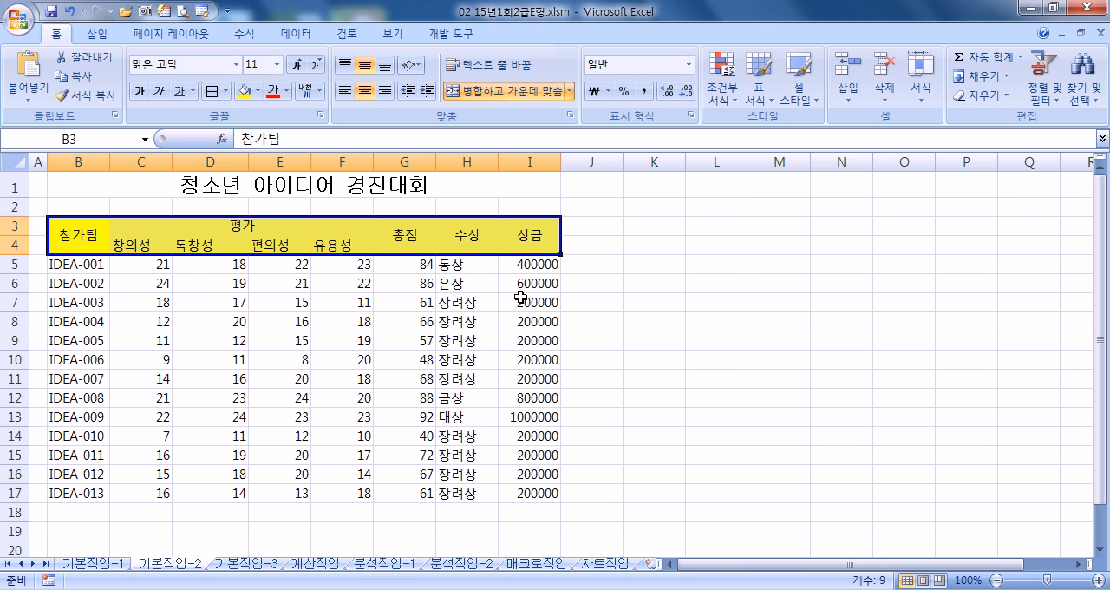
- Apply the custom number format #,##0원 to the prize amounts in I5:I17
drag(524, 264, 521, 307)
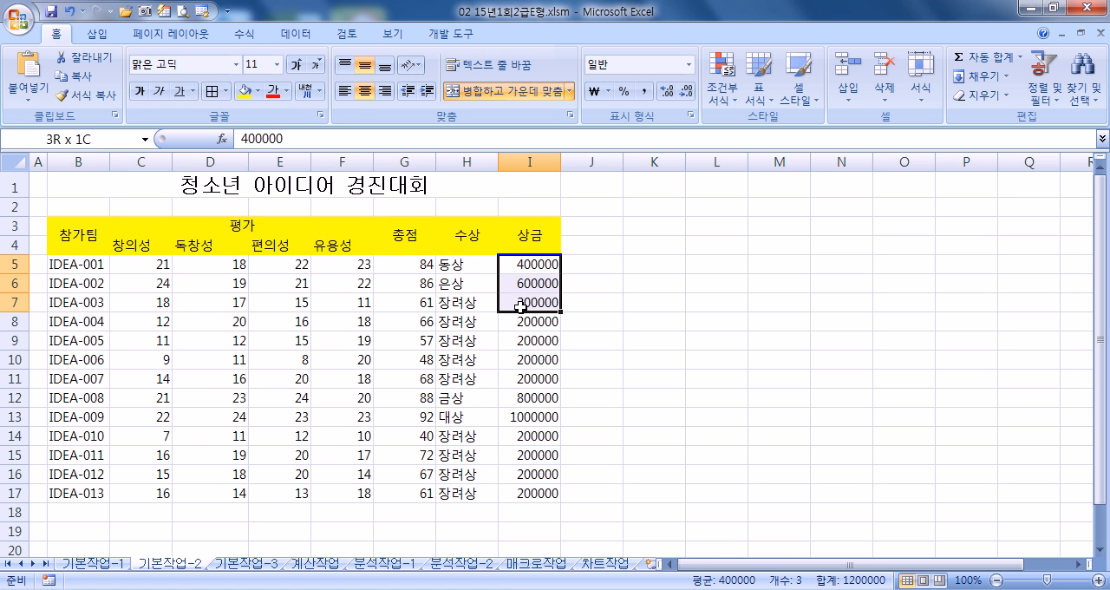
drag(520, 307, 508, 491)
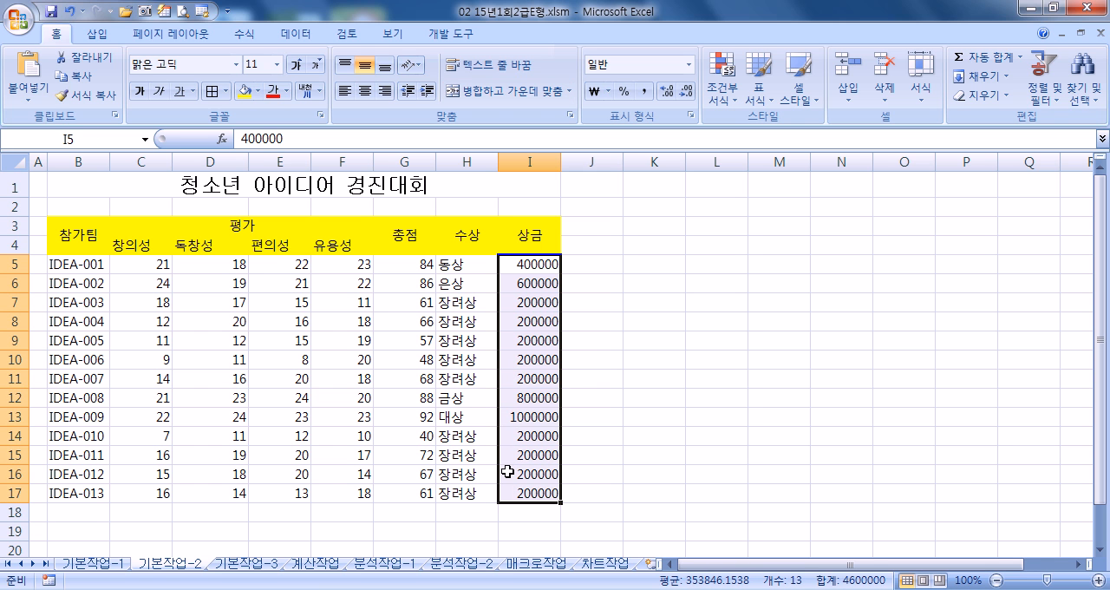
key(ctrl+1)
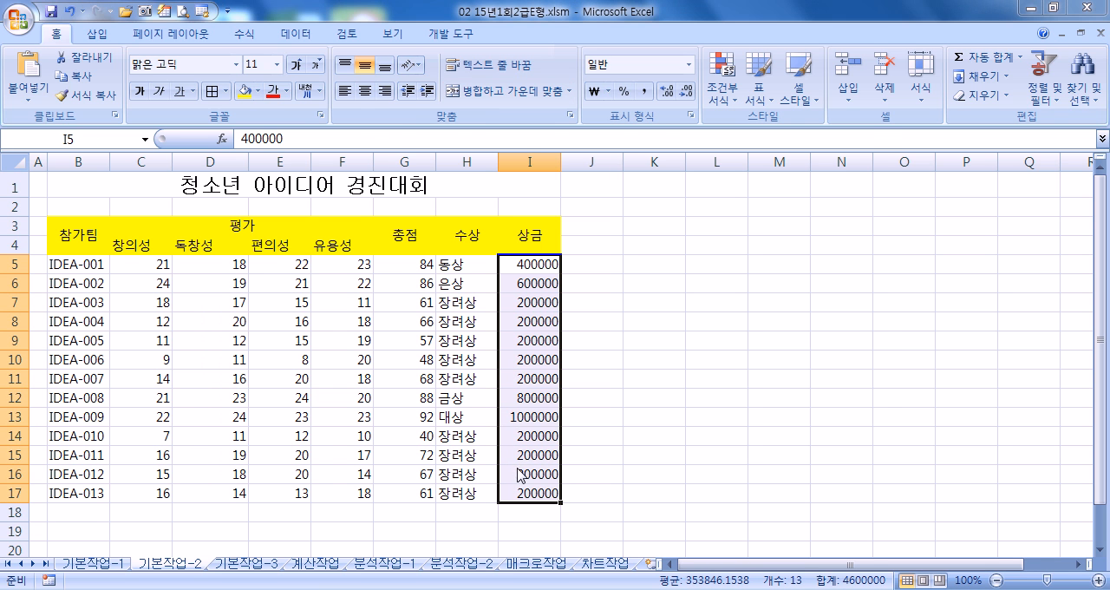
click(444, 266)
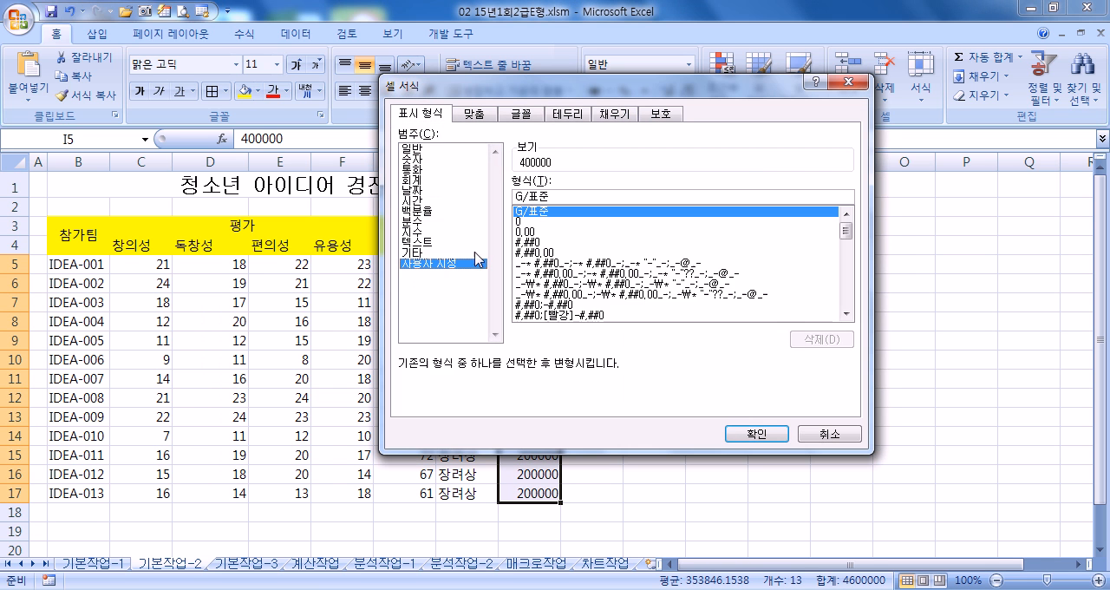
click(543, 243)
click(572, 198)
text(원)
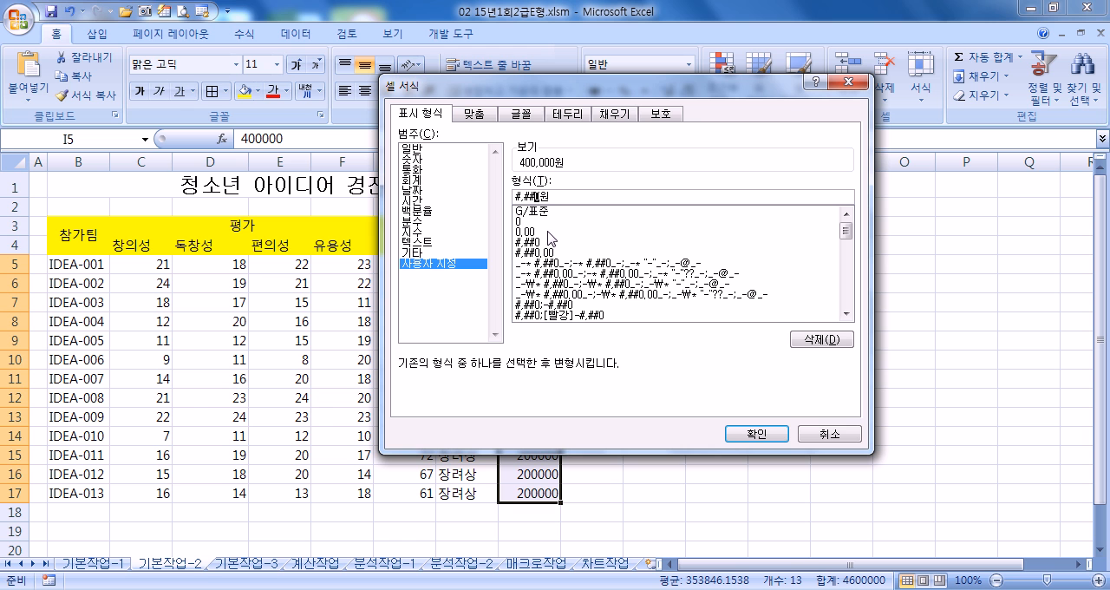
click(758, 433)
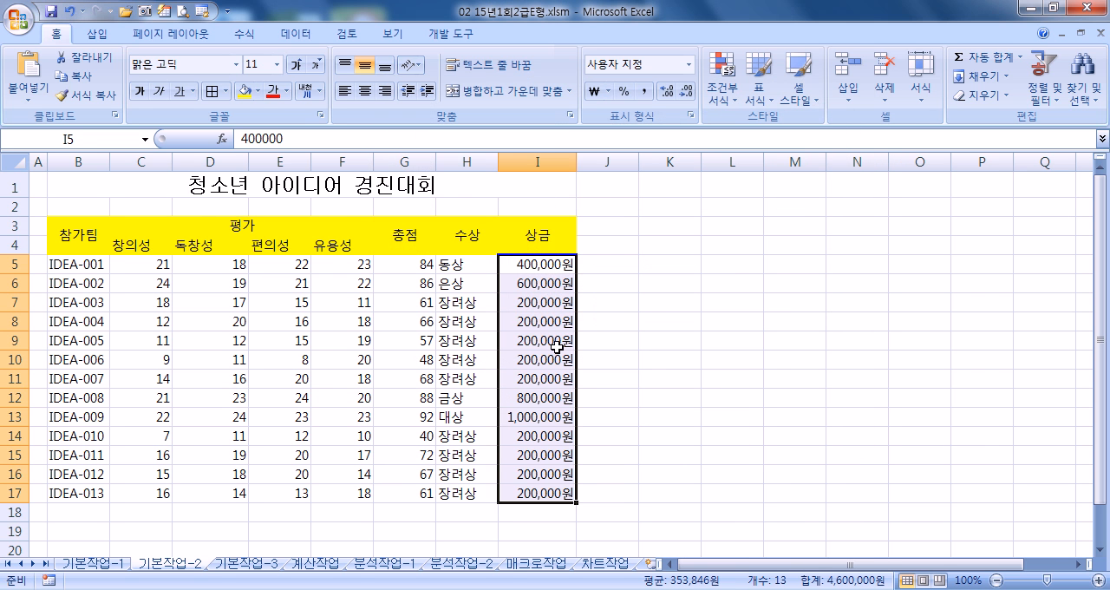
- Test the number format by entering 0 in I7, and undo the entry
click(521, 299)
text(0)
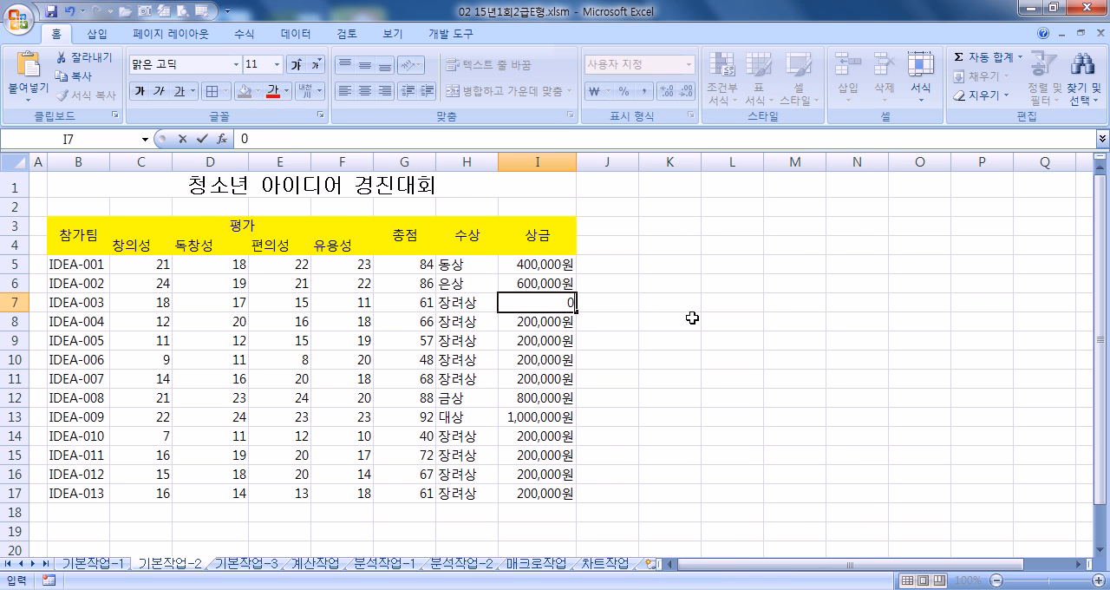
key(Return)
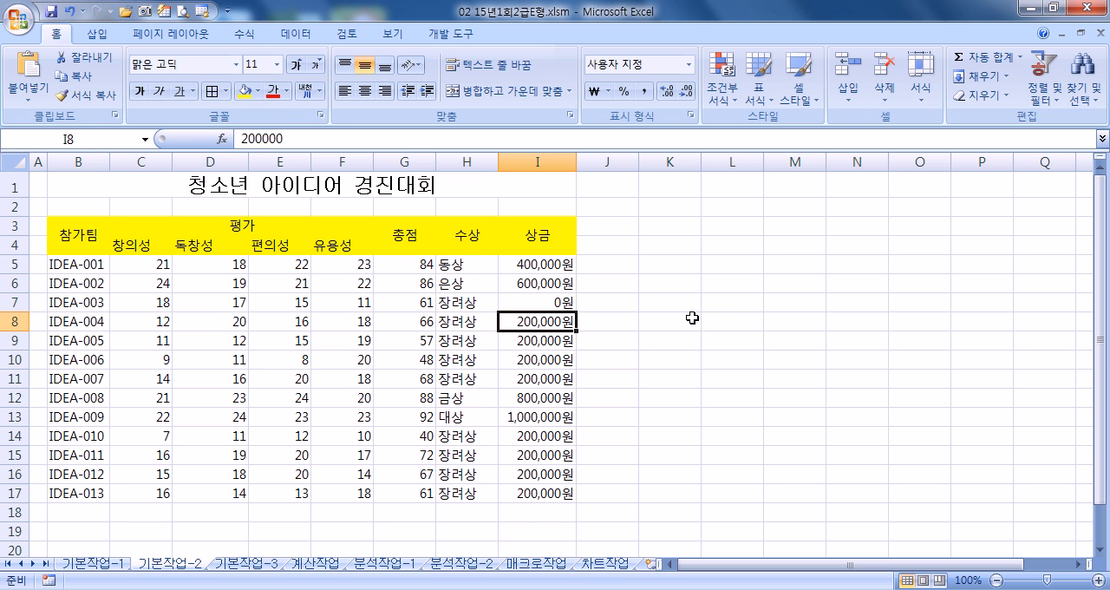
key(ctrl+z)
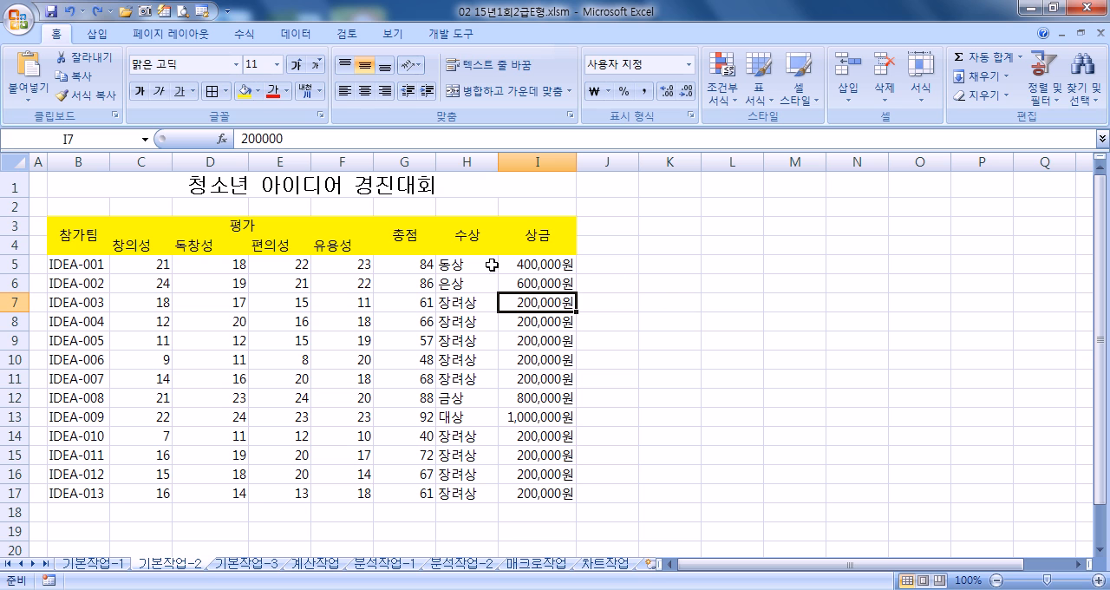
- Insert a comment on cell B13 and replace its default text with 아이디어 경진대회 대상팀
click(71, 416)
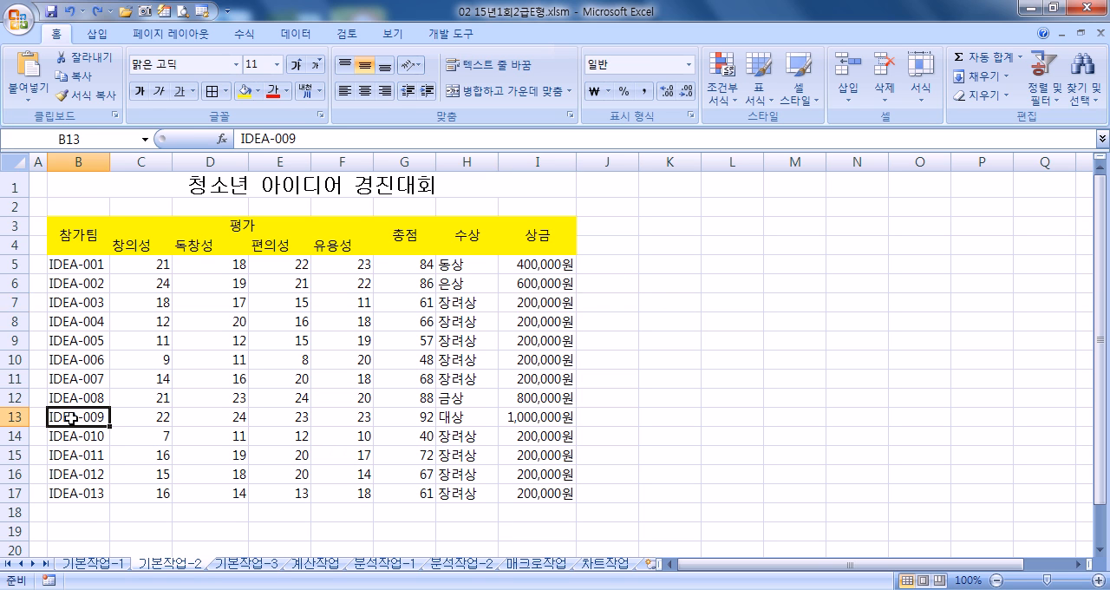
right_click(75, 418)
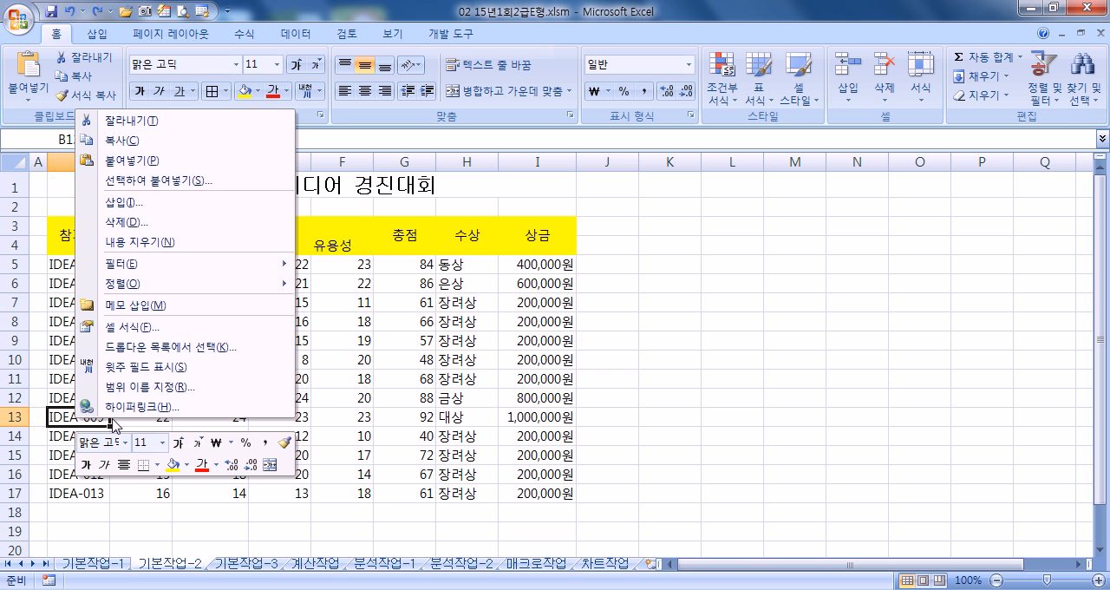
click(160, 307)
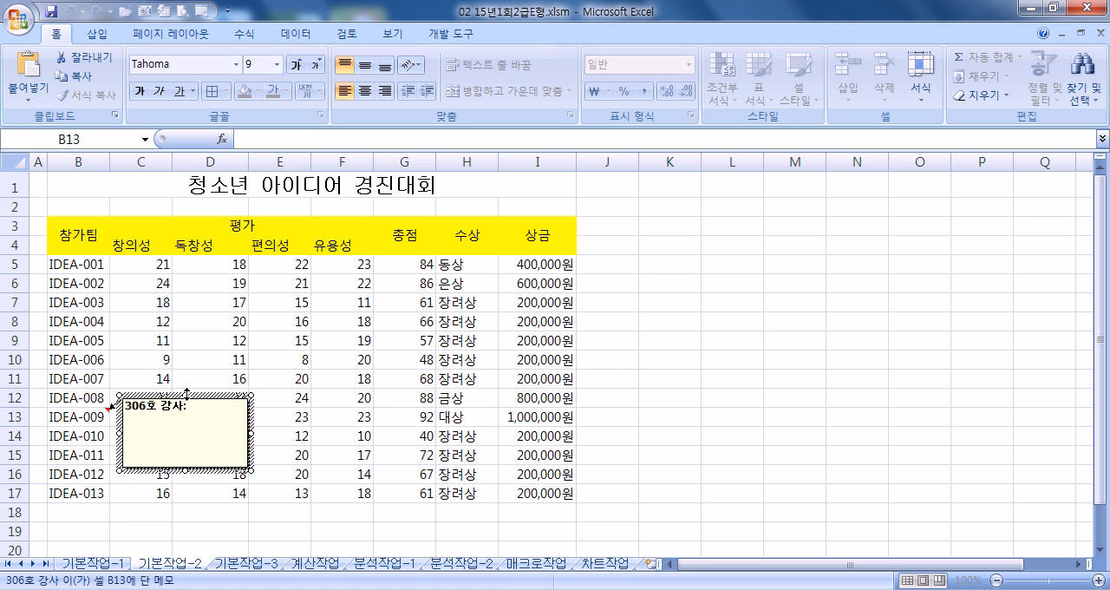
drag(141, 436, 121, 386)
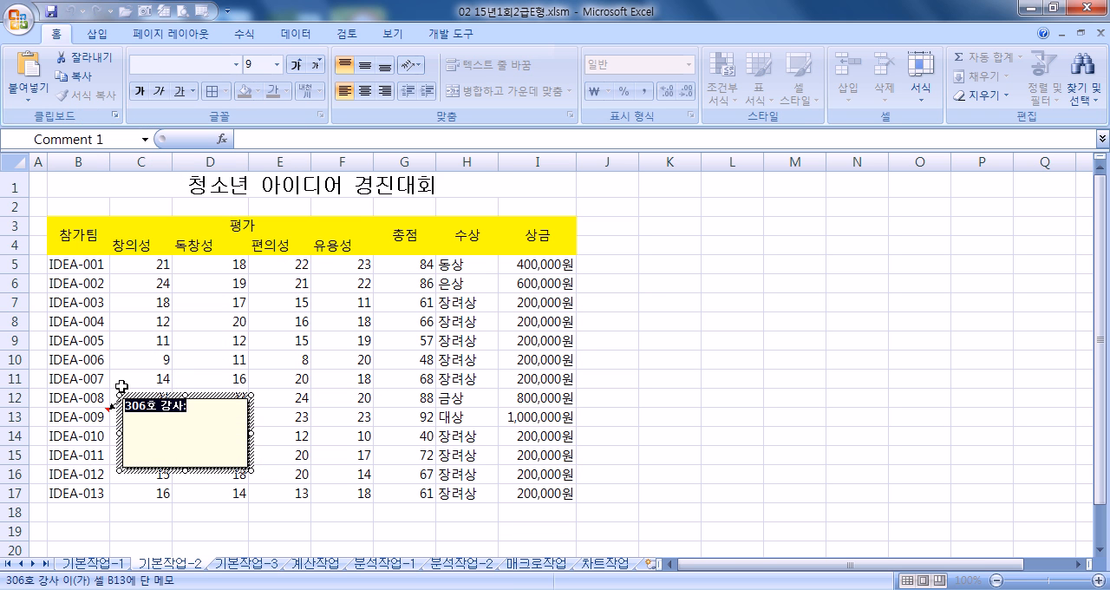
text(ㅇㅇ)
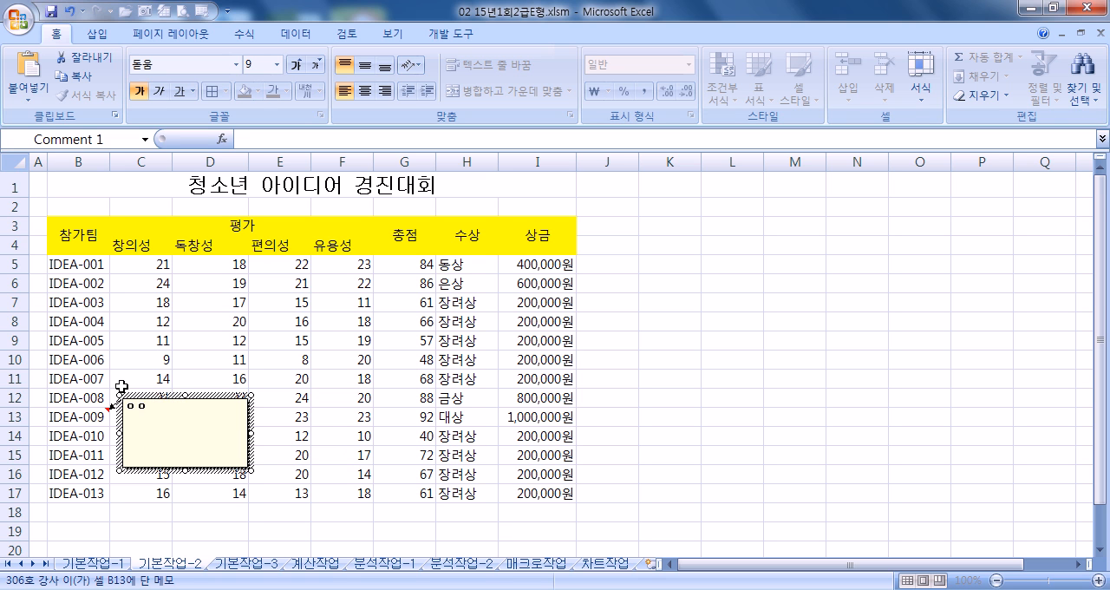
text(아이디어 경ㅈ)
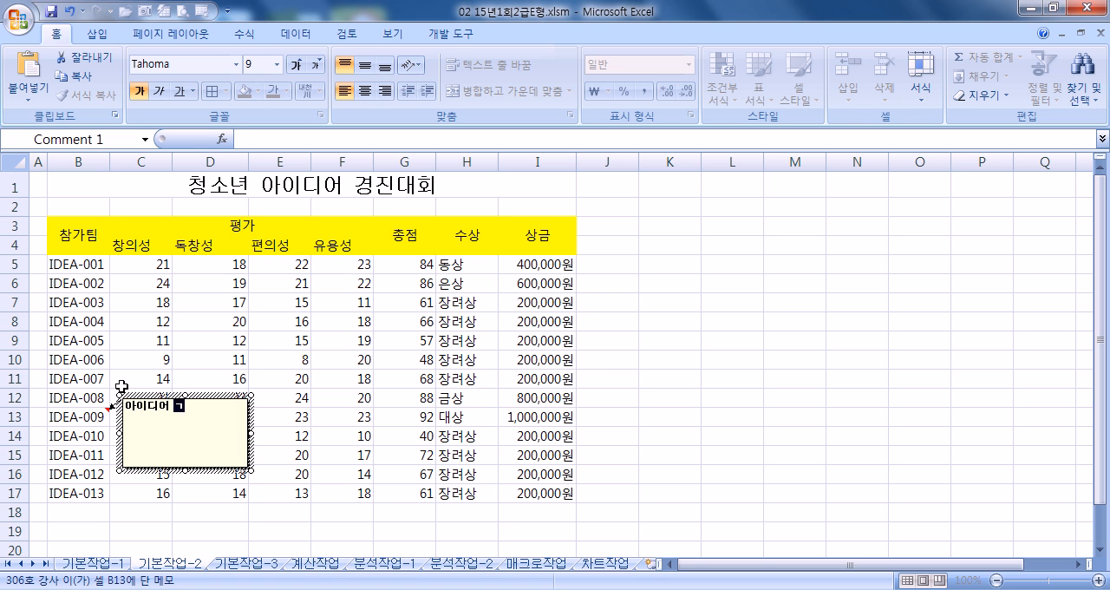
text(진대회 대ㅅ)
text(상ㅌ)
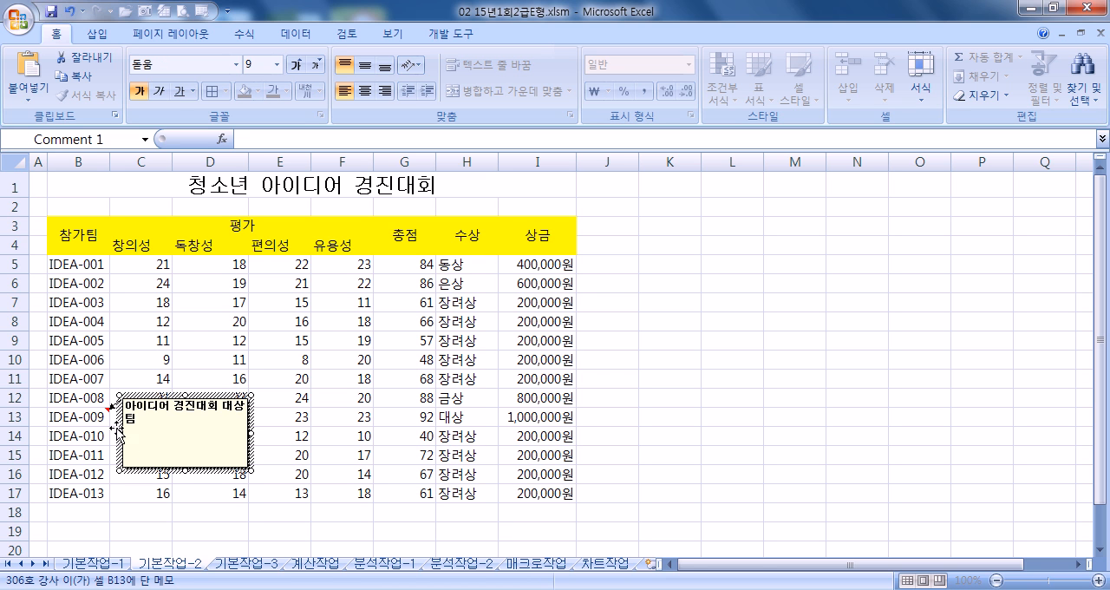
- Turn on automatic size (자동 크기) for the comment box on cell B13
click(218, 395)
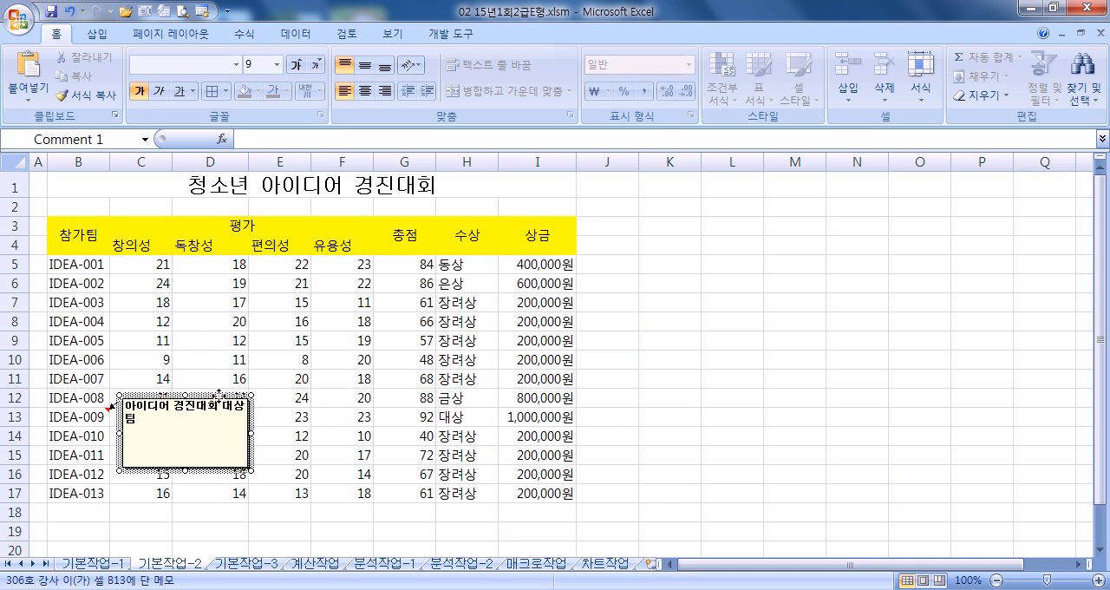
double_click(223, 397)
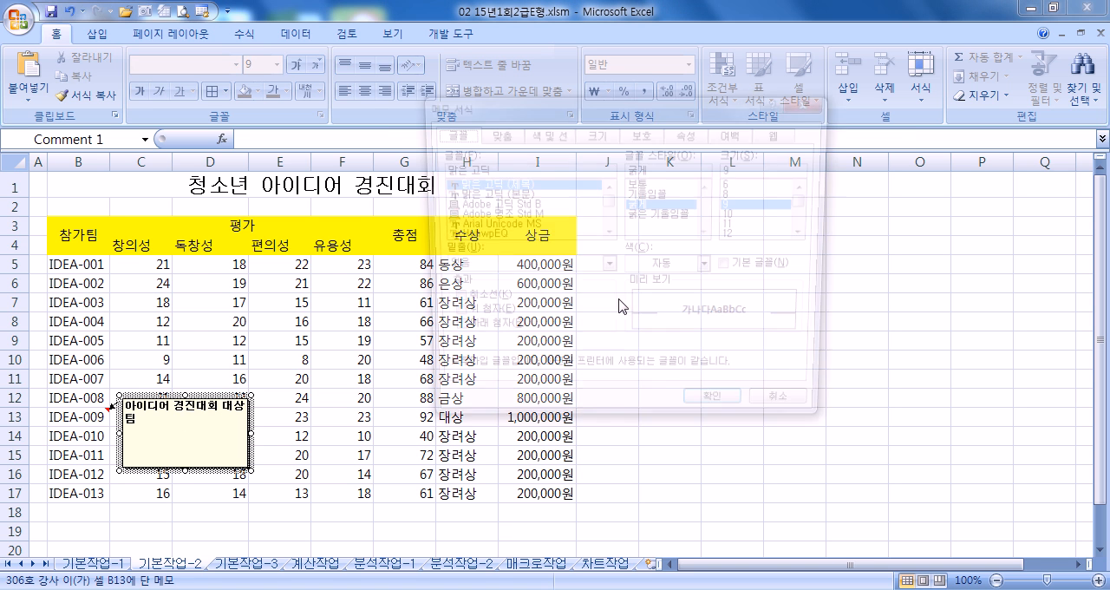
click(494, 134)
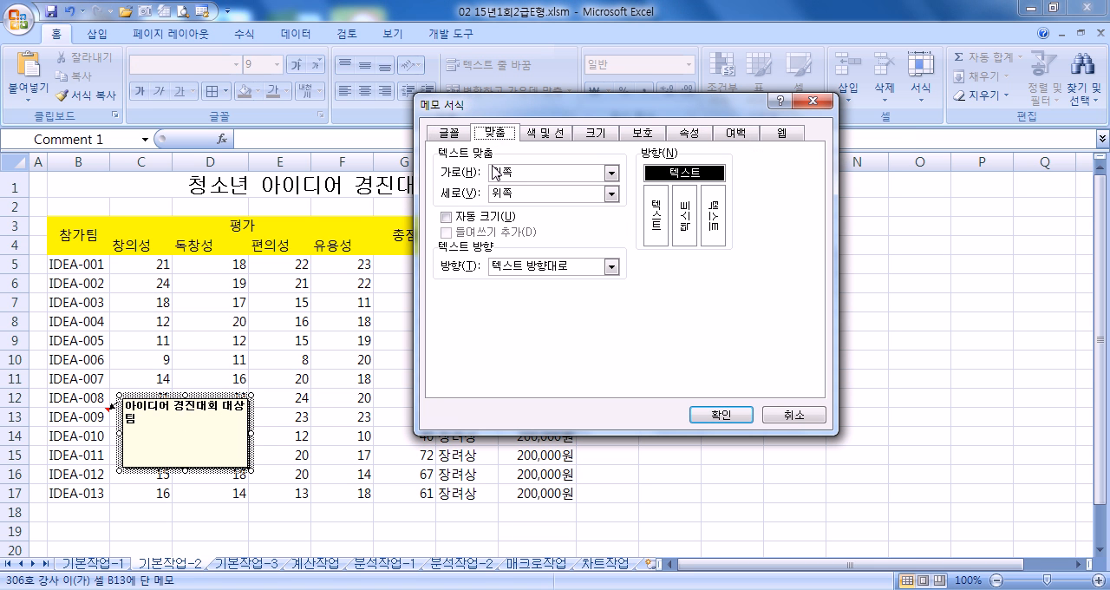
click(472, 221)
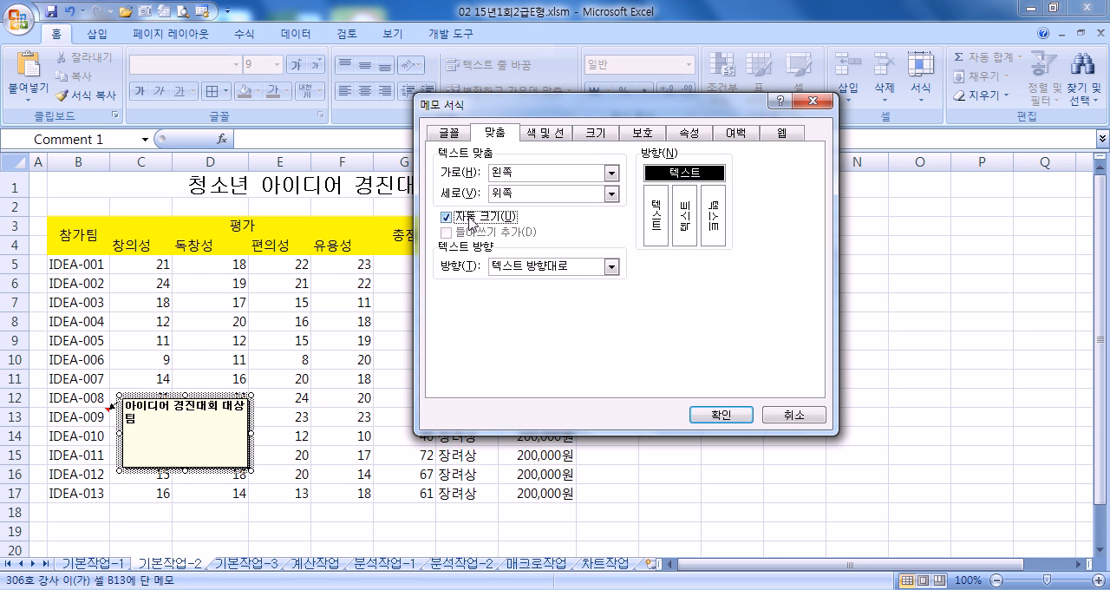
click(713, 417)
- Set the comment on cell B13 to stay permanently displayed
right_click(90, 420)
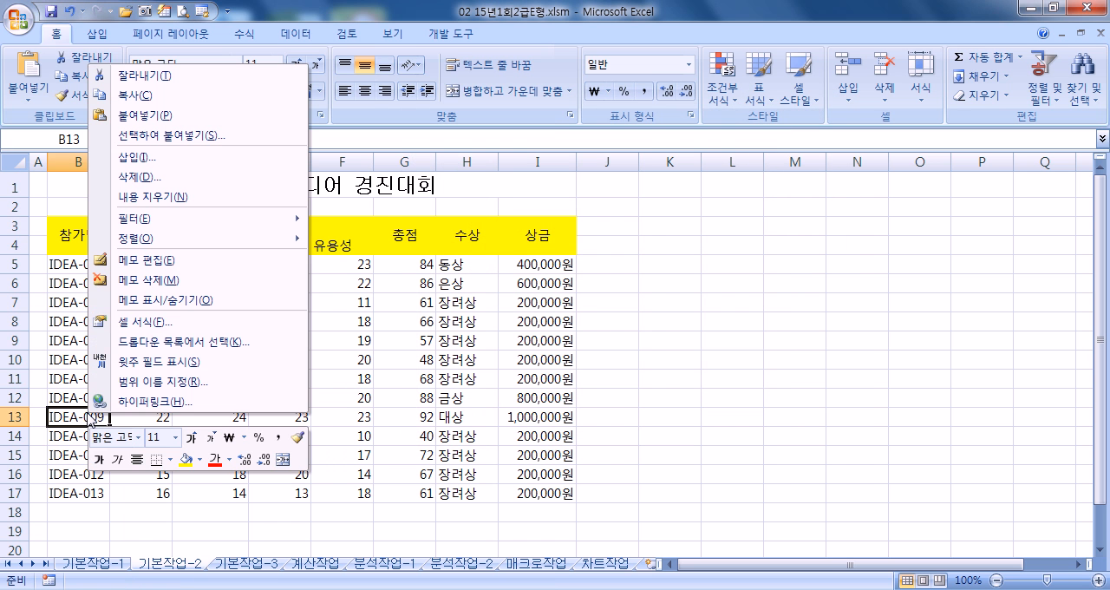
click(164, 299)
click(429, 457)
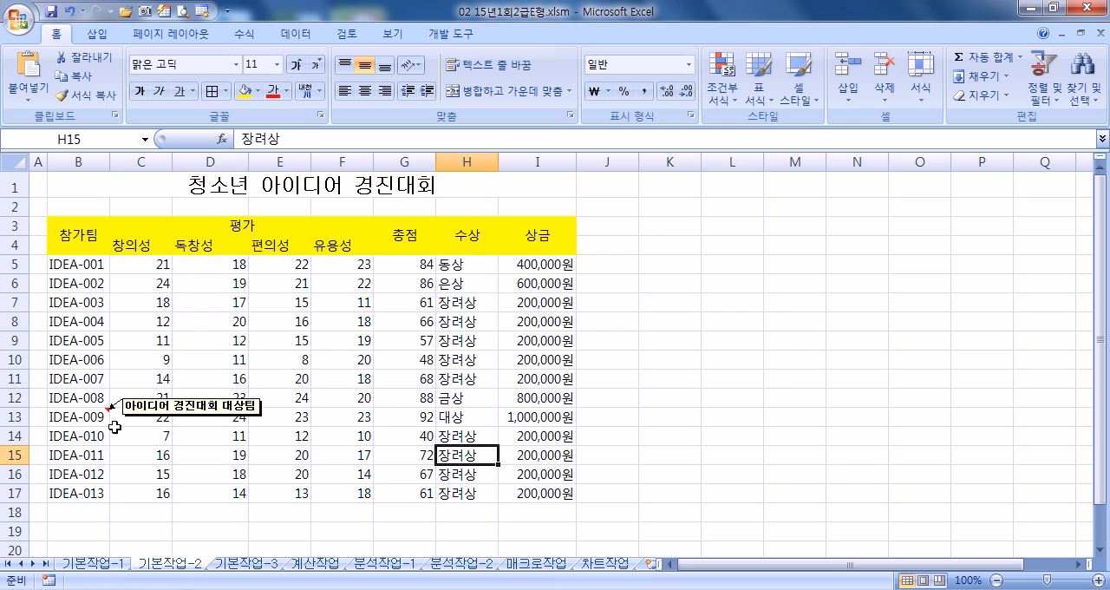
- Hide the comment on cell B13 and show it again
click(72, 416)
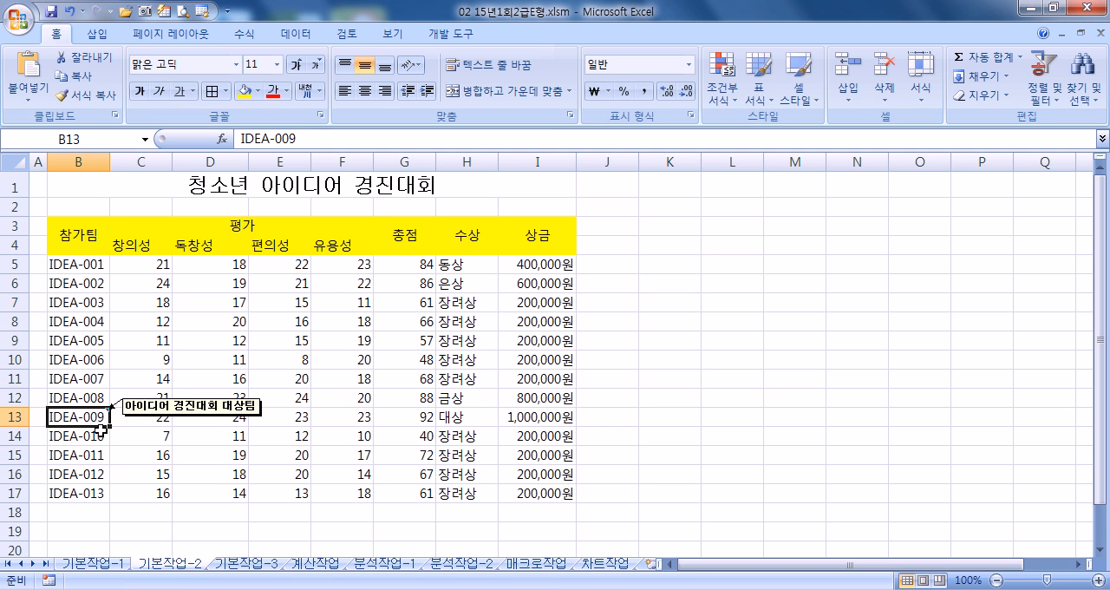
right_click(91, 417)
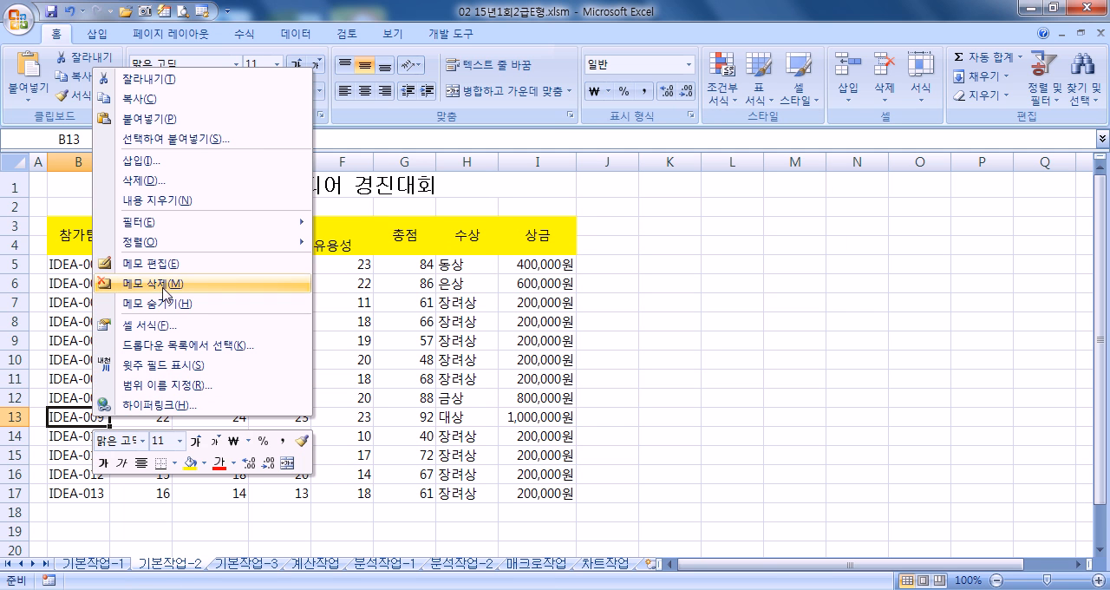
click(304, 471)
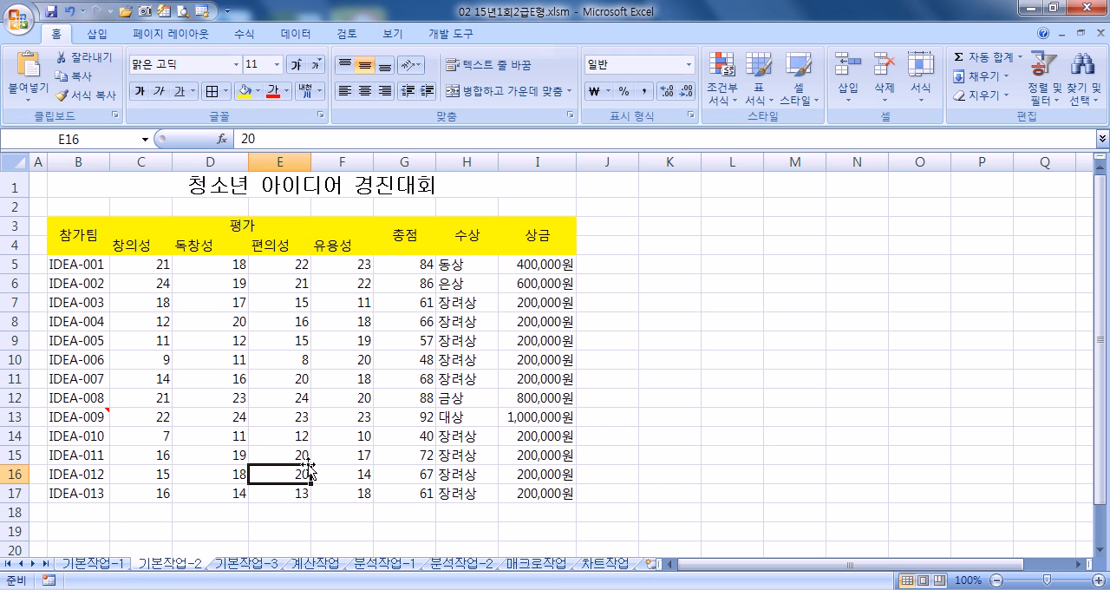
right_click(61, 414)
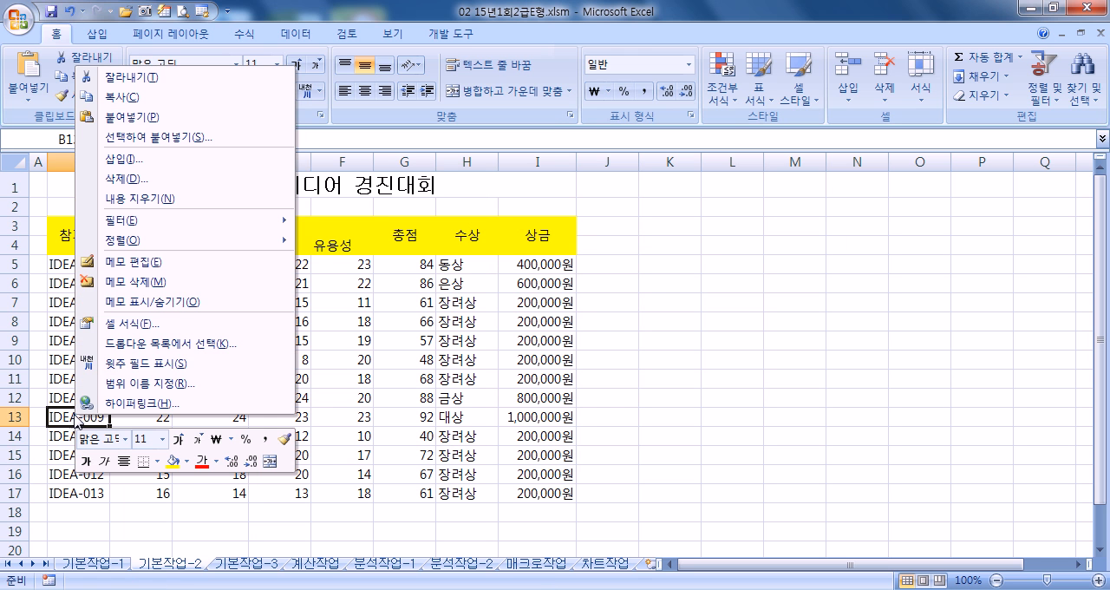
click(142, 306)
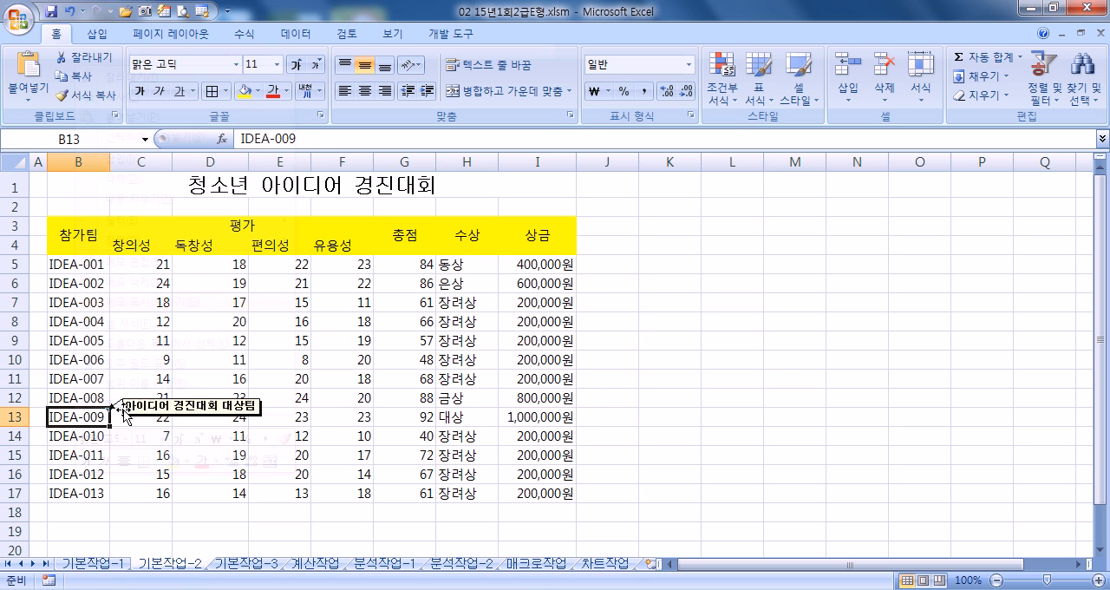
- Reopen the format settings of the B13 comment, toggle automatic size off and on again, and accept
click(217, 420)
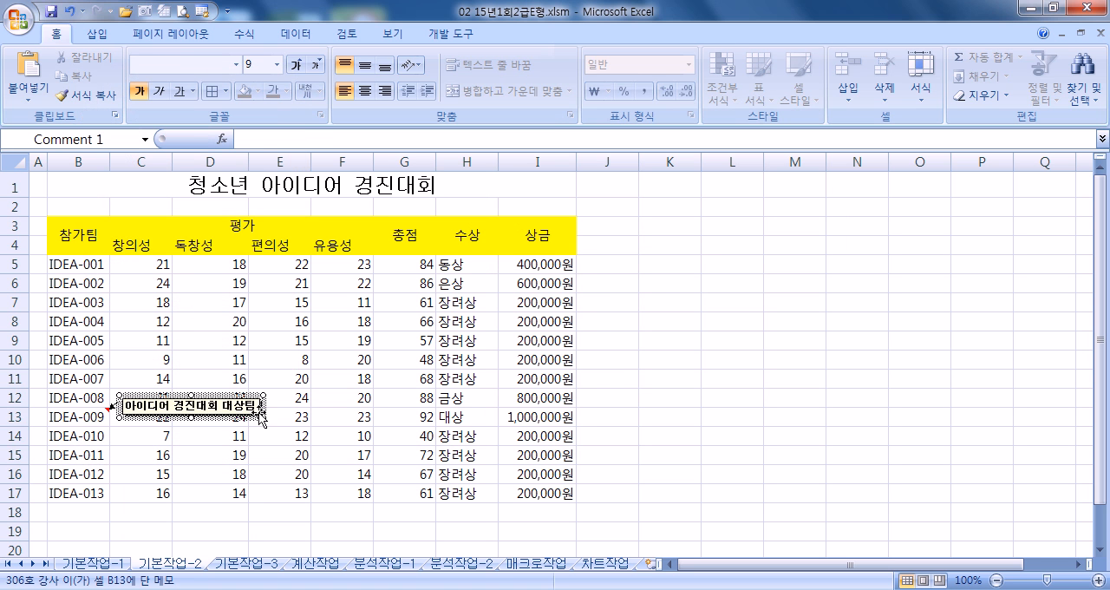
key(ctrl+1)
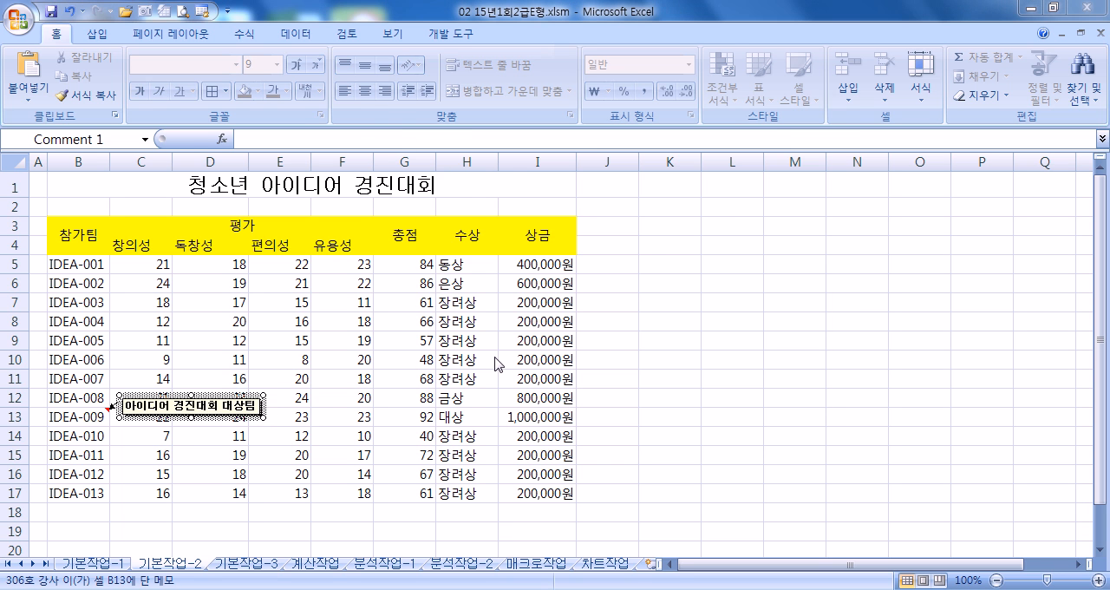
click(447, 137)
click(507, 137)
click(451, 218)
click(452, 218)
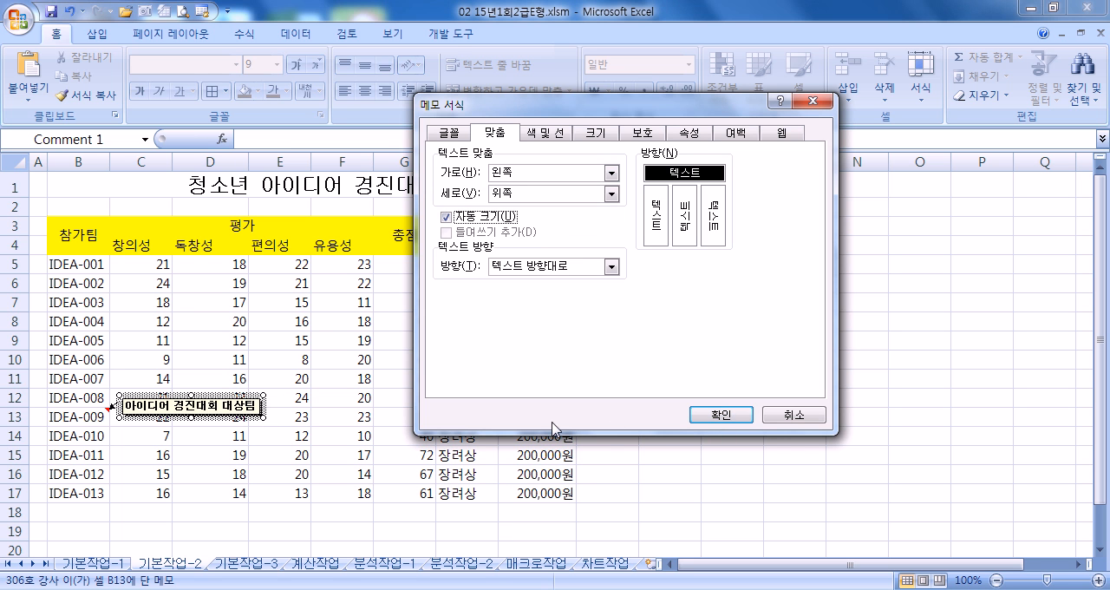
click(699, 417)
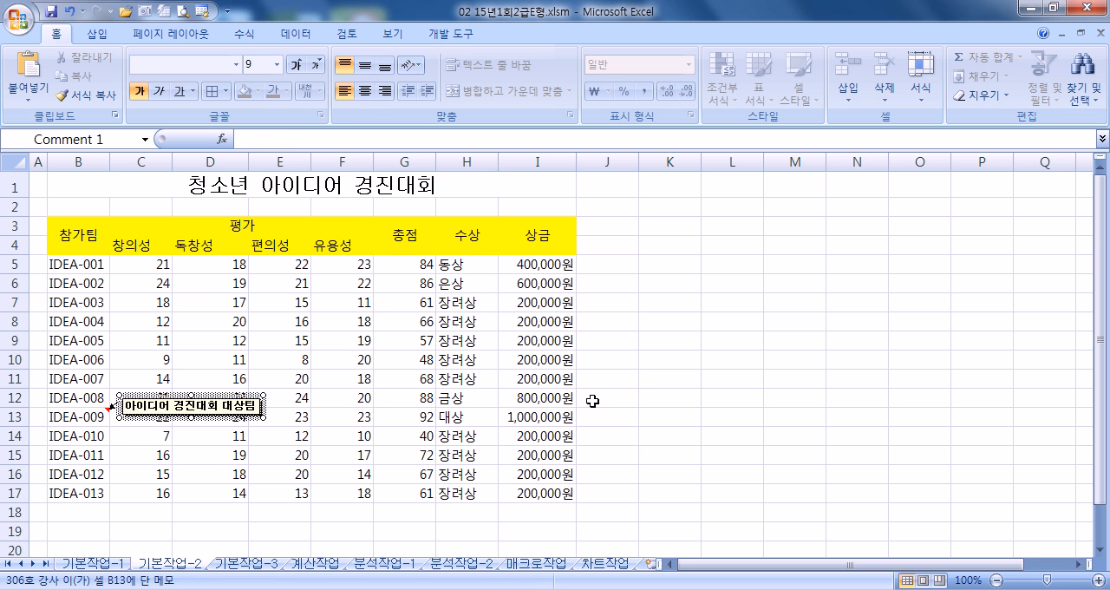
- Apply all borders and a thick outer box border to the table range B3:I17
drag(54, 241, 521, 494)
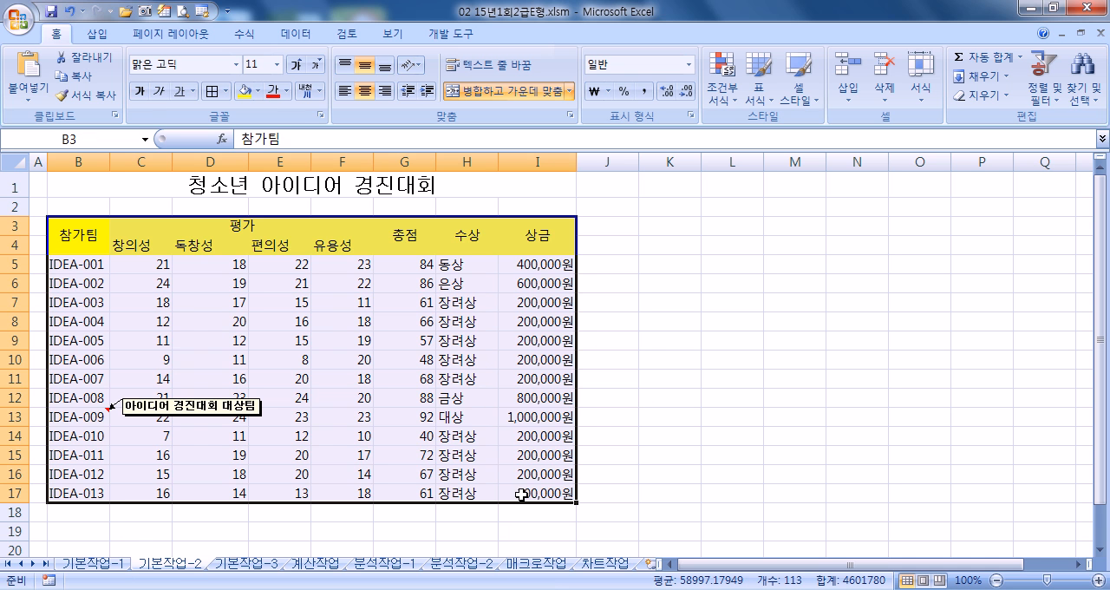
click(225, 91)
click(270, 235)
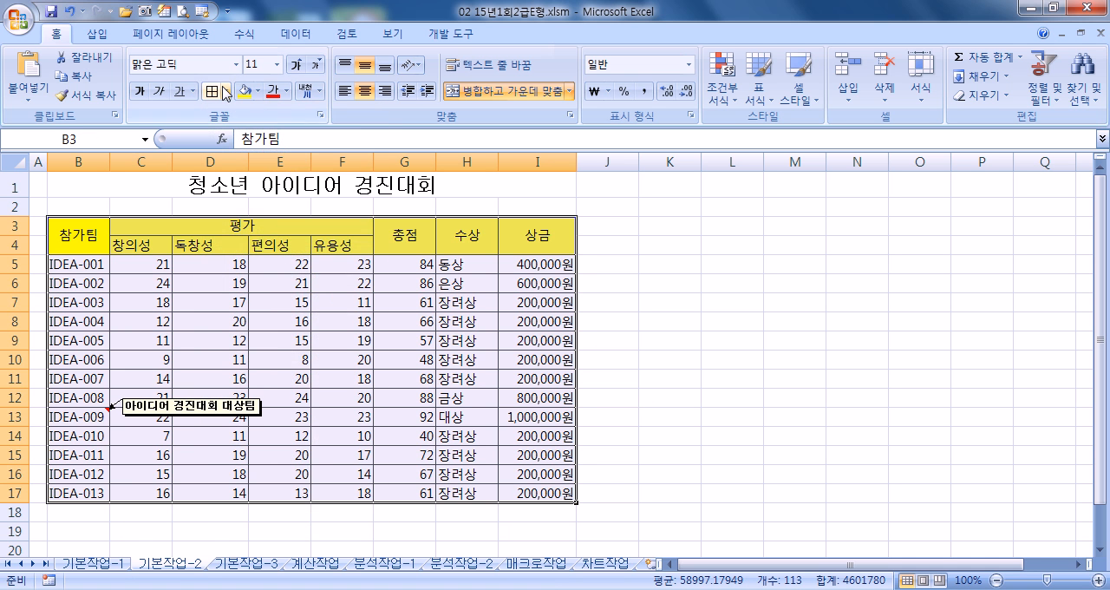
click(226, 91)
click(256, 276)
click(804, 370)
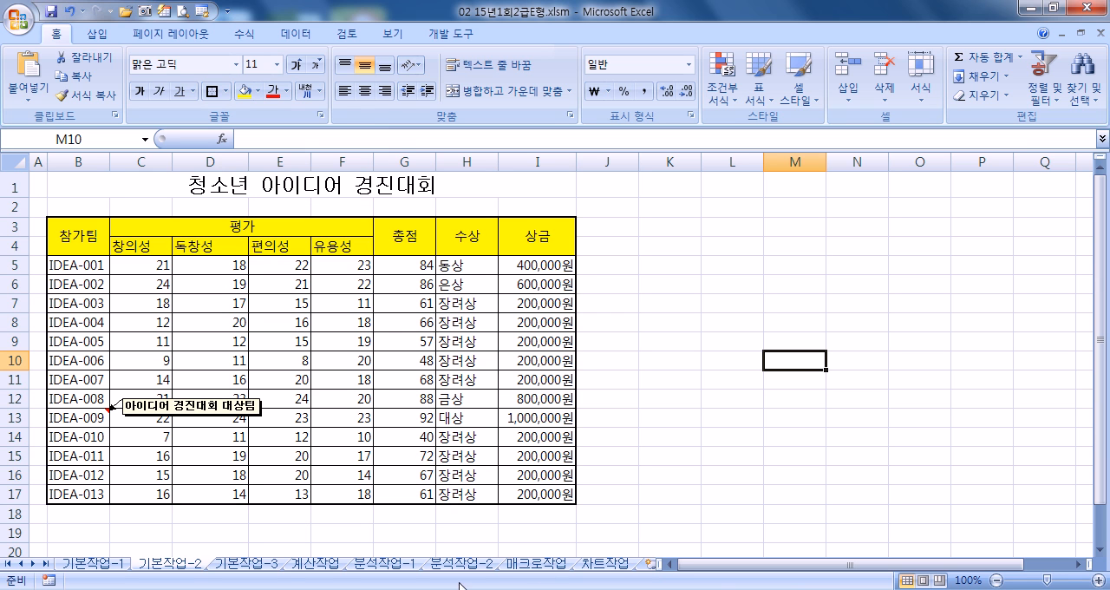
- On the 기본작업-3 sheet, start a new formula-based conditional formatting rule for the salary data in A4:H18
click(257, 564)
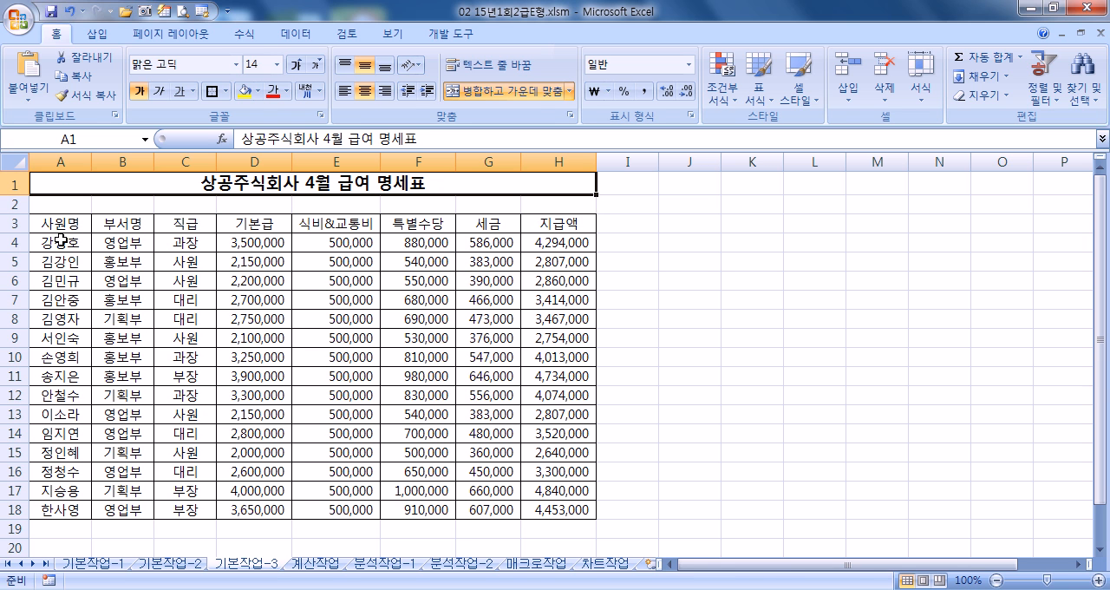
drag(59, 243, 543, 508)
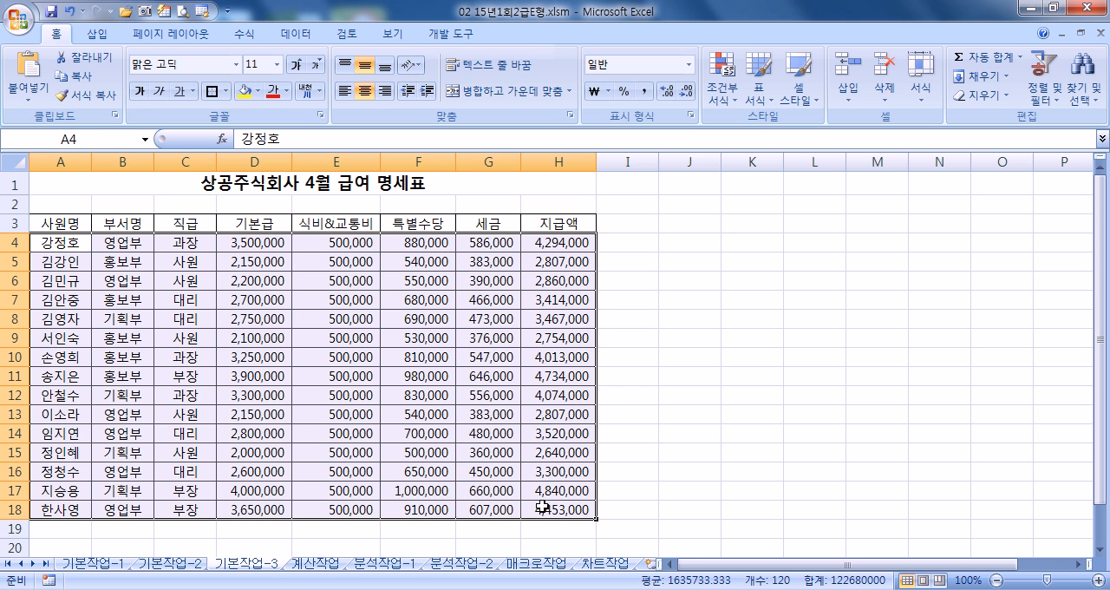
click(724, 91)
click(737, 316)
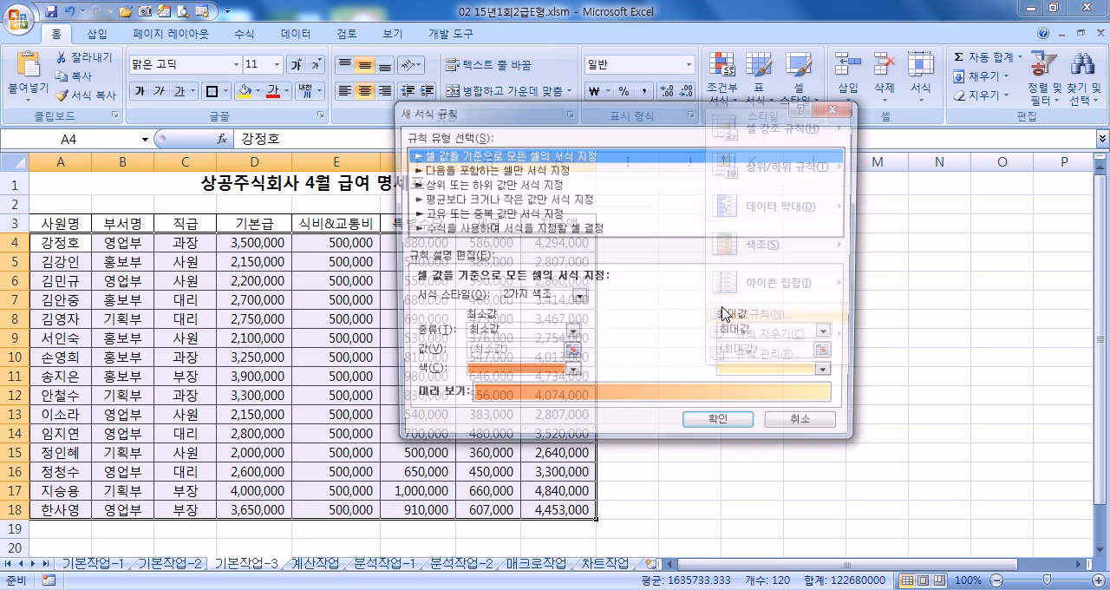
click(509, 231)
click(480, 298)
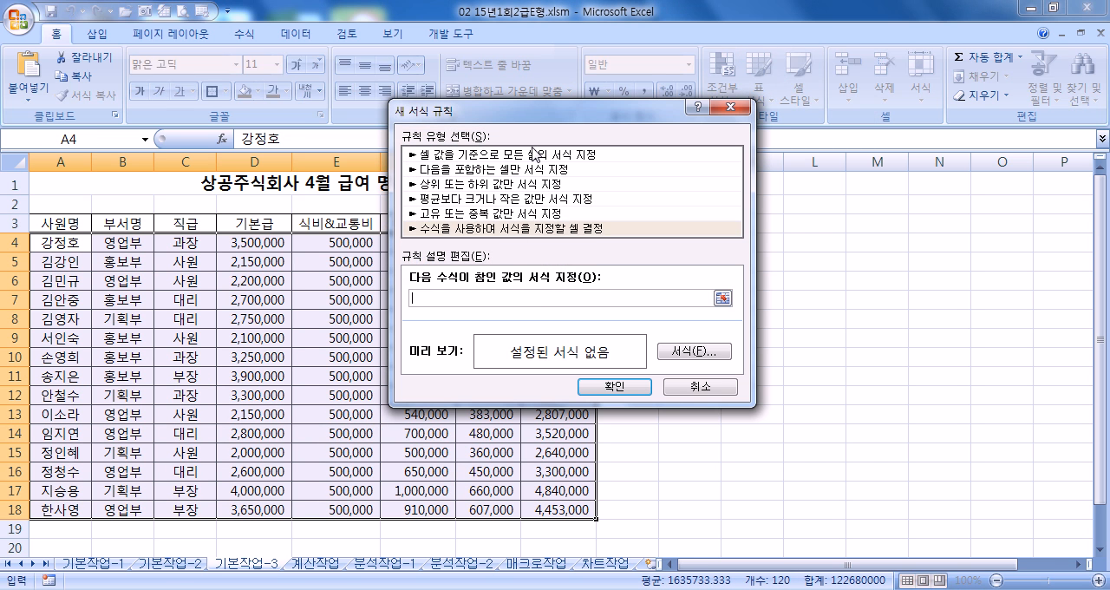
drag(534, 119, 770, 18)
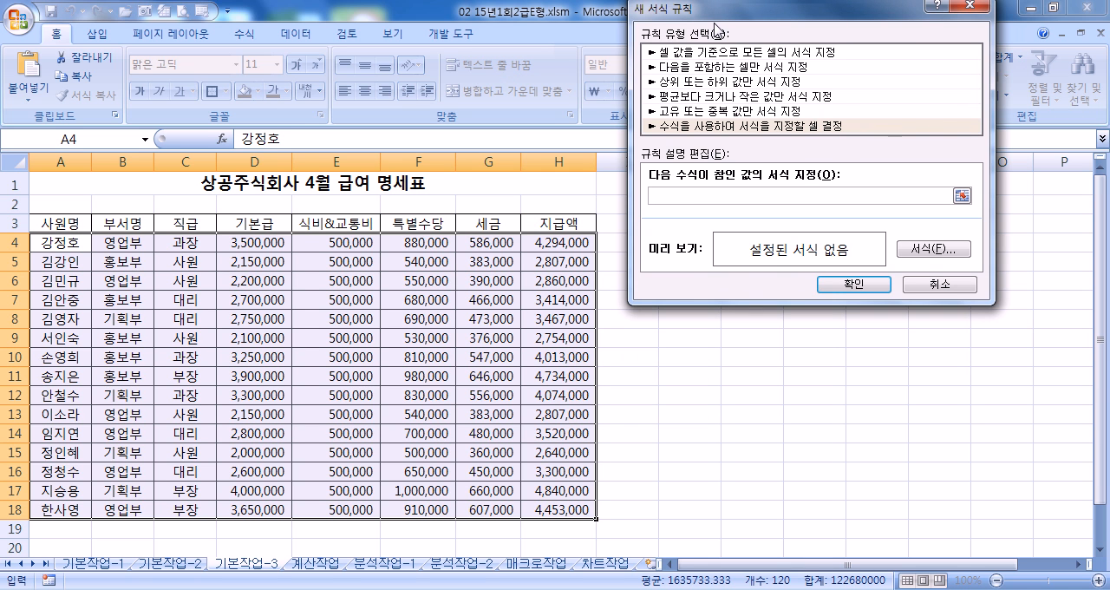
- Begin the rule formula with the job title condition =AND($C4="사원", using a column-absolute reference
text(=AND()
drag(850, 14, 327, 270)
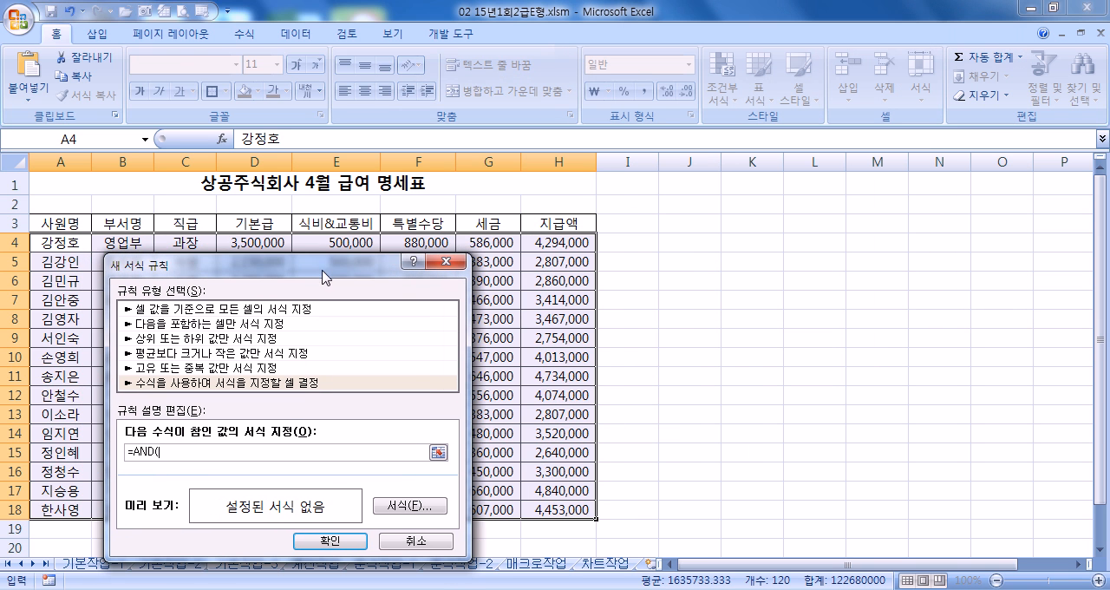
click(186, 242)
key(F4)
key(F4)
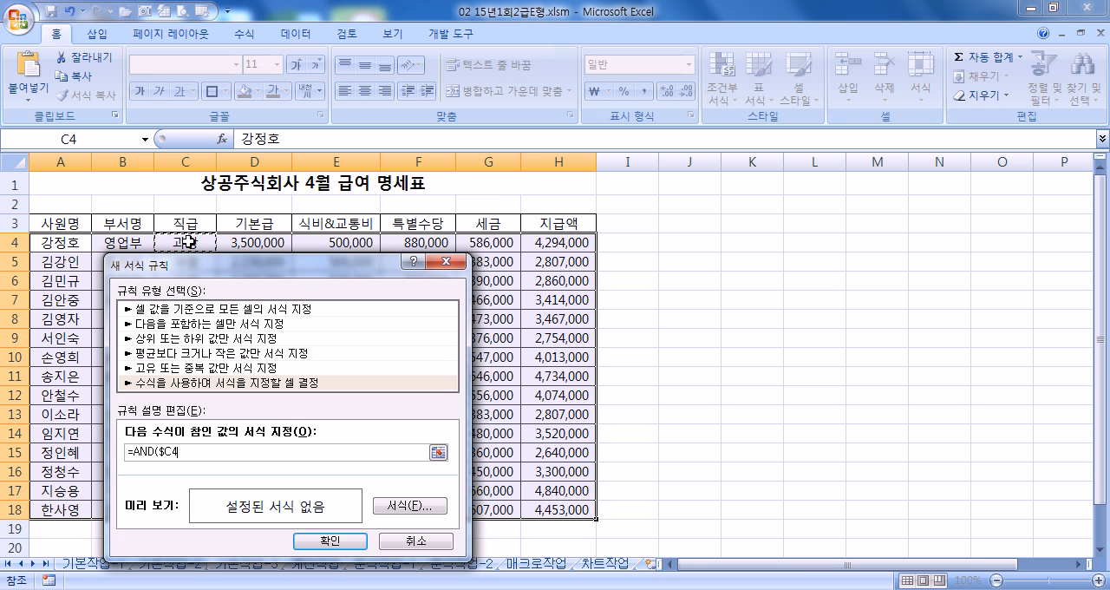
text(="사원)
text(",)
- Complete the rule formula with the payment condition $H4>=2800000 and close the AND function
drag(381, 273, 544, 274)
click(539, 242)
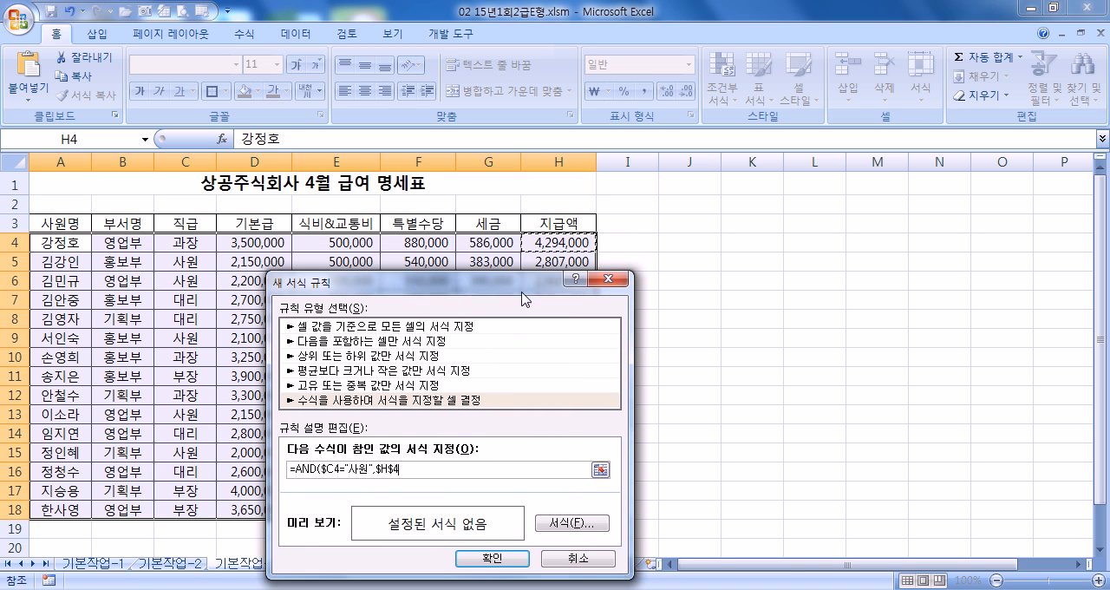
key(F4)
key(F4)
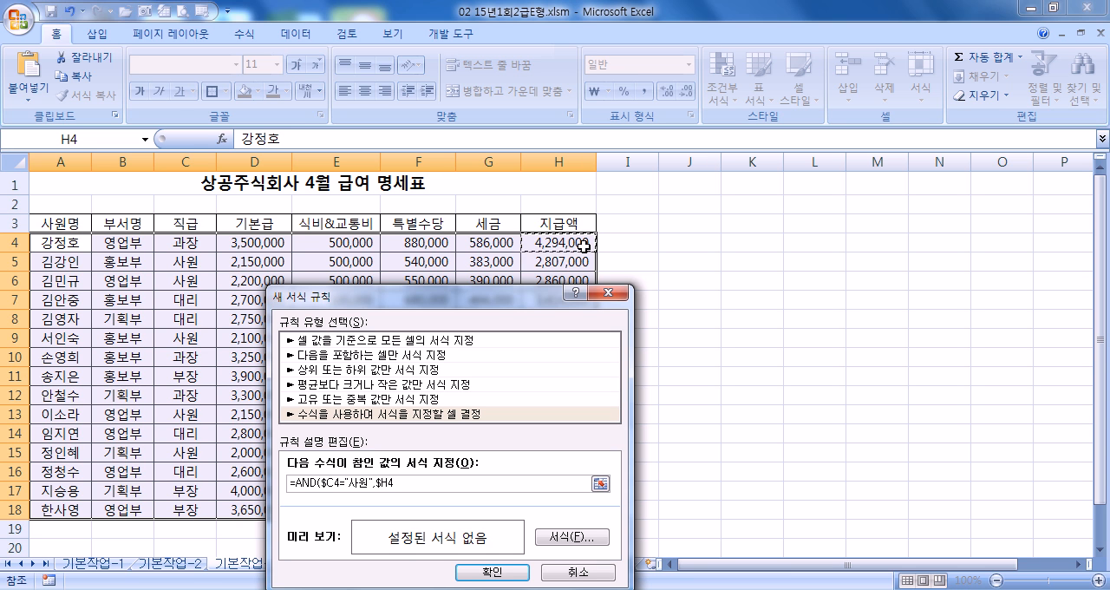
text(>=2800000)
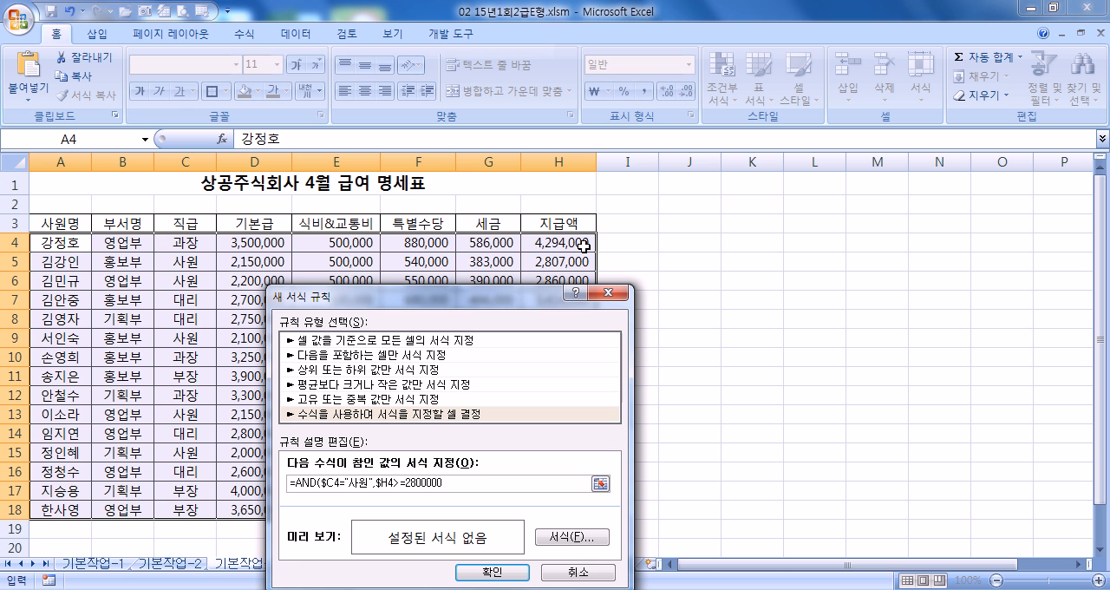
text())
- Give the rule the standard red (빨강) font colour and apply it to the salary rows
click(551, 539)
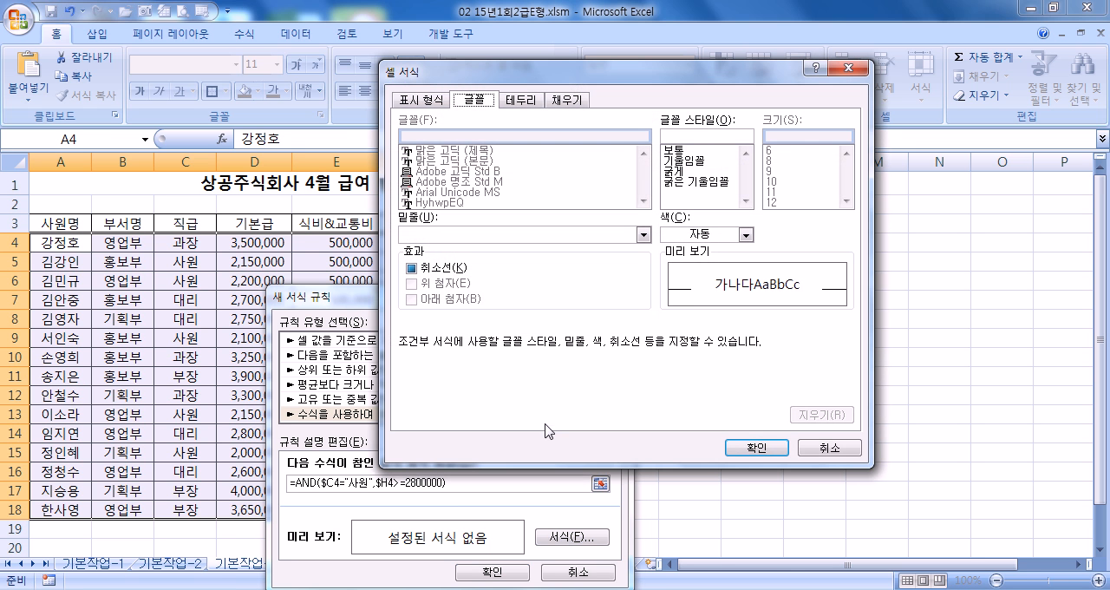
click(673, 235)
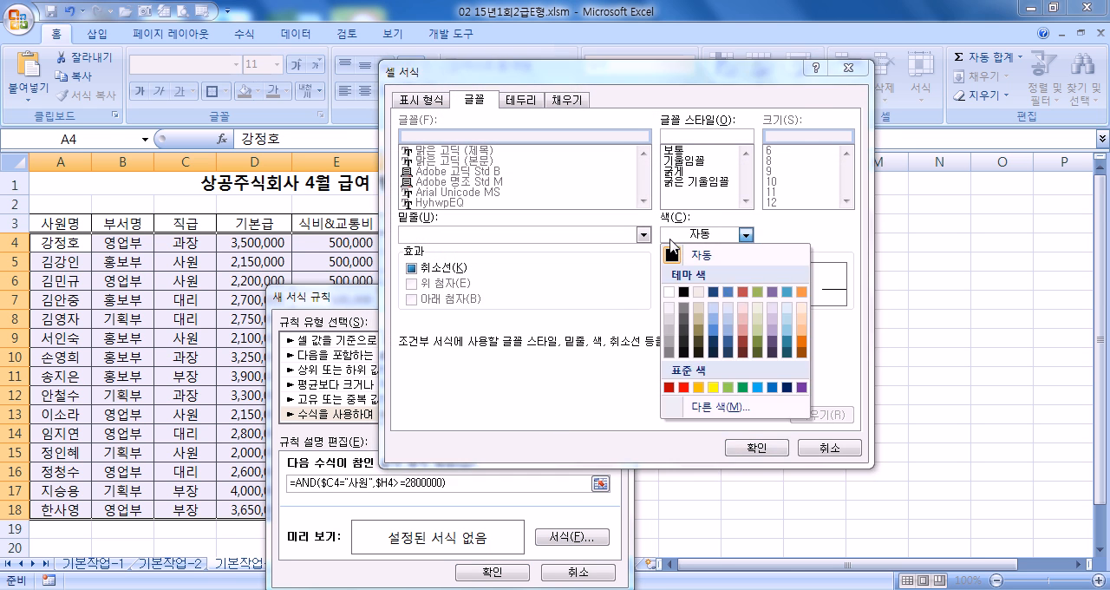
click(684, 388)
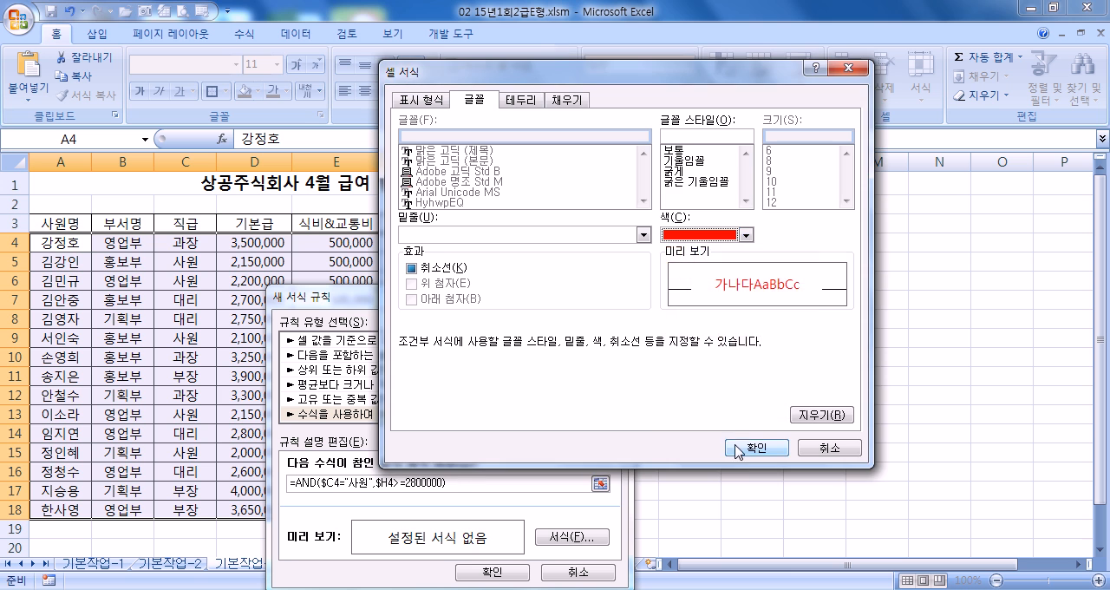
click(739, 447)
drag(511, 294, 876, 107)
click(855, 383)
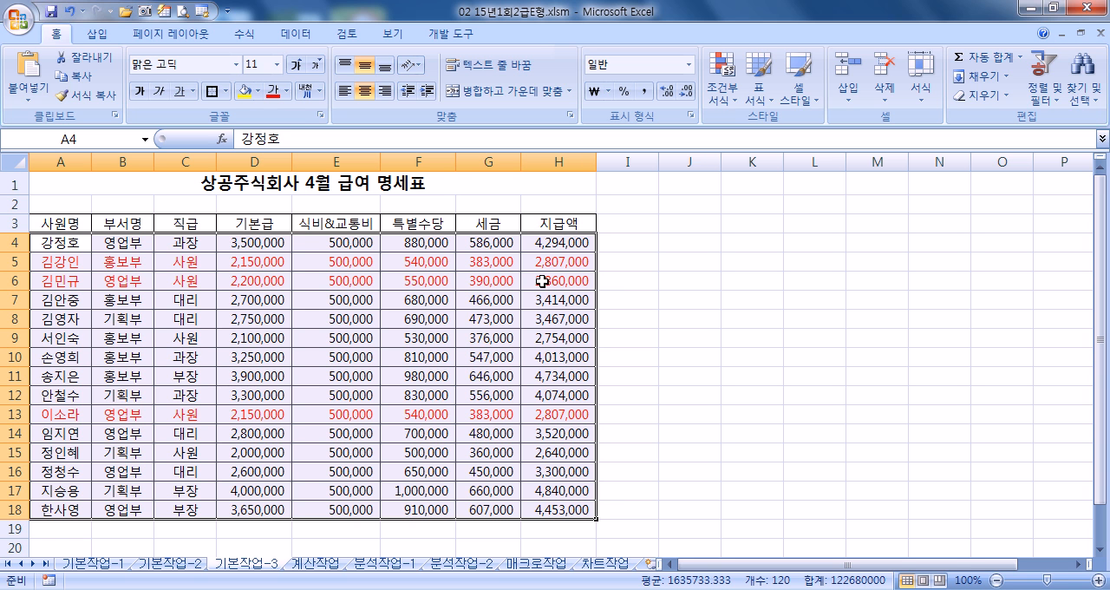
- Look over the ice cream sales profit table on the 분석작업-1 sheet, and switch to the 계산작업 sheet
click(382, 565)
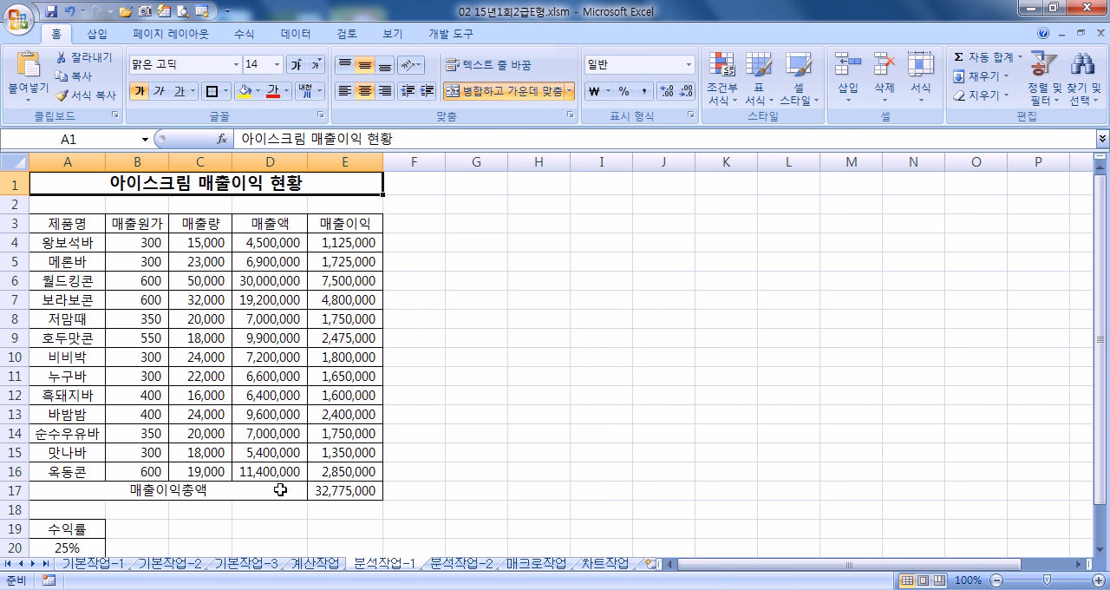
scroll(290, 469, down, 5)
scroll(295, 467, down, 2)
scroll(300, 467, up, 2)
scroll(300, 468, up, 5)
scroll(300, 468, down, 2)
scroll(300, 469, up, 2)
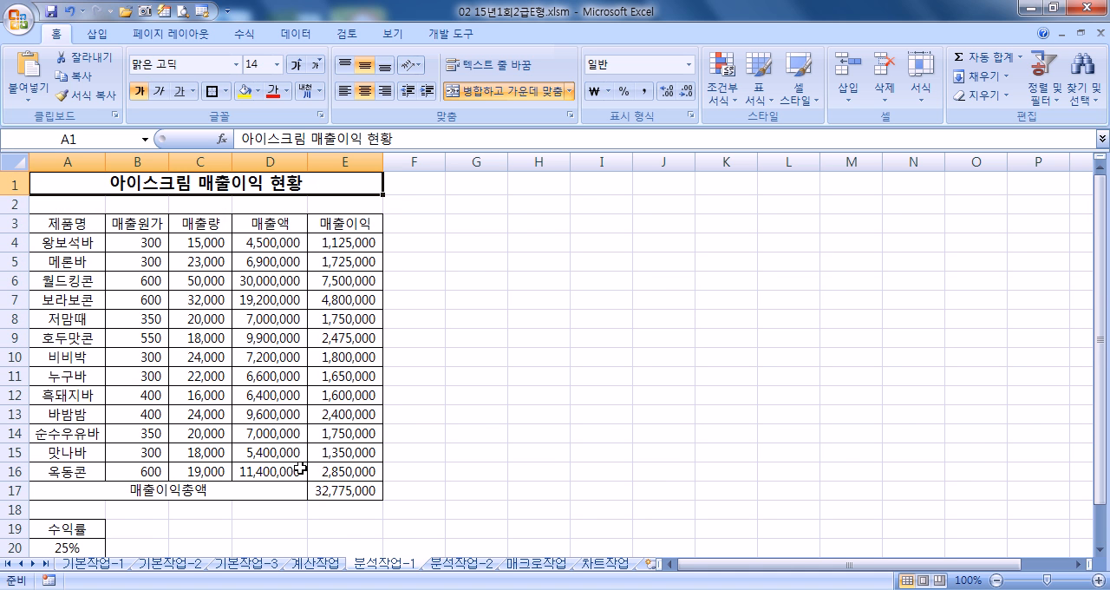
click(326, 564)
scroll(217, 419, up, 2)
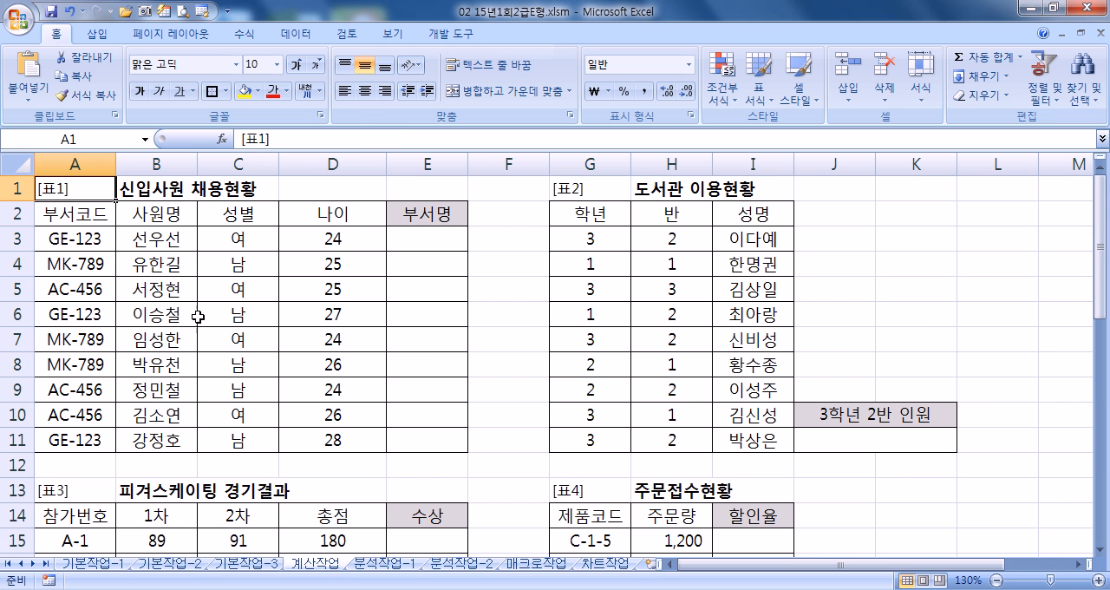
- Minimize the ribbon and start an IF formula in cell E3 of the 부서명 column, with its function arguments open
double_click(59, 34)
click(424, 154)
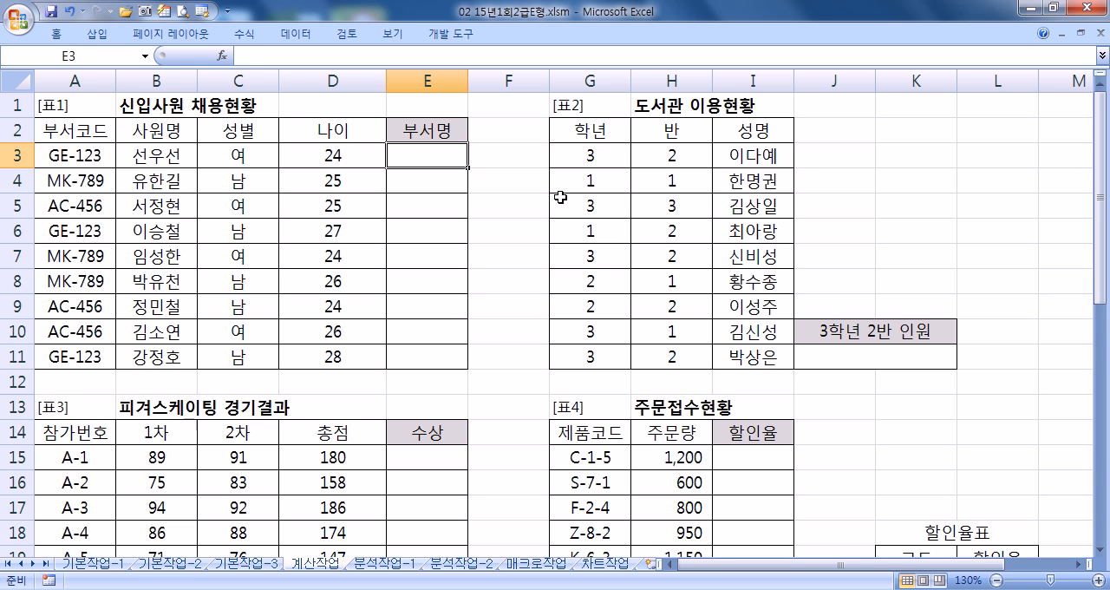
text(=IF()
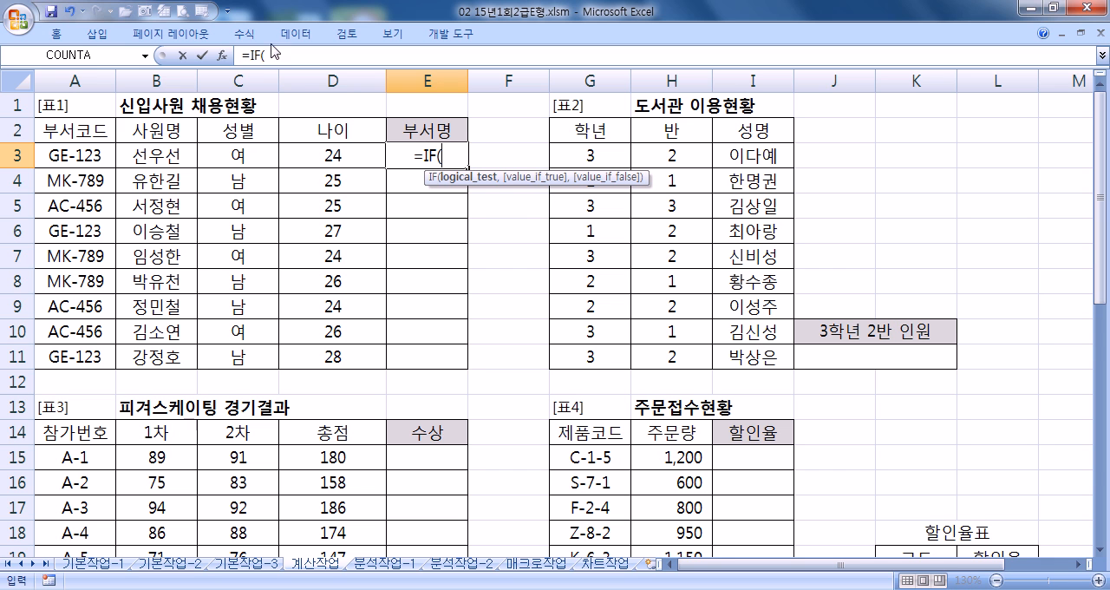
click(222, 55)
drag(352, 135, 578, 180)
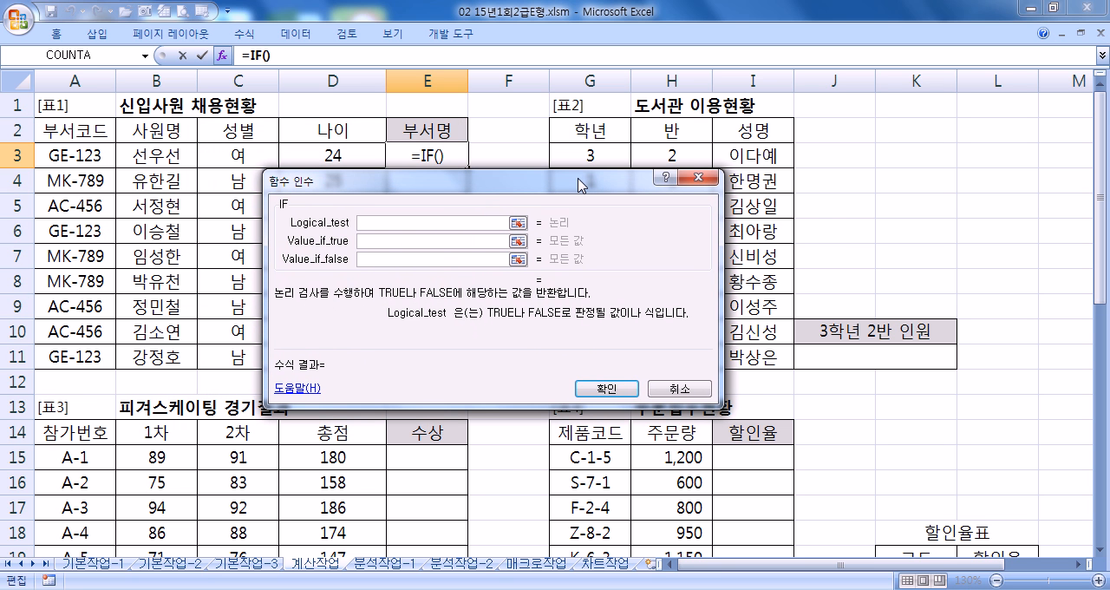
- Nest a LEFT function in the IF's logical test, taking the first 2 characters of A3
click(145, 55)
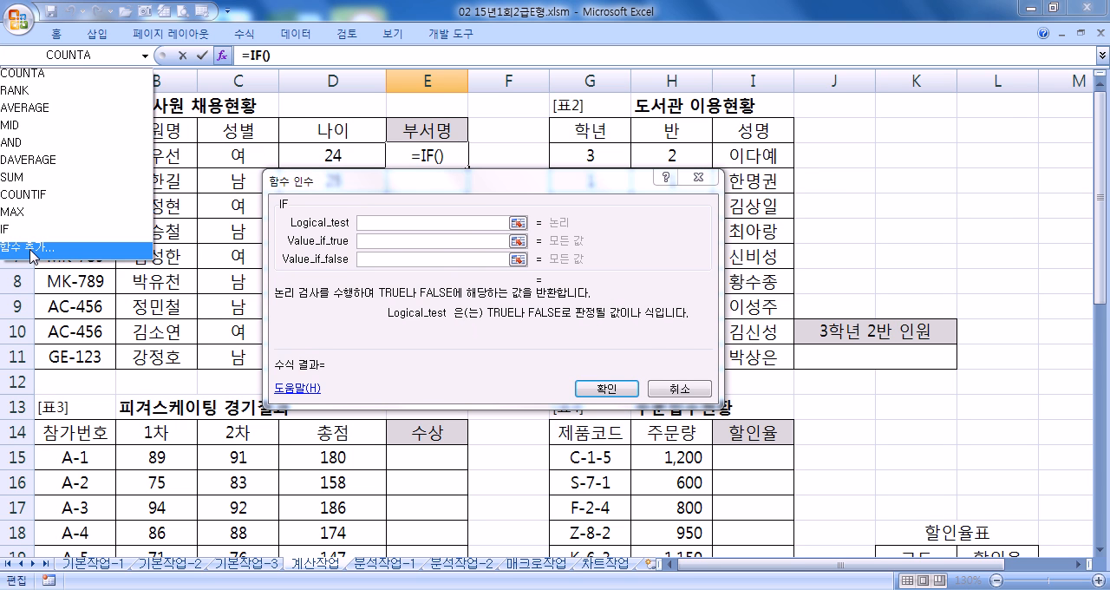
click(32, 251)
click(699, 253)
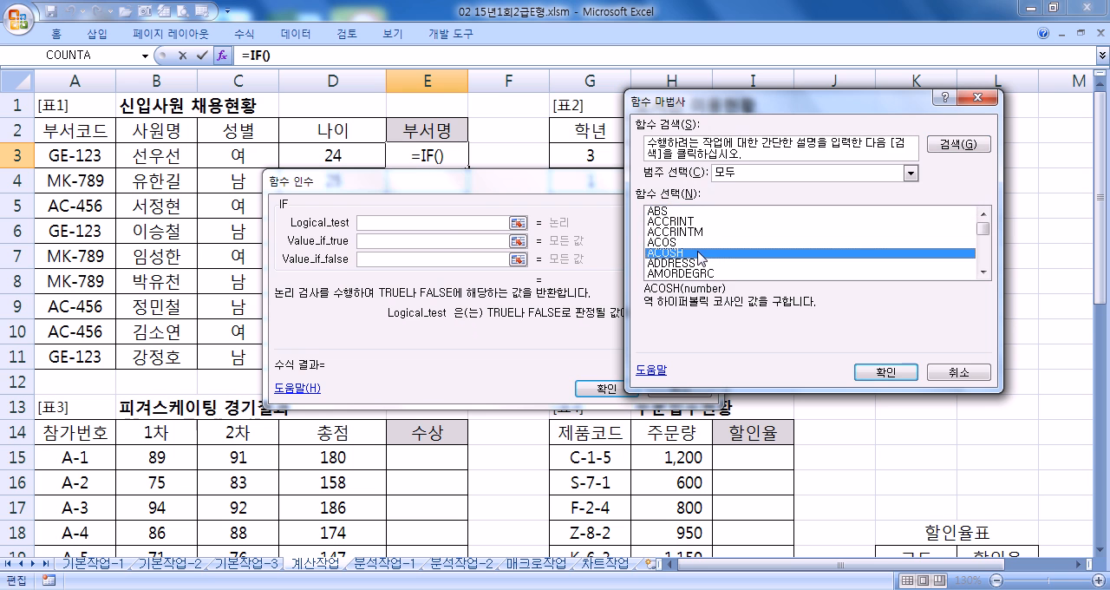
key(l)
scroll(697, 262, down, 1)
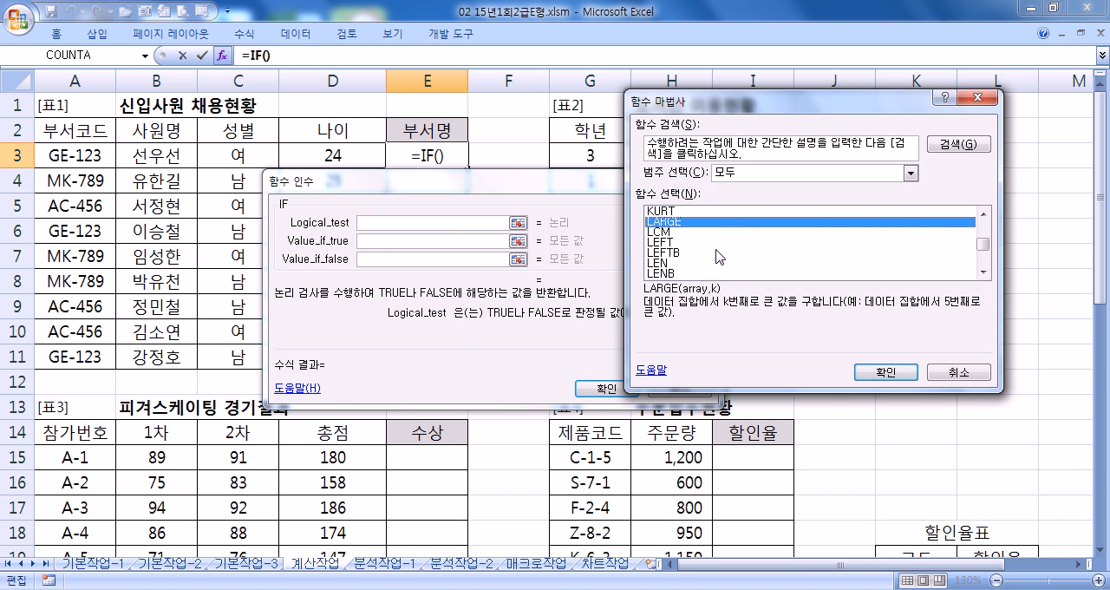
click(668, 243)
click(860, 366)
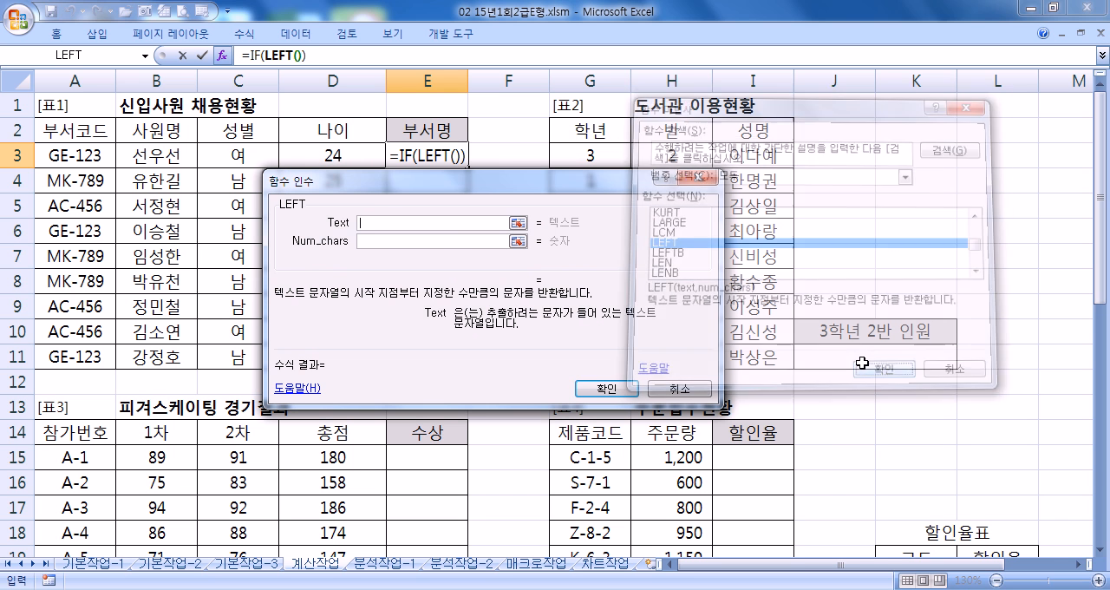
click(75, 155)
drag(334, 184, 137, 185)
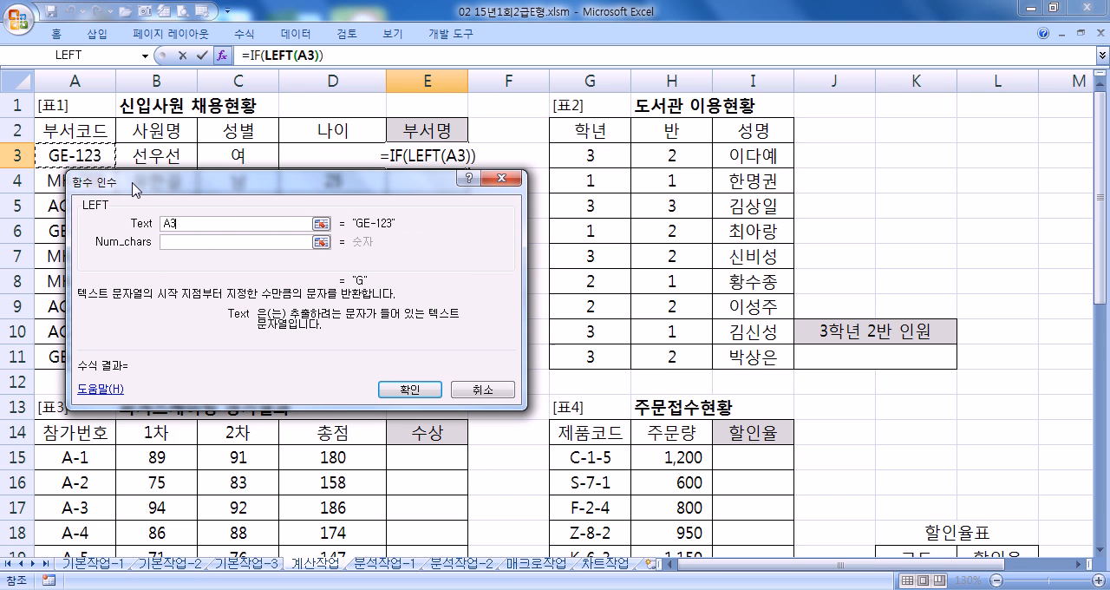
click(234, 248)
text(2)
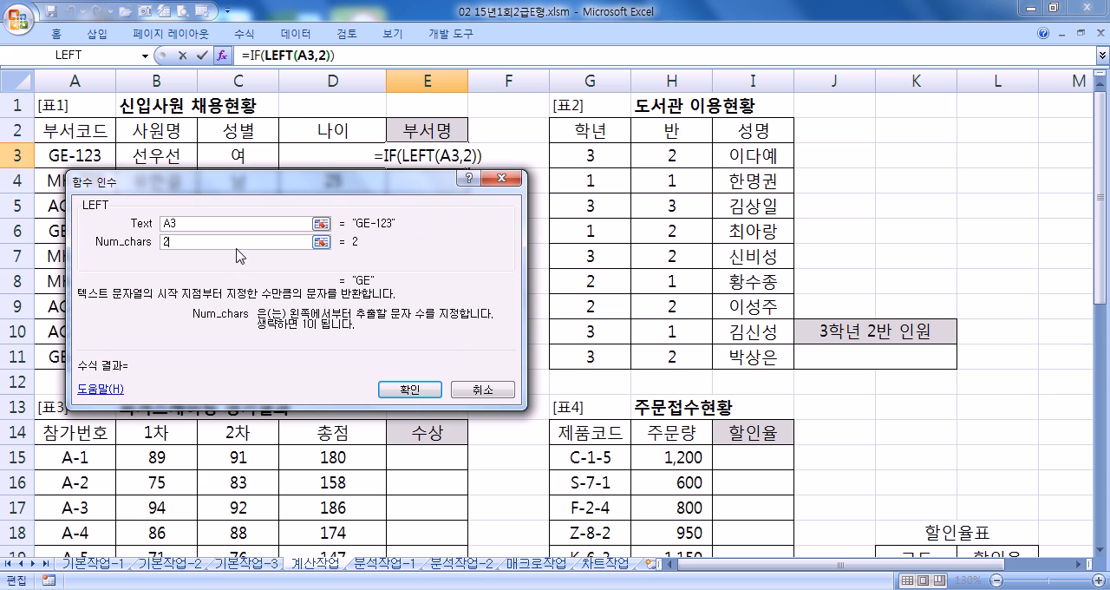
- Complete the IF's logical test as LEFT(A3,2)="GE" and set its true value to 총무부
click(258, 55)
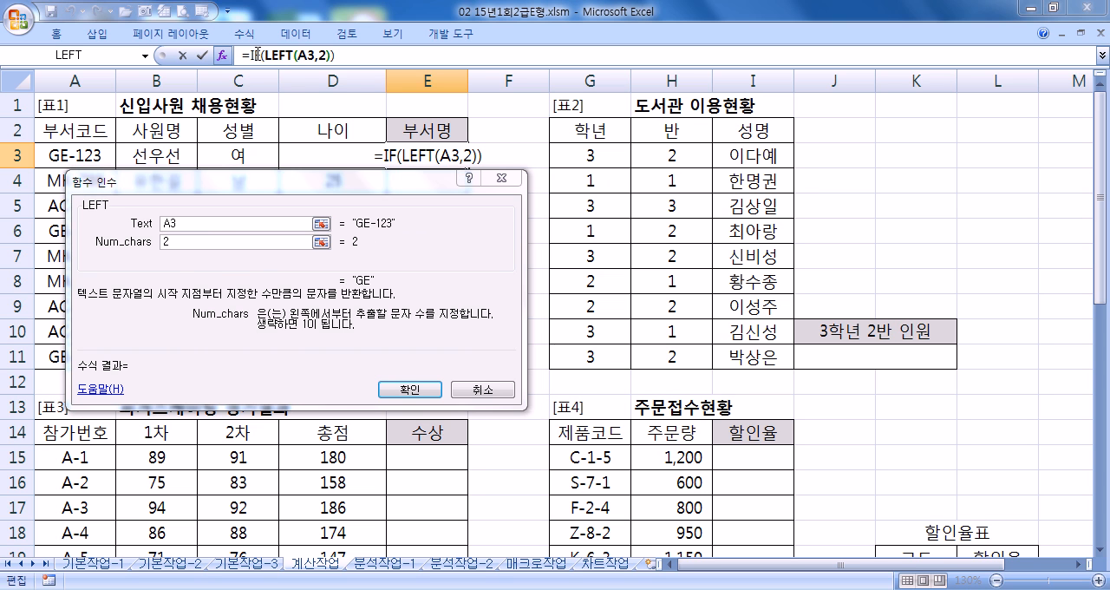
click(239, 224)
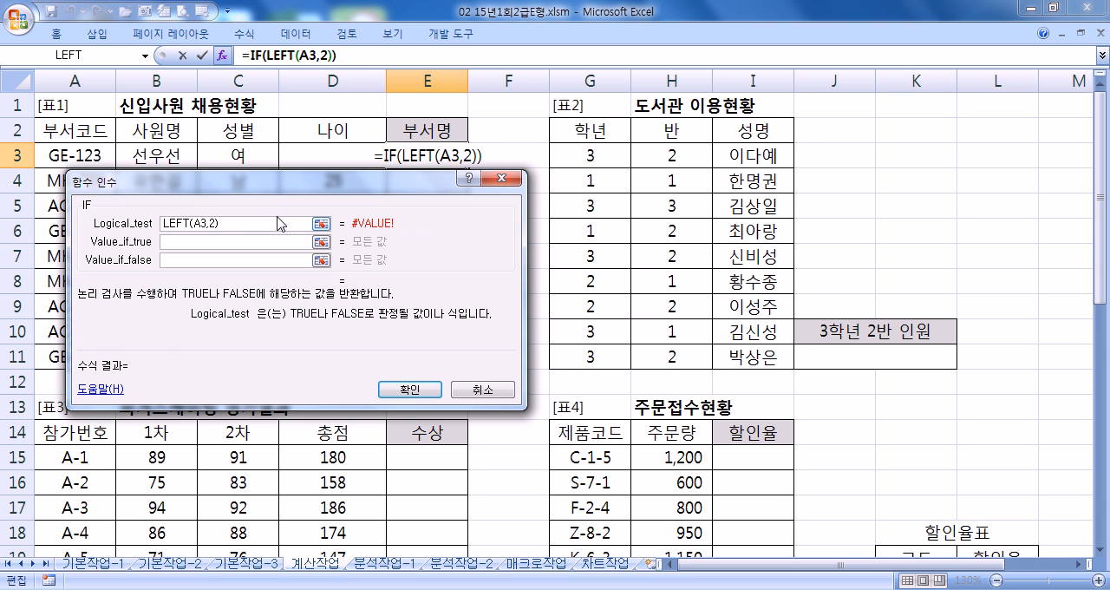
text(=")
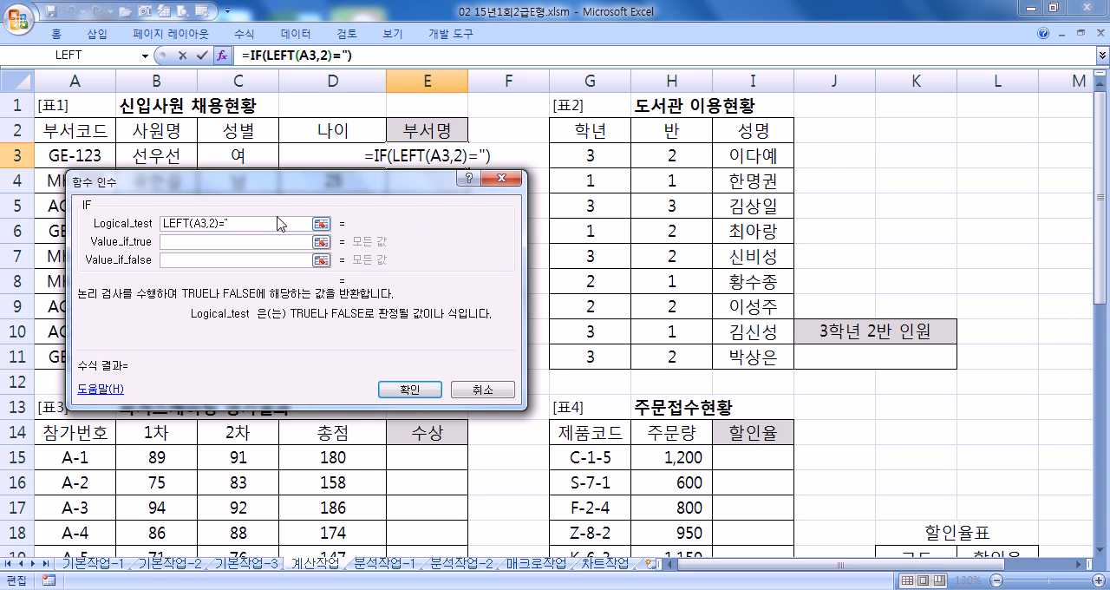
text(GE")
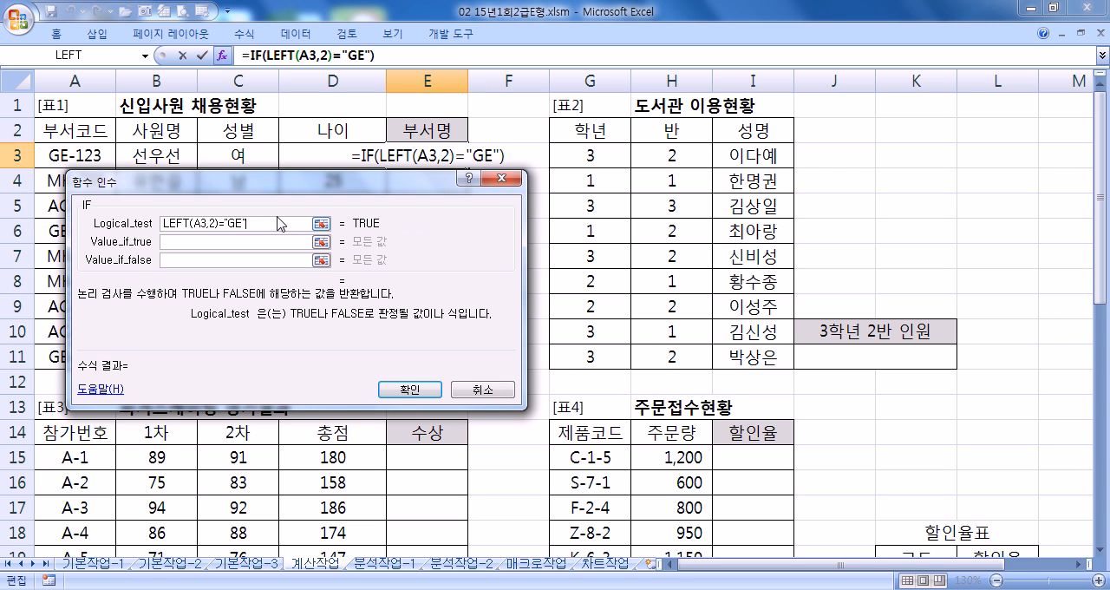
key(Tab)
text(총)
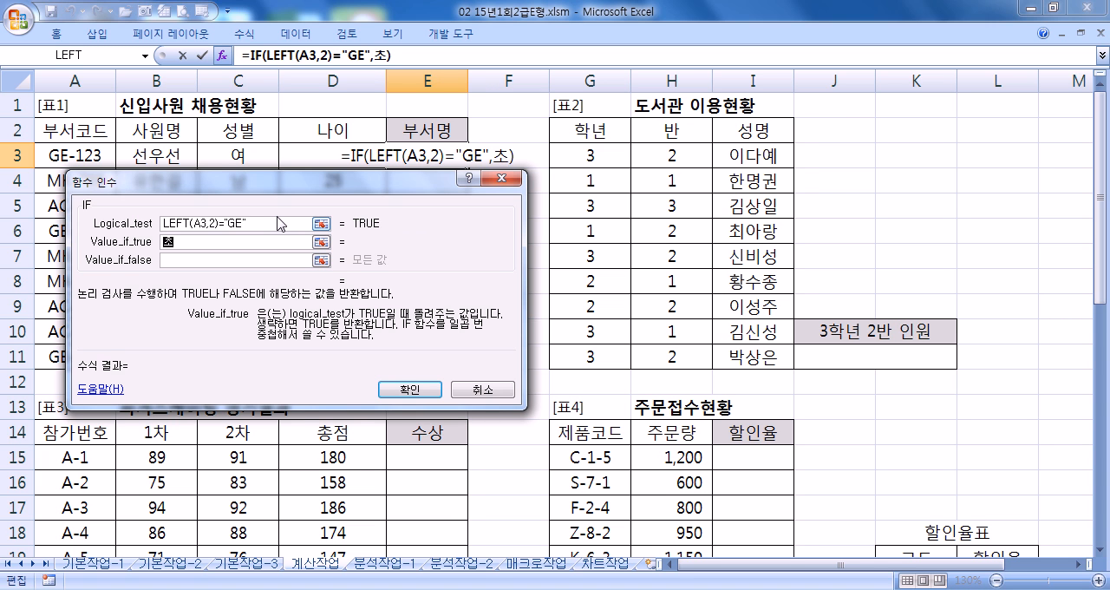
text(무부)
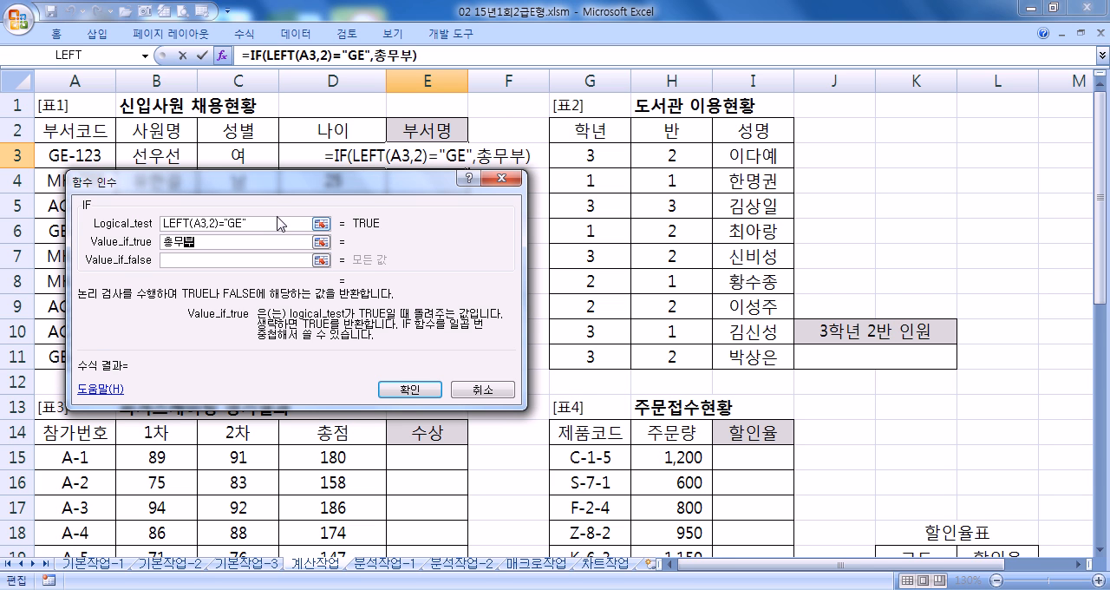
key(Tab)
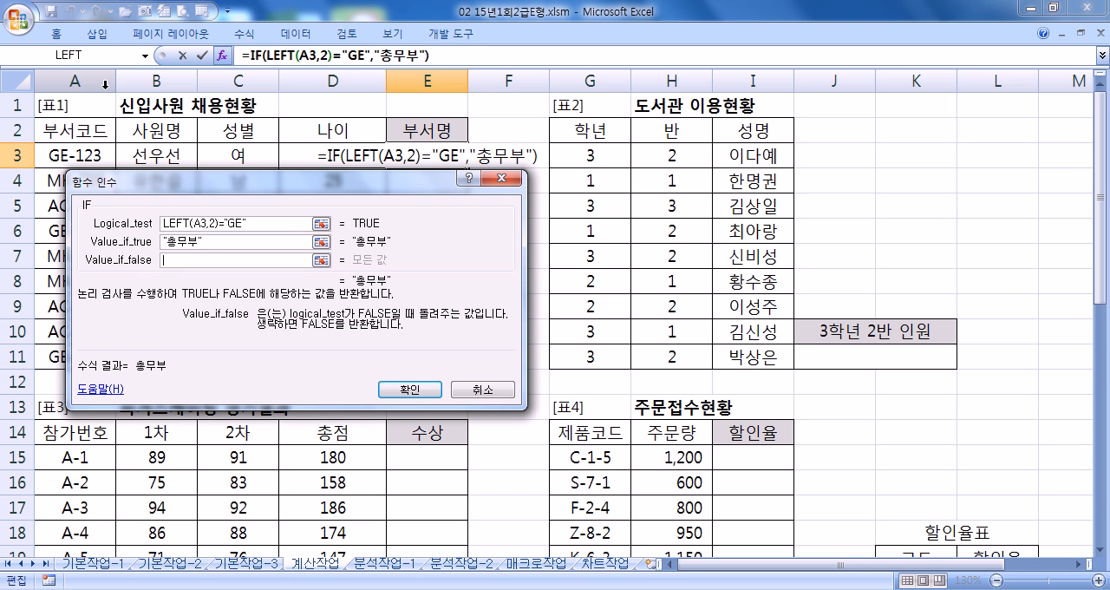
- Nest a second IF function in the value-if-false argument of the first IF
click(145, 55)
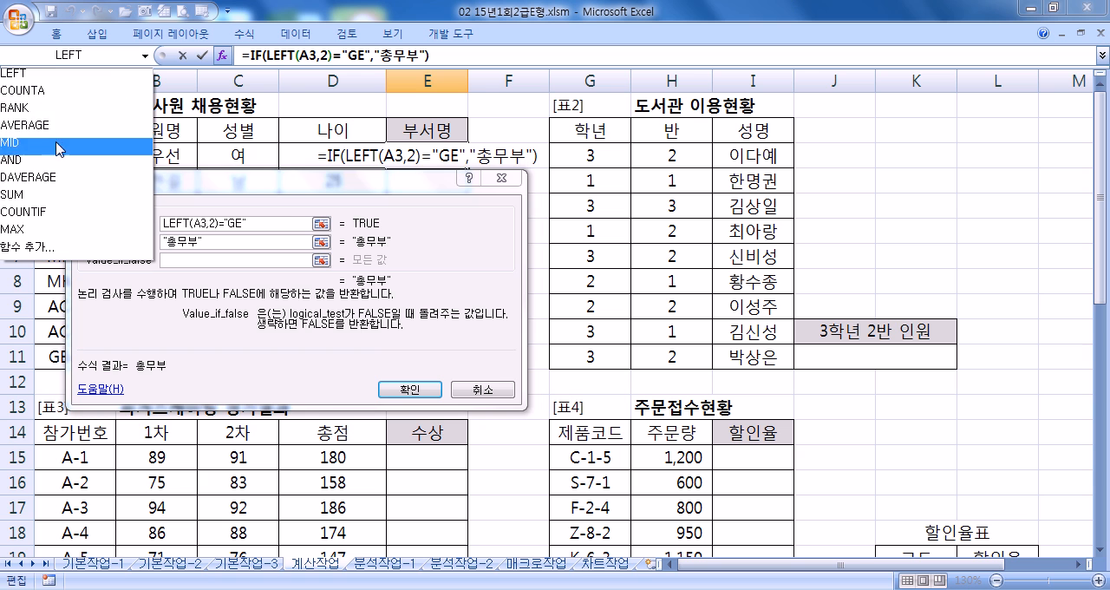
click(26, 249)
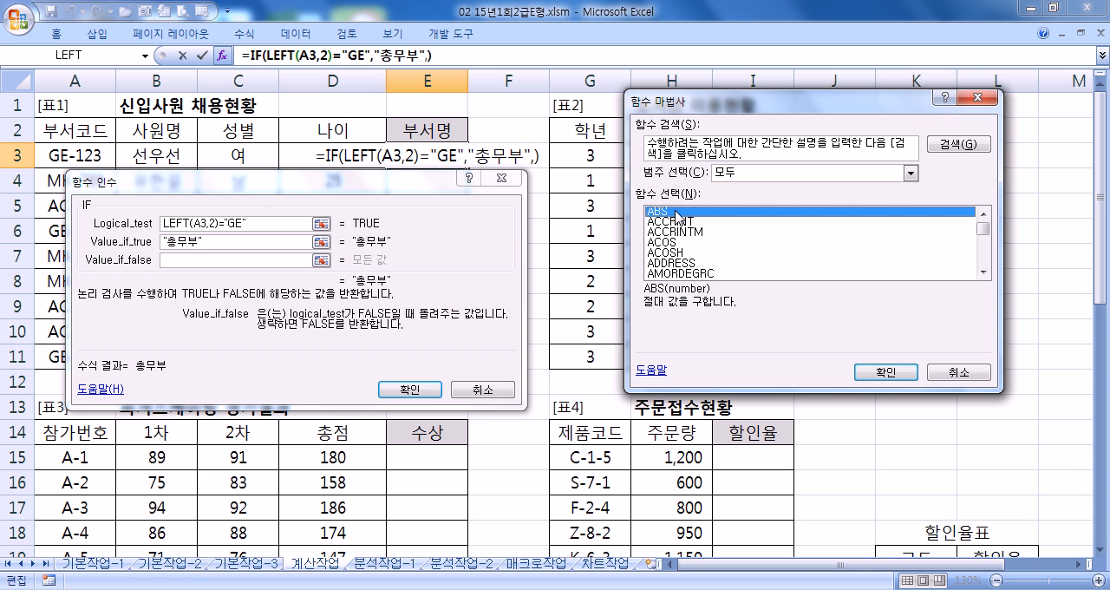
key(i)
scroll(678, 218, down, 2)
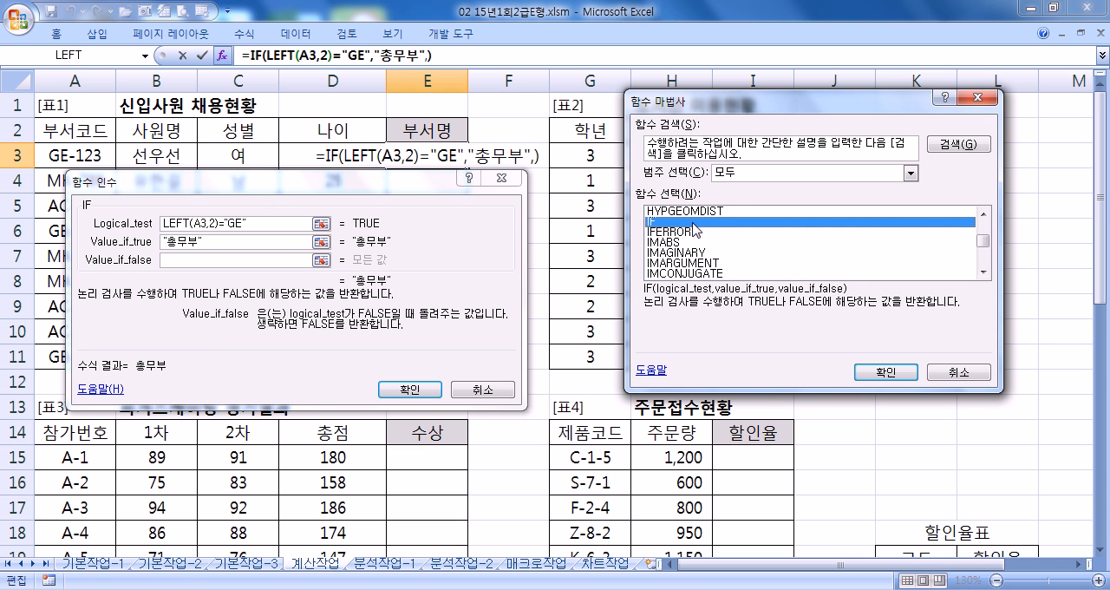
click(891, 373)
drag(106, 128, 301, 192)
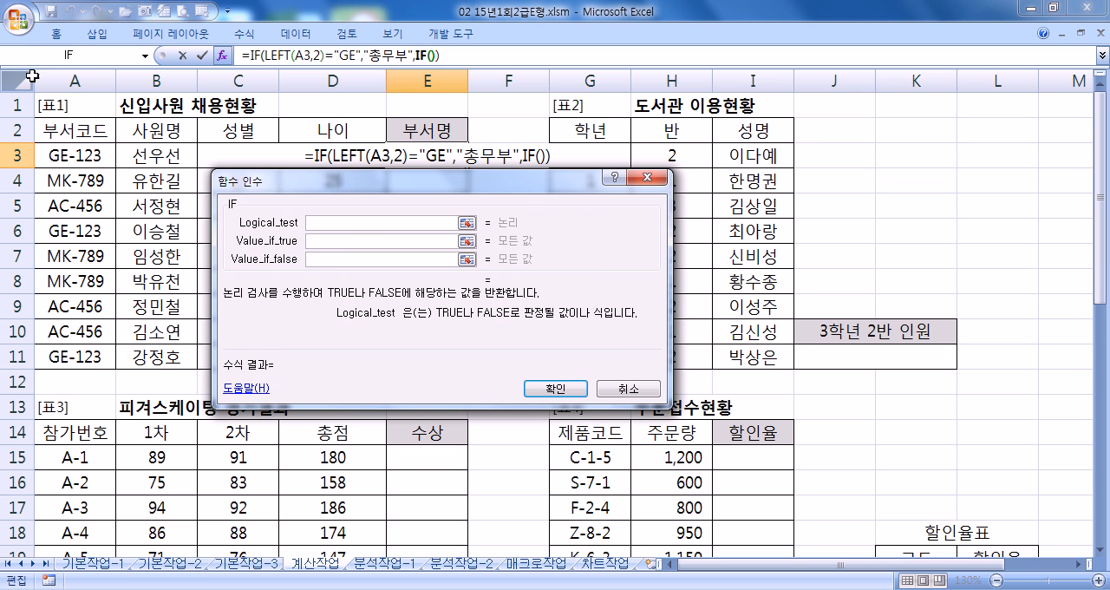
- Insert LEFT(A3,2) as the start of the inner IF's logical test
click(144, 58)
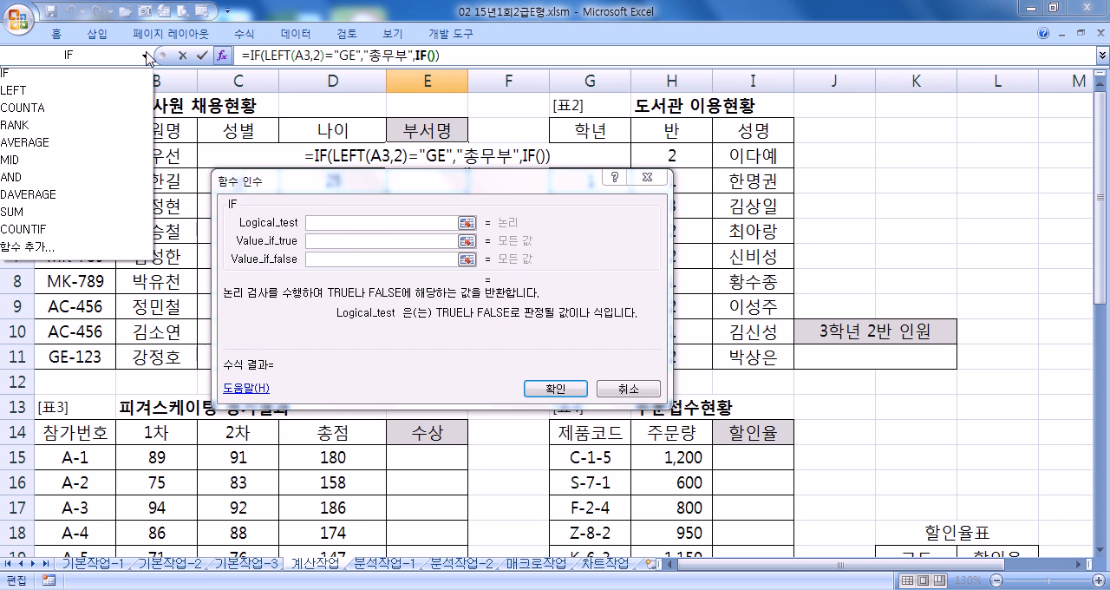
click(48, 102)
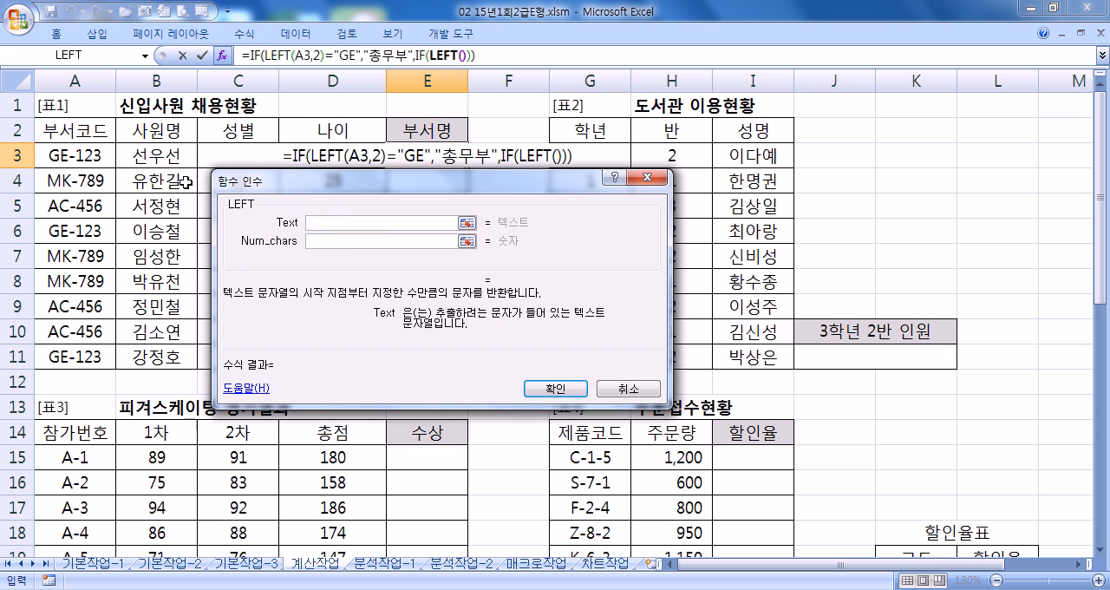
click(86, 149)
click(330, 240)
text(2)
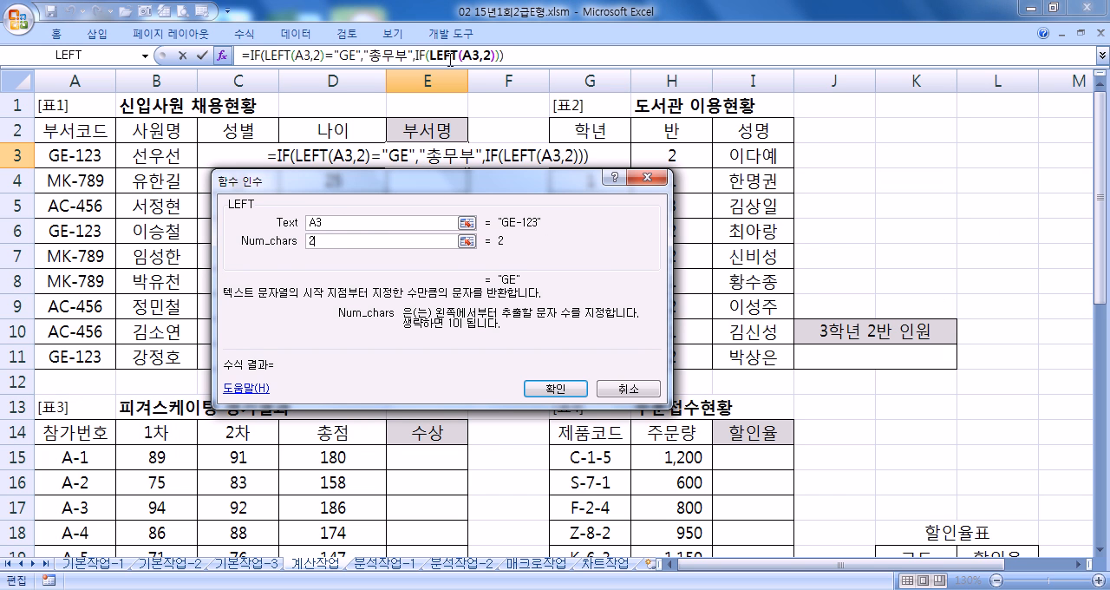
- Complete the inner IF's logical test as LEFT(A3,2)="AC" and set its true value to 경리부
click(415, 54)
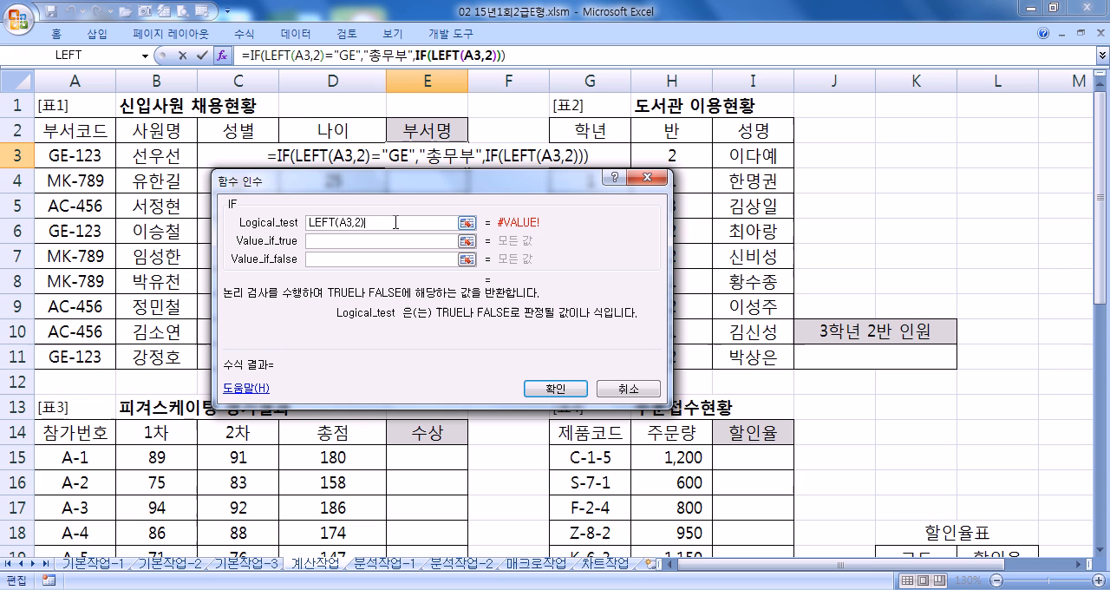
text(-)
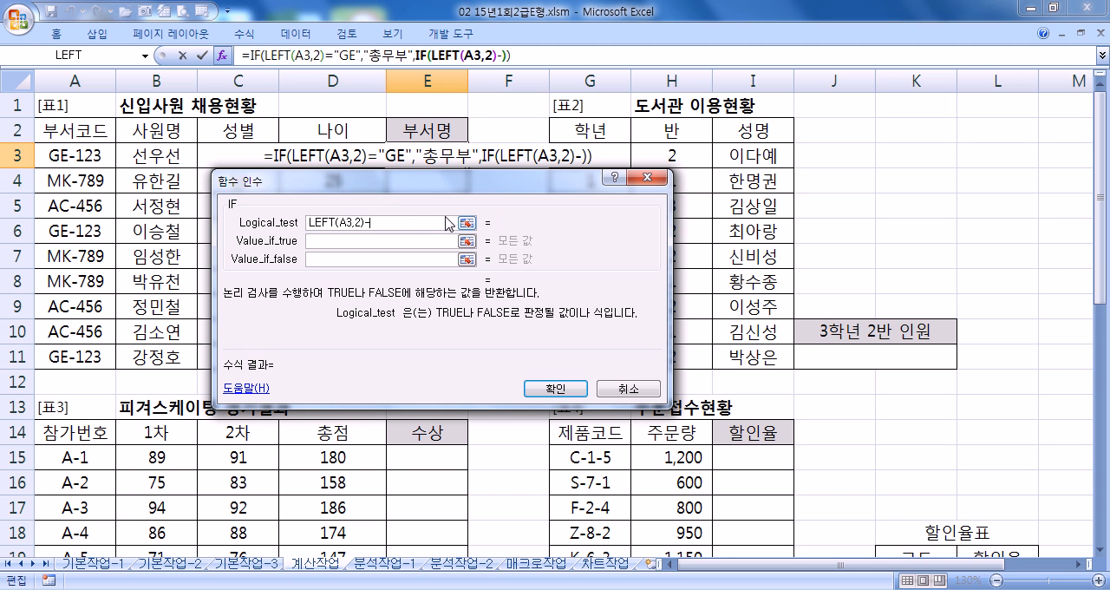
key(BackSpace)
text(=)
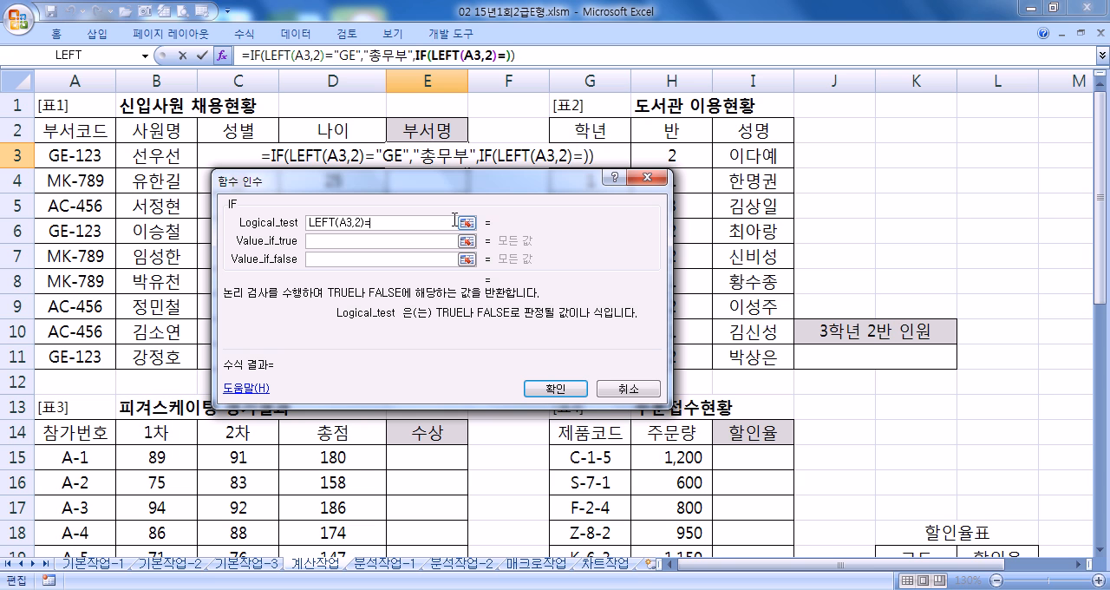
text("AC")
key(Tab)
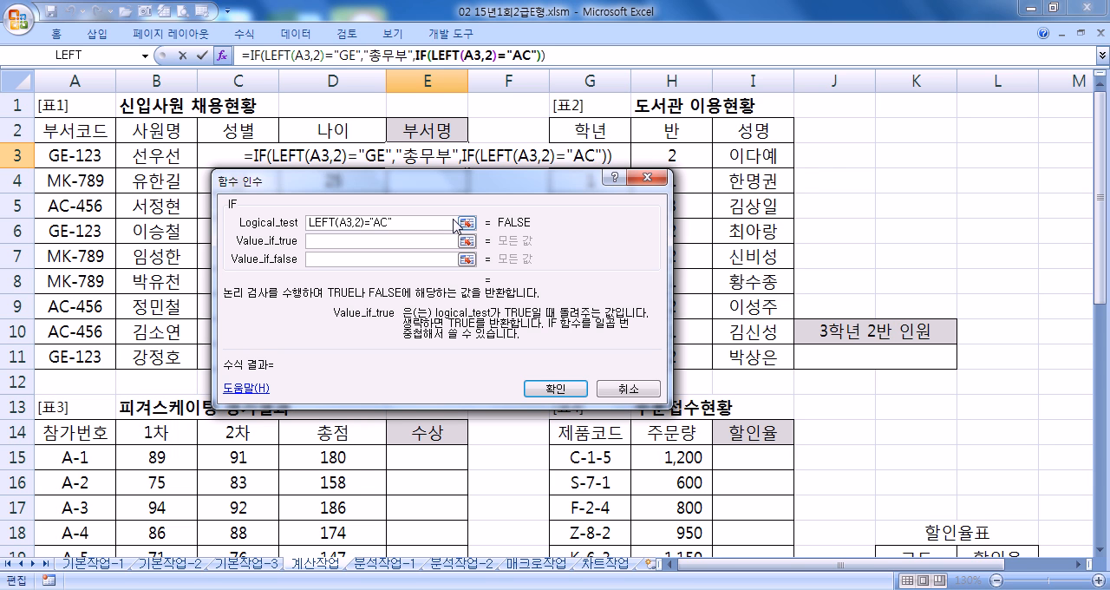
text(경리부)
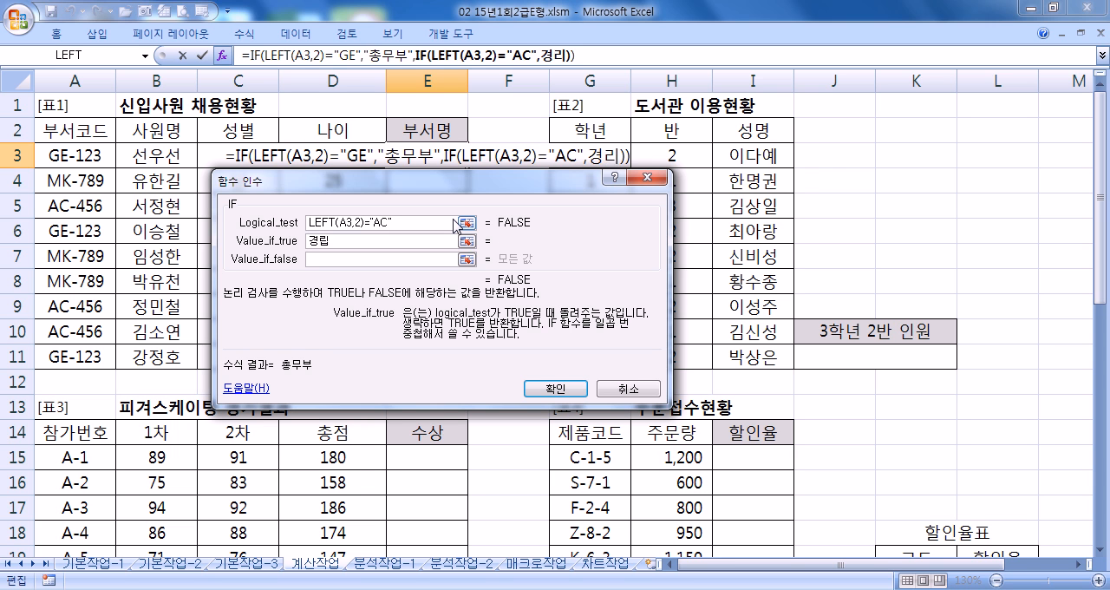
key(Tab)
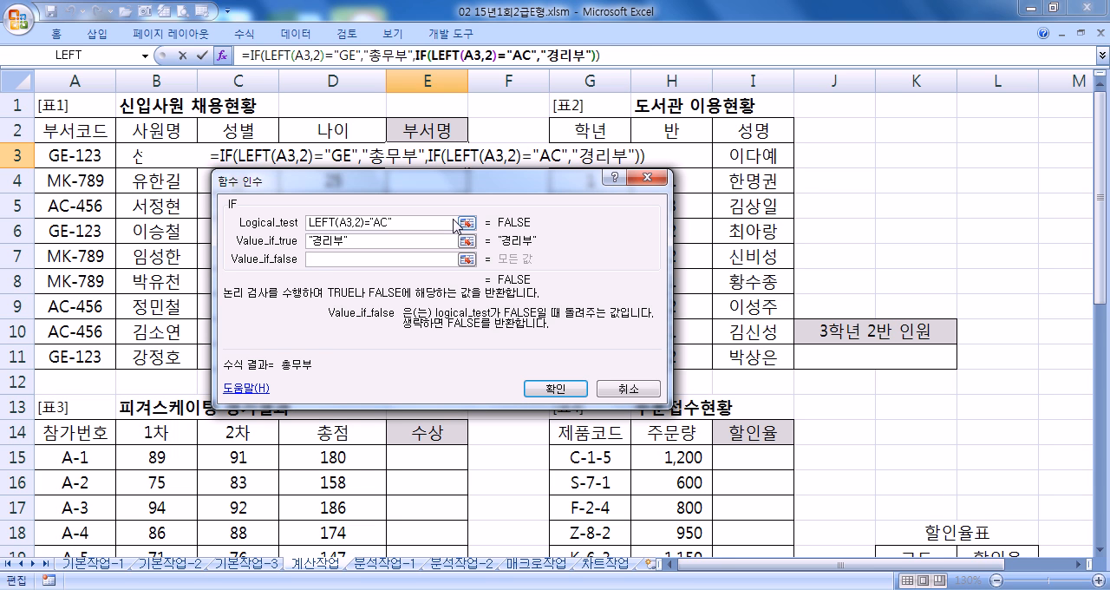
- Set the inner IF's false value to 마케팅부 and fill the finished formula from E3 down to E11
text(마케팅부)
key(Tab)
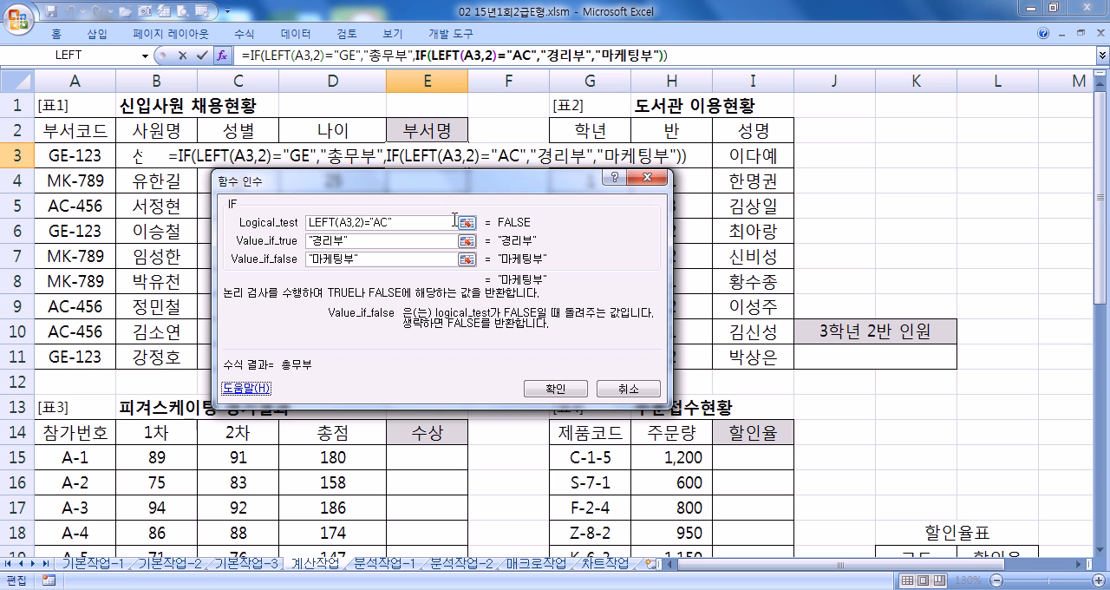
click(537, 389)
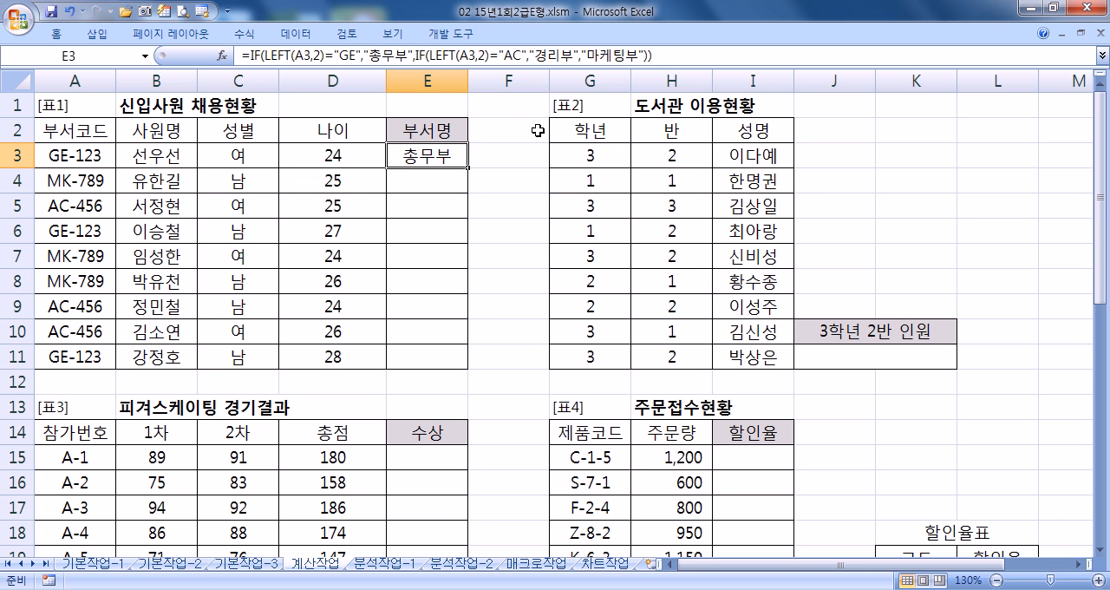
drag(468, 169, 459, 376)
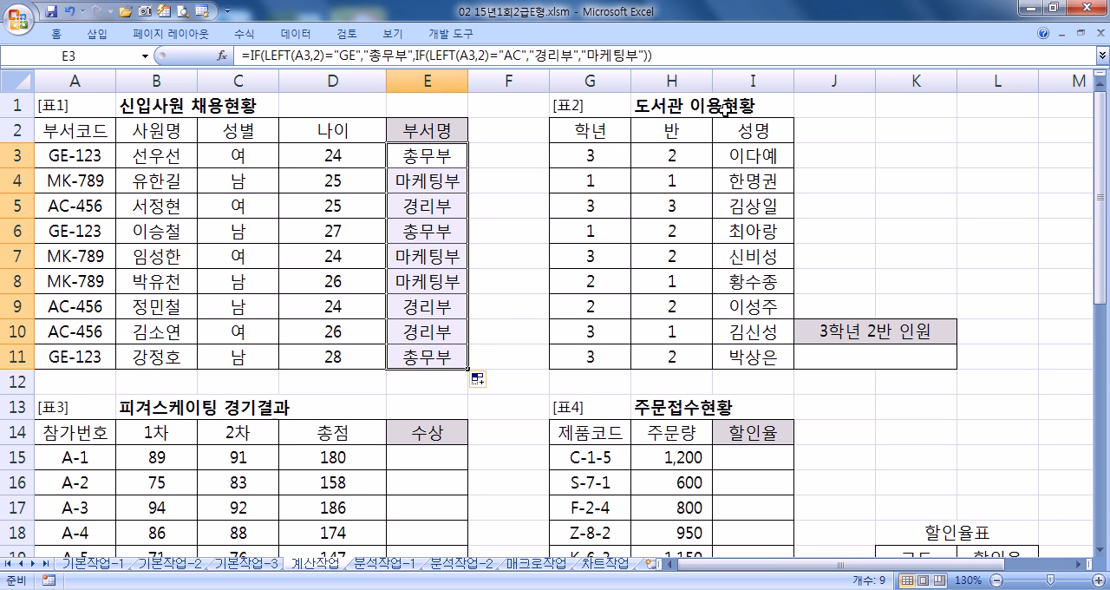
- Copy the full E3 formula and paste it into the open Notepad (메모장) document beneath the existing formulas
key(F2)
drag(186, 62, 223, 44)
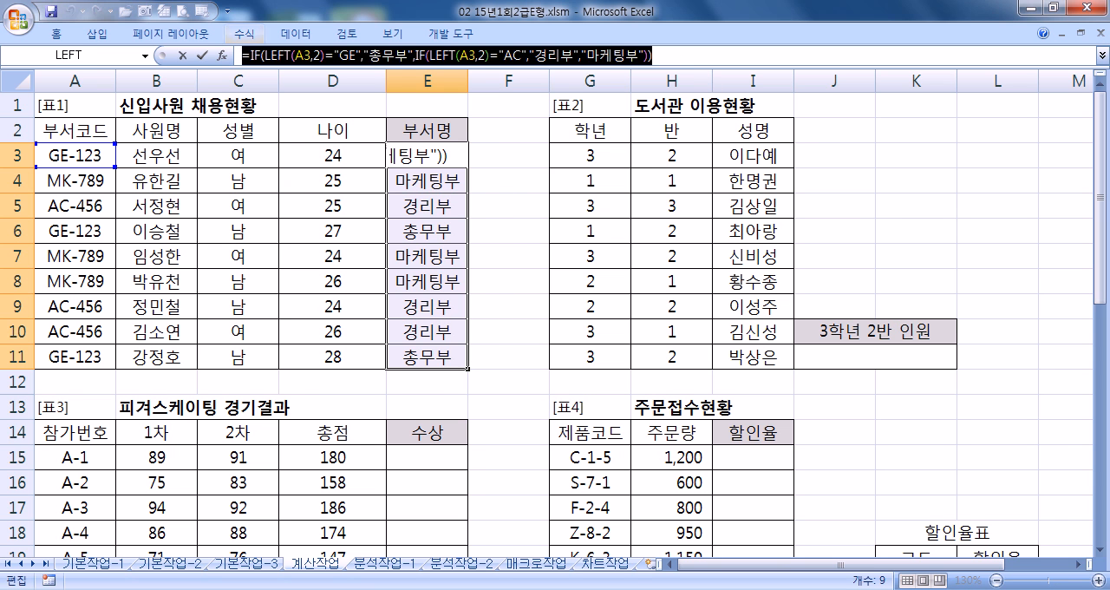
key(alt+Tab)
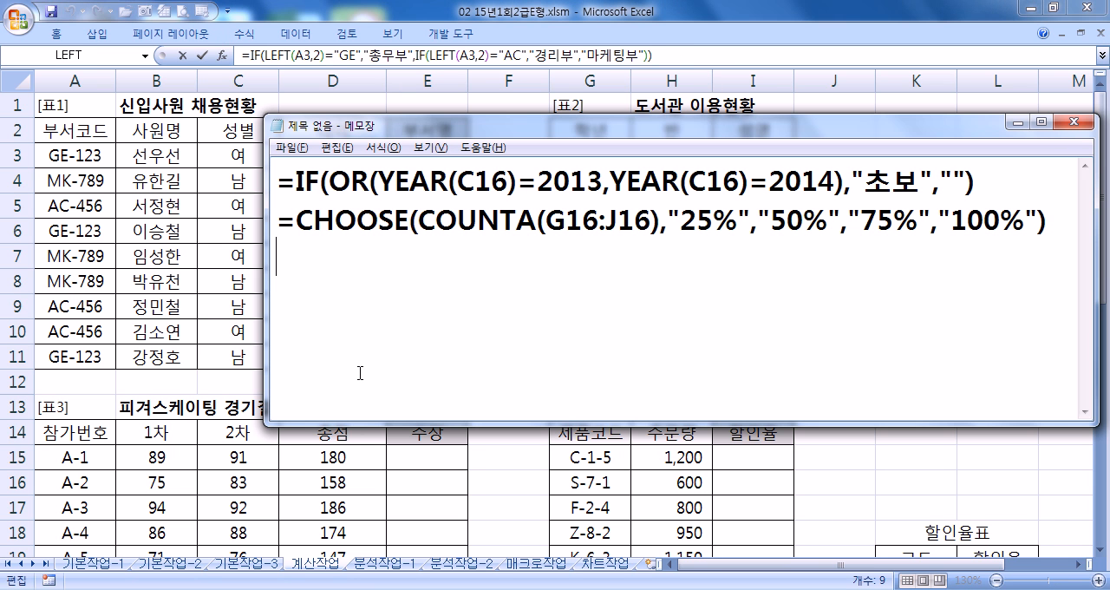
text(=IF(LEFT(A3,2)="GE","총무부",IF(LEFT(A3,2)="AC","경리부","마케팅부")))
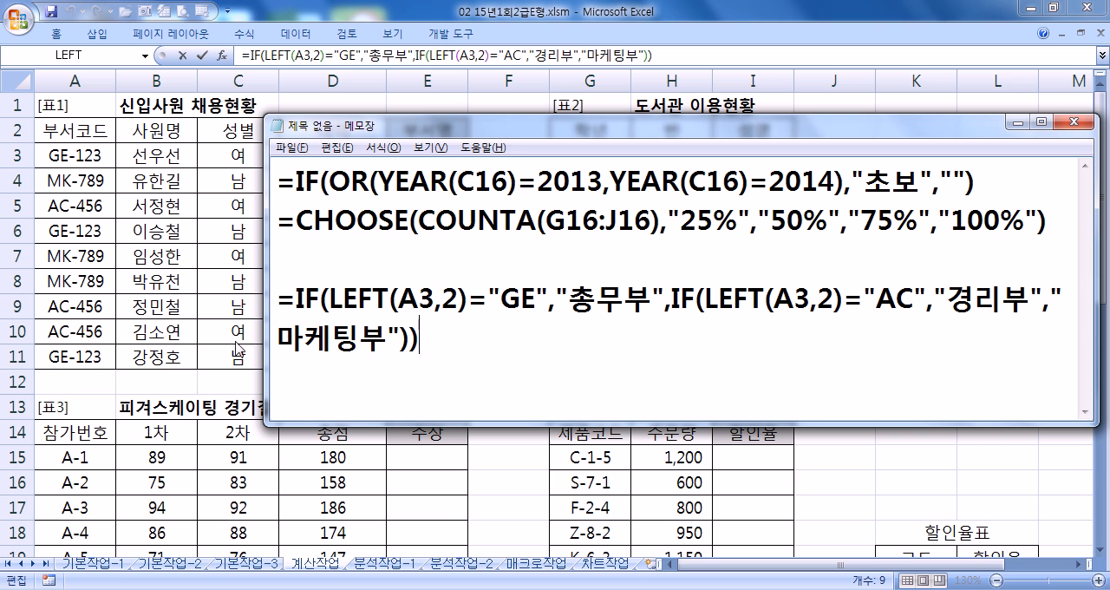
- Widen the Notepad window and place it below row 3 of the sheet, and add blank lines after the IF formula
drag(265, 249, 97, 228)
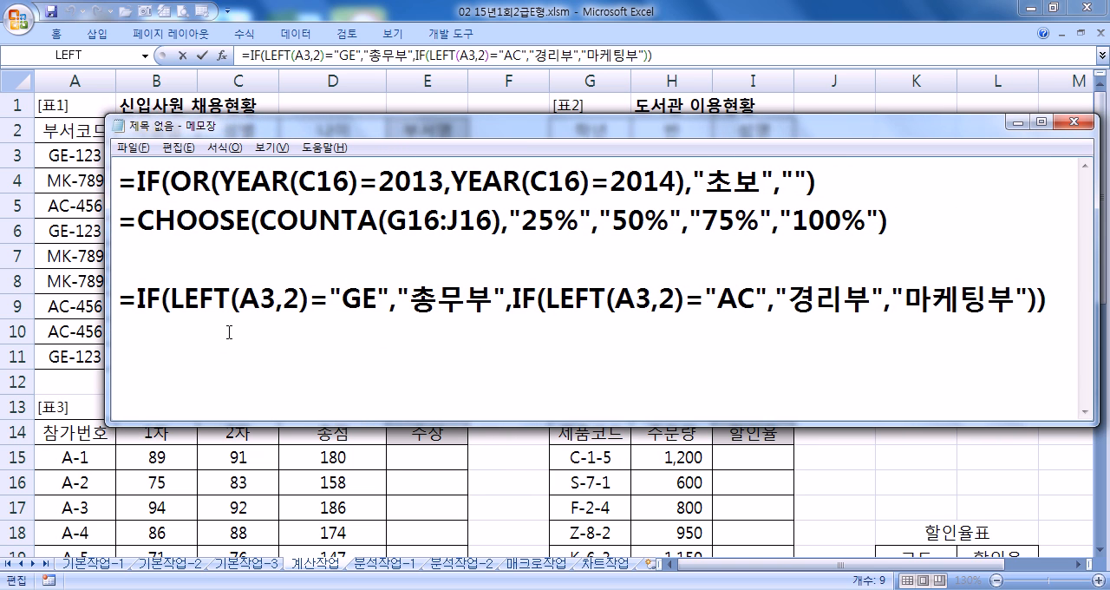
drag(277, 122, 232, 182)
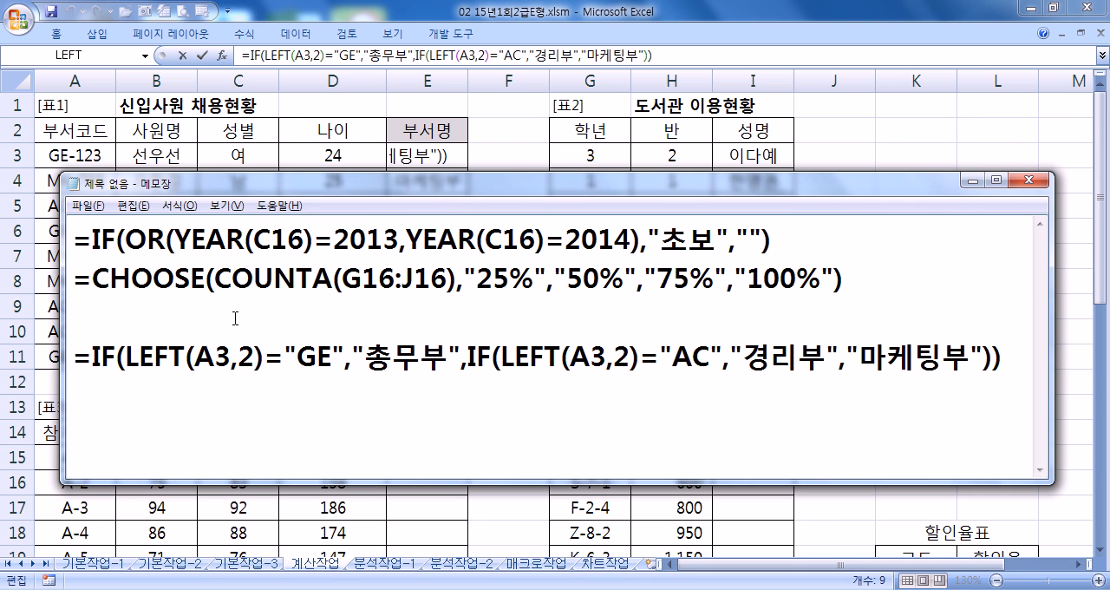
click(214, 401)
click(1008, 363)
key(Return)
key(Return)
key(Return)
key(Return)
key(Return)
click(183, 281)
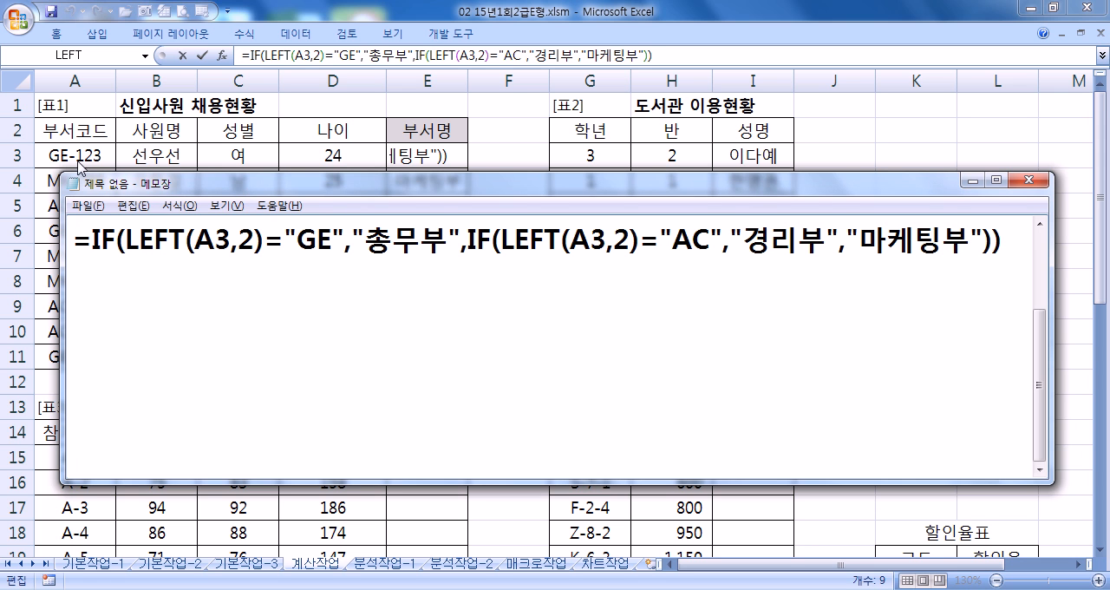
drag(177, 189, 118, 192)
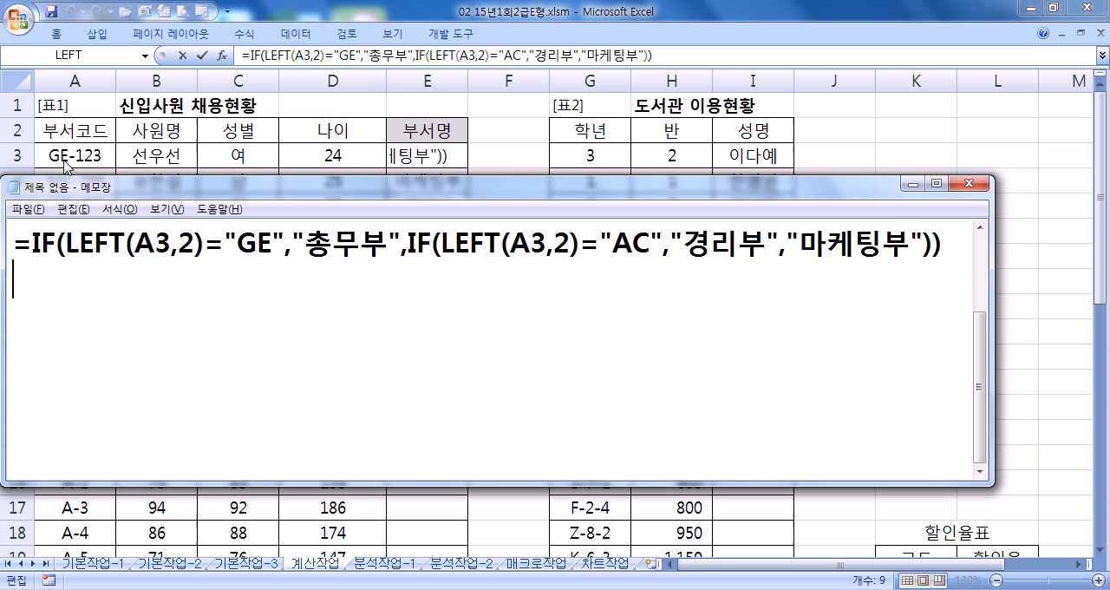
- Examine the condition and result pairs GE/총무부 and AC/경리부 in the noted IF formula
drag(246, 242, 268, 244)
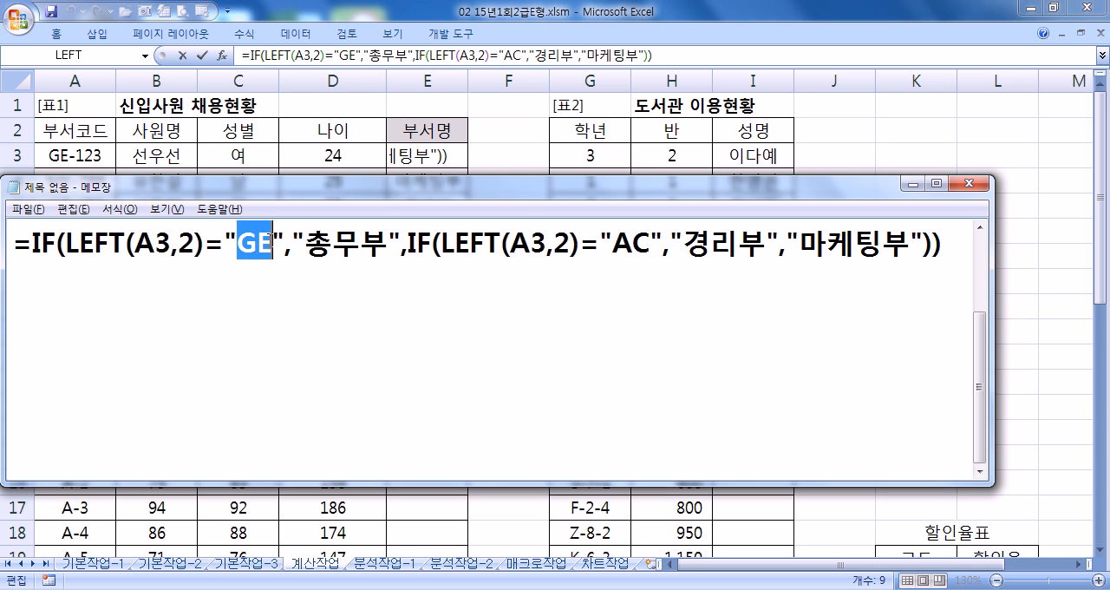
drag(385, 246, 285, 246)
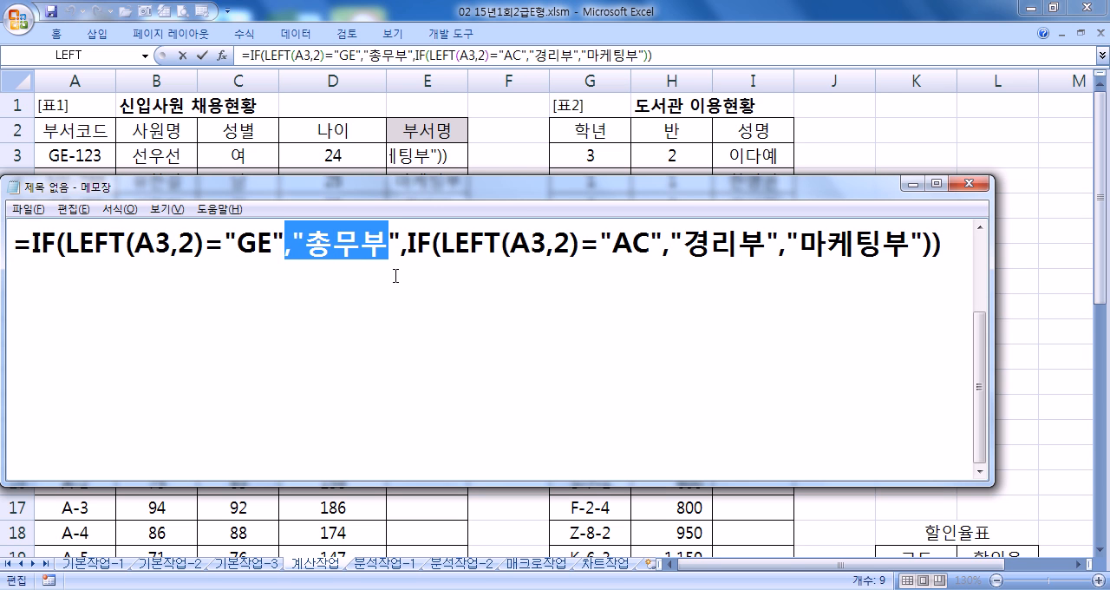
drag(615, 246, 769, 251)
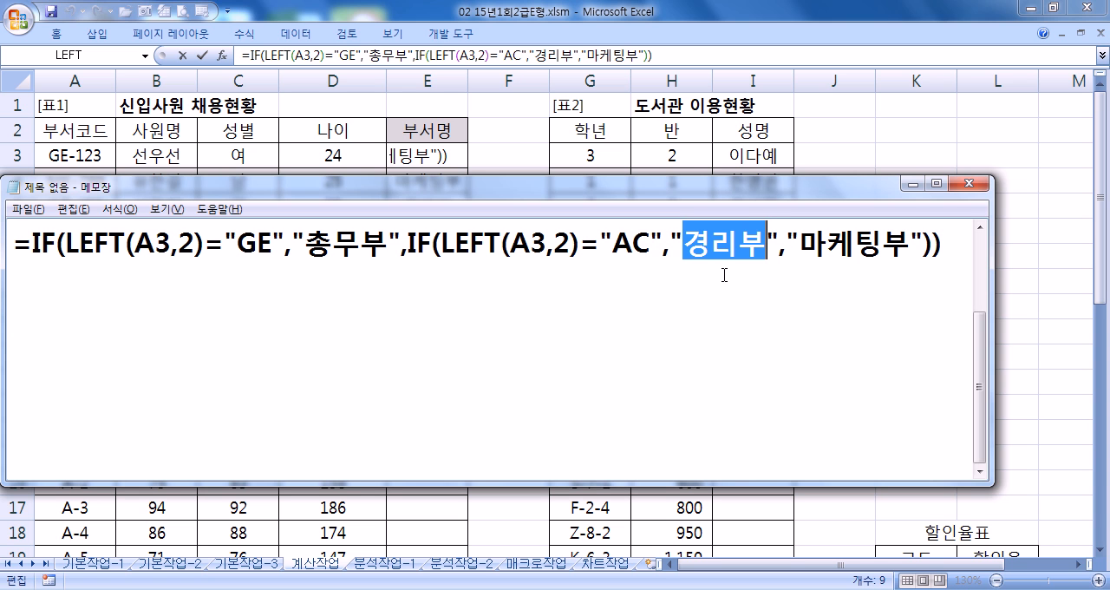
drag(272, 243, 239, 243)
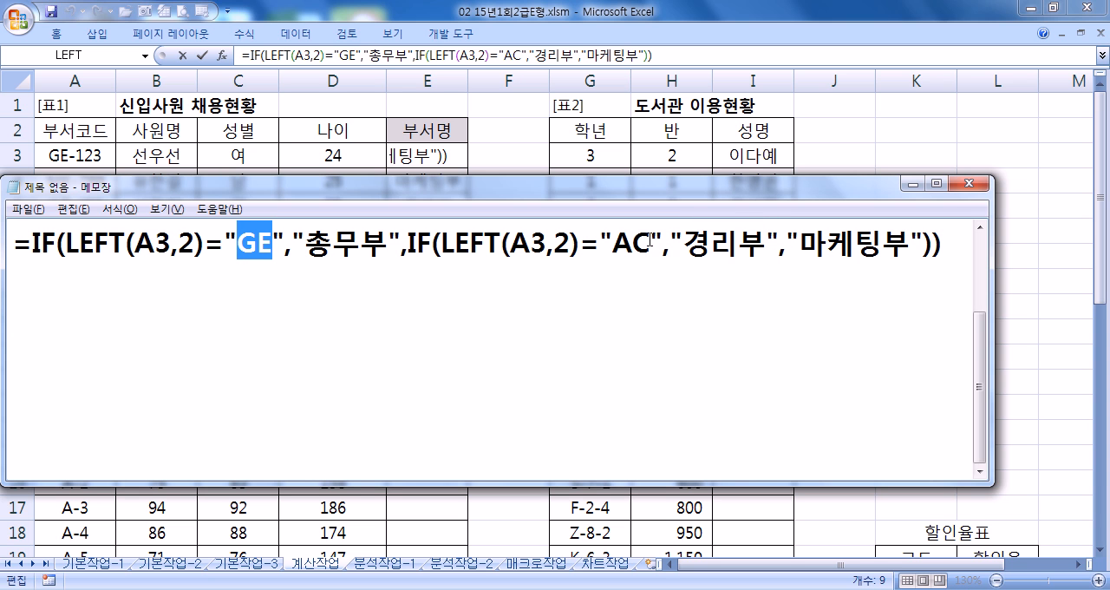
drag(612, 242, 652, 243)
click(713, 247)
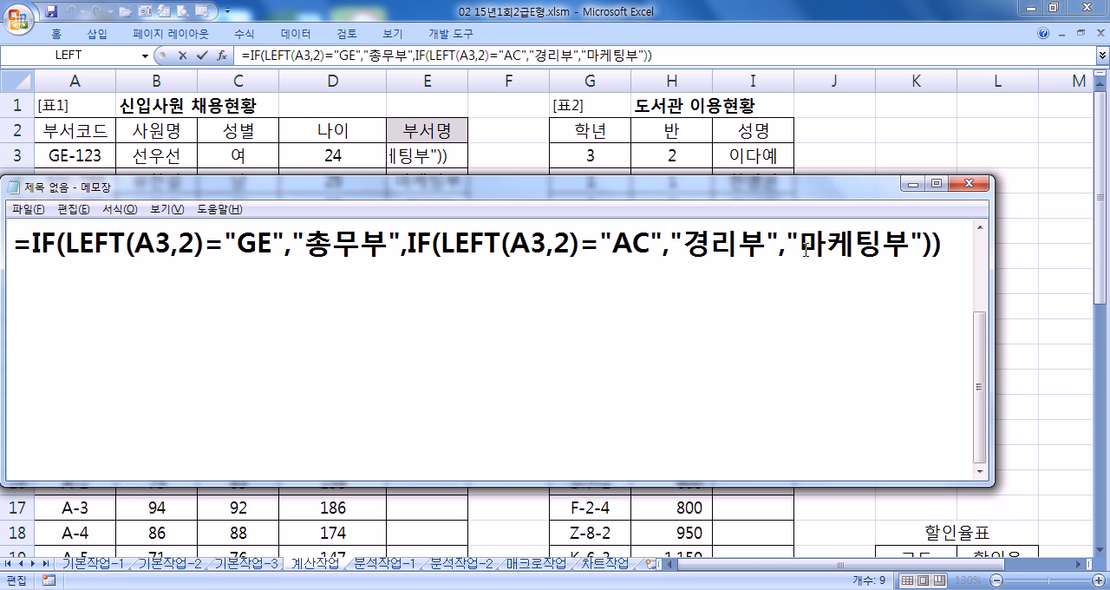
- Switch back to Excel, commit the 부서명 formula in E3, and select J11 below 3학년 2반 인원
key(alt+Tab)
key(ctrl+Return)
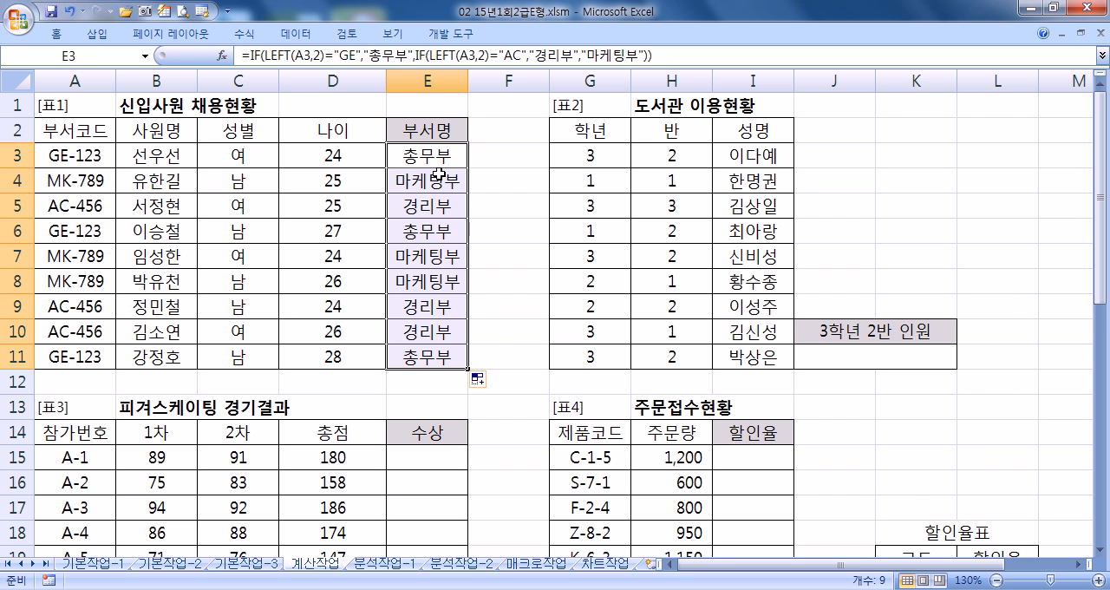
click(826, 363)
key(alt+Tab)
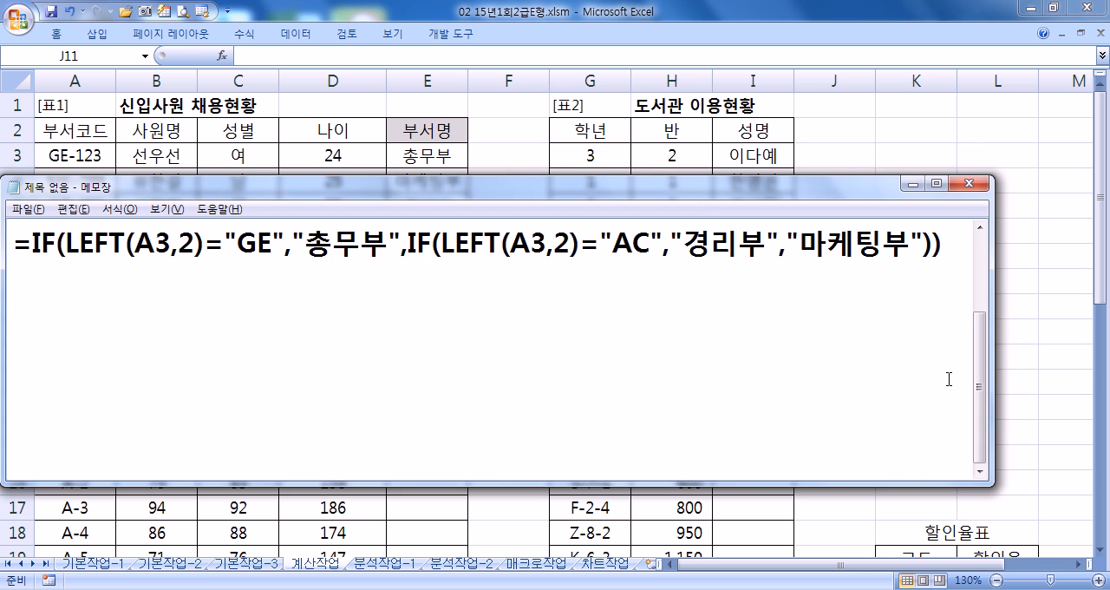
key(alt+Tab)
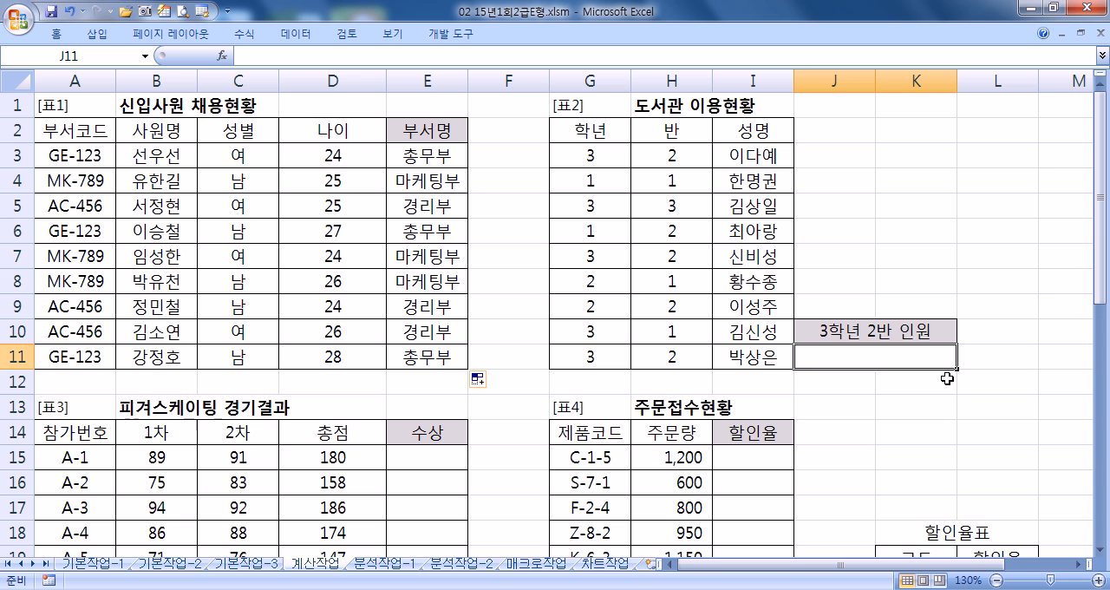
- Start a COUNTIFS formula in J11 with the 학년 values G3:G11 as the first criteria range
text(=)
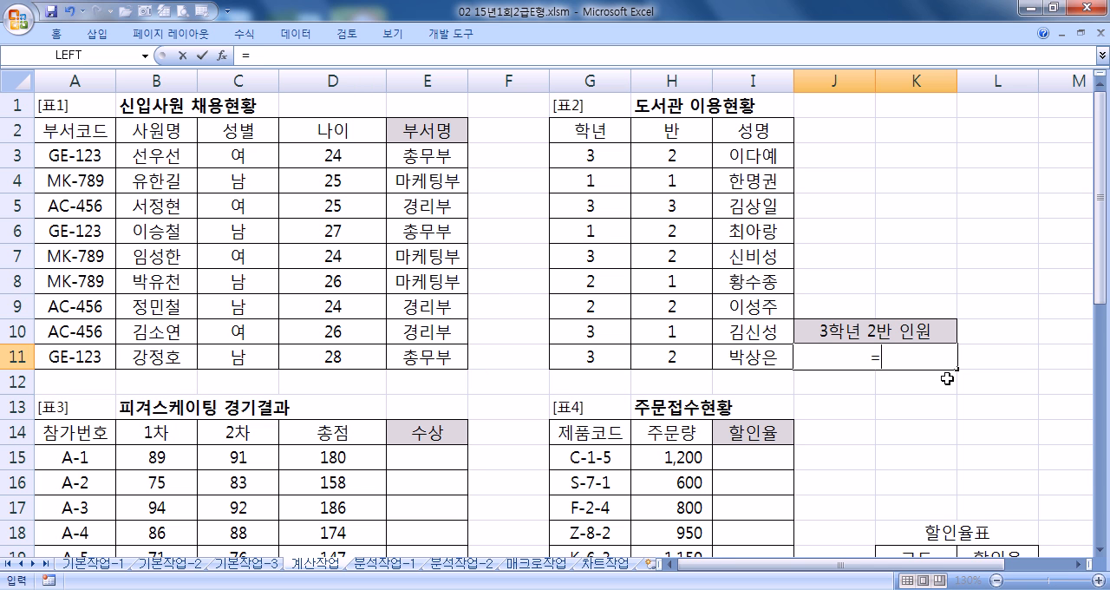
text(CO)
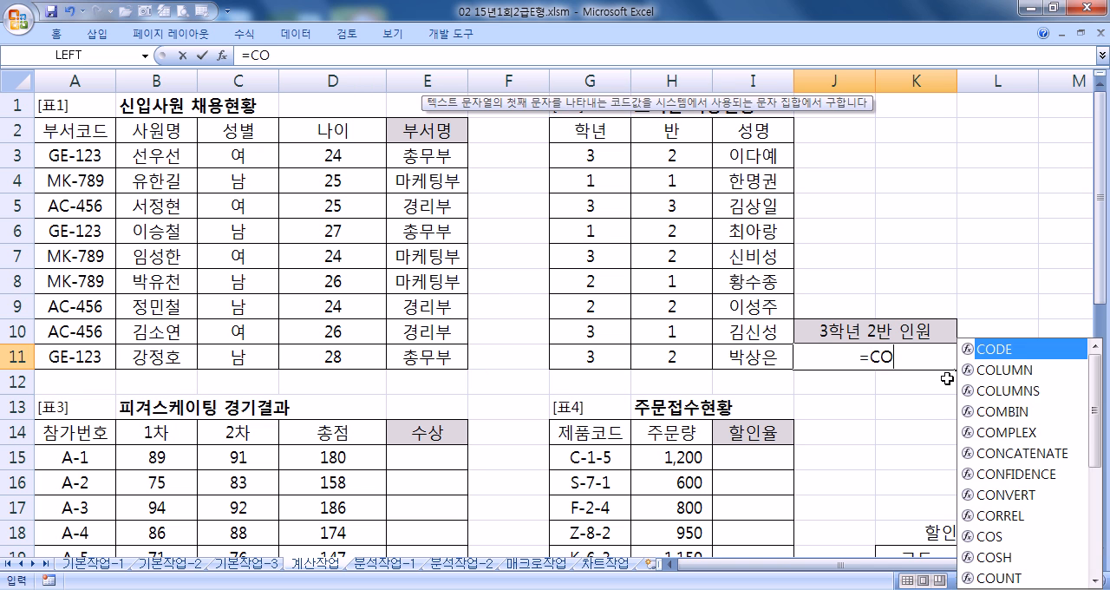
text(UNT)
key(Down)
key(Down)
key(Down)
key(Down)
key(Tab)
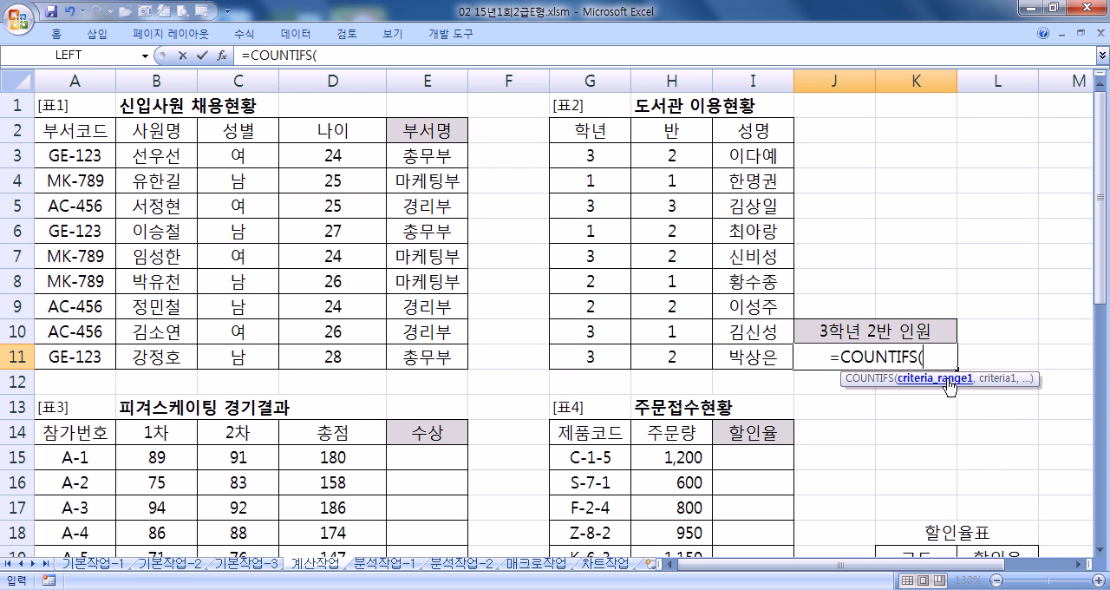
drag(597, 152, 601, 348)
text(,)
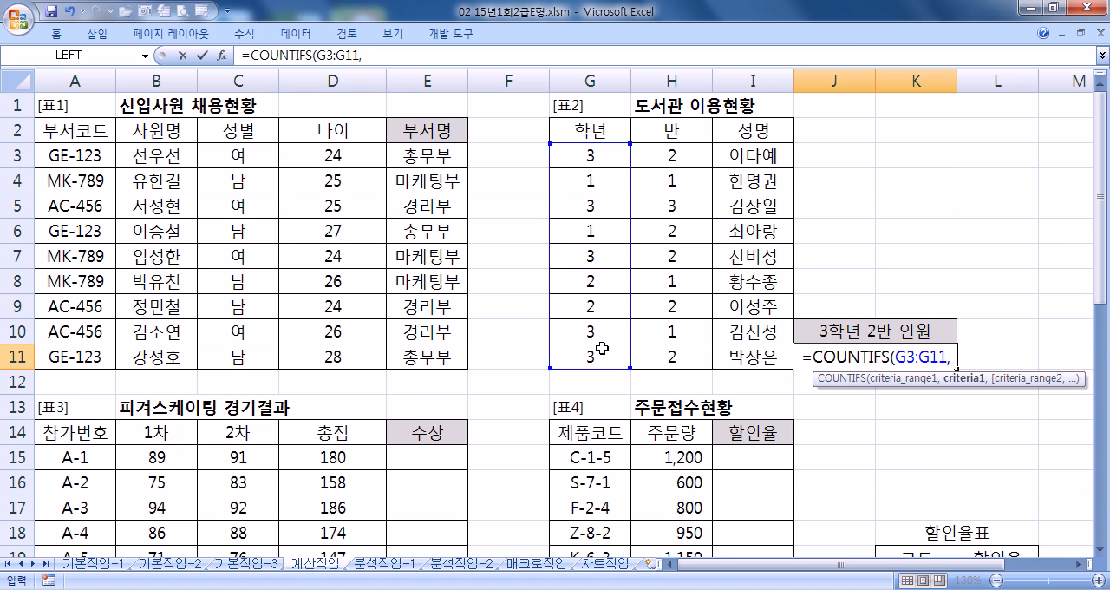
text(3.)
- Add criterion 3, the 반 range H3:H11 and criterion 2 to the COUNTIFS formula, and try to enter it
drag(699, 148, 691, 349)
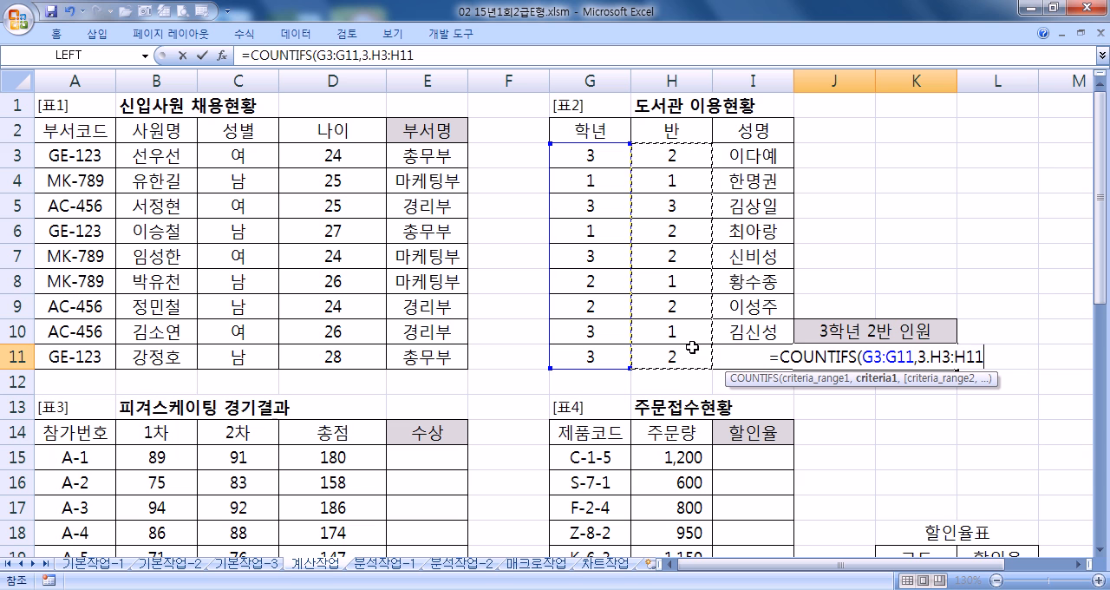
text(,2)
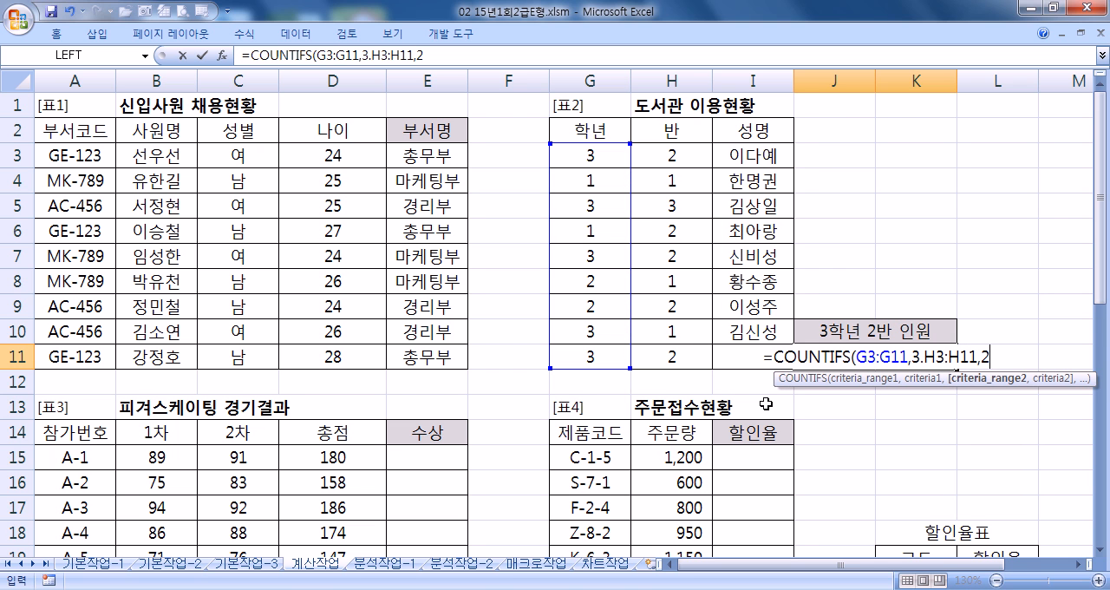
text())
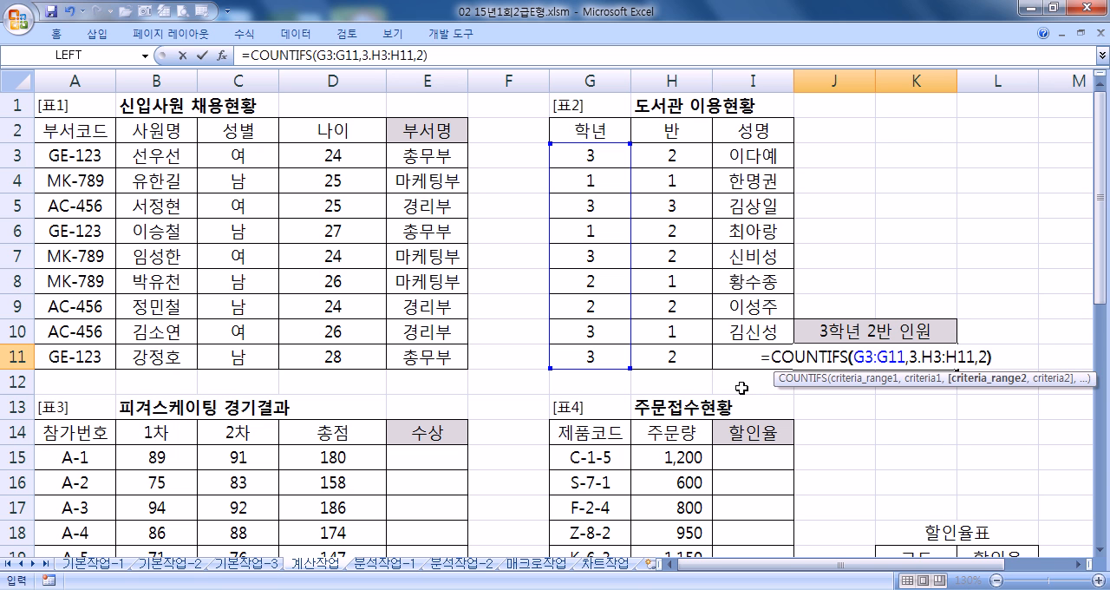
key(Return)
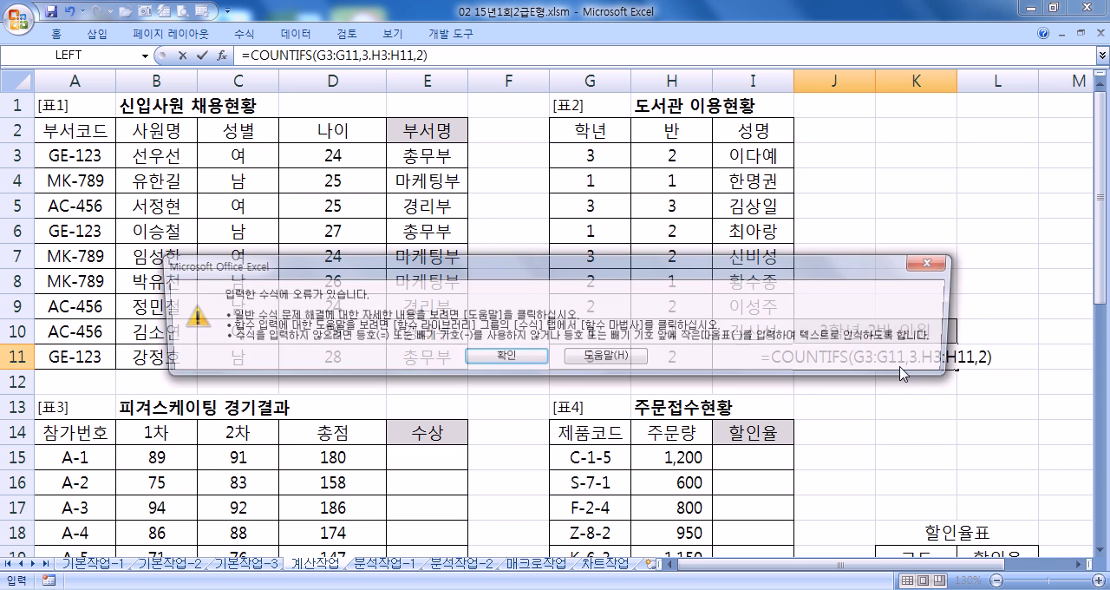
click(504, 359)
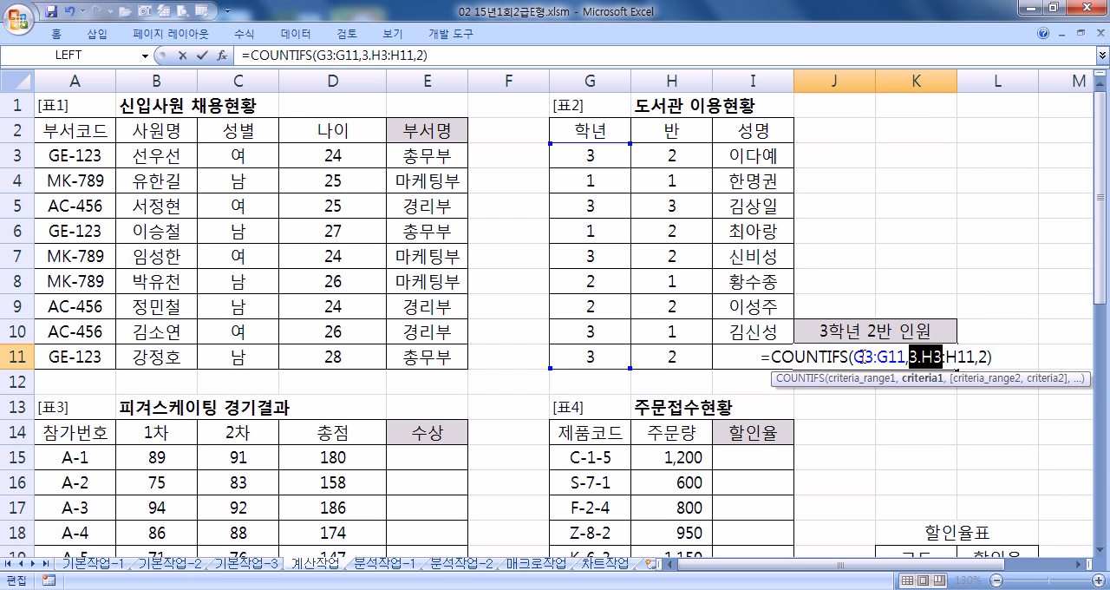
- Replace the period after criterion 3 with a comma and enter =COUNTIFS(G3:G11,3,H3:H11,2) in J11
click(920, 357)
key(BackSpace)
text(,)
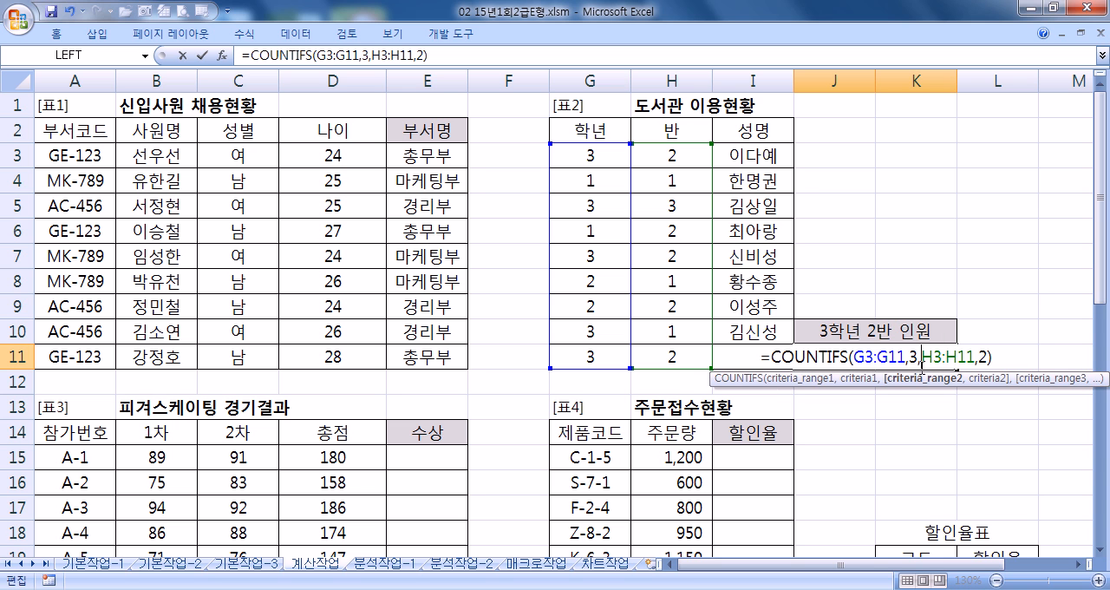
key(Return)
click(880, 356)
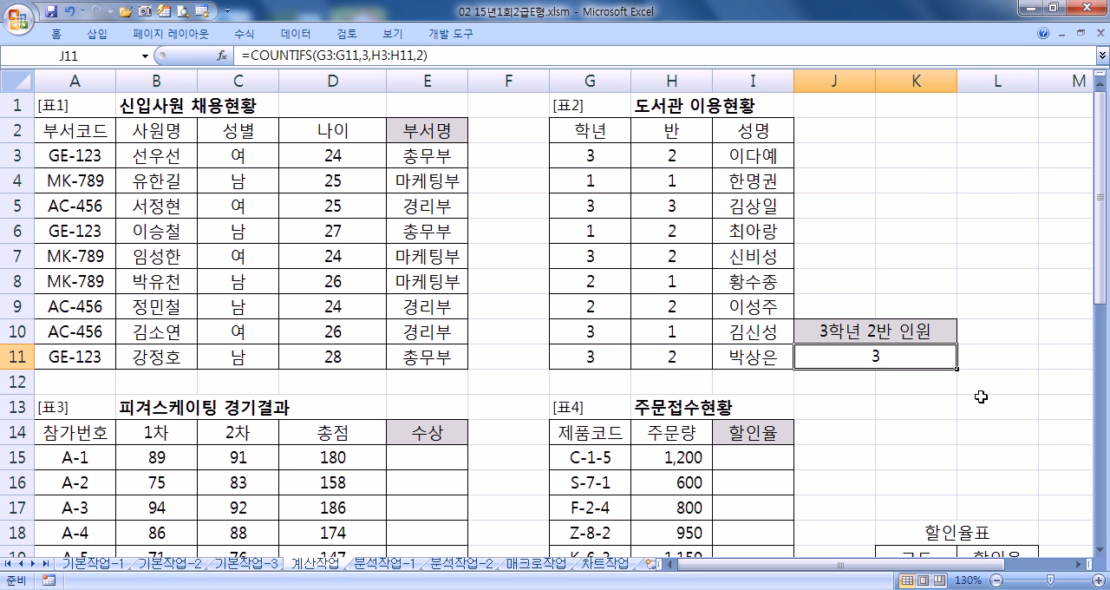
- Append &"명" to the COUNTIFS formula in J11 and commit it
key(F2)
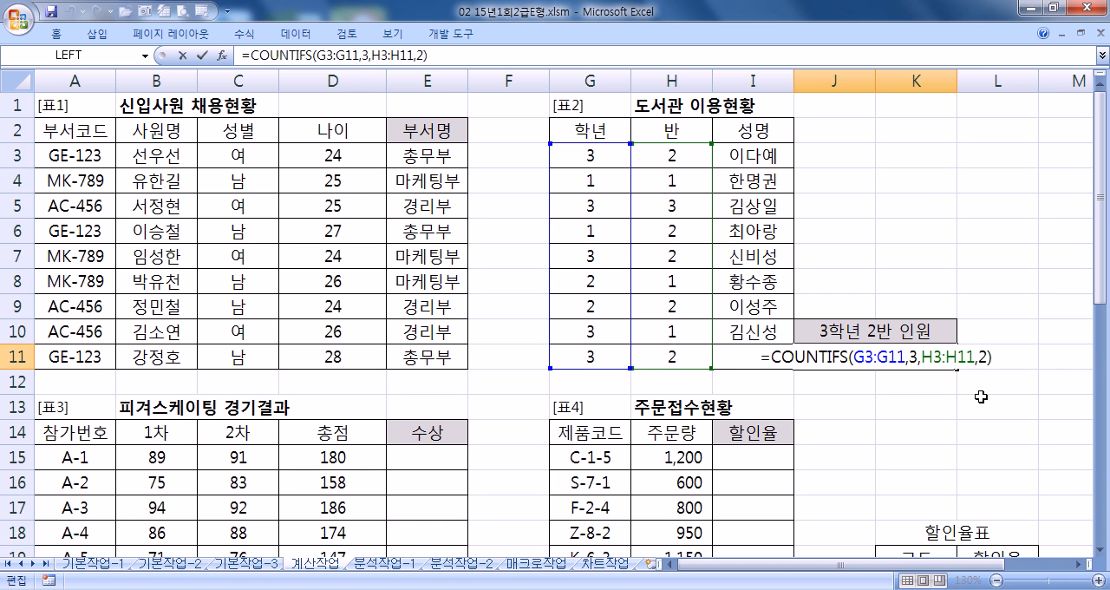
text(&"마)
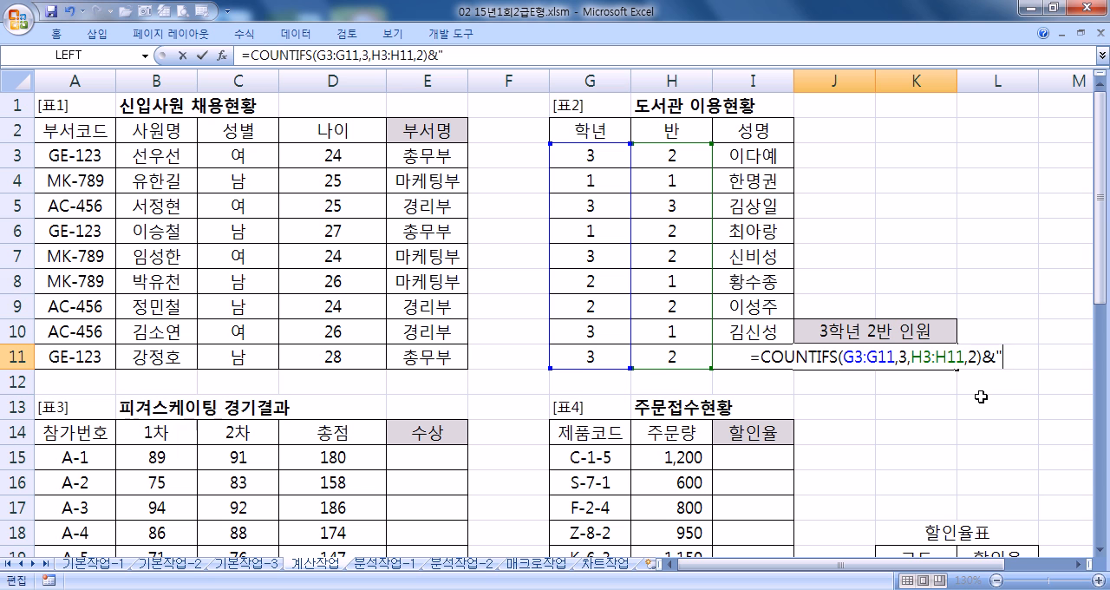
key(BackSpace)
key(BackSpace)
key(BackSpace)
text(며ㅇ)
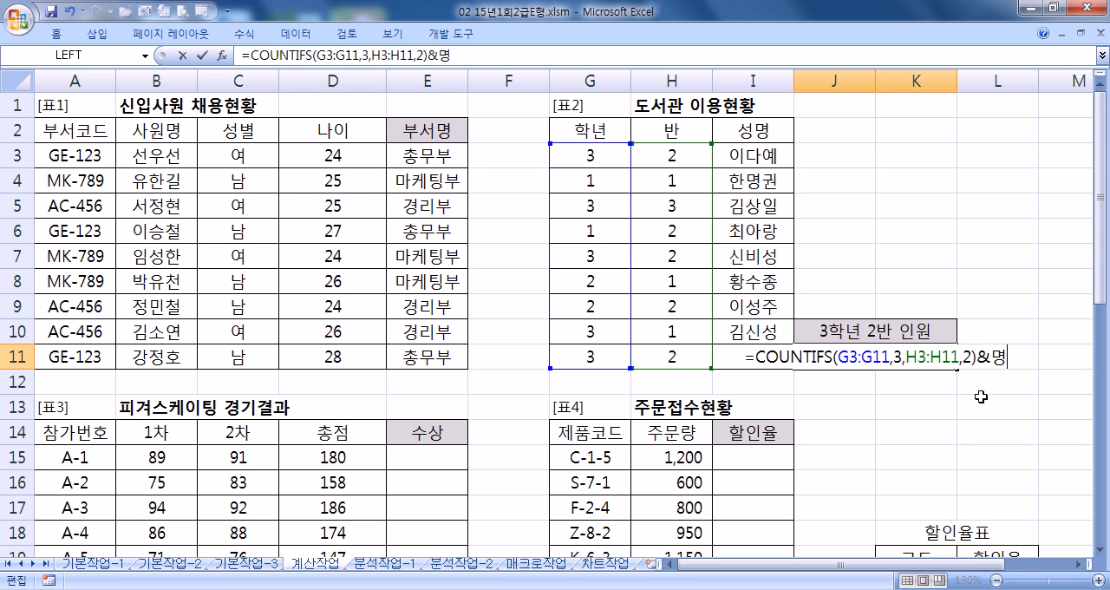
key(shift+Tab)
key(Right)
key(F2)
key(Left)
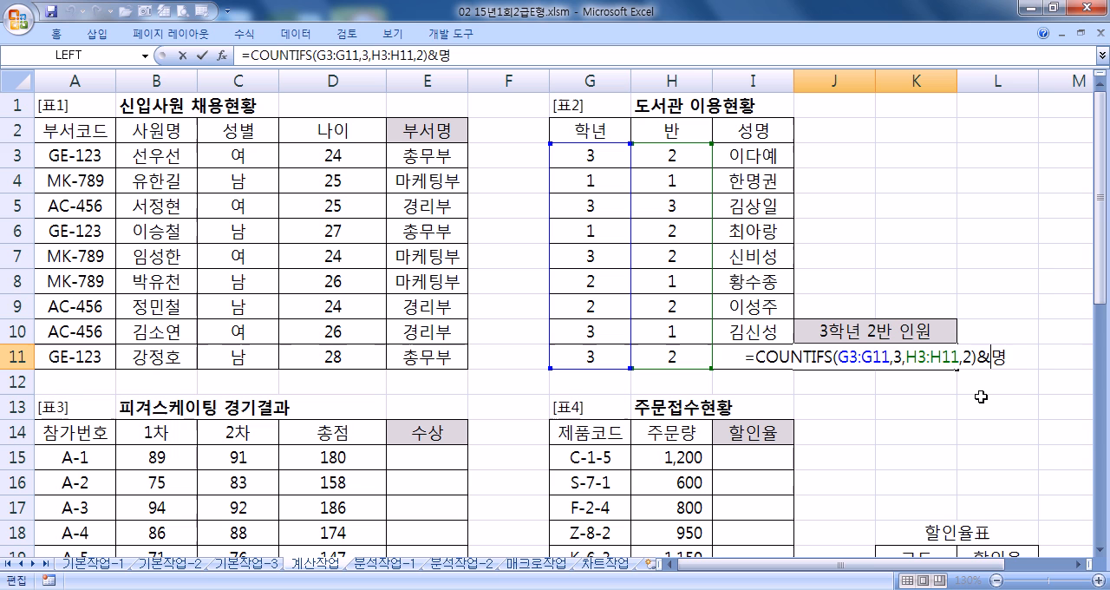
text(")
key(Right)
text(")
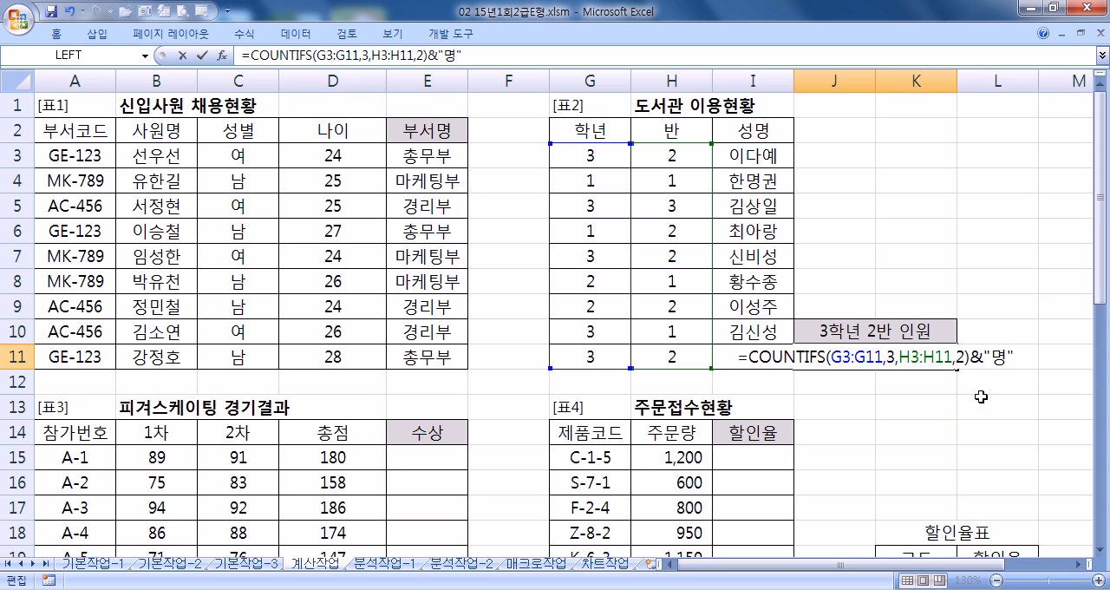
key(ctrl+Return)
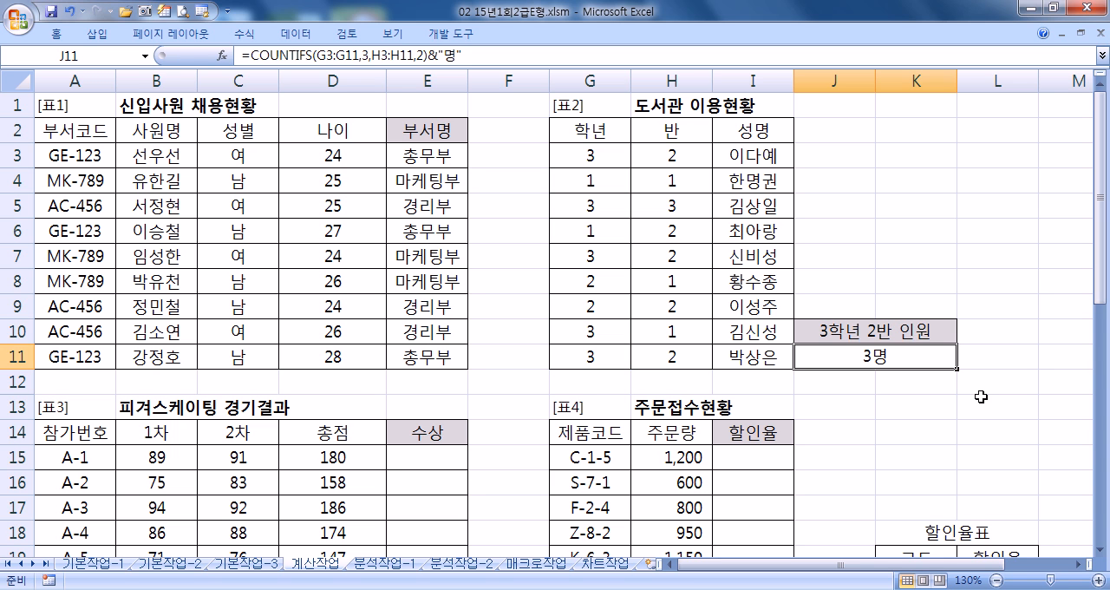
- Copy the full J11 formula and paste it into Notepad on a new line beneath the IF formula
key(F2)
key(shift+Home)
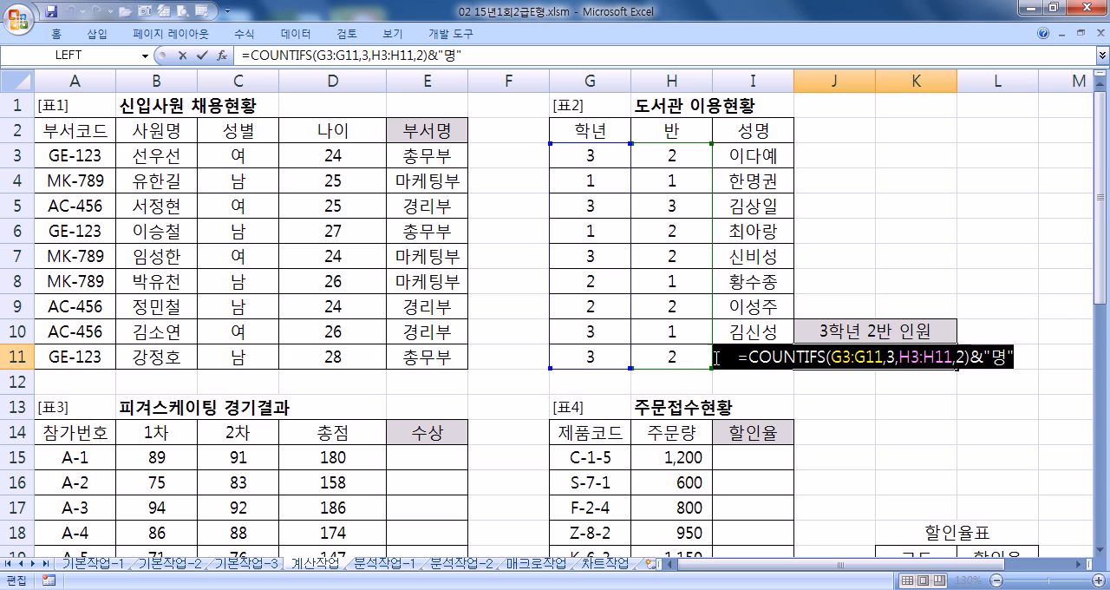
key(ctrl+c)
key(alt+Tab)
key(ctrl+v)
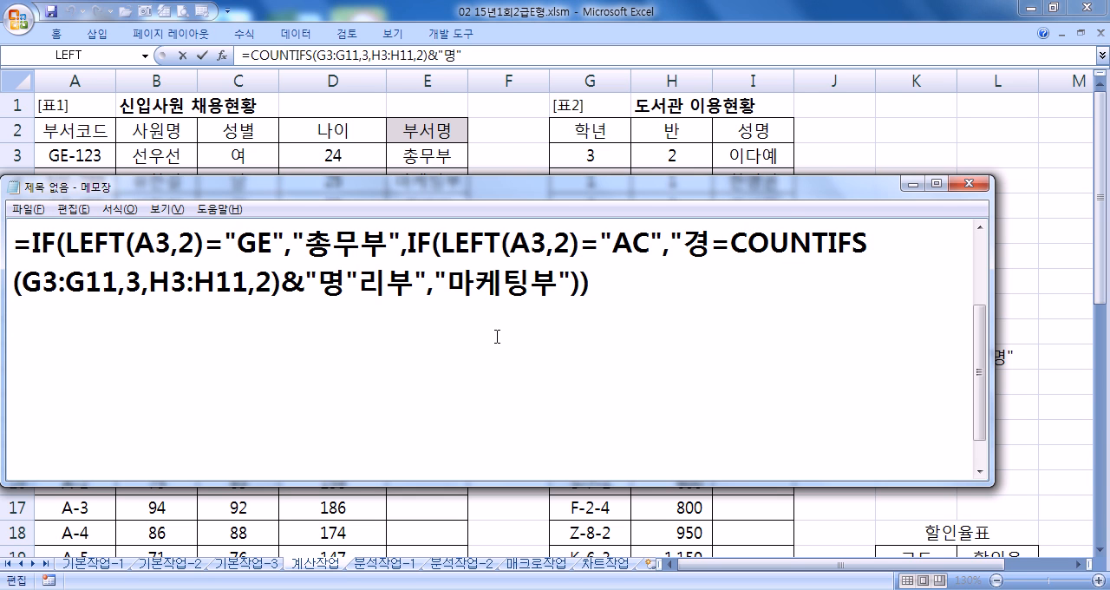
key(ctrl+z)
key(End)
key(Return)
key(ctrl+v)
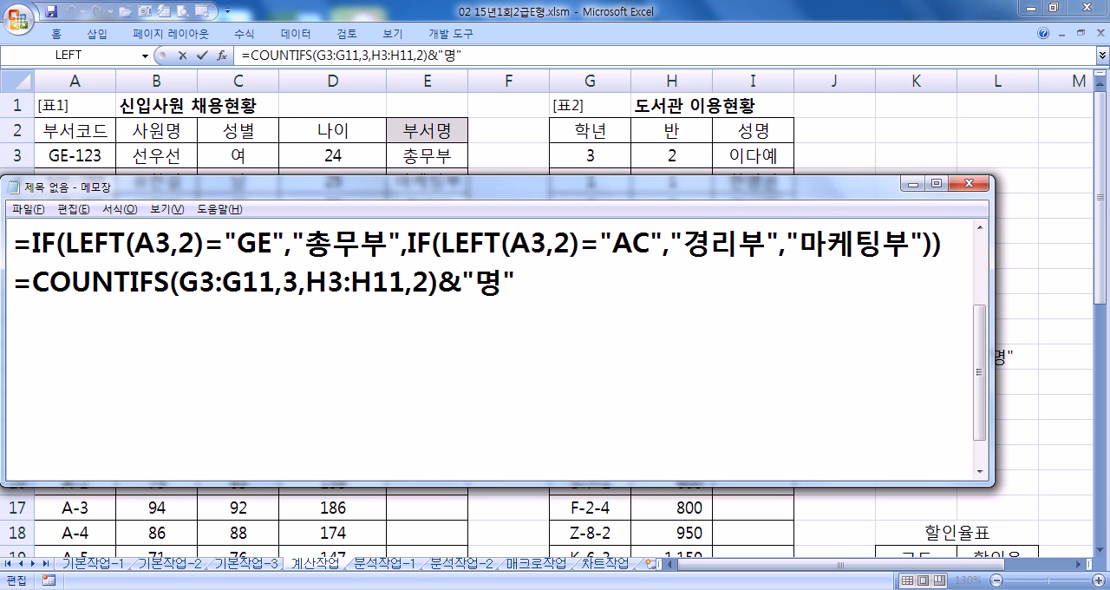
- Put quotation marks around the criteria 3 and 2 in the noted COUNTIFS formula
text(")
click(308, 281)
text(")
click(441, 282)
text(")
click(466, 282)
text(")
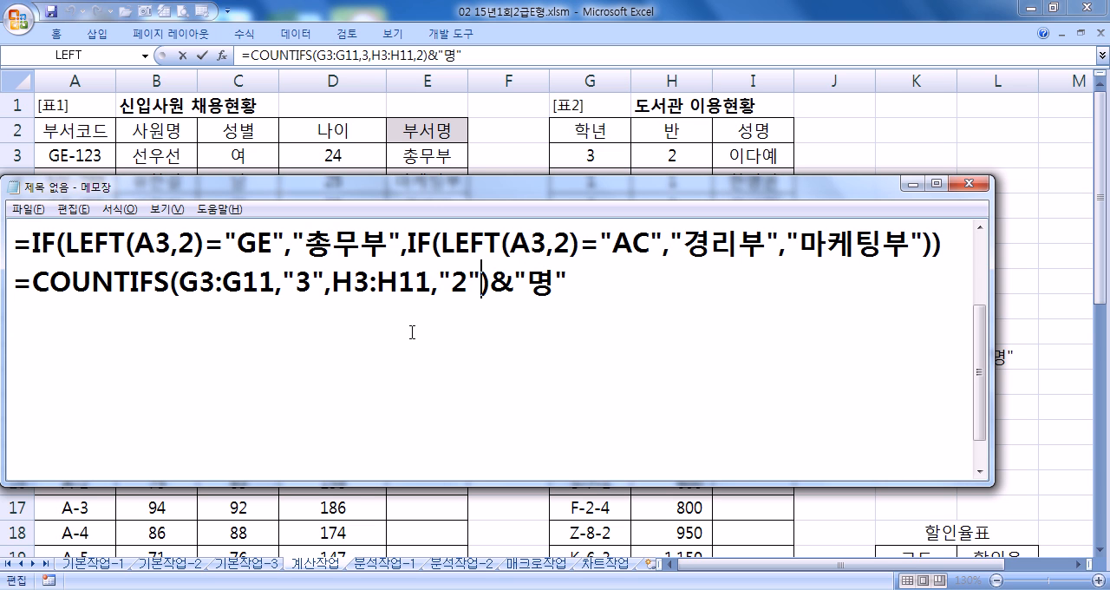
- Remove the quotation marks around the criteria 3 and 2 in the noted COUNTIFS formula
key(shift+Left)
click(289, 275)
key(Delete)
click(303, 275)
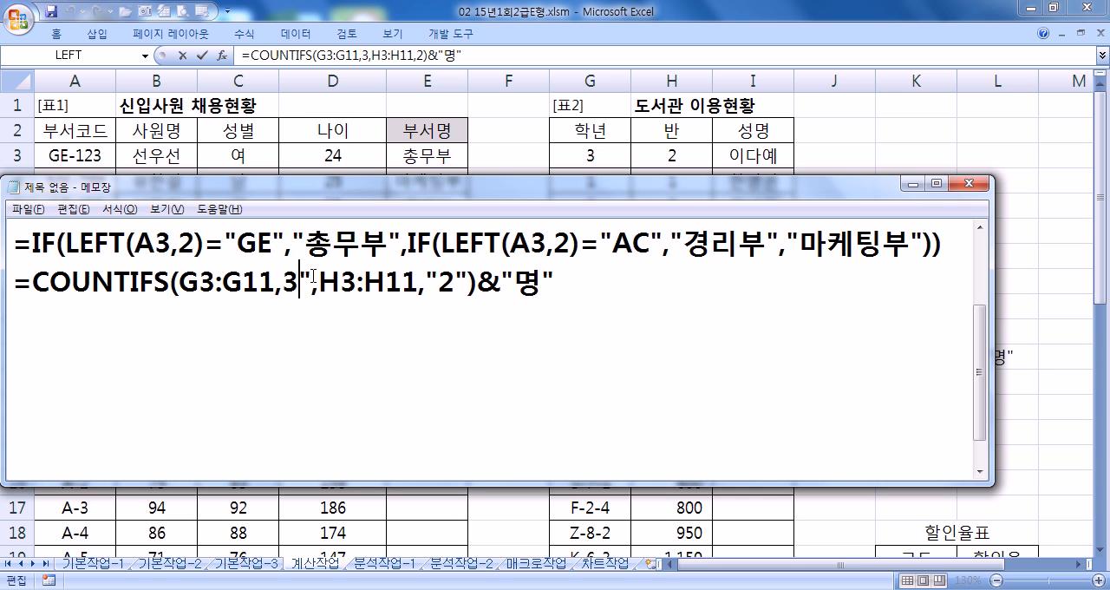
key(Delete)
click(417, 276)
key(Delete)
click(428, 276)
key(Delete)
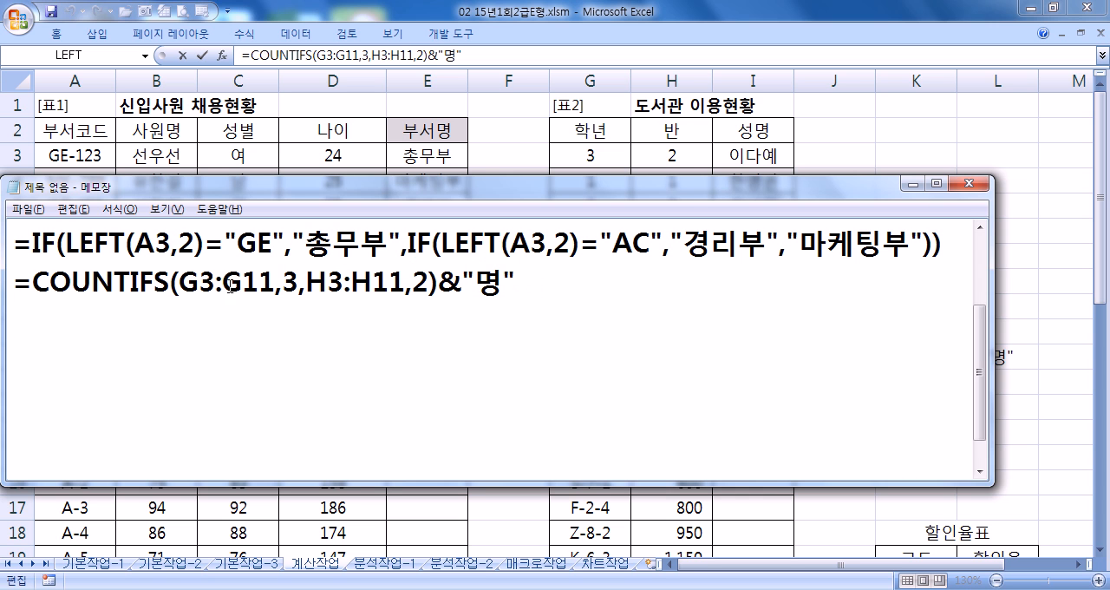
- Review the criteria in the noted COUNTIFS formula, and return to Excel to close the edit of J11
drag(276, 284, 429, 279)
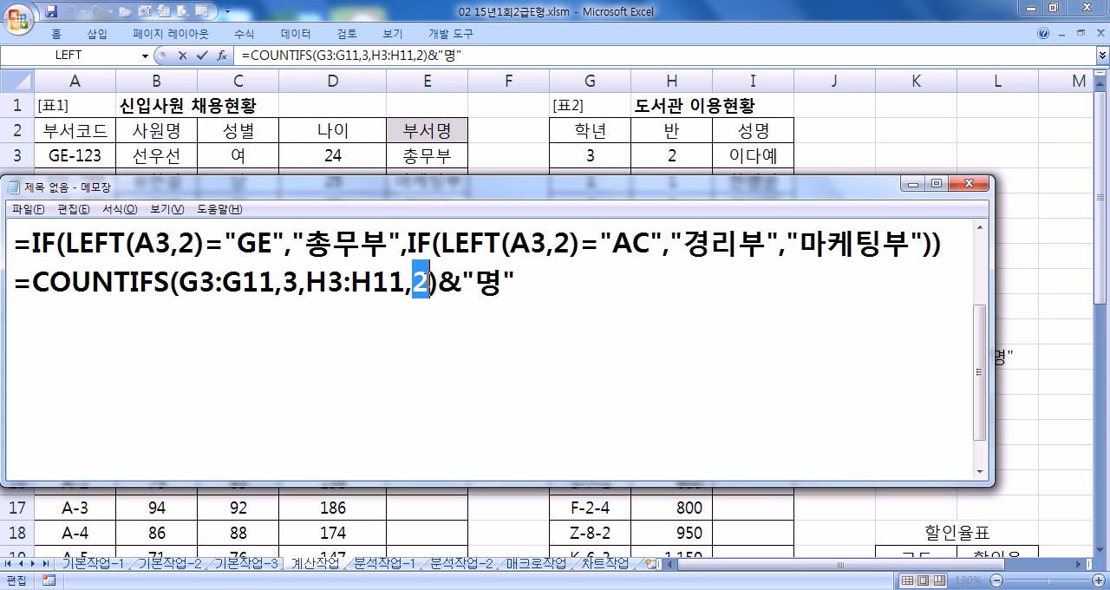
click(455, 305)
key(alt+Tab)
key(ctrl+Return)
- Start the 수상 formula in E15 as =IF(RANK(D15,$D$15:$D$24), with the score range made absolute
scroll(341, 307, down, 5)
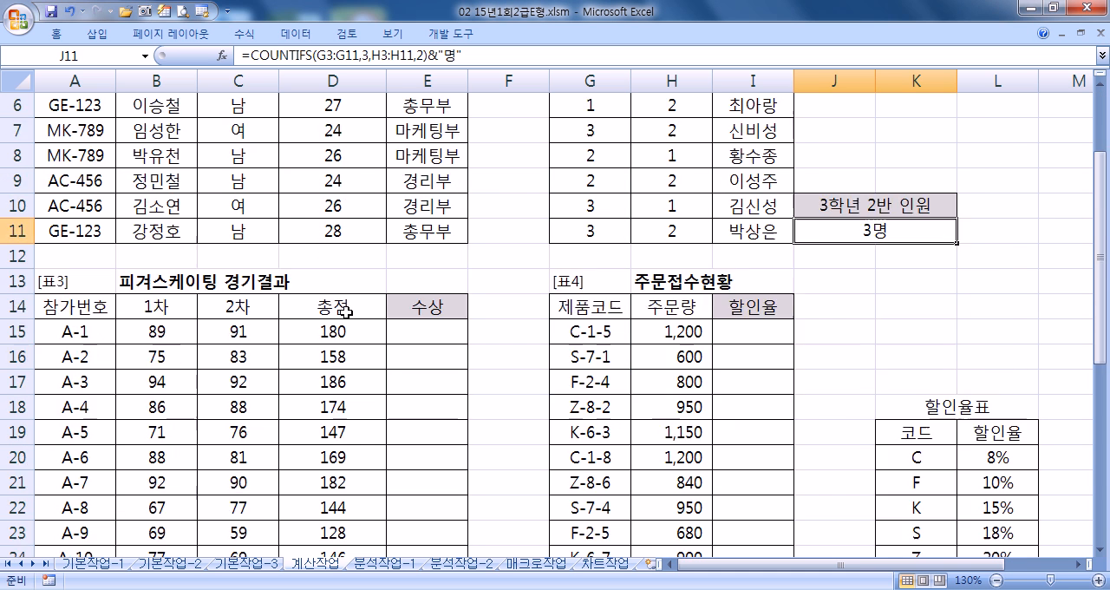
scroll(373, 299, up, 2)
click(437, 204)
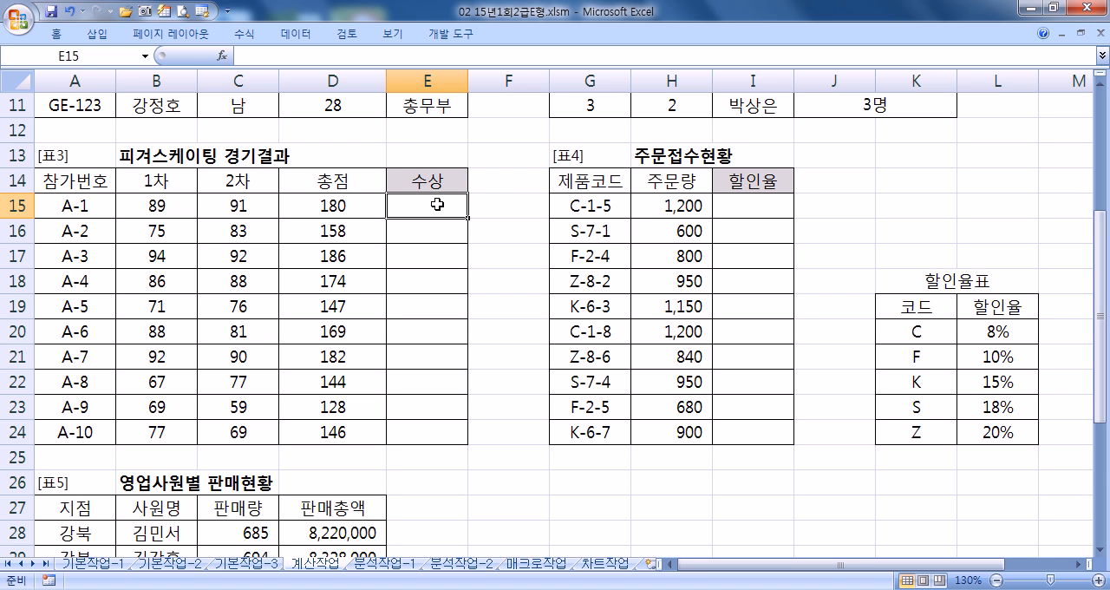
text(=if()
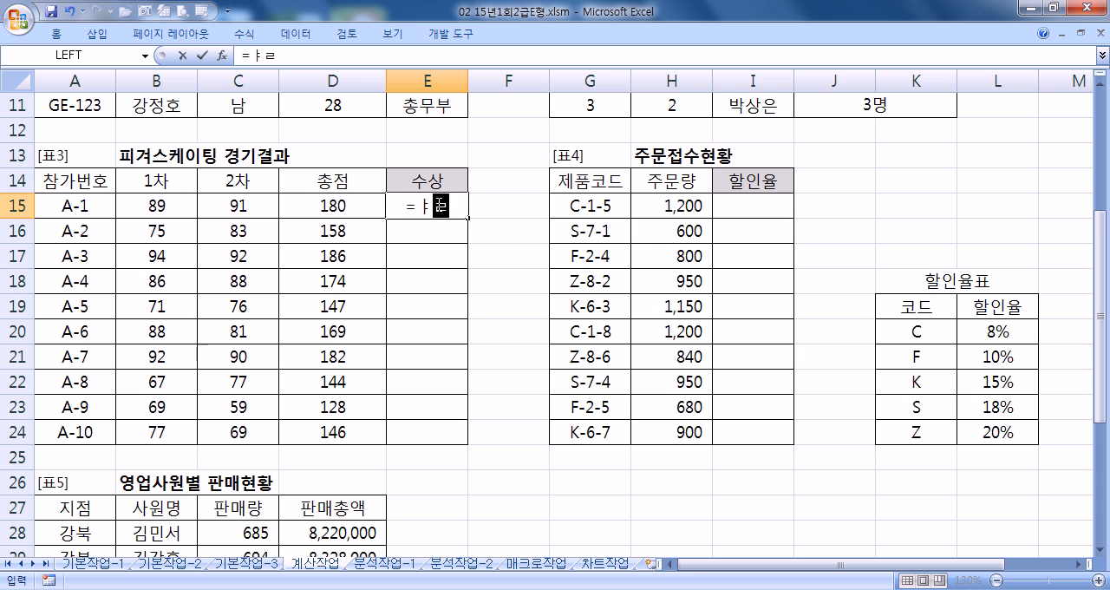
text(RANK()
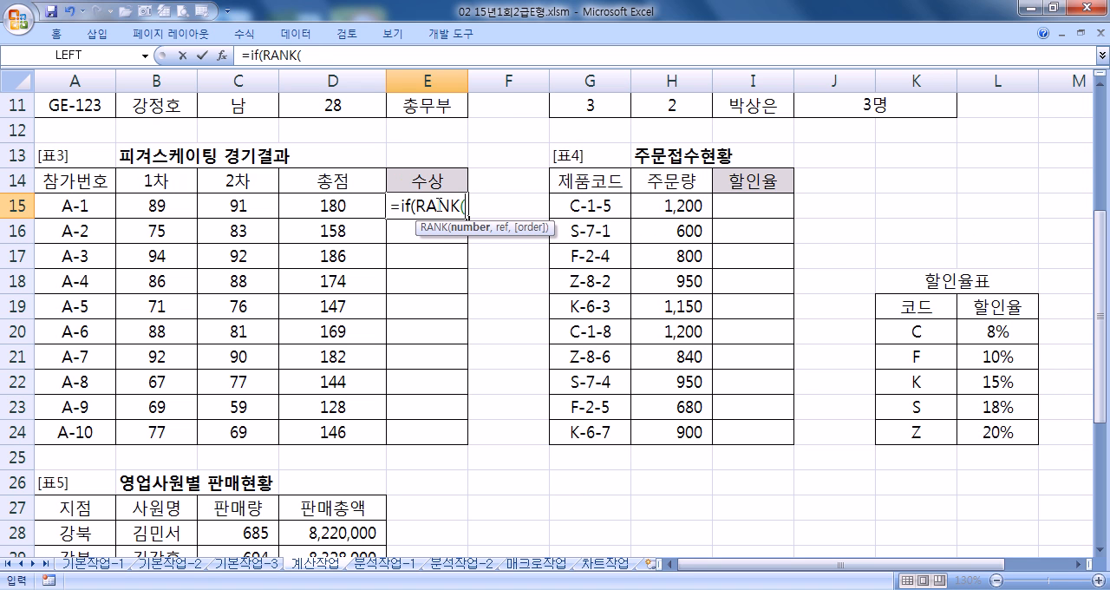
key(Left)
text(,)
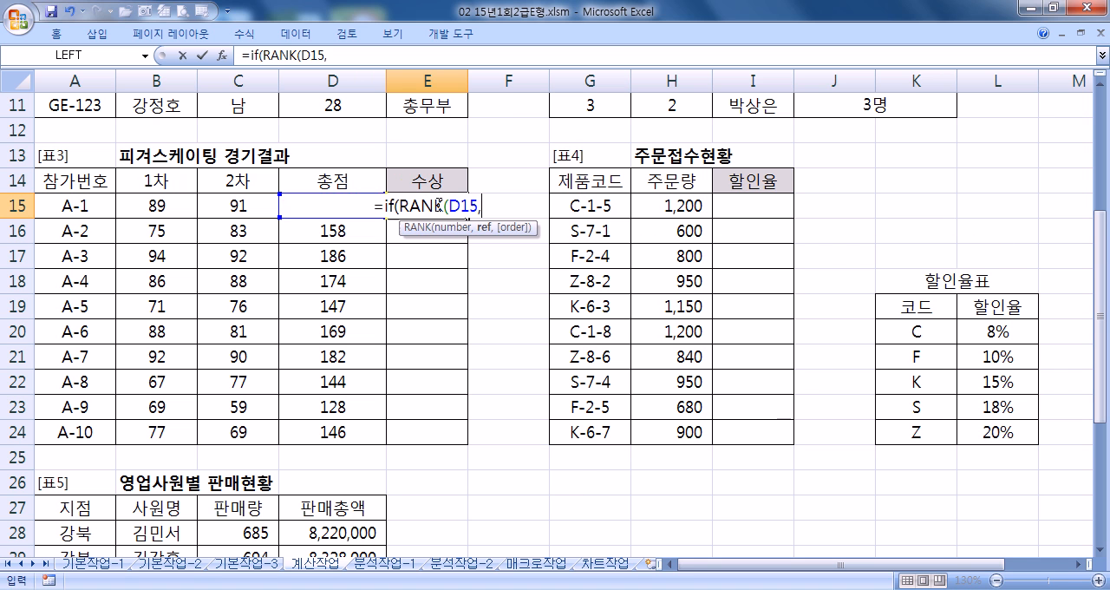
drag(329, 431, 368, 205)
key(F4)
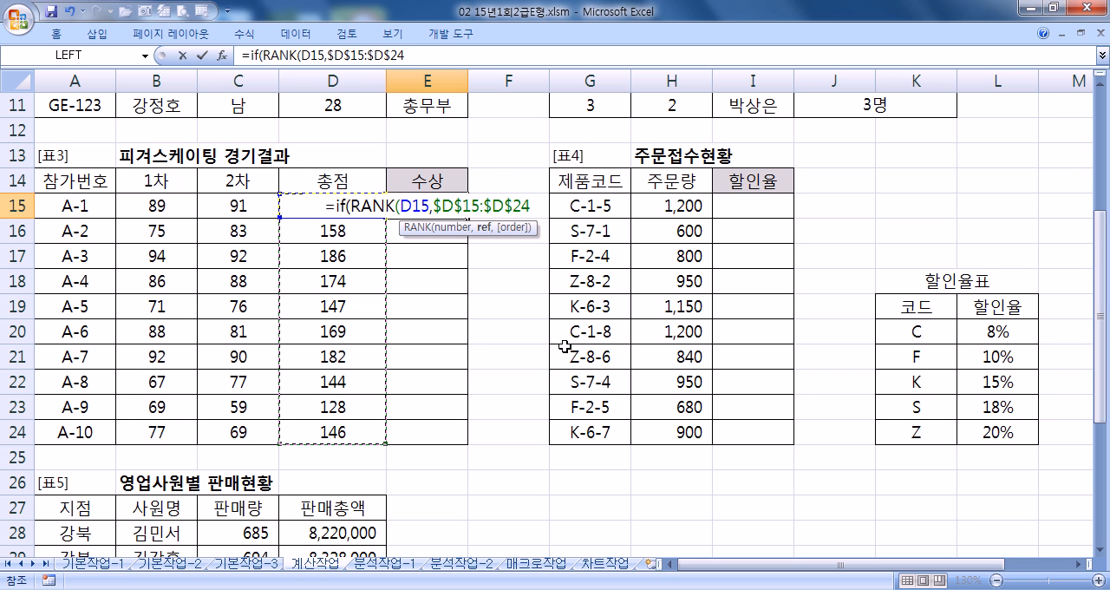
text())
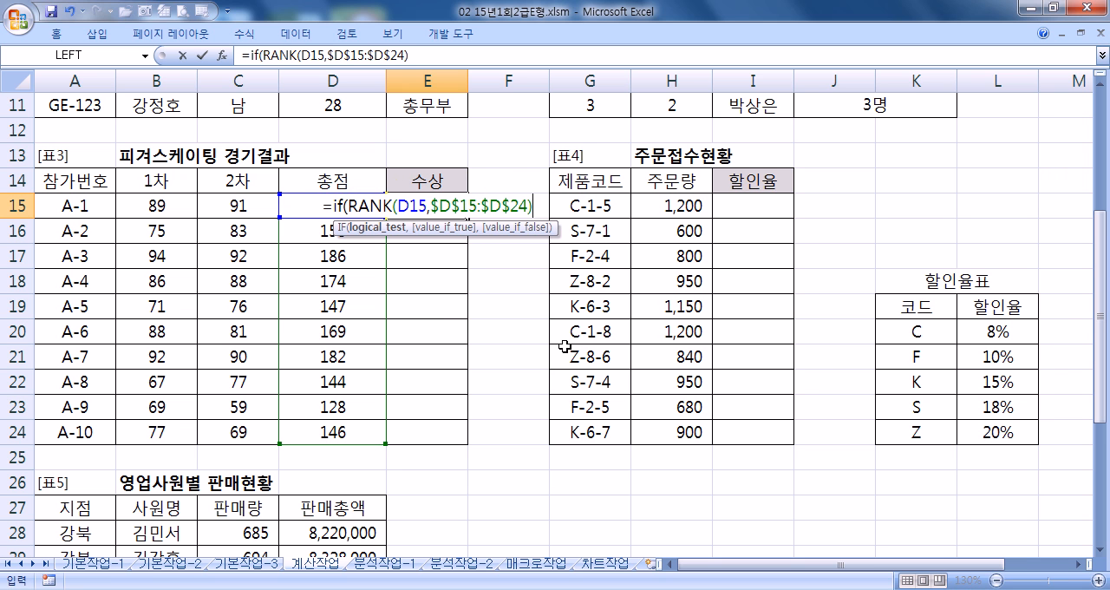
text(=1",)
- Compare the rank in the E15 formula with 1 and give "금" as the result when true
key(BackSpace)
key(BackSpace)
text(,")
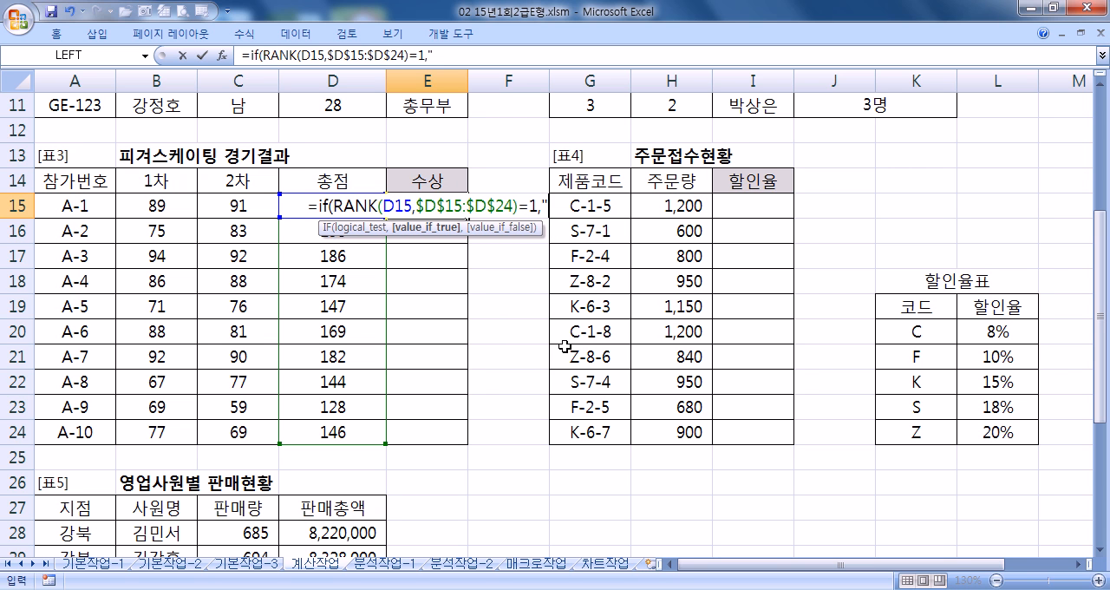
text(금",)
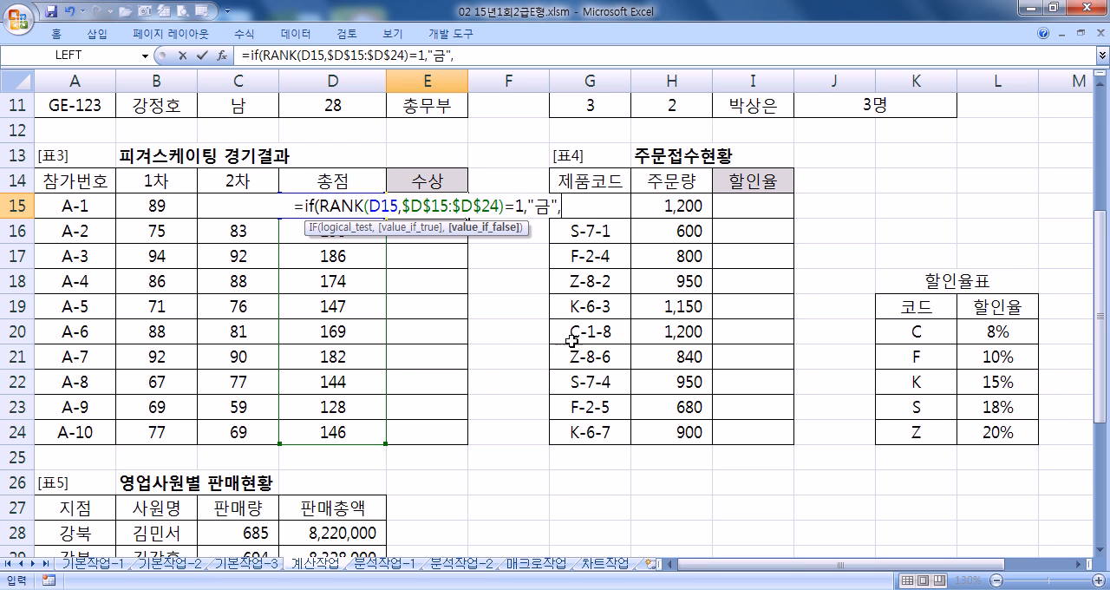
- Copy the IF(RANK(...) part of the E15 formula and nest it as the false argument, testing for rank 2 with result "은"
drag(527, 209, 301, 208)
key(ctrl+c)
click(564, 206)
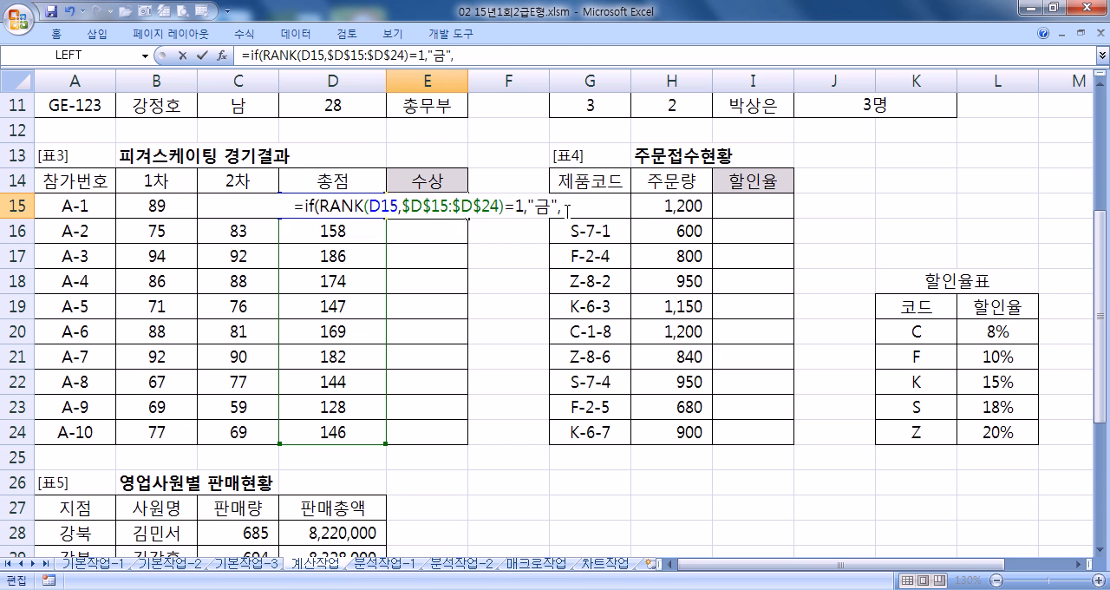
key(ctrl+v)
key(BackSpace)
key(BackSpace)
text(2,)
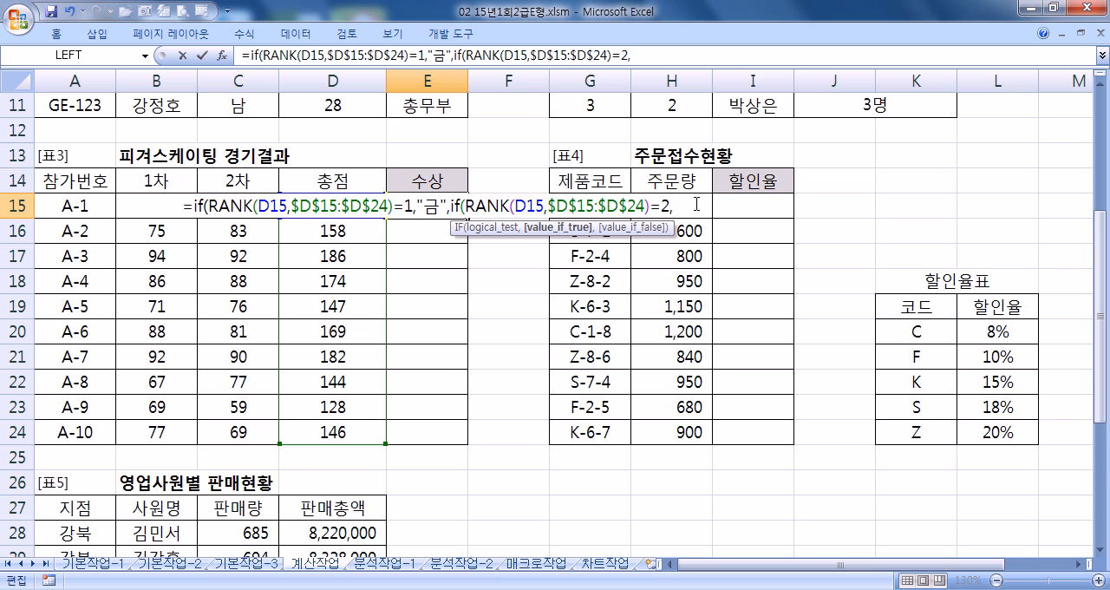
text(")
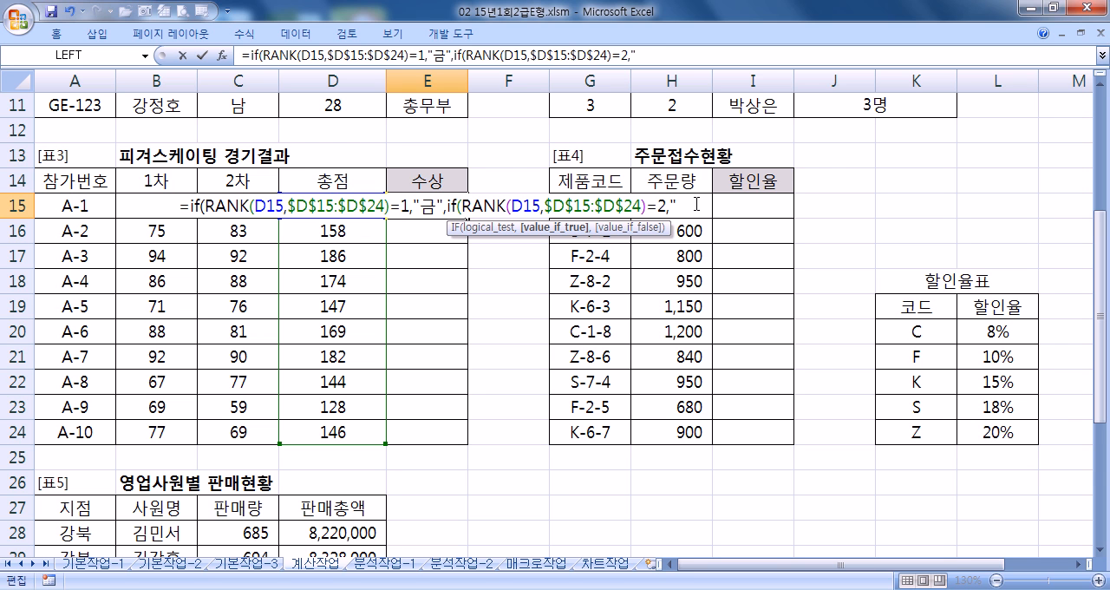
text(은","동)
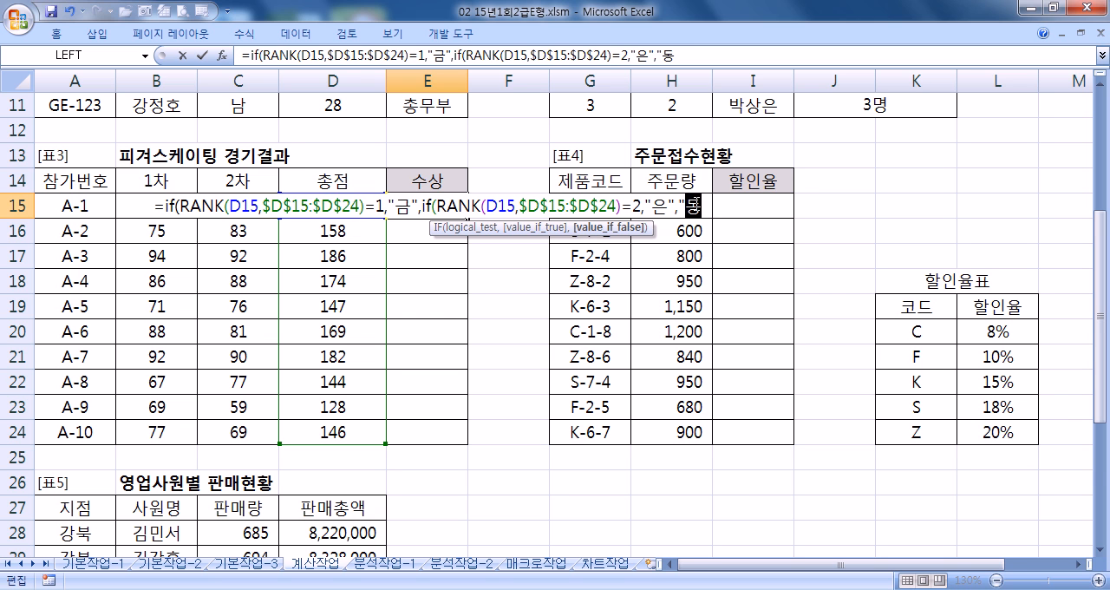
text(")
key(BackSpace)
key(BackSpace)
key(BackSpace)
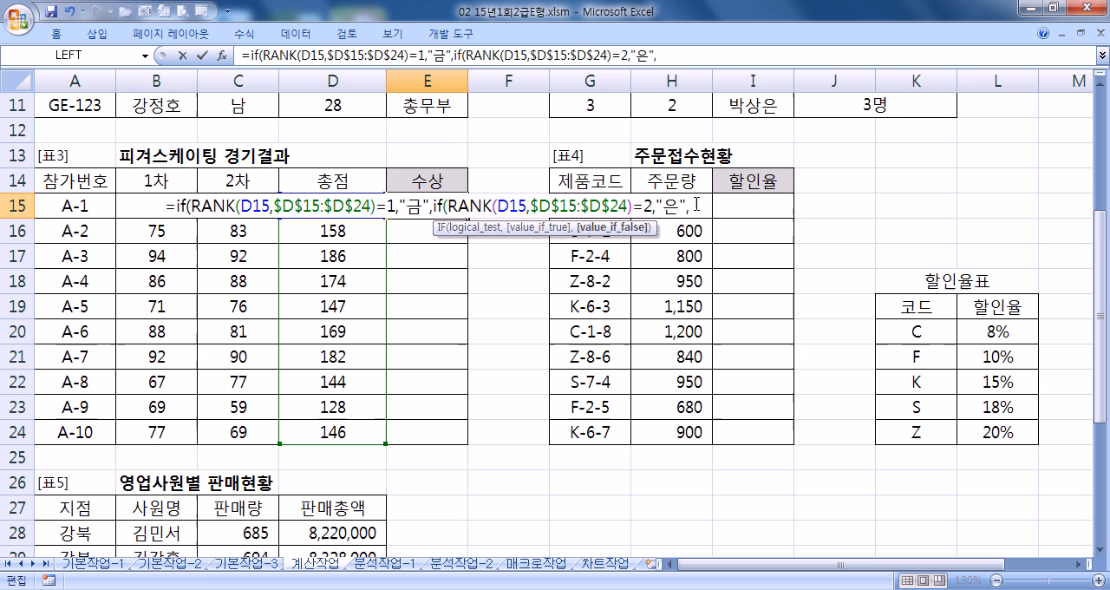
- Nest the copied IF(RANK(...) part a third time in E15, testing for rank 3 with result "동"
key(ctrl+v)
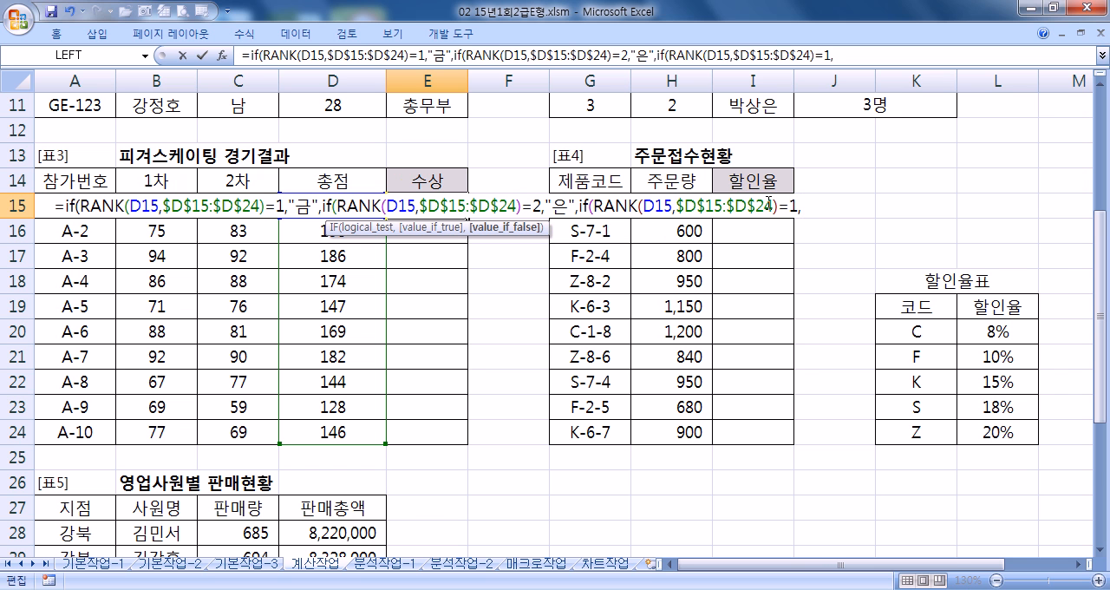
key(BackSpace)
key(BackSpace)
text(3,)
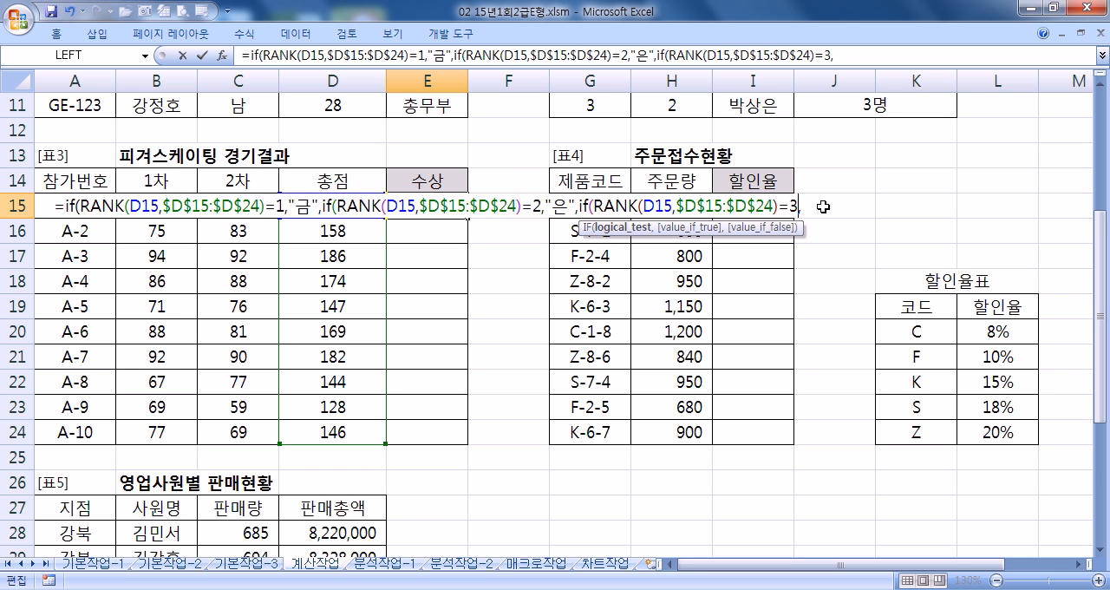
key(Return)
click(580, 345)
text("동")
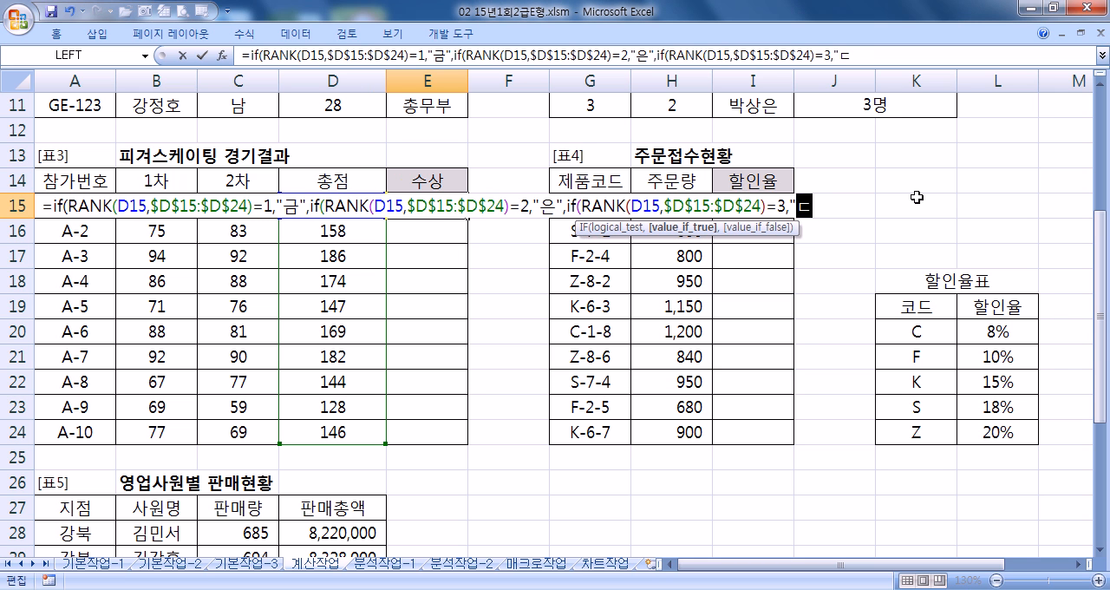
text(,")
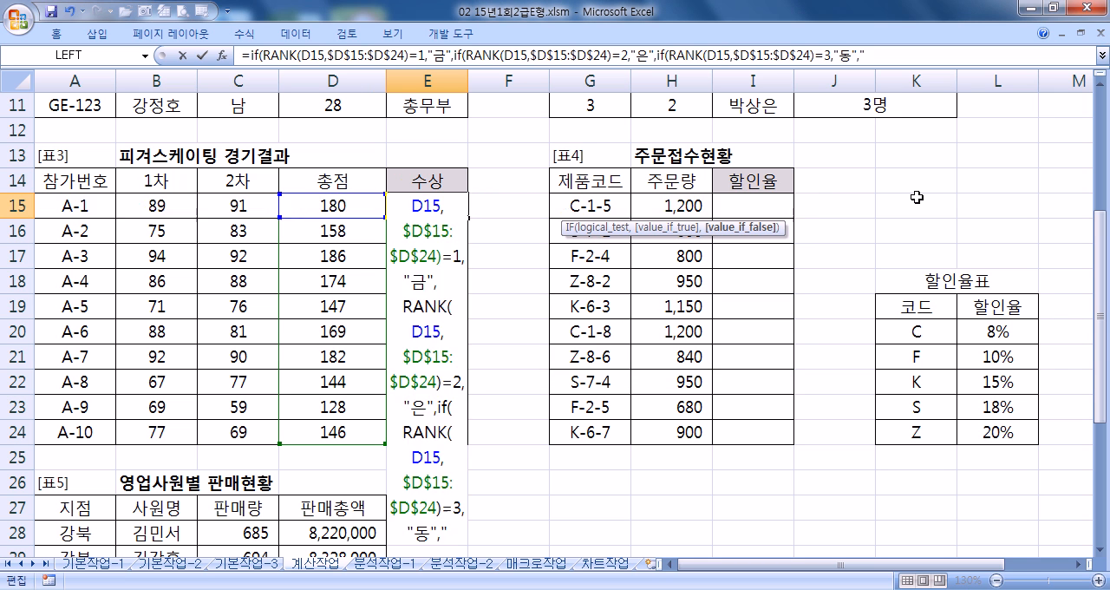
text("))))
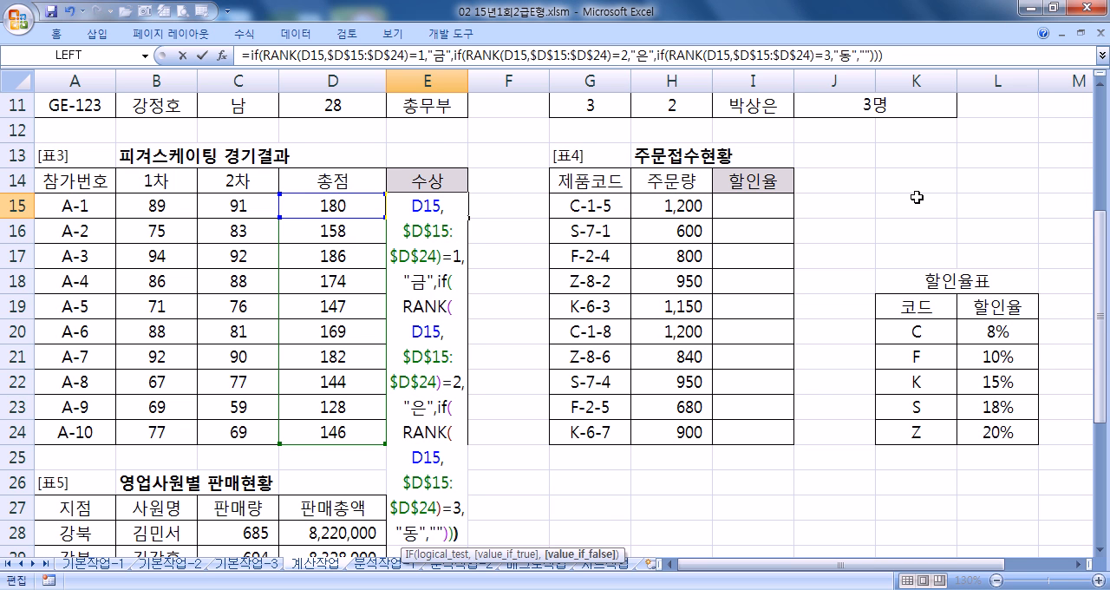
- Finish the E15 formula with "" as the last result and three closing parentheses, and fill it down to E24
key(Return)
key(Up)
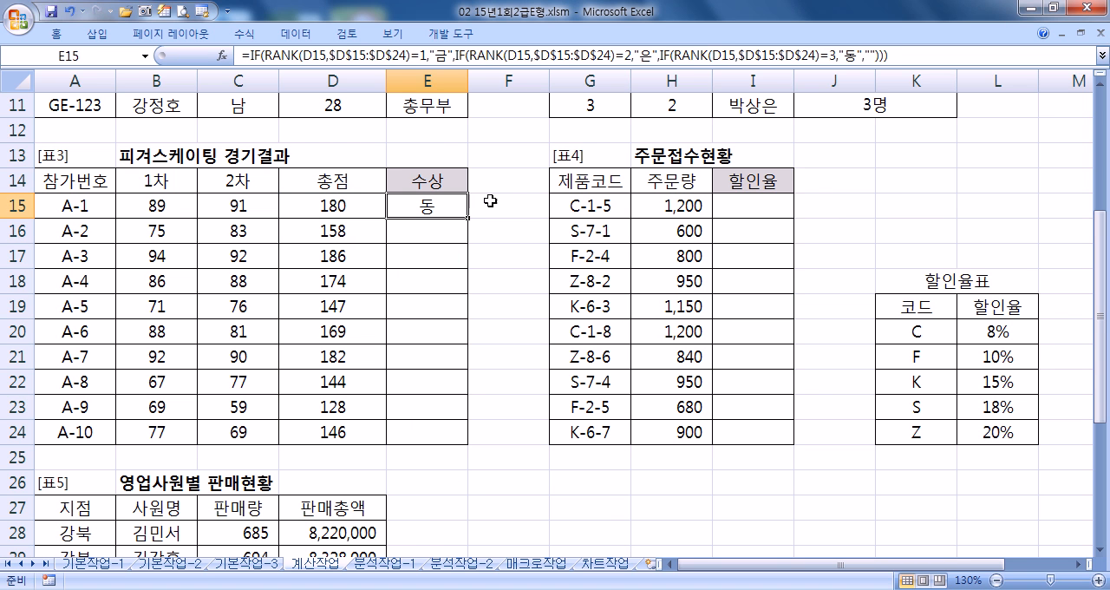
drag(468, 218, 465, 444)
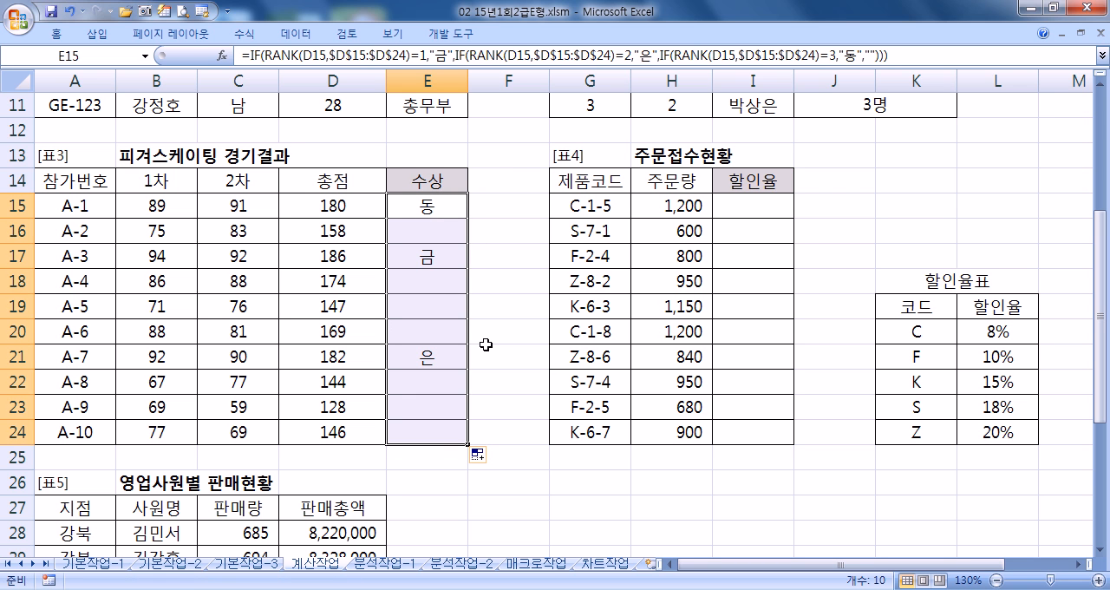
- Copy the full E15 formula into Notepad beneath the COUNTIFS formula, and widen the Notepad window
click(942, 53)
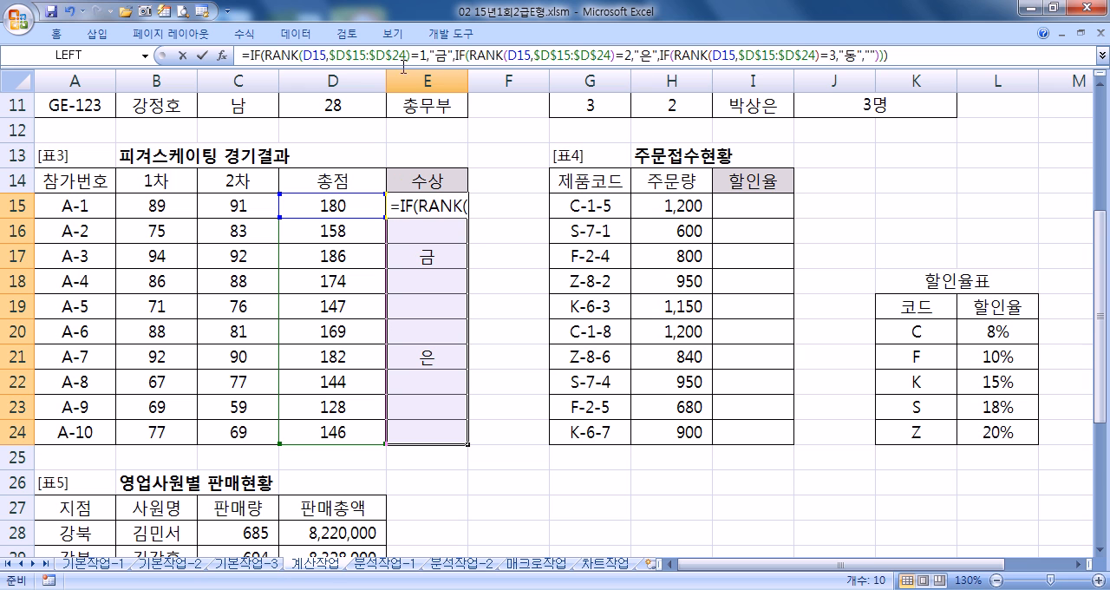
drag(403, 66, 238, 64)
key(ctrl+c)
click(594, 589)
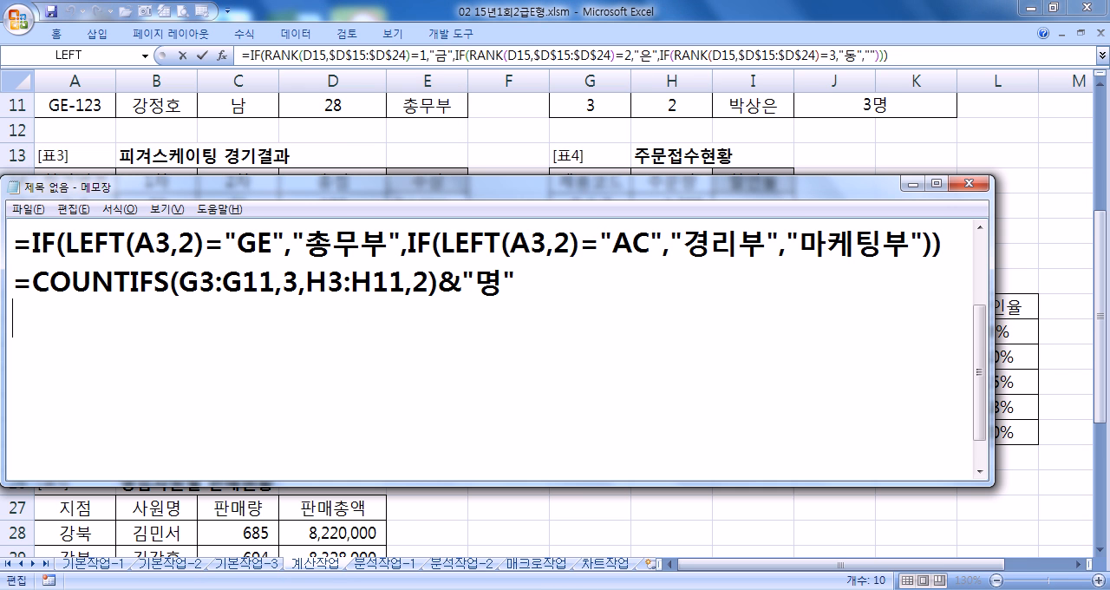
key(ctrl+v)
click(535, 290)
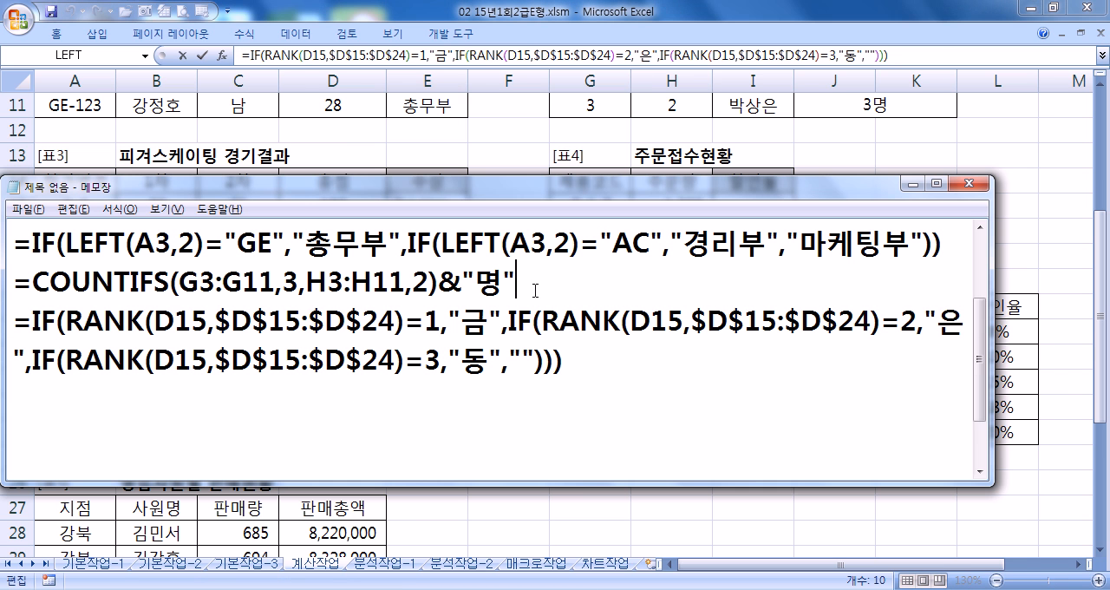
key(Return)
scroll(359, 430, down, 1)
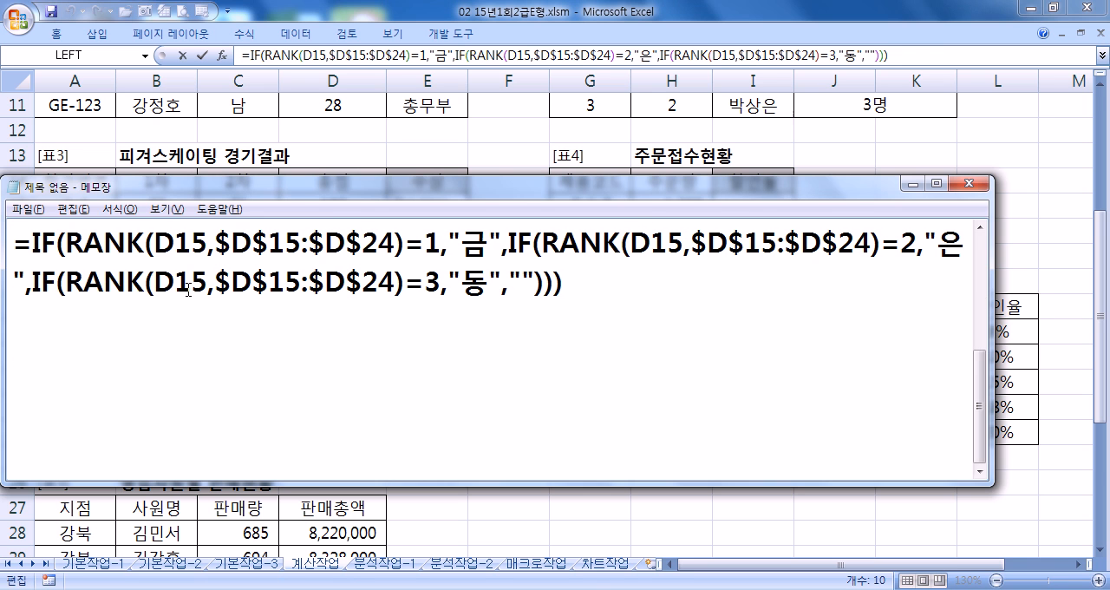
drag(993, 301, 1105, 301)
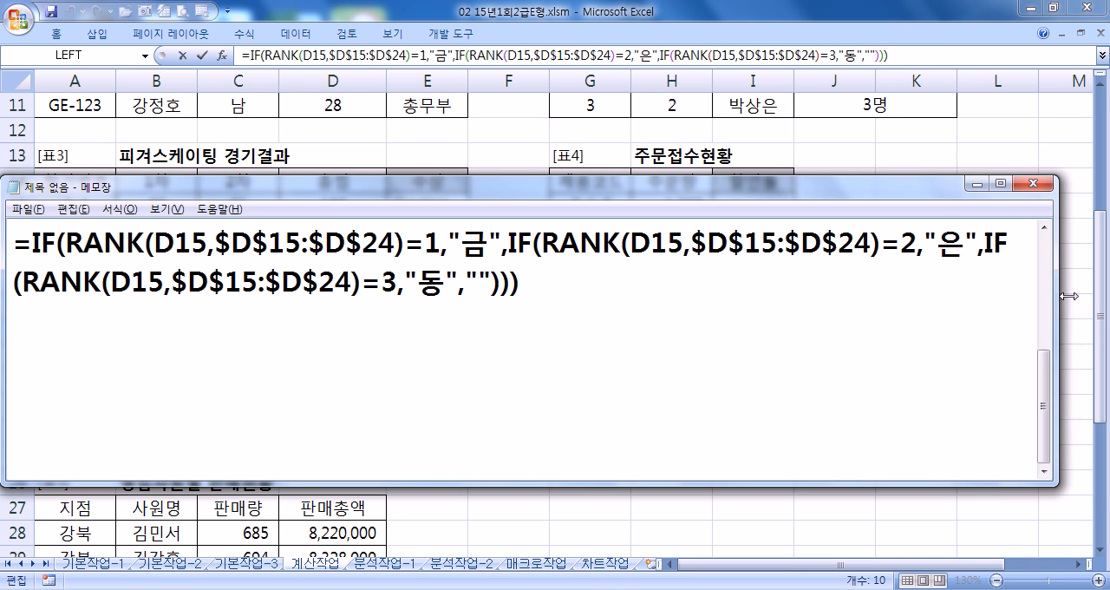
- Review the rank 1 test and its "금" result in the noted formula against cell E17, closing the open cell edit in Excel
drag(405, 246, 67, 246)
click(314, 249)
drag(405, 244, 443, 244)
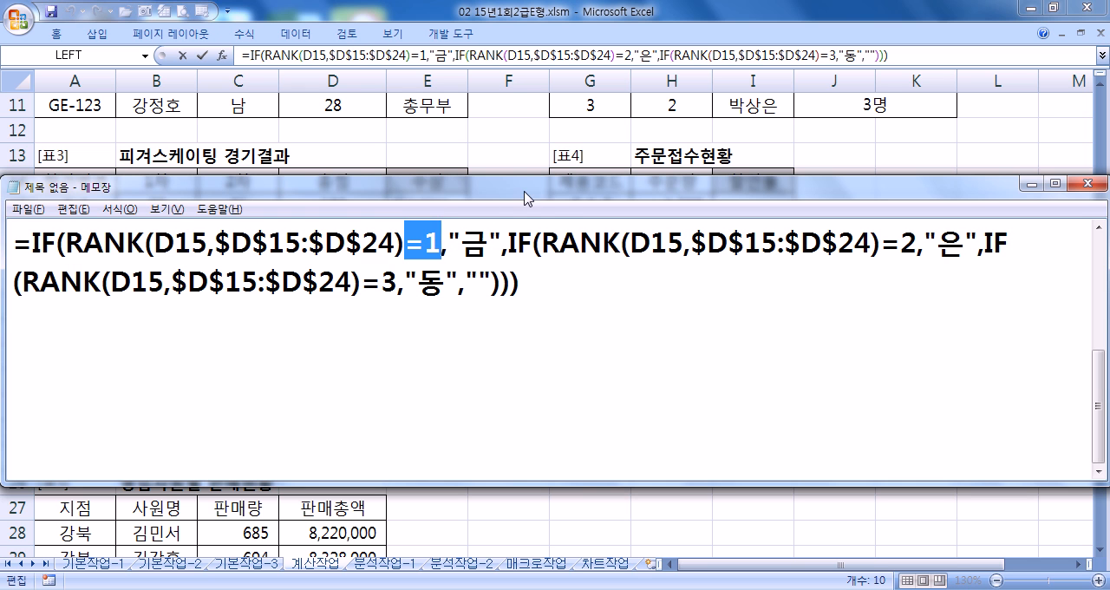
key(alt+Tab)
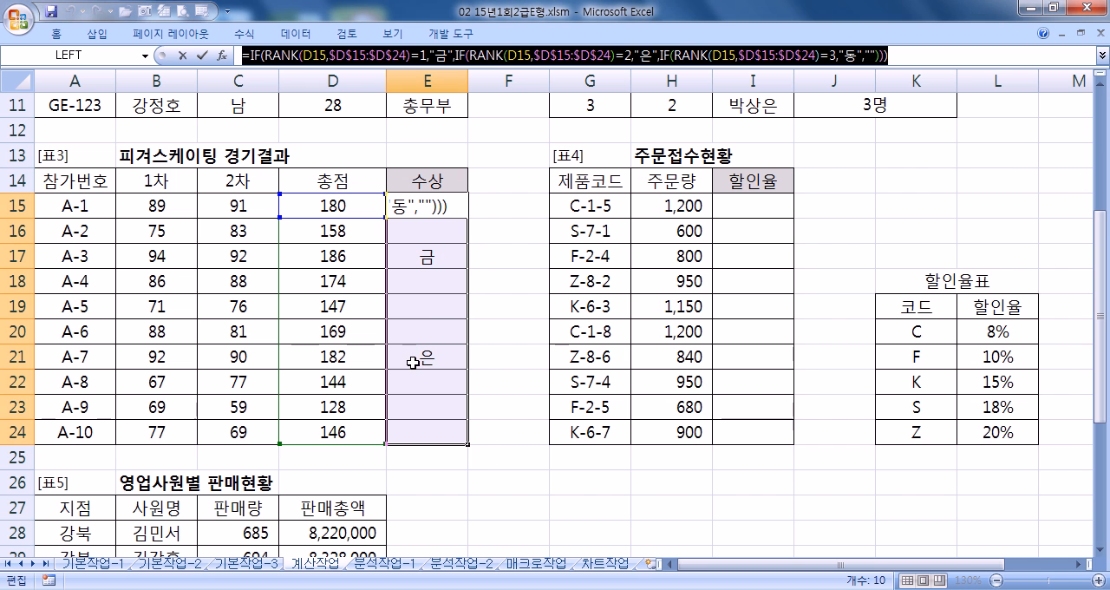
key(ctrl+Return)
click(429, 256)
key(alt+Tab)
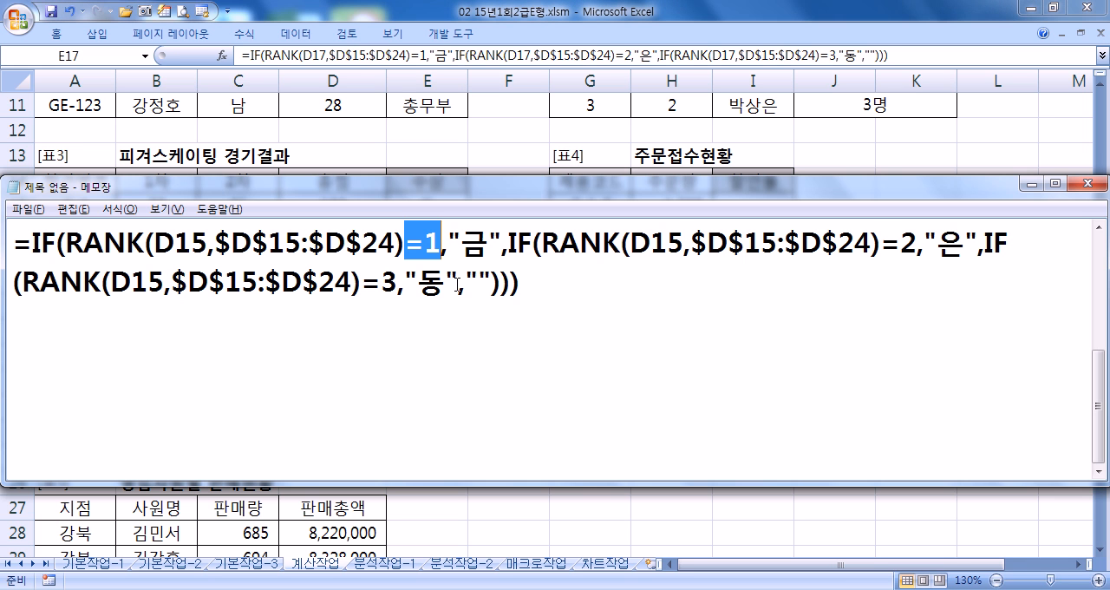
double_click(478, 243)
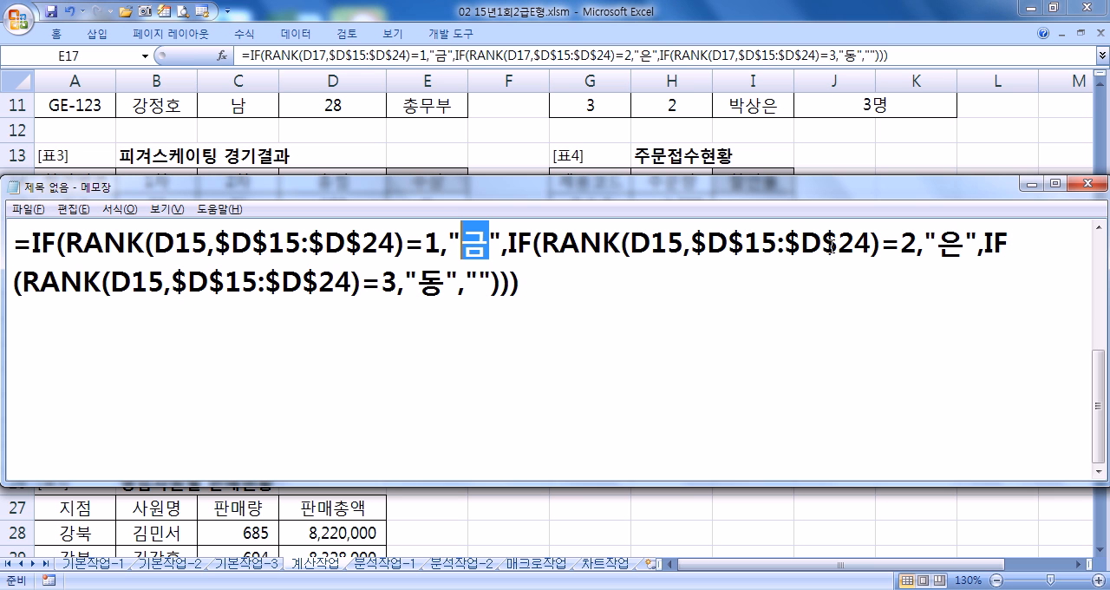
- Compare the rank 2 and rank 3 parts of the noted formula with cells E21 and E15 of the 수상 column
double_click(908, 247)
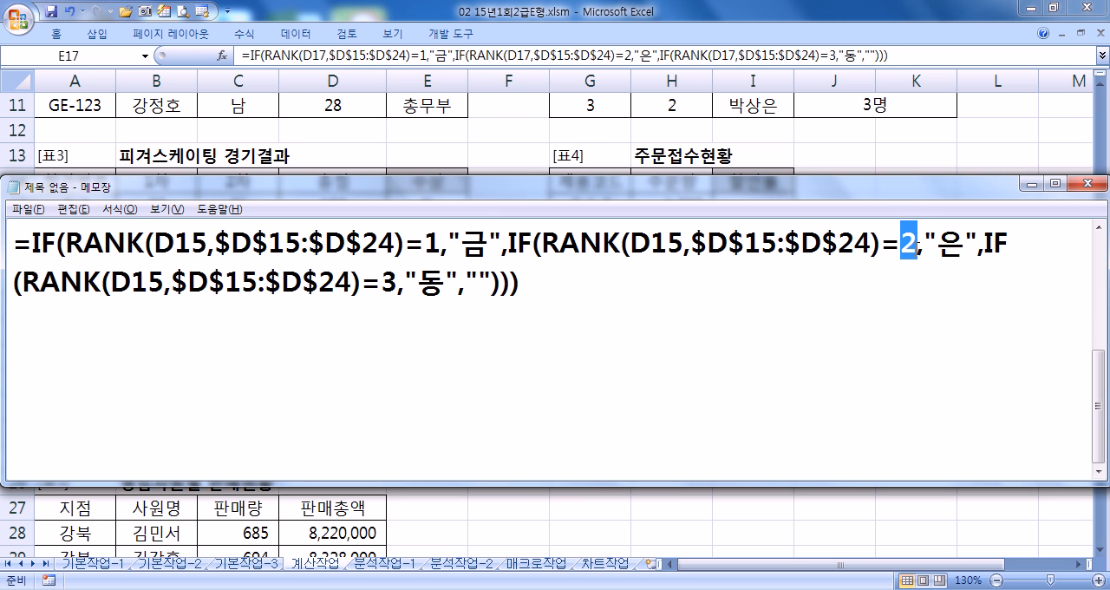
key(alt+Tab)
click(419, 357)
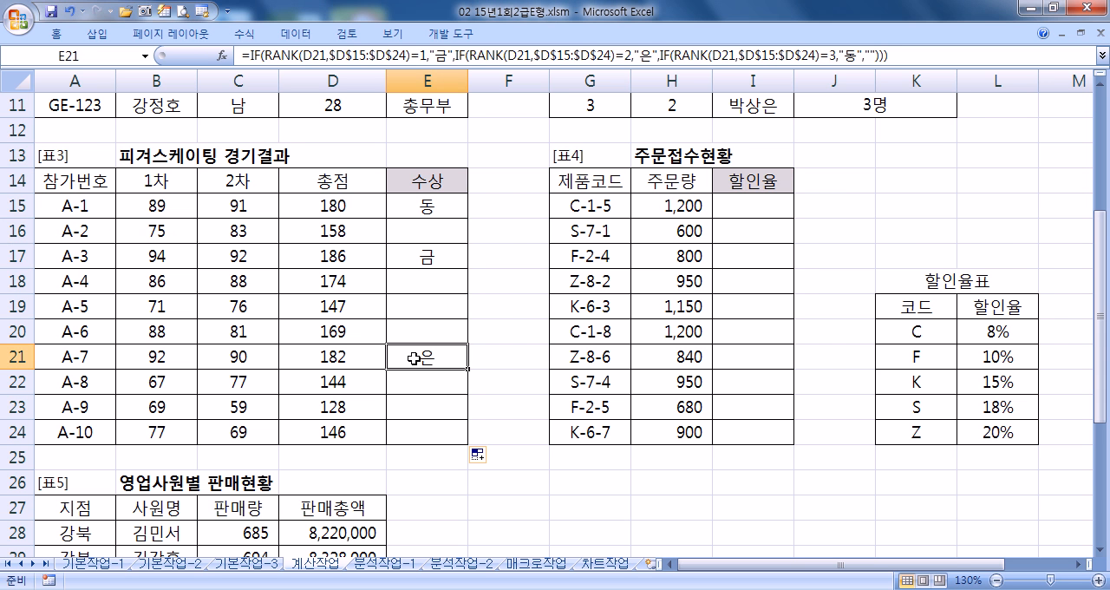
key(alt+Tab)
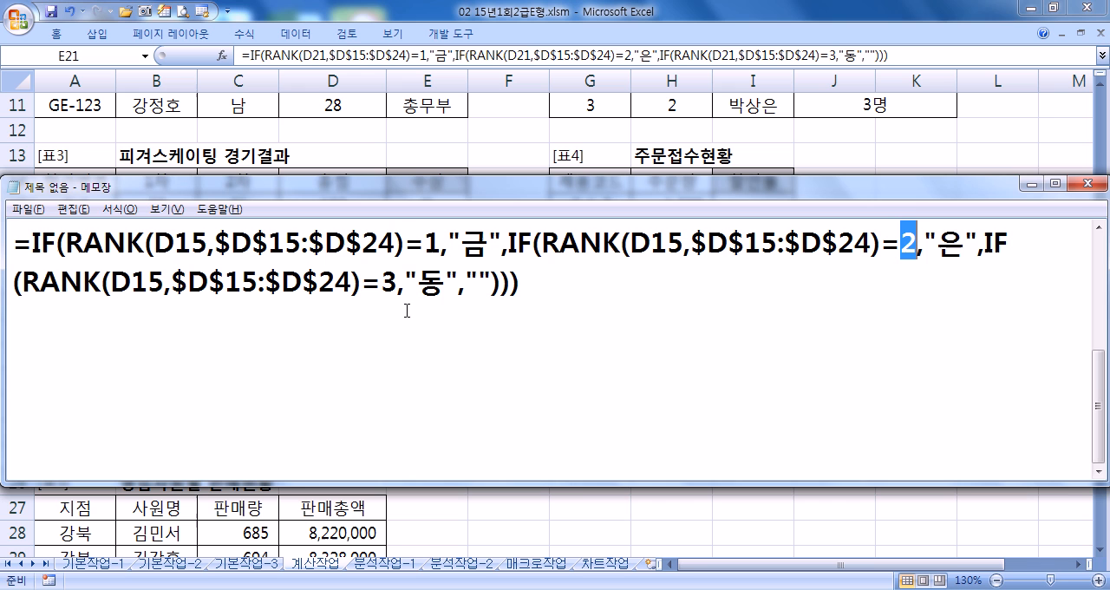
double_click(431, 287)
key(alt+Tab)
click(430, 208)
key(alt+Tab)
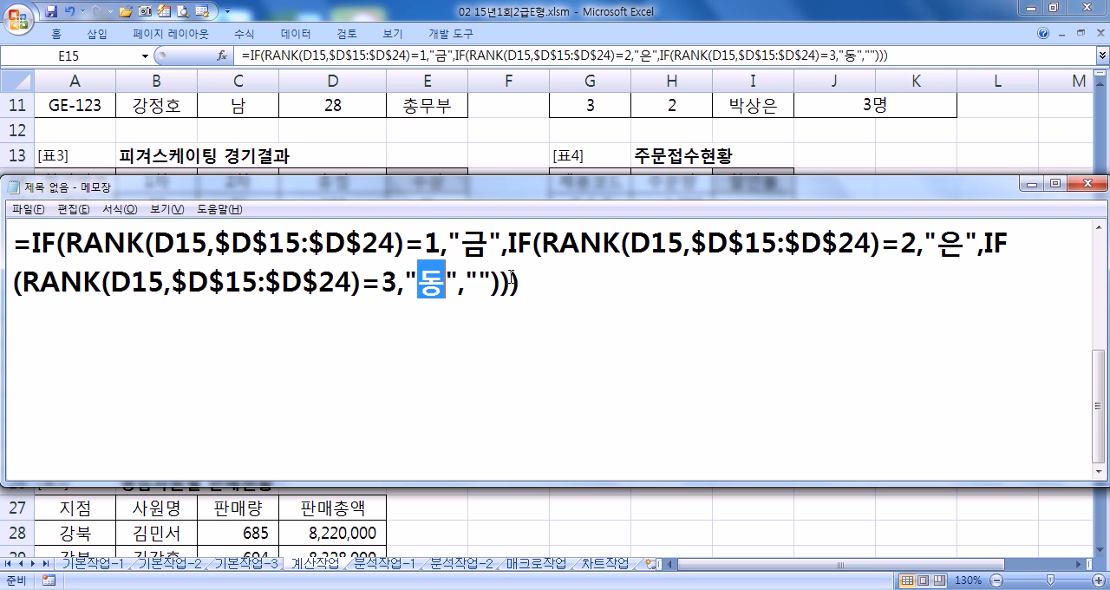
- Review the complete noted RANK formula against the 수상 column of 표3, ending back on the worksheet
click(479, 283)
key(alt+Tab)
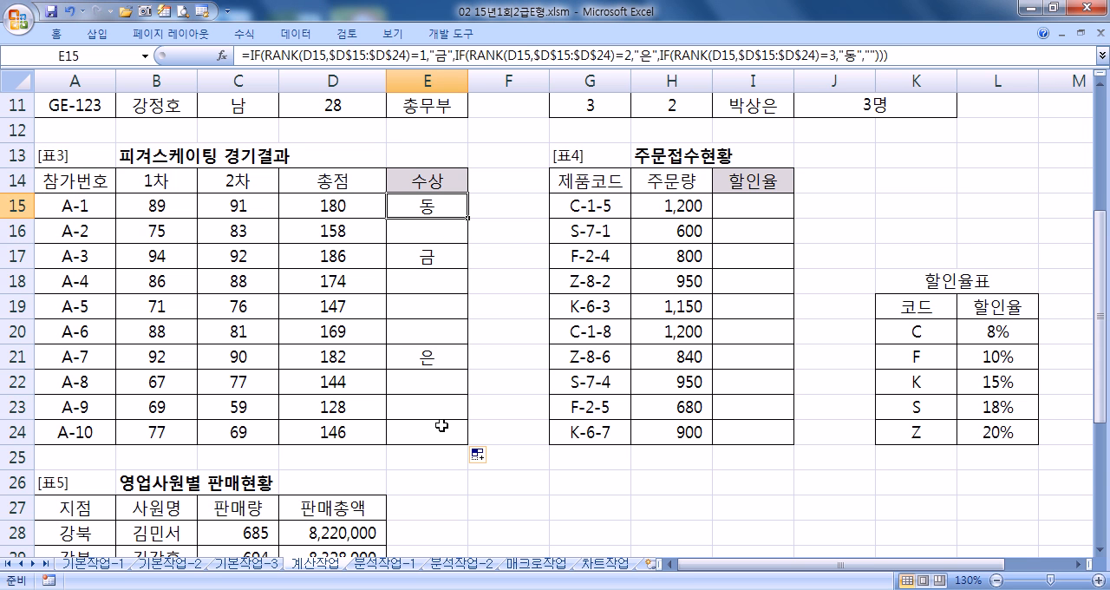
key(alt+Tab)
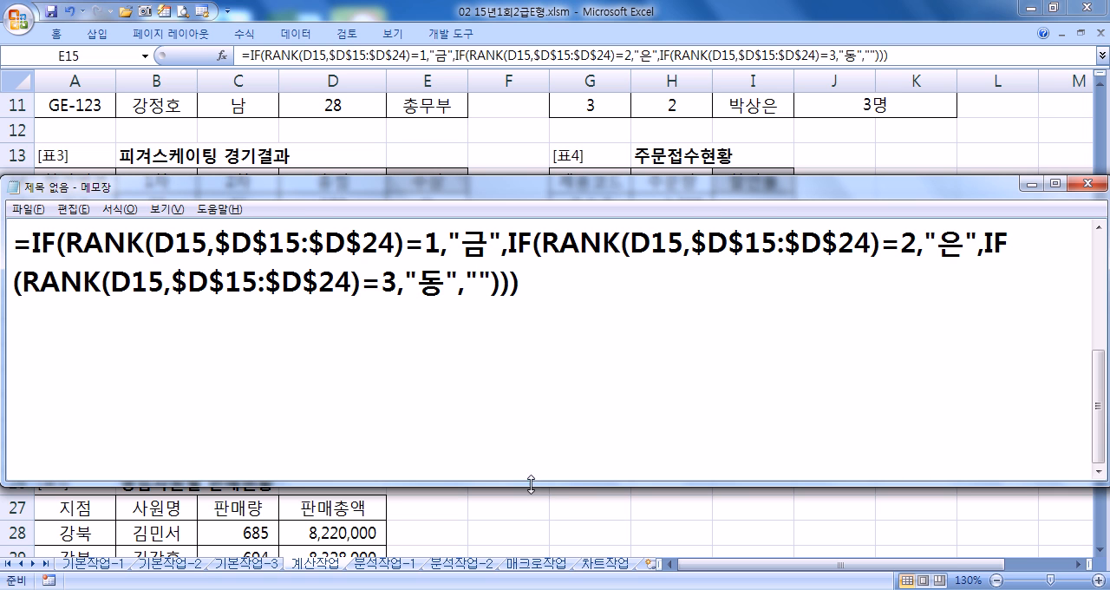
scroll(544, 415, up, 2)
scroll(547, 417, down, 2)
click(608, 345)
key(alt+Tab)
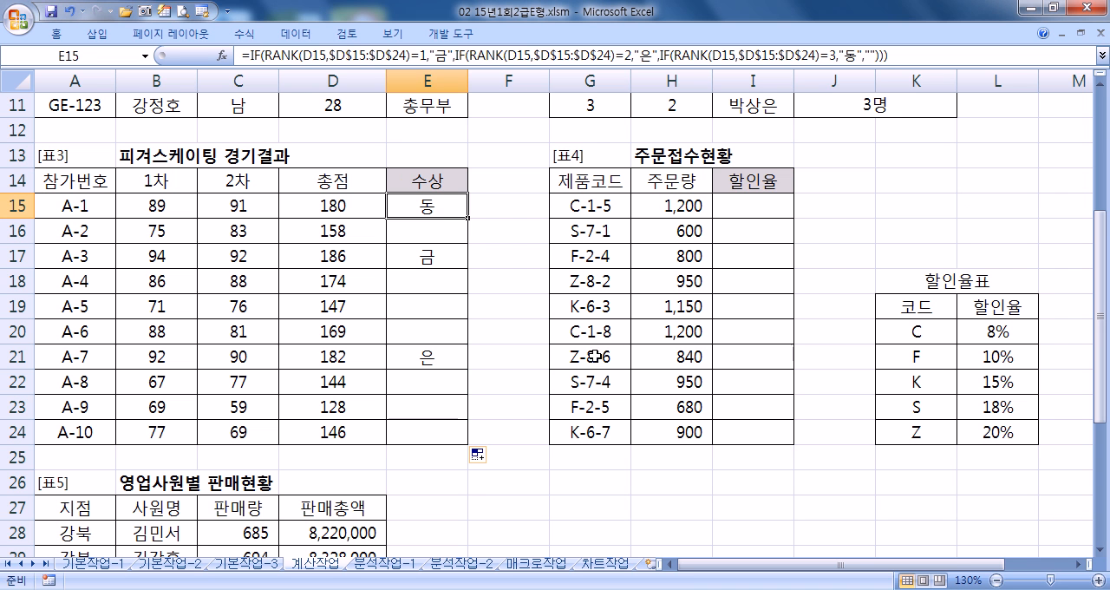
click(763, 205)
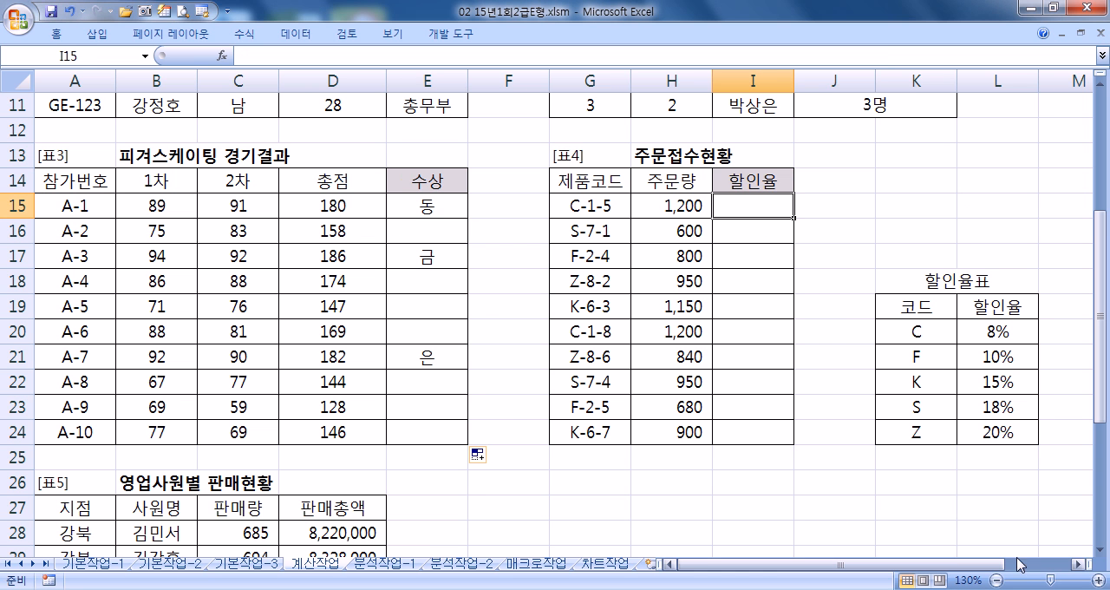
click(1078, 564)
click(1078, 564)
click(1078, 564)
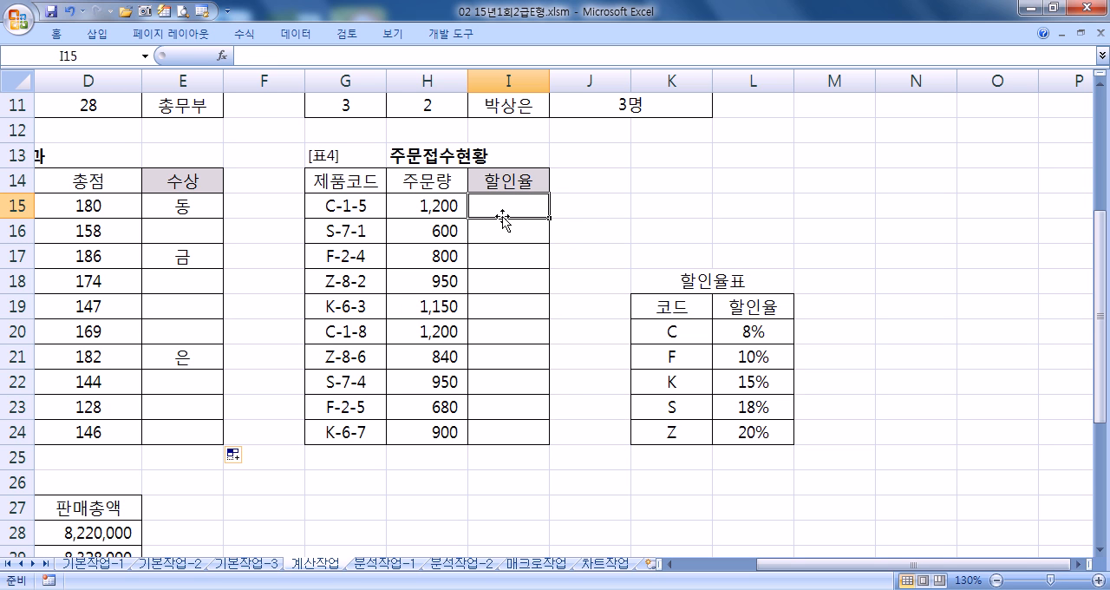
text(=)
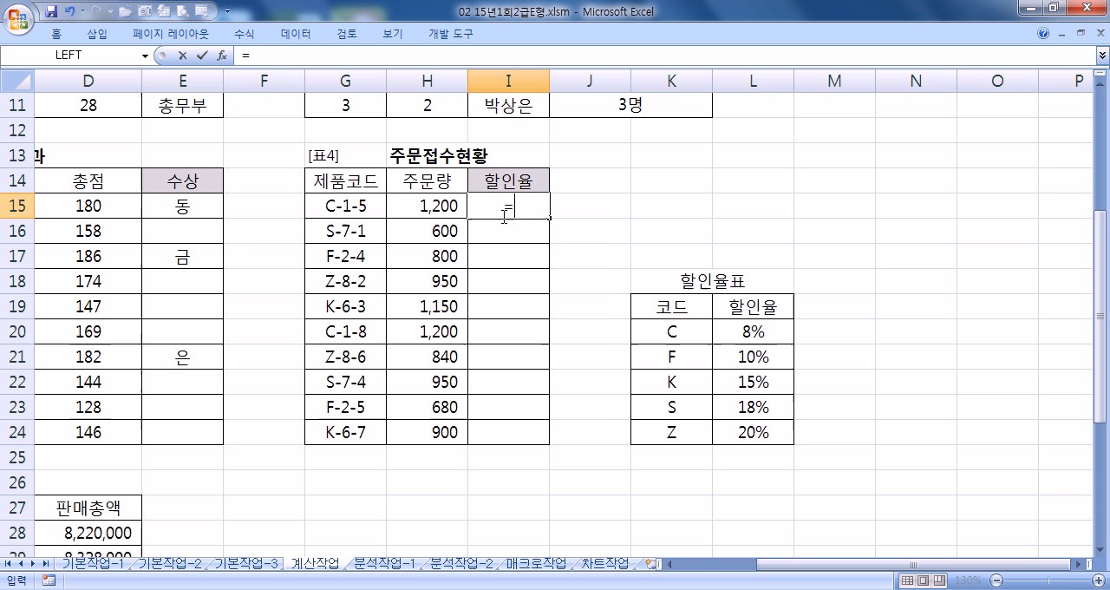
text(VLO)
key(Tab)
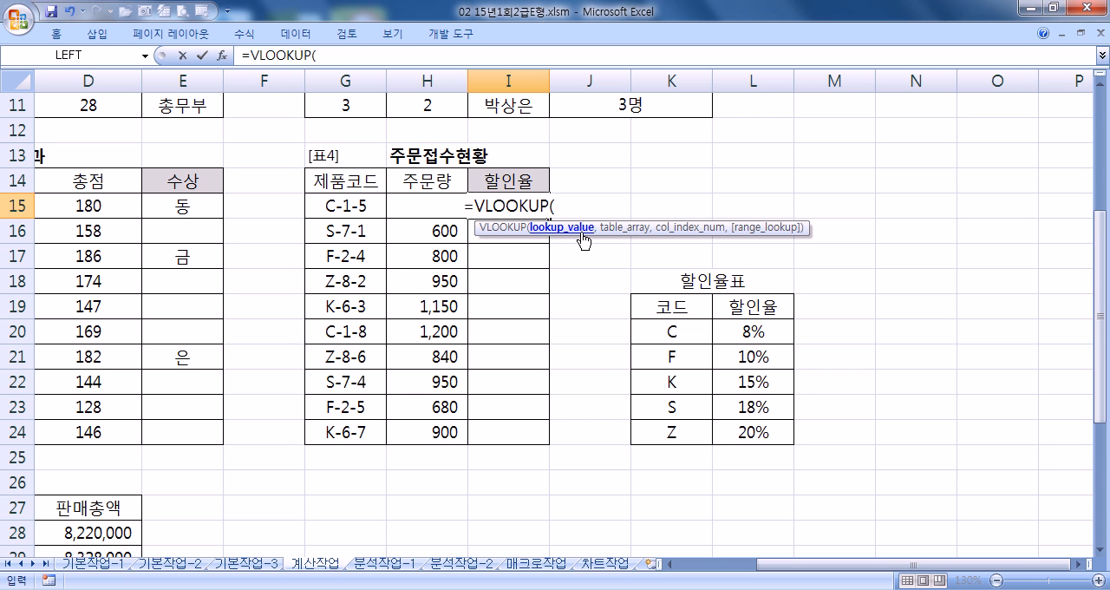
key(Escape)
drag(682, 331, 770, 437)
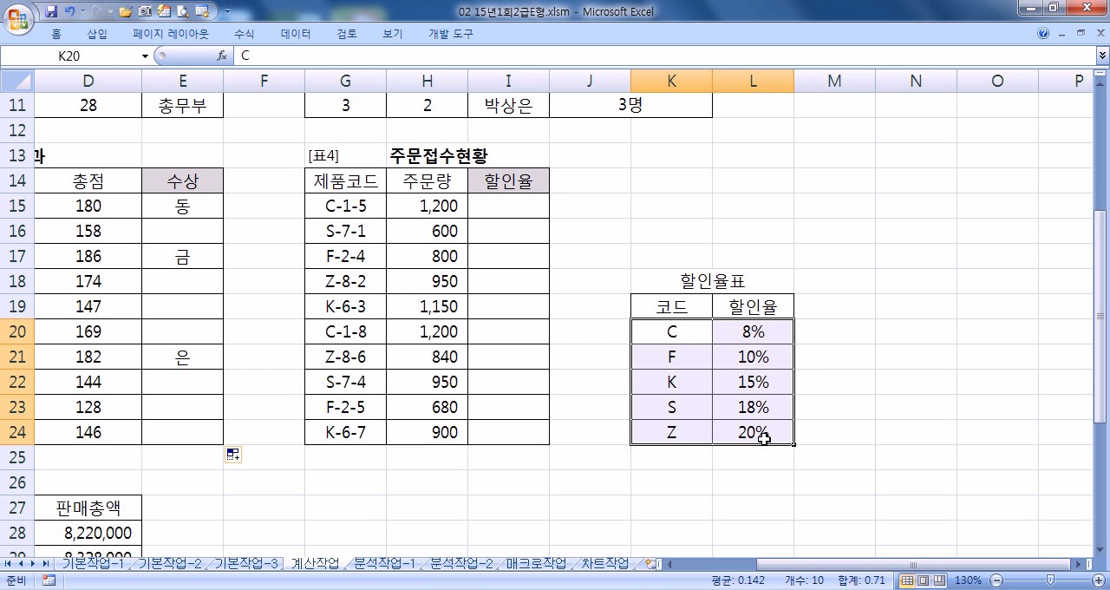
drag(657, 335, 660, 431)
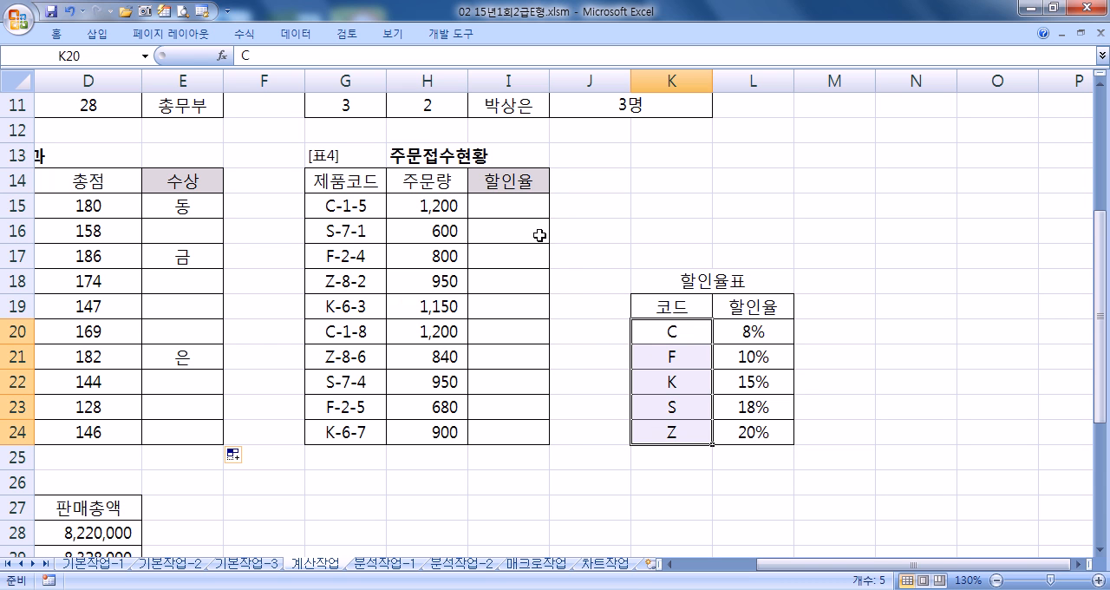
- Start a VLOOKUP formula in the first 할인율 cell, I15, with LEFT(G15,1) as the lookup value
click(522, 208)
text(=VL)
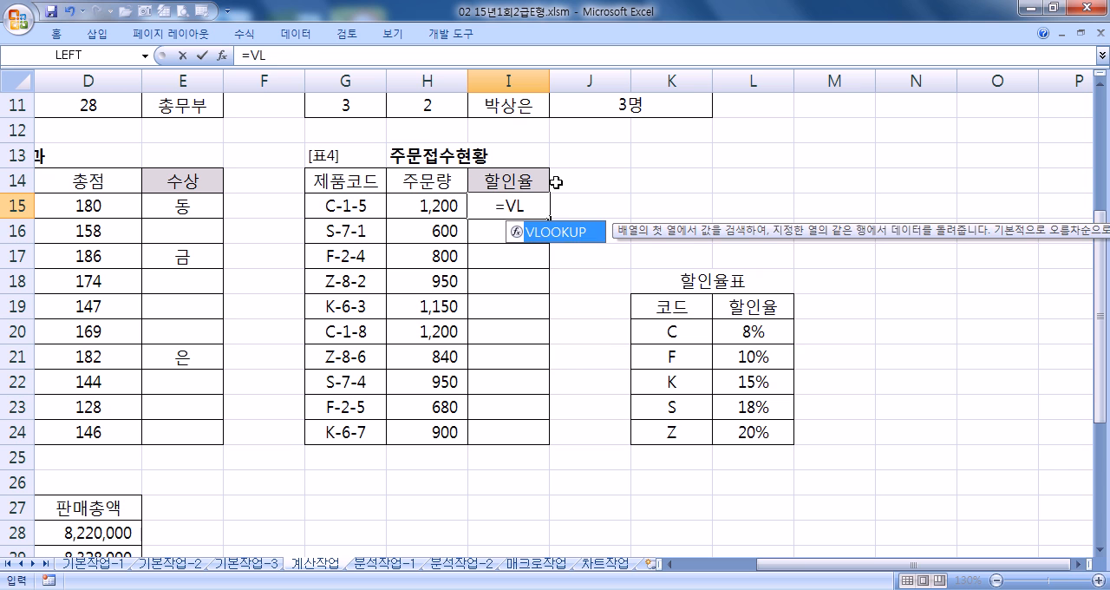
key(Tab)
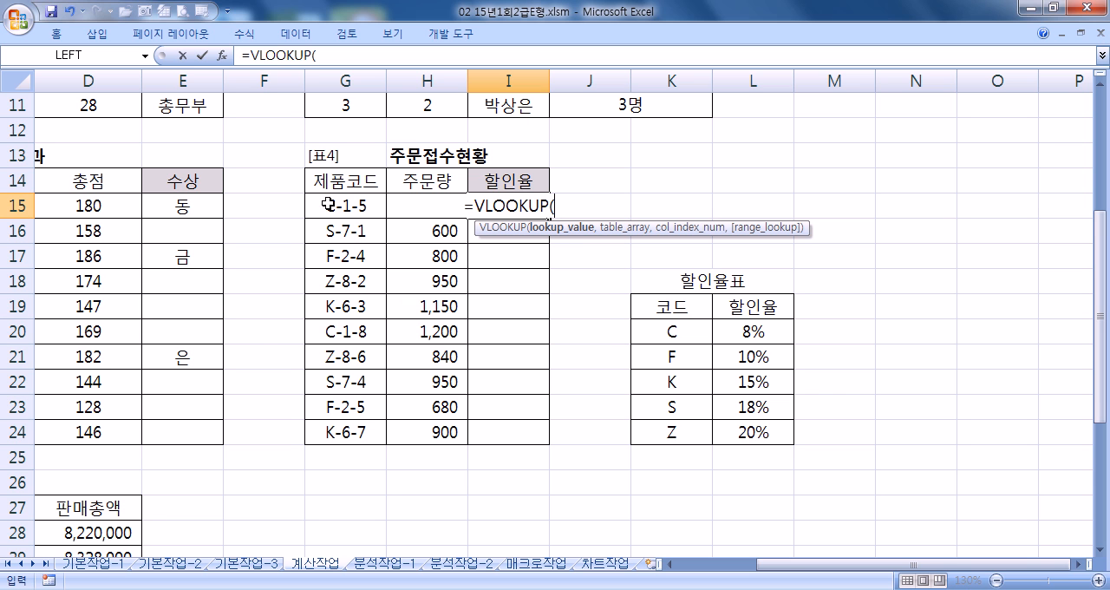
text(LEFT()
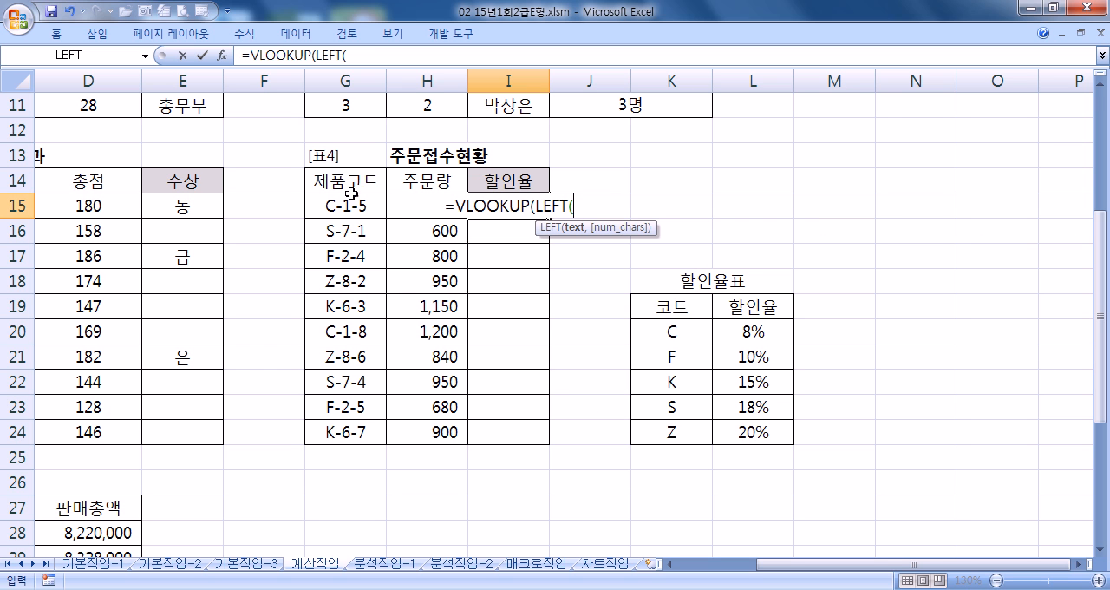
click(341, 204)
text(,1))
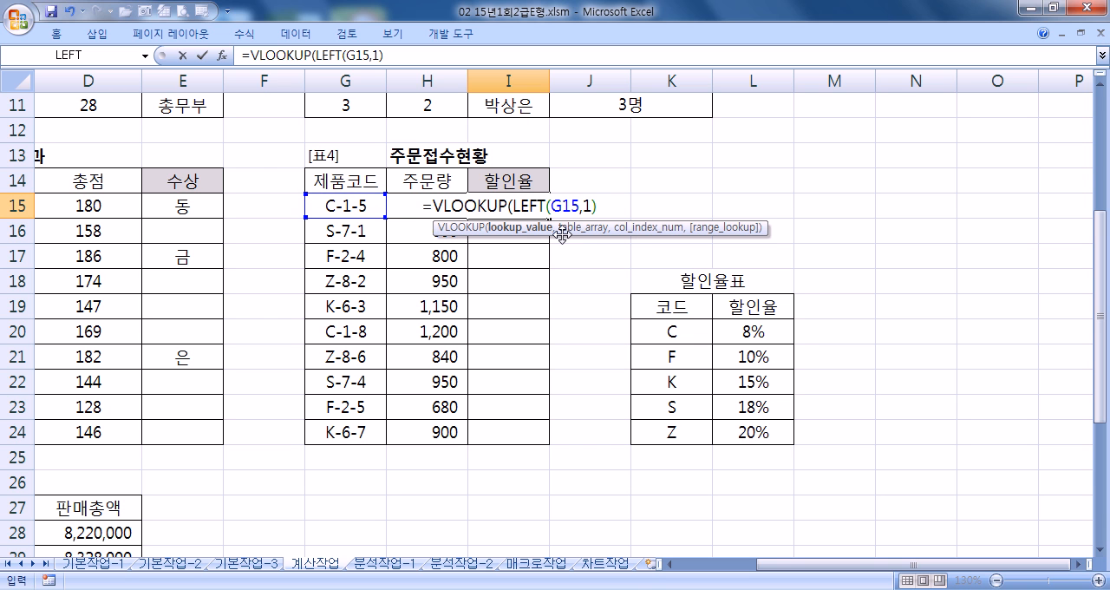
text(,)
- Add the absolute range $K$20:$L$24 as the lookup table and 2 as the column index in the I15 formula
drag(676, 323, 759, 438)
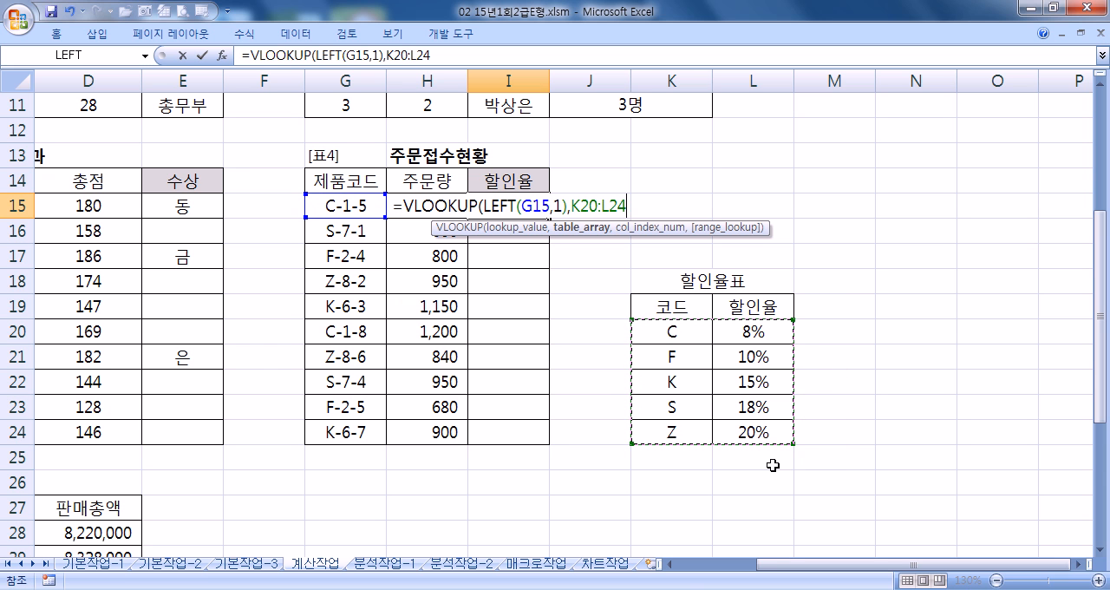
key(F4)
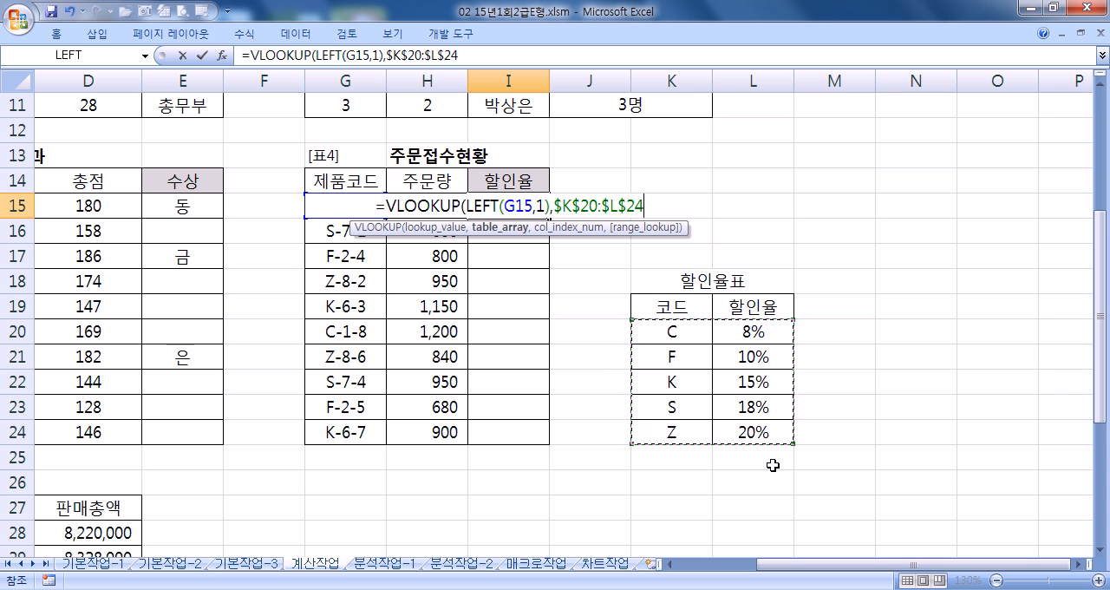
text(,)
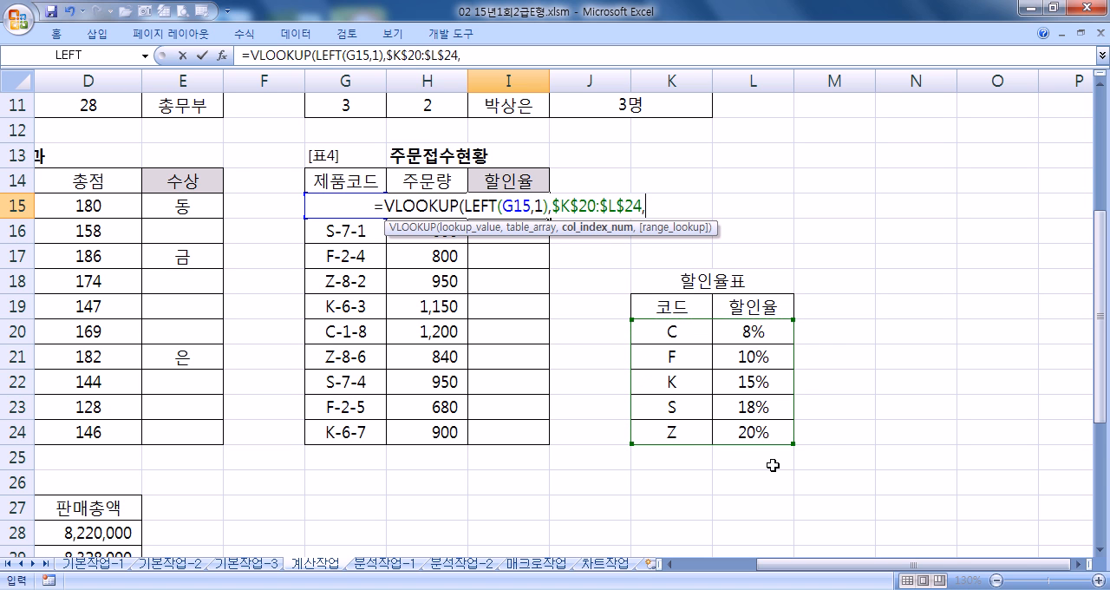
text(2,)
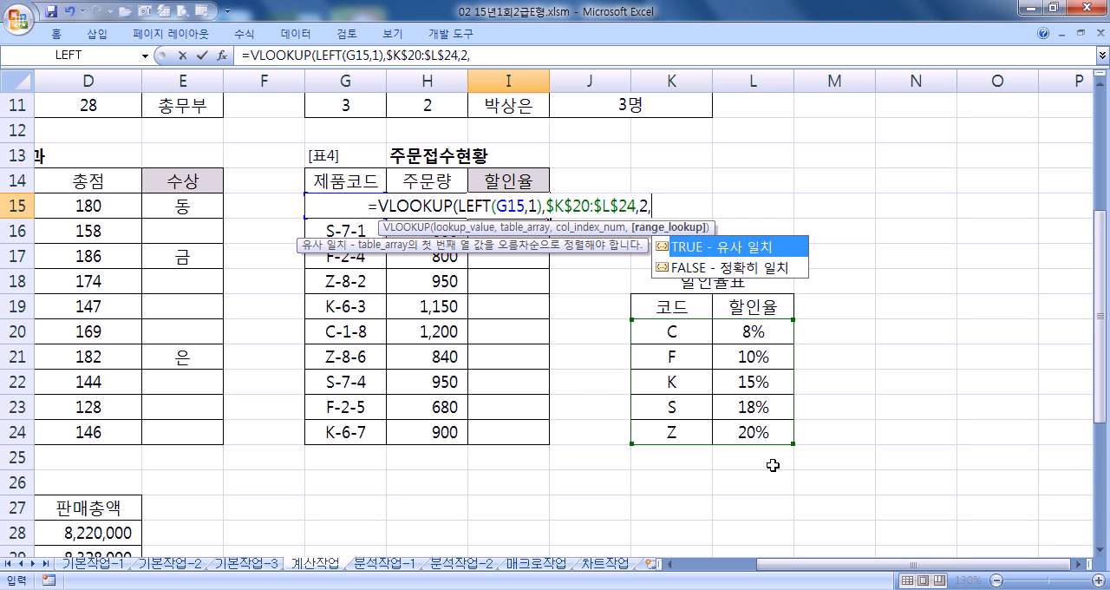
- Try 0 in place of FALSE as the exact-match argument of the I15 formula
click(733, 268)
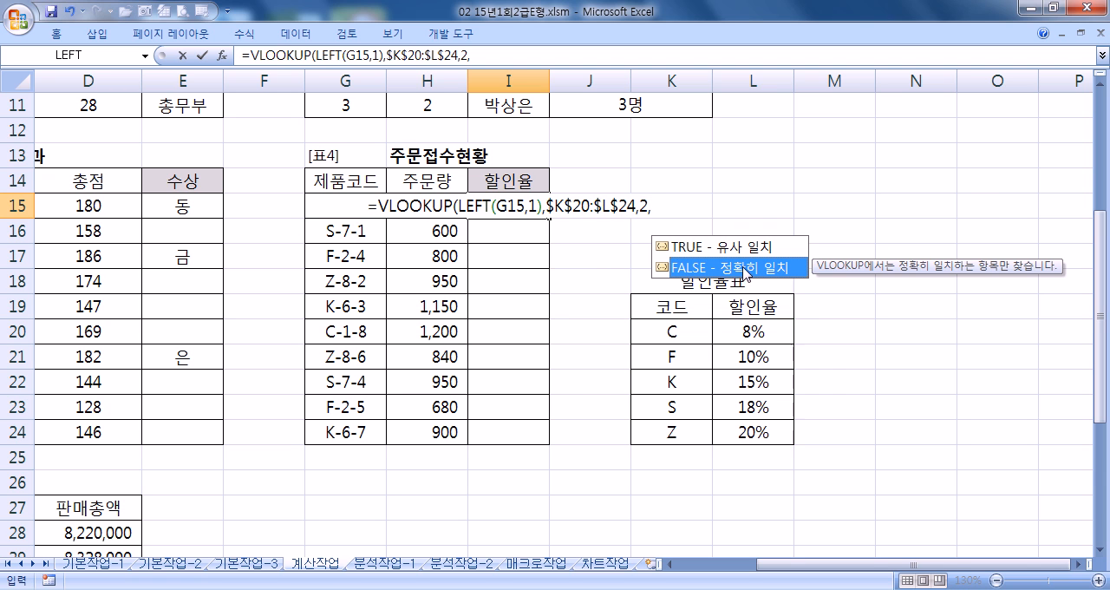
double_click(732, 271)
drag(630, 209, 717, 213)
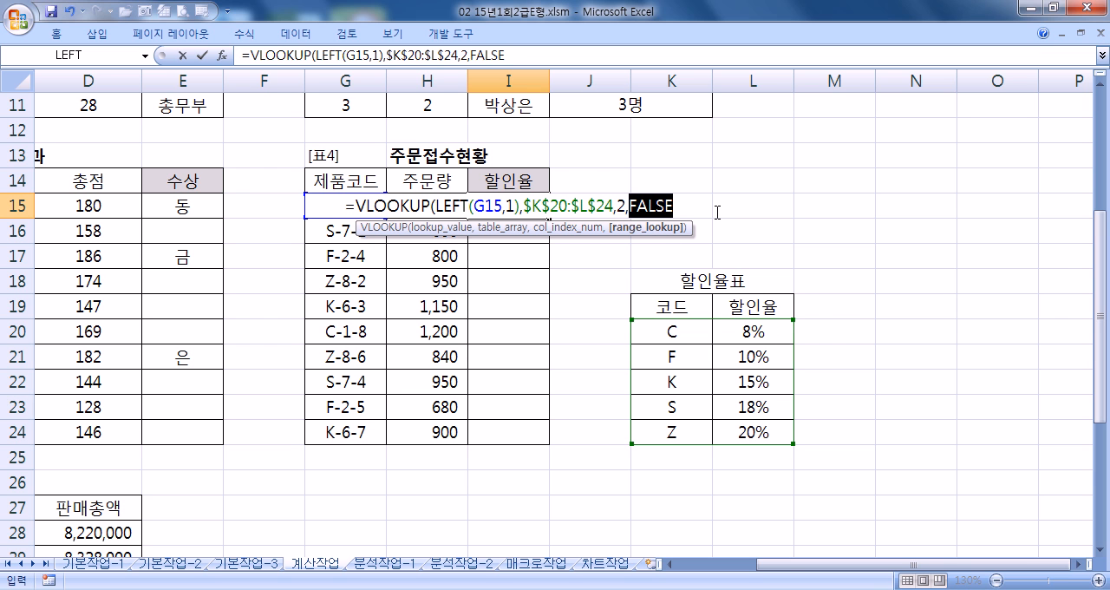
click(717, 213)
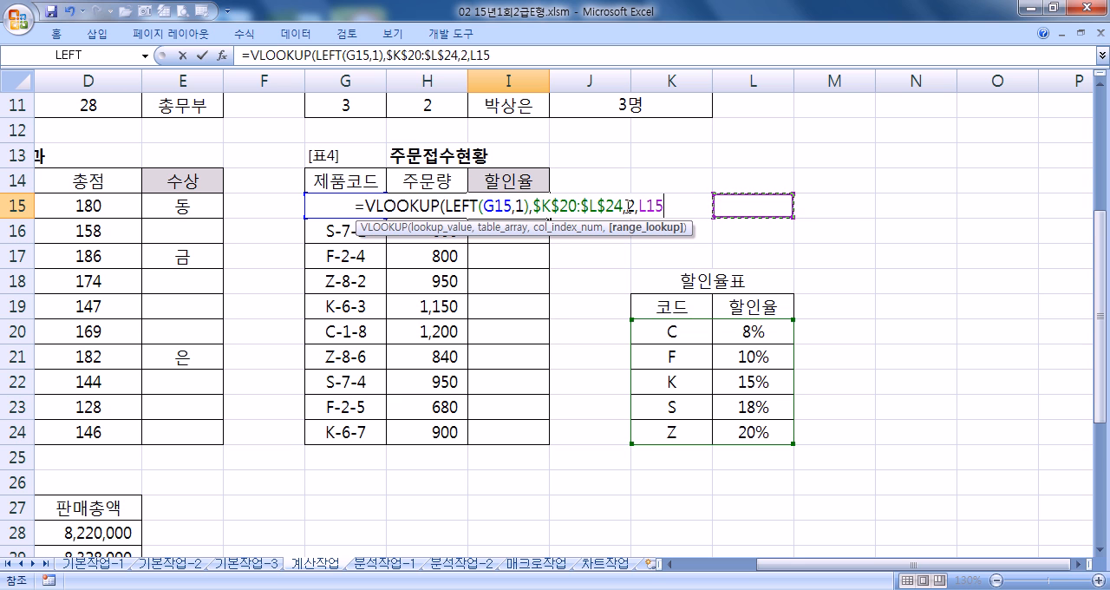
drag(639, 209, 679, 210)
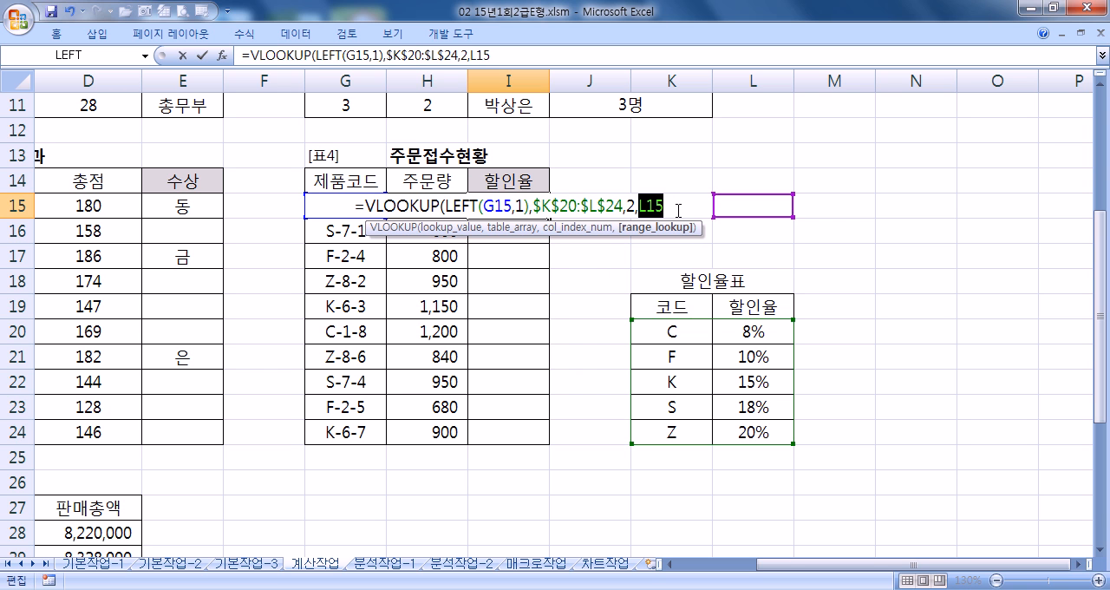
text(0)
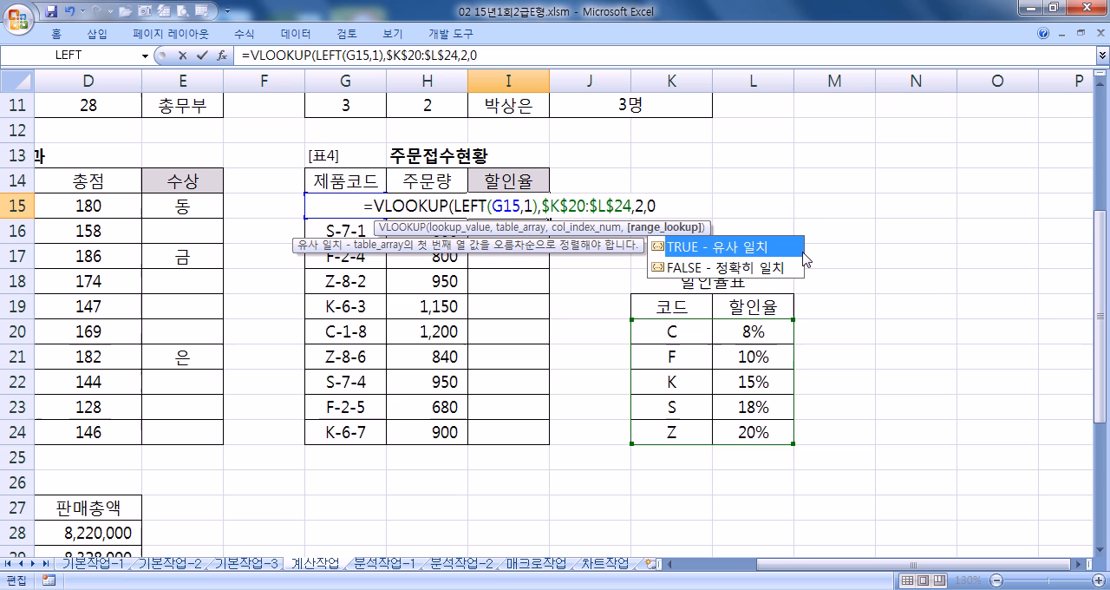
- Finish the I15 formula with FALSE for an exact match and a closing parenthesis, and fill it down to I24
click(699, 269)
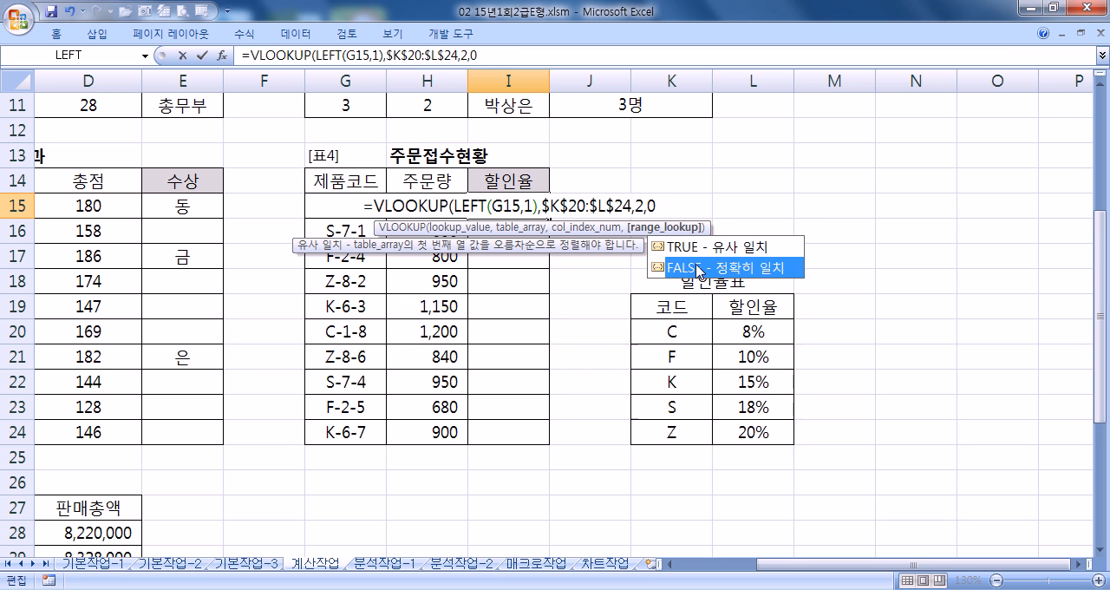
double_click(699, 269)
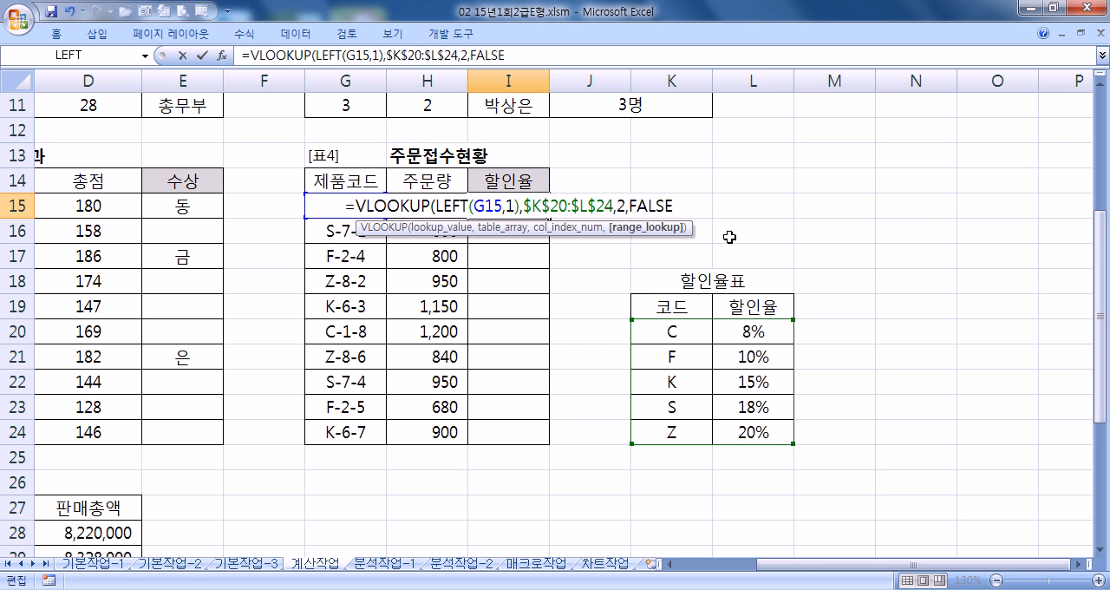
text())
key(Return)
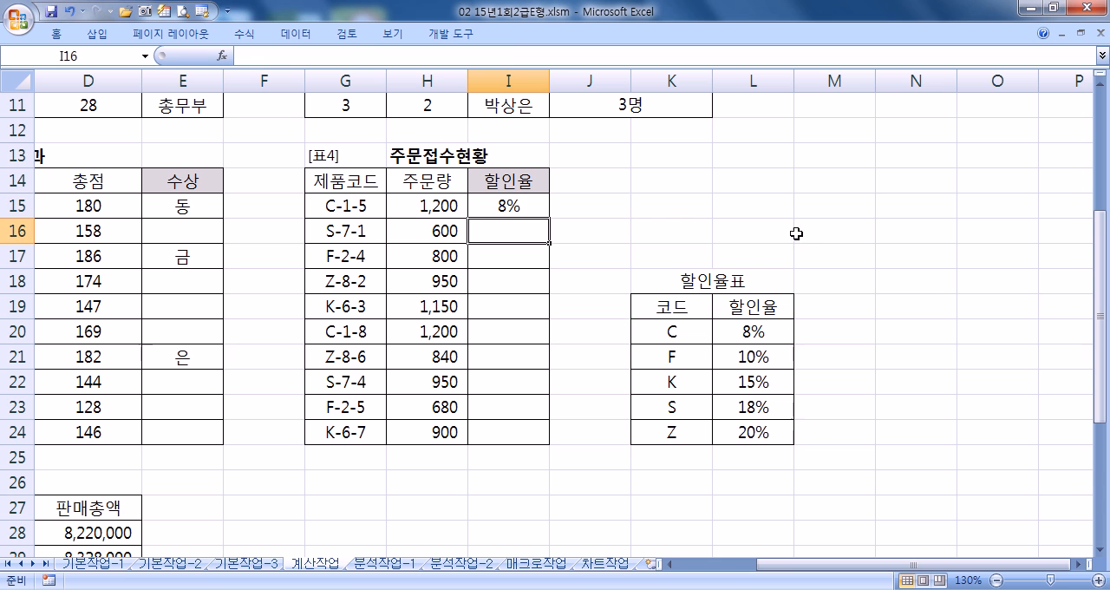
click(506, 210)
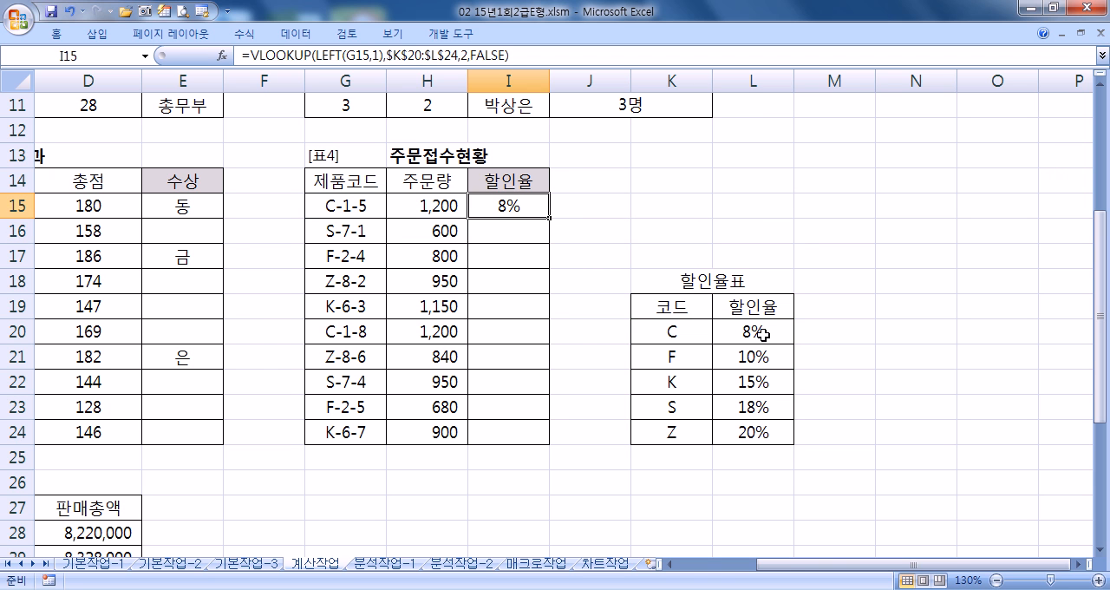
drag(549, 217, 550, 438)
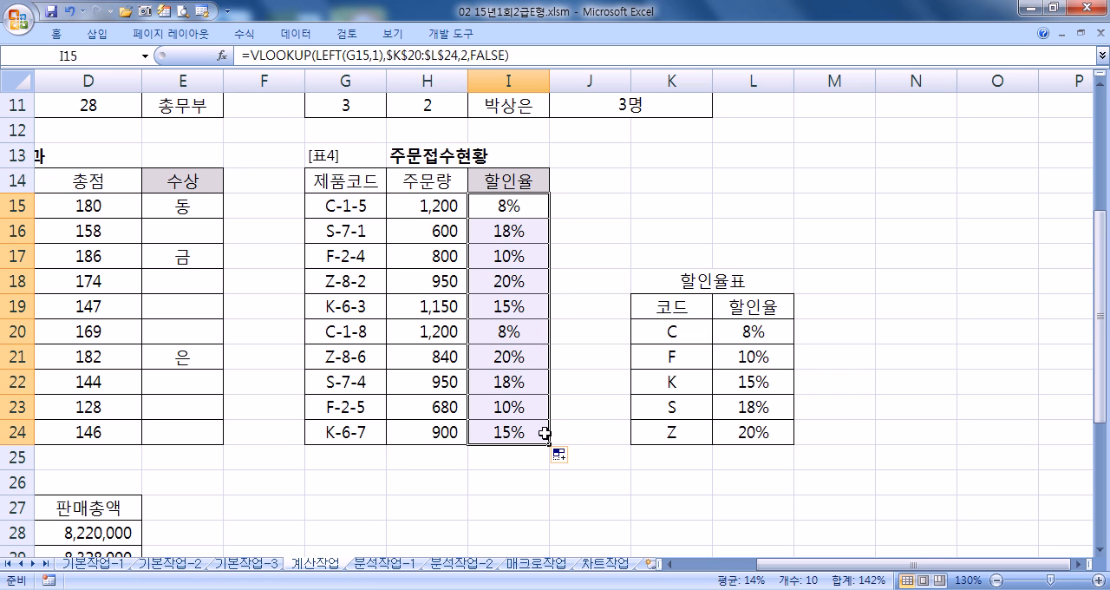
click(353, 379)
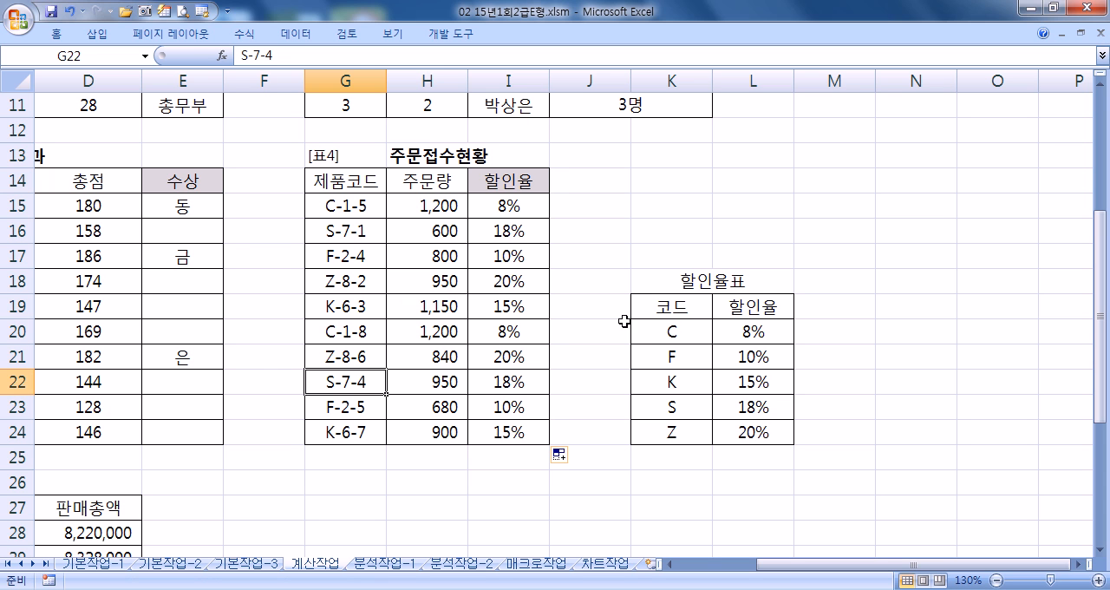
- Copy the full I15 formula into Notepad beneath the nested IF formula, separated by a blank line
click(488, 182)
click(498, 202)
drag(526, 59, 236, 49)
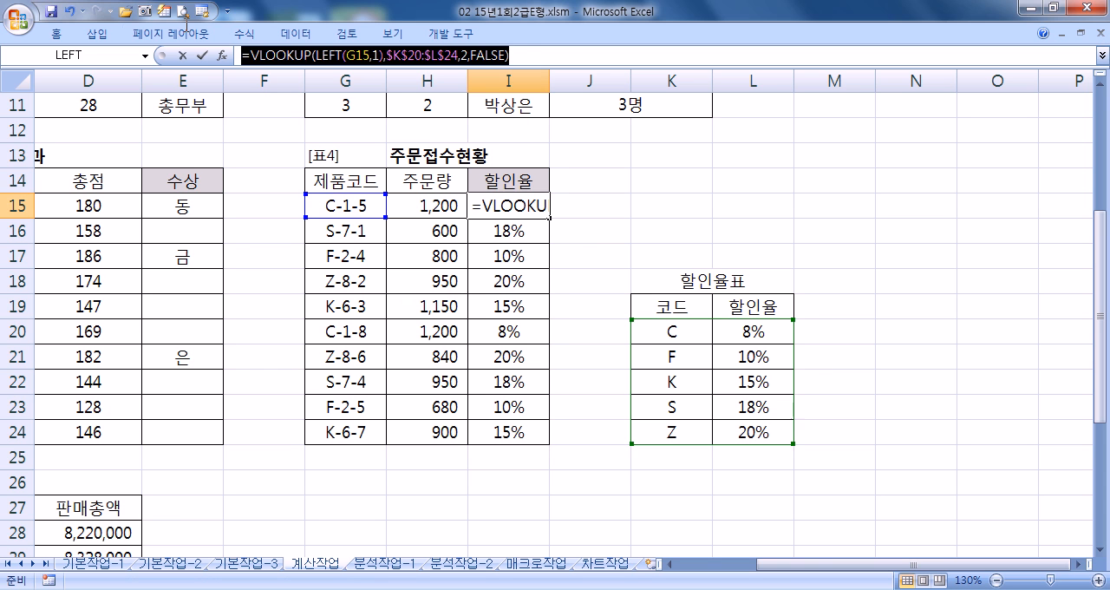
key(ctrl+c)
key(alt+Tab)
key(ctrl+v)
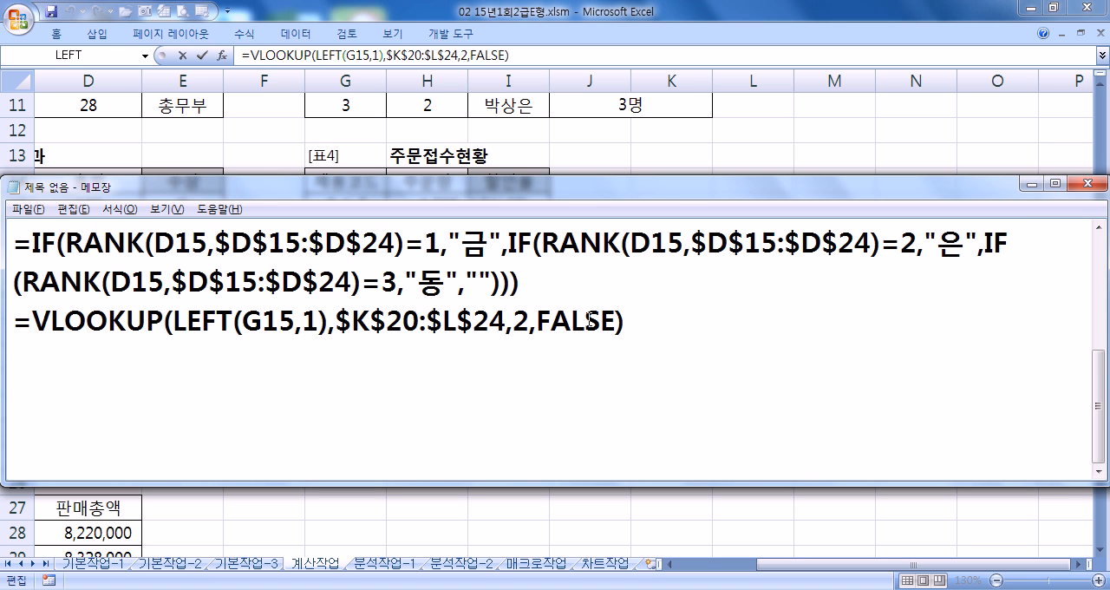
click(546, 276)
key(Return)
scroll(498, 330, down, 1)
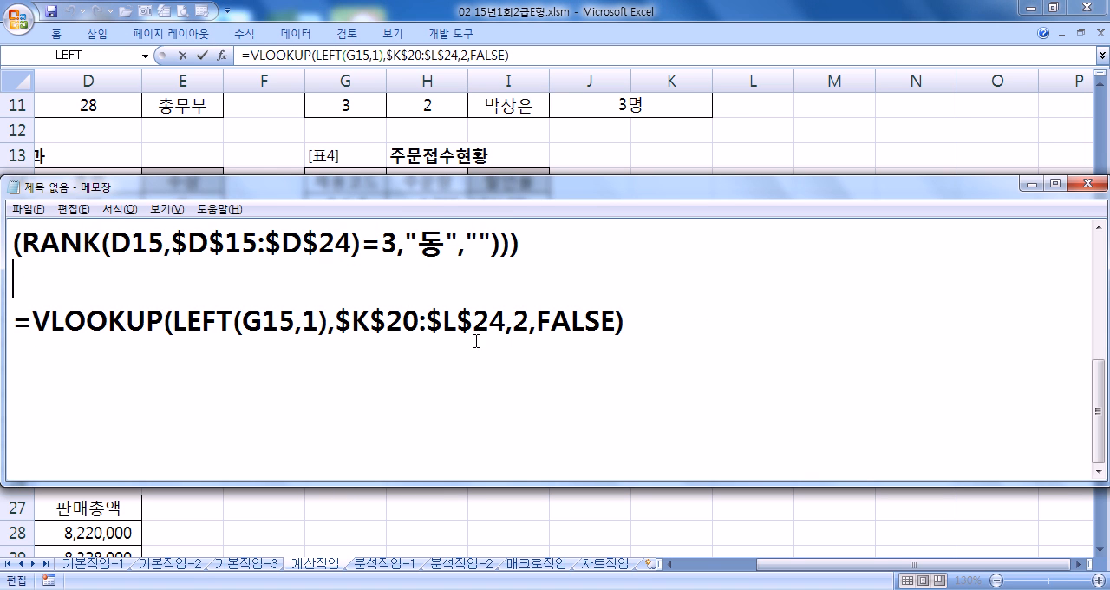
click(228, 348)
- Move the Notepad window higher and reduce its height, and close the open cell edit in Excel
drag(436, 187, 441, 57)
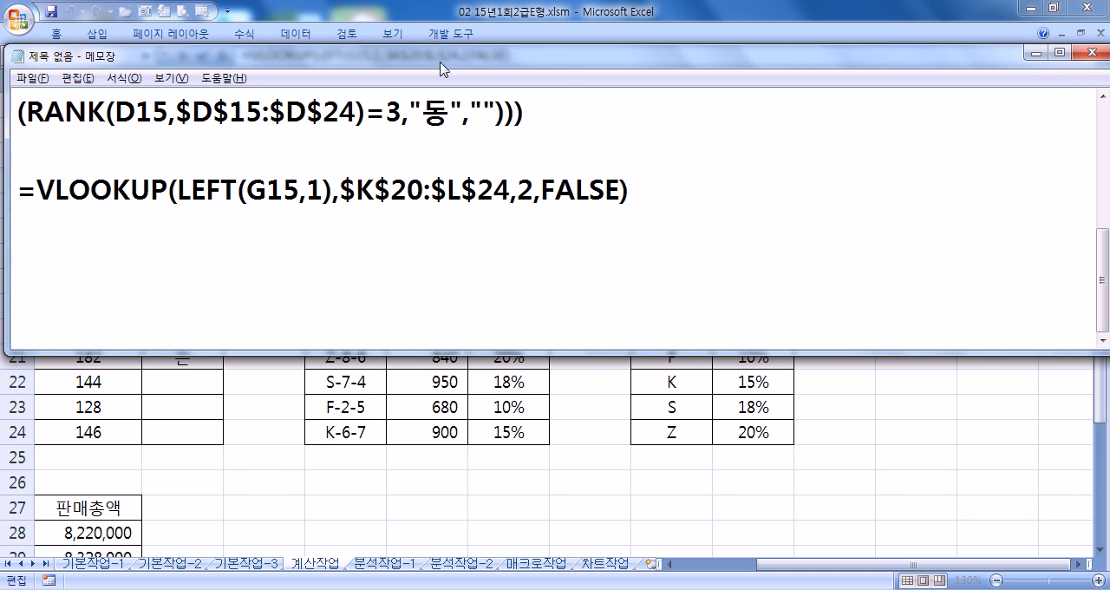
drag(453, 352, 454, 243)
key(alt)
click(614, 326)
key(Escape)
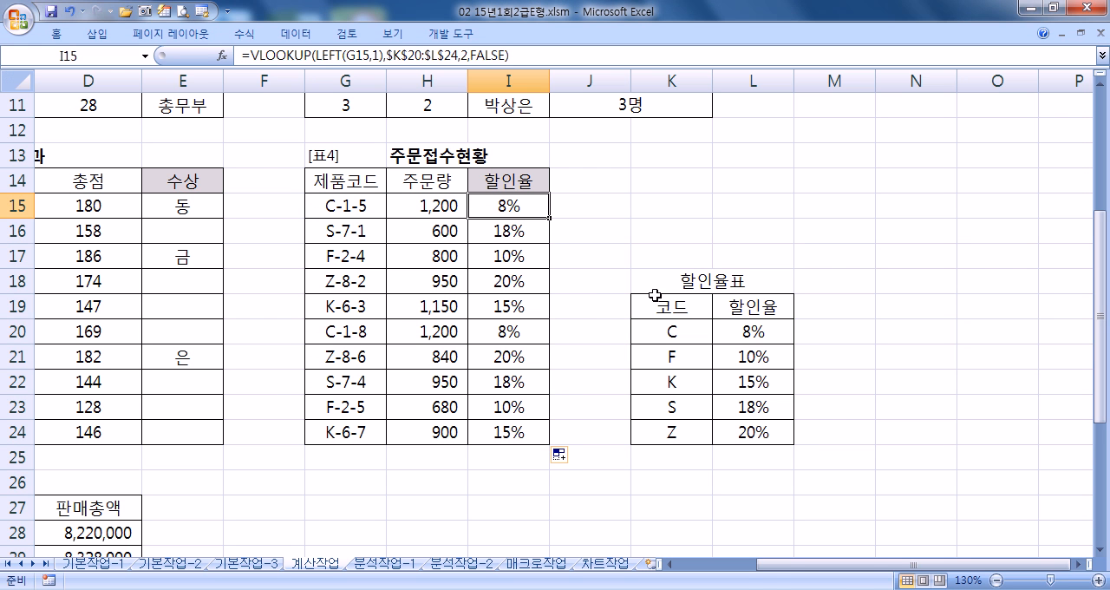
- Compare the discount range K20:L24 in Excel with the LEFT(G15,1) and $K$20:$L$24 arguments of the VLOOKUP formula in Notepad
drag(664, 330, 725, 433)
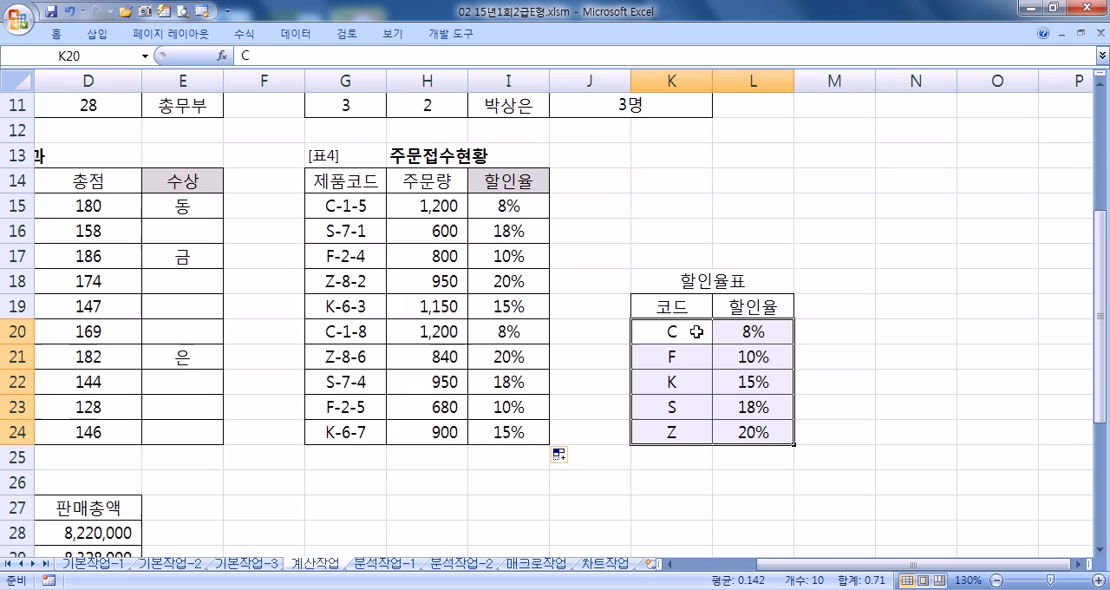
key(alt+Tab)
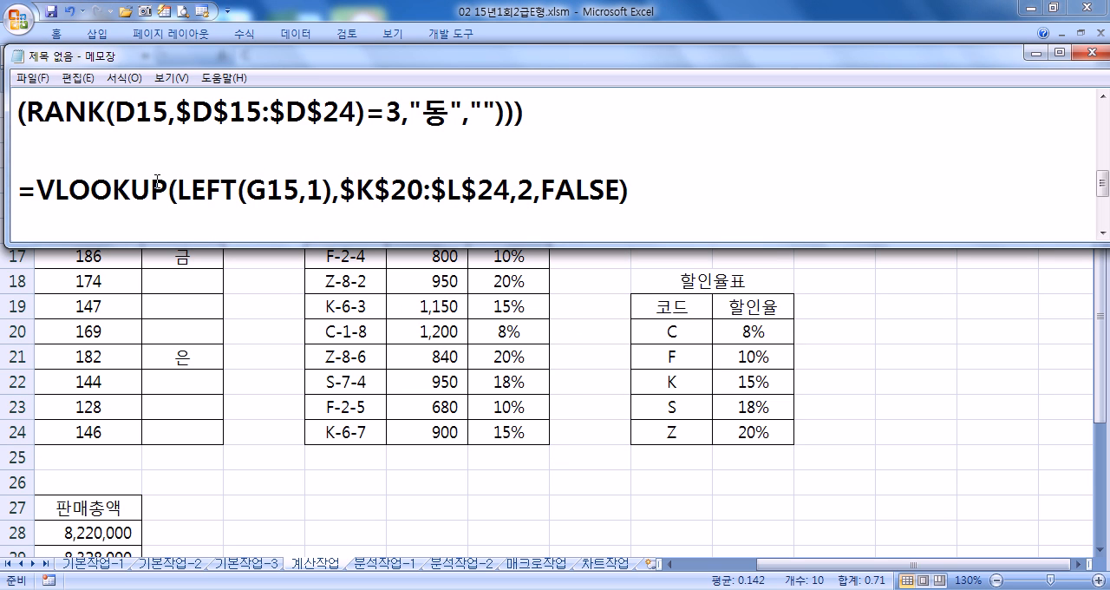
drag(176, 188, 333, 189)
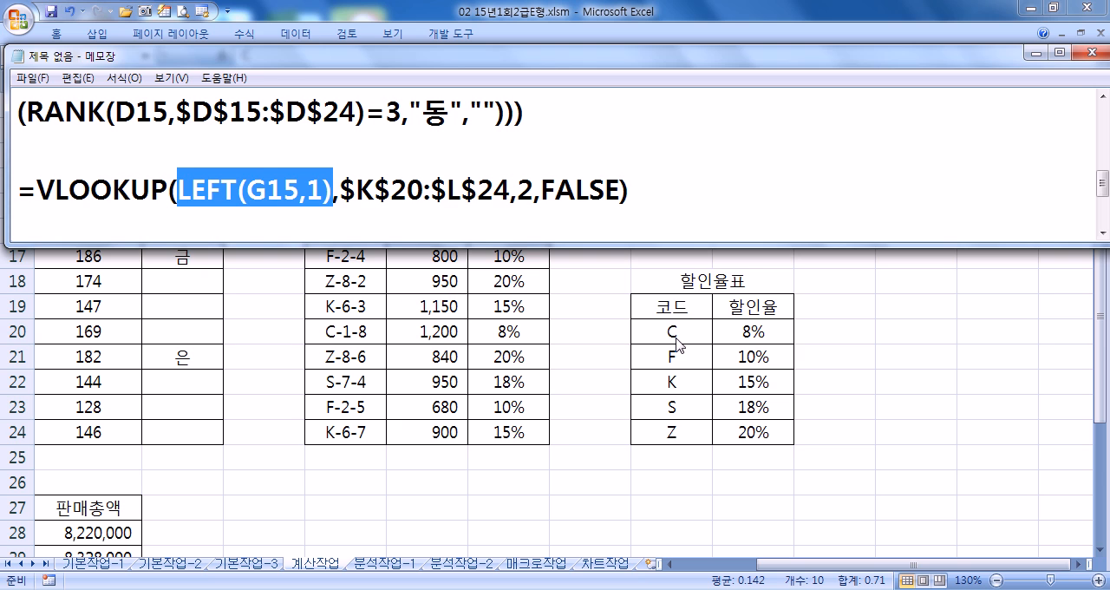
key(alt+Tab)
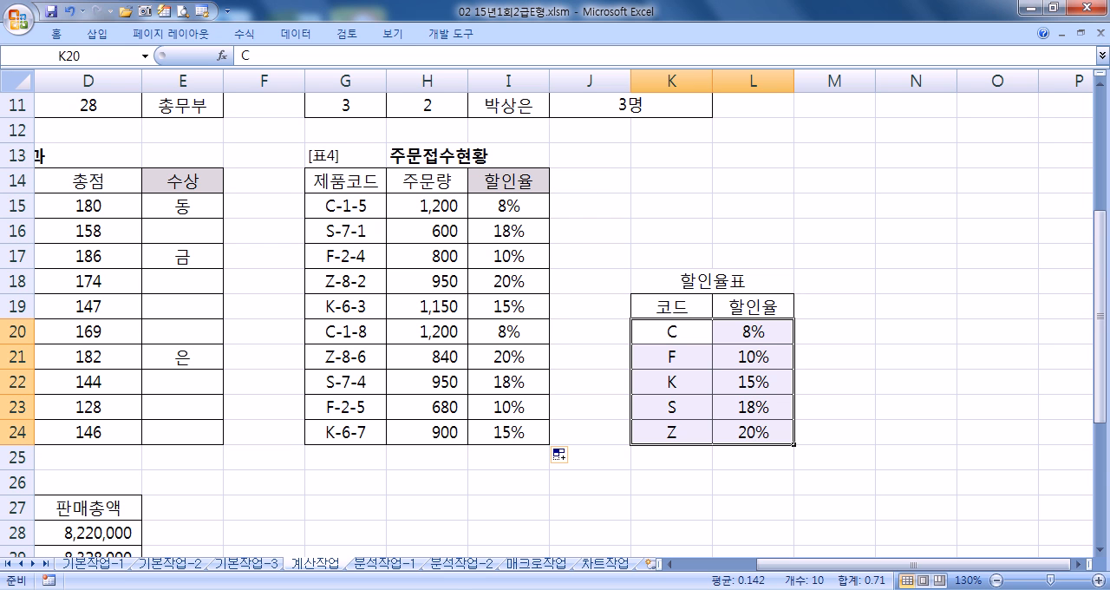
key(alt+Tab)
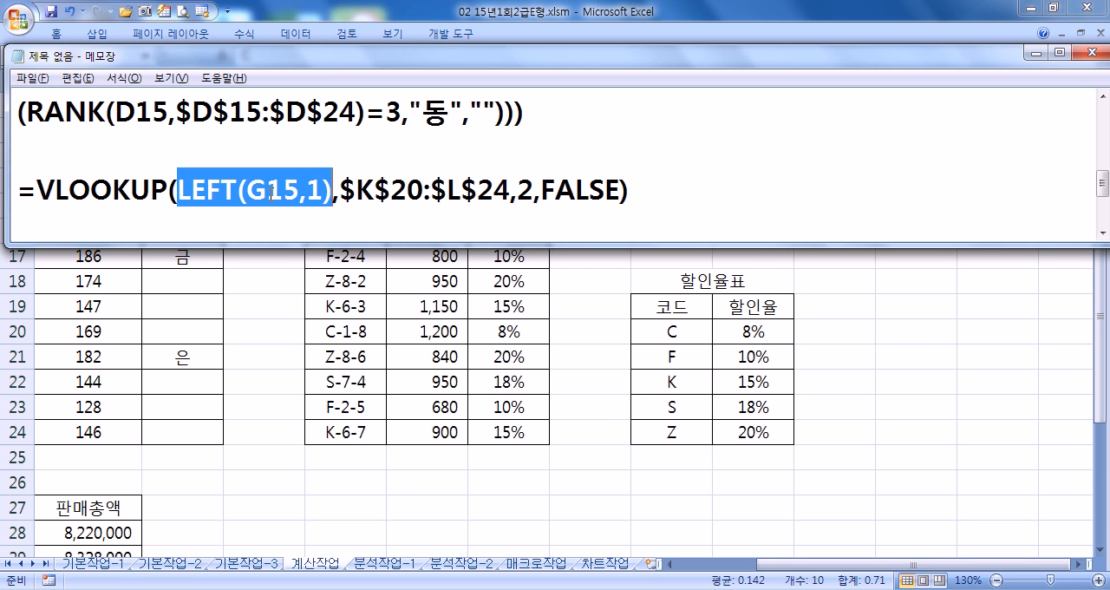
drag(339, 189, 512, 189)
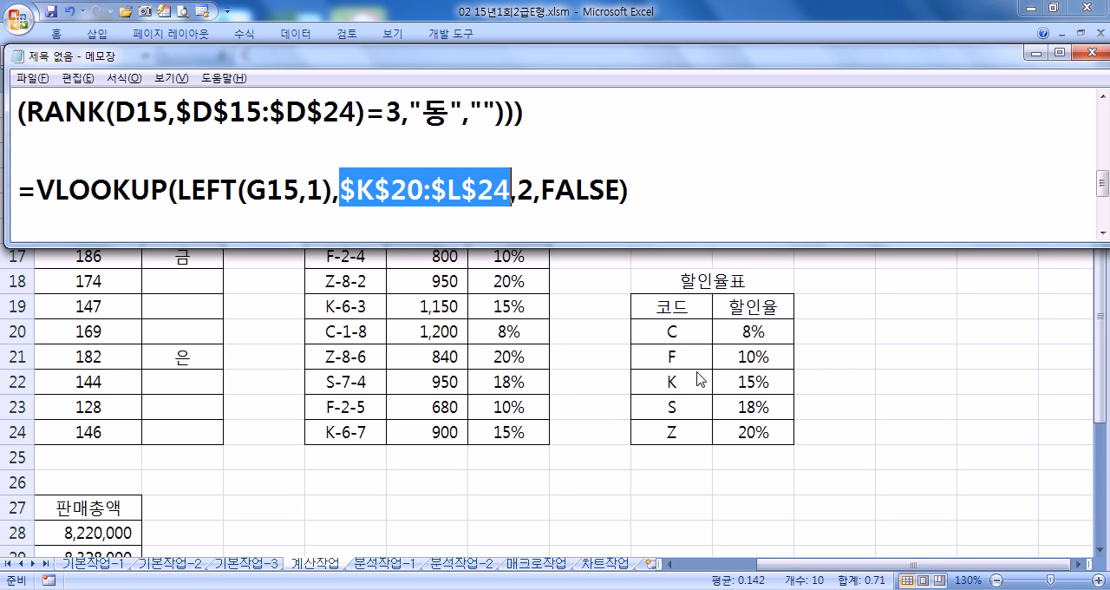
- Set the column index of the VLOOKUP formula in Notepad to 1 and check it against the 할인율표 table
double_click(524, 189)
text(1)
double_click(525, 189)
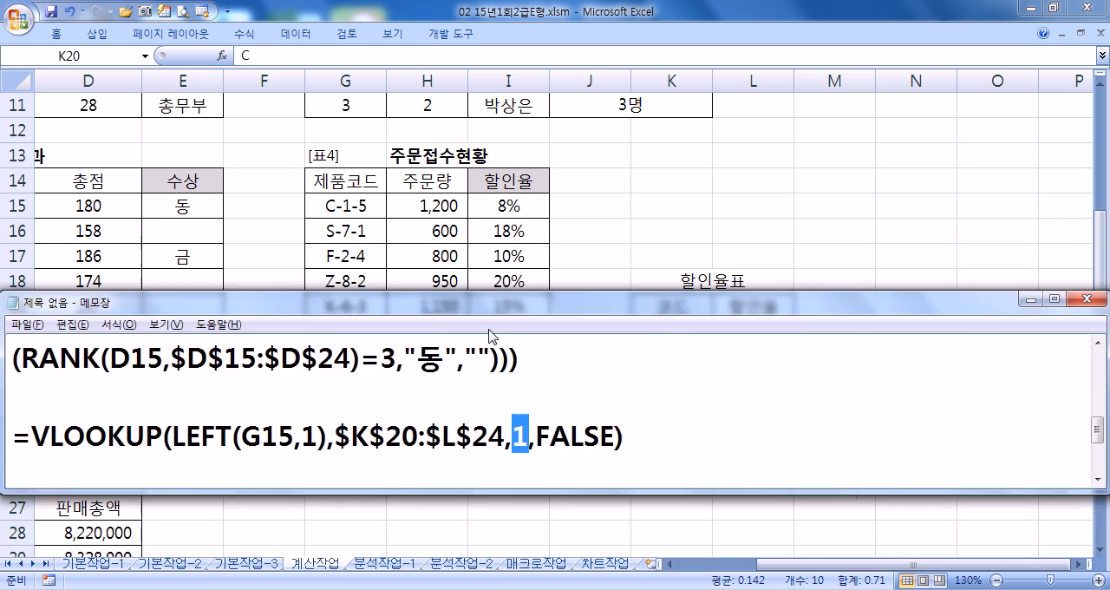
drag(499, 54, 444, 427)
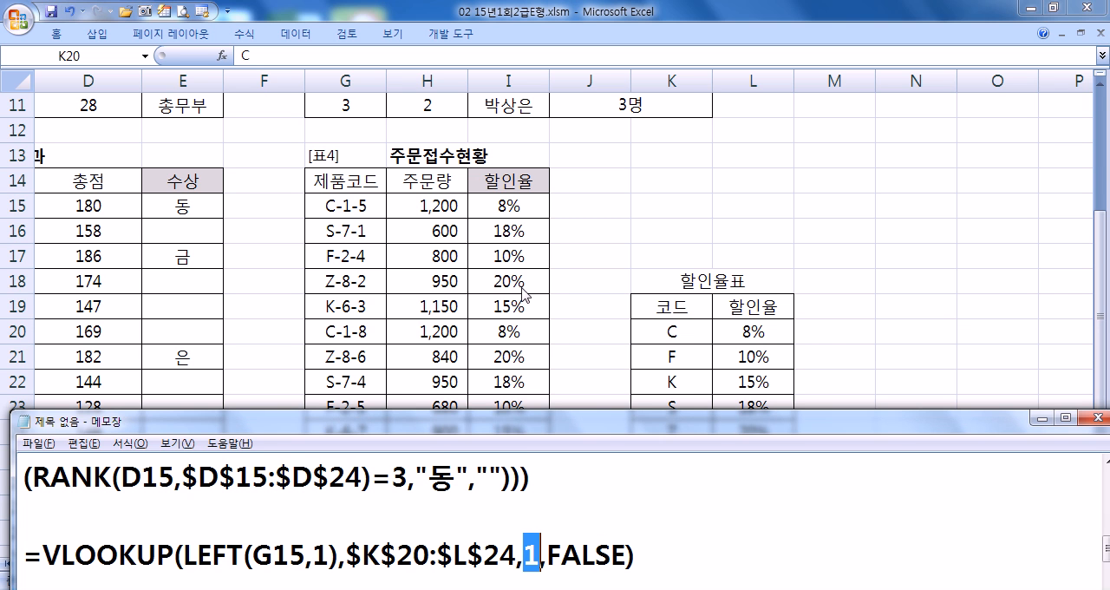
drag(694, 425, 692, 495)
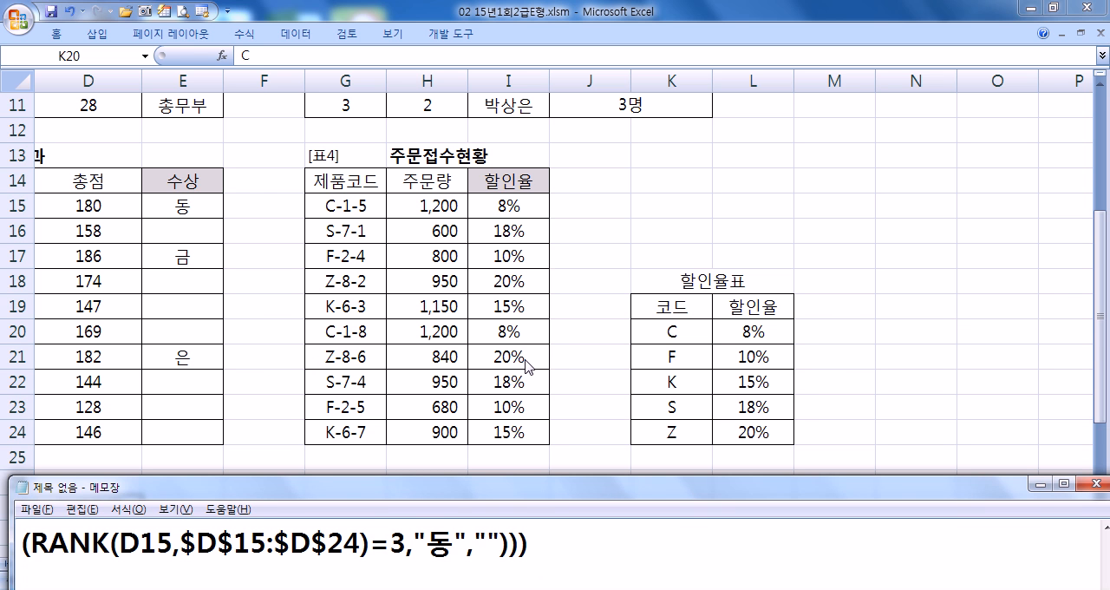
drag(716, 488, 711, 57)
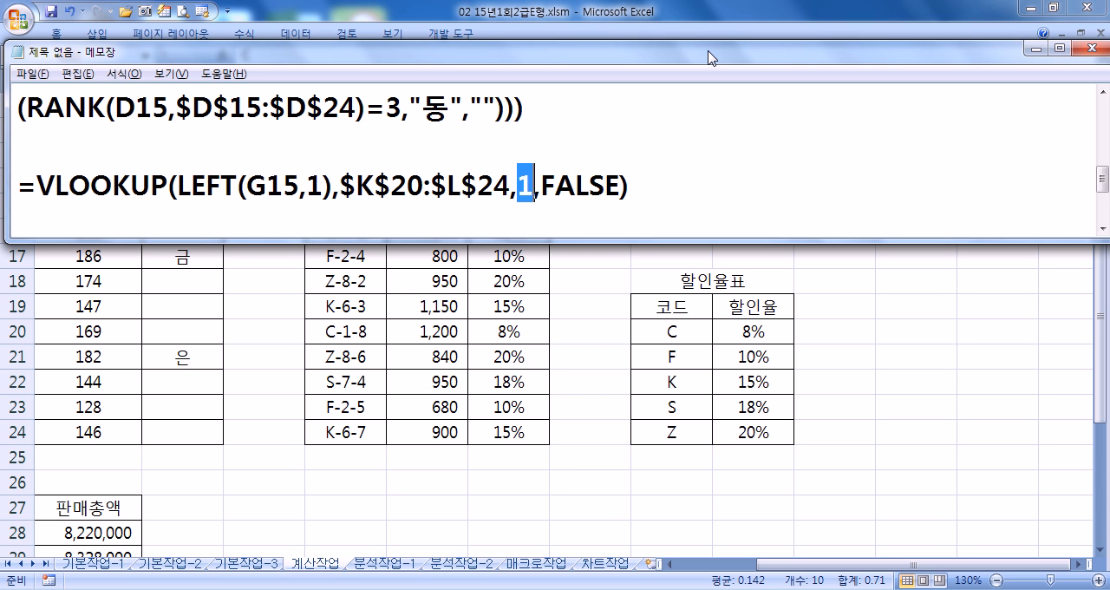
- Review the FALSE argument of the VLOOKUP formula in Notepad and add a line break after the formula
drag(541, 184, 621, 185)
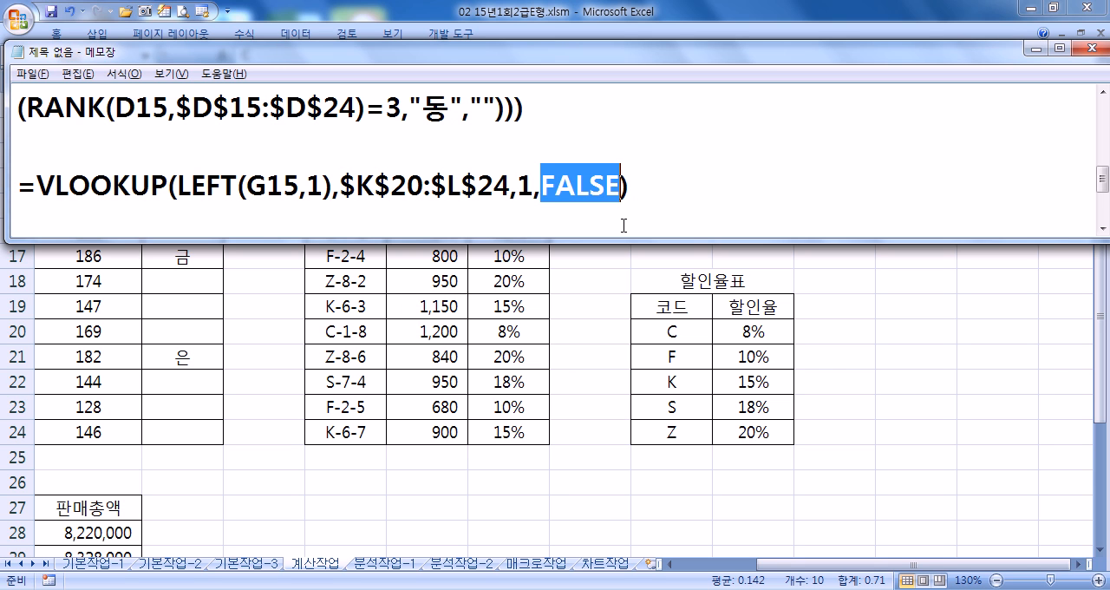
click(718, 200)
key(Return)
- Switch to Excel and examine the 영업사원별 판매현황 table, its result cell D38 and its 지점 column
key(alt+Tab)
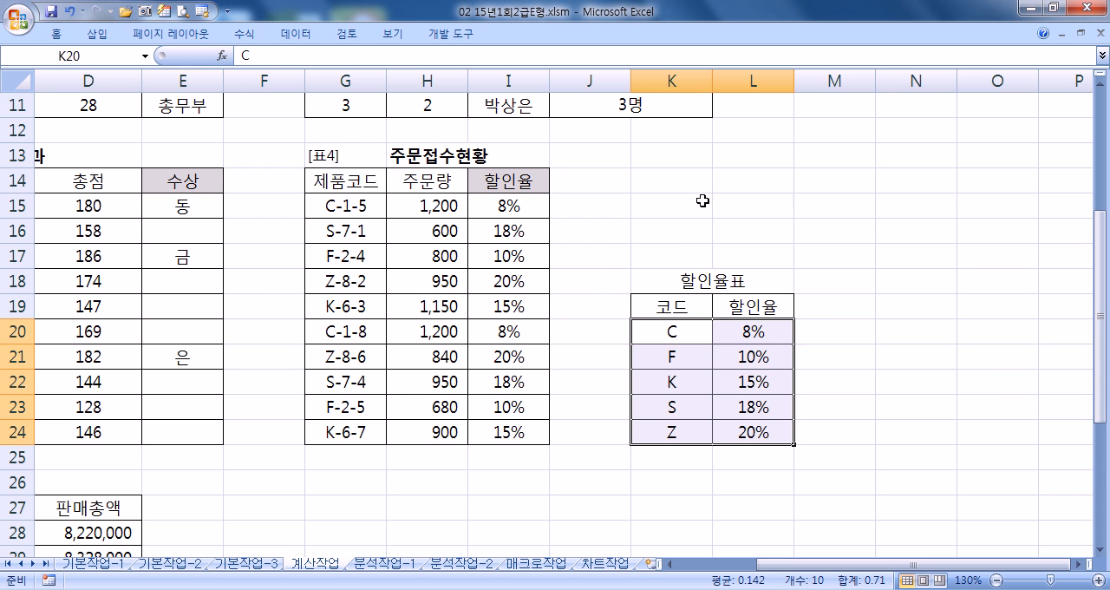
click(460, 454)
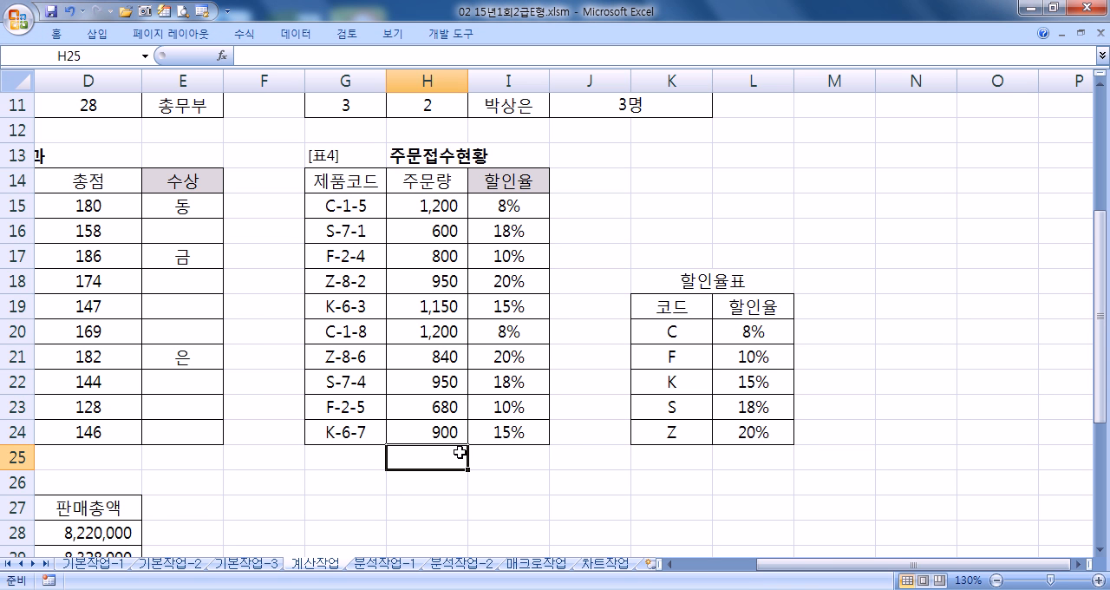
key(Home)
scroll(352, 441, down, 5)
scroll(352, 440, down, 2)
scroll(352, 441, up, 2)
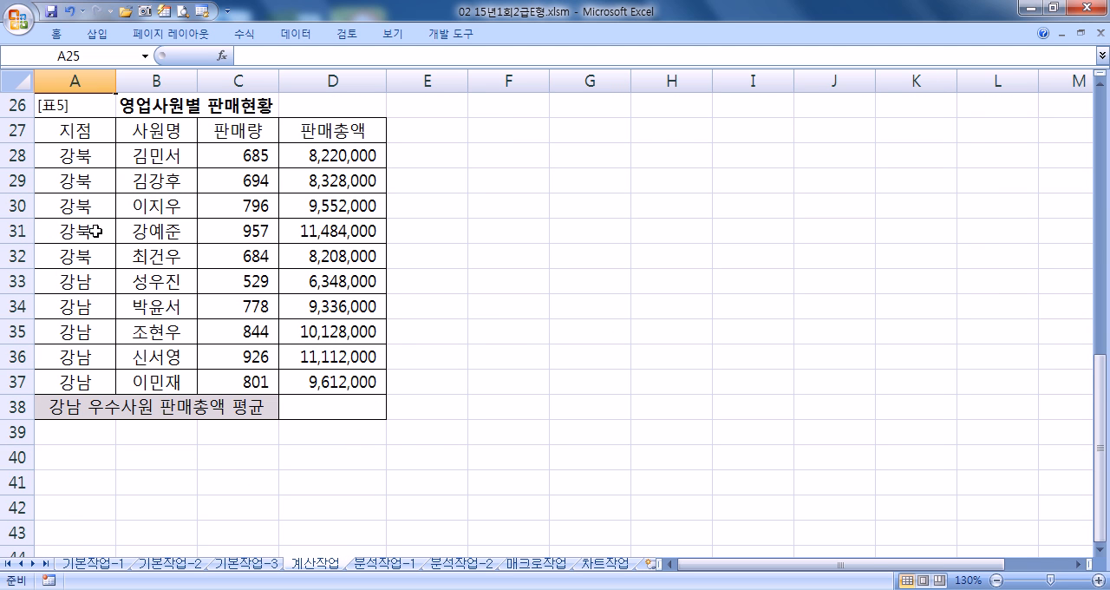
click(326, 414)
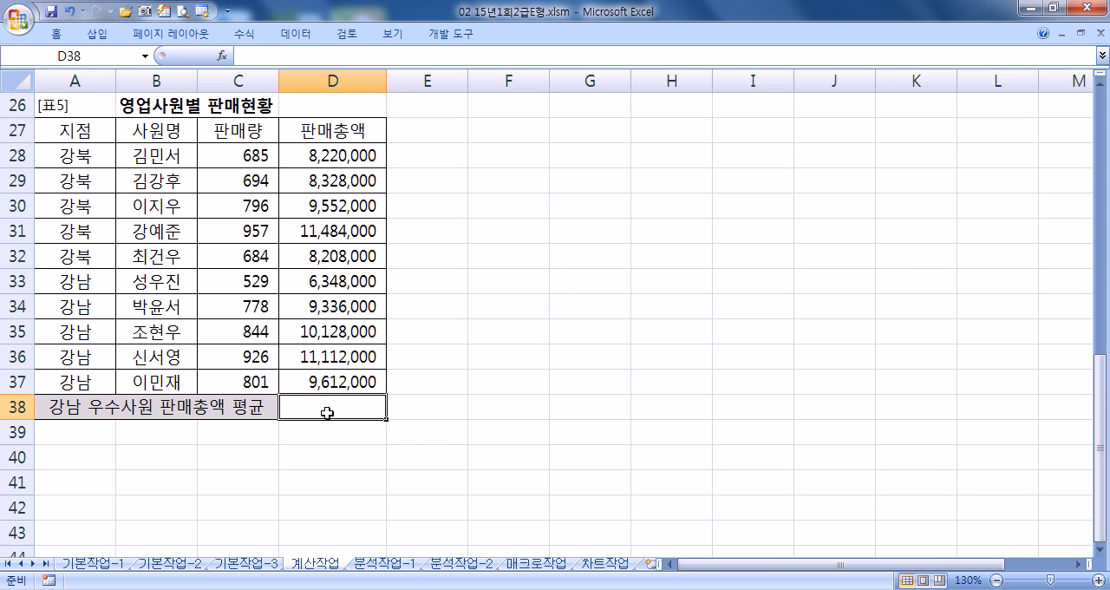
drag(76, 134, 95, 165)
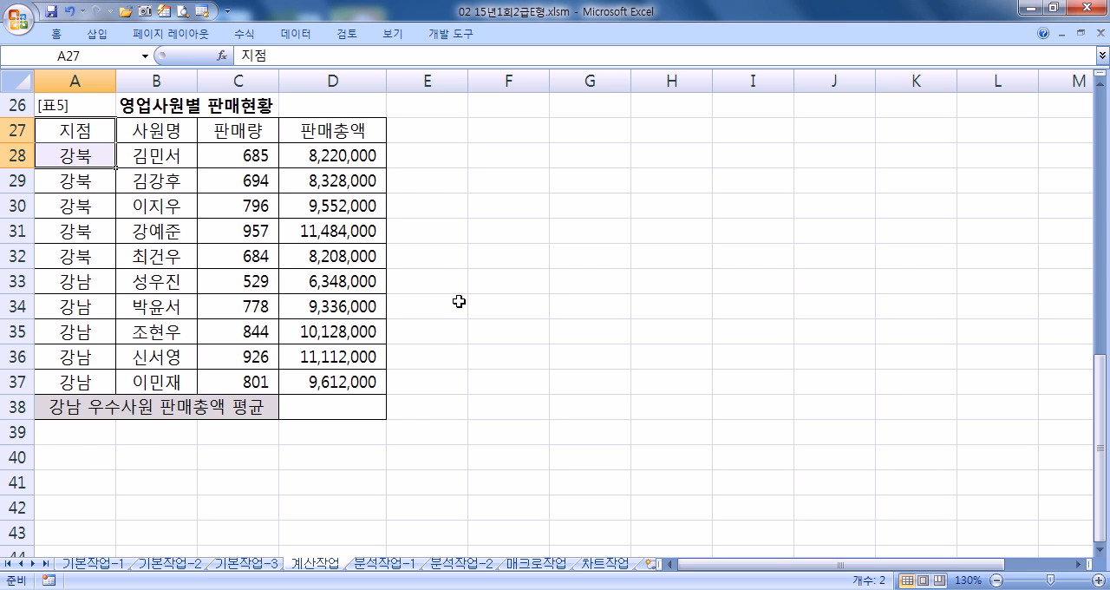
- Enter the criteria heading 지점 in E35 and the condition 강남 beneath it in E36
click(432, 320)
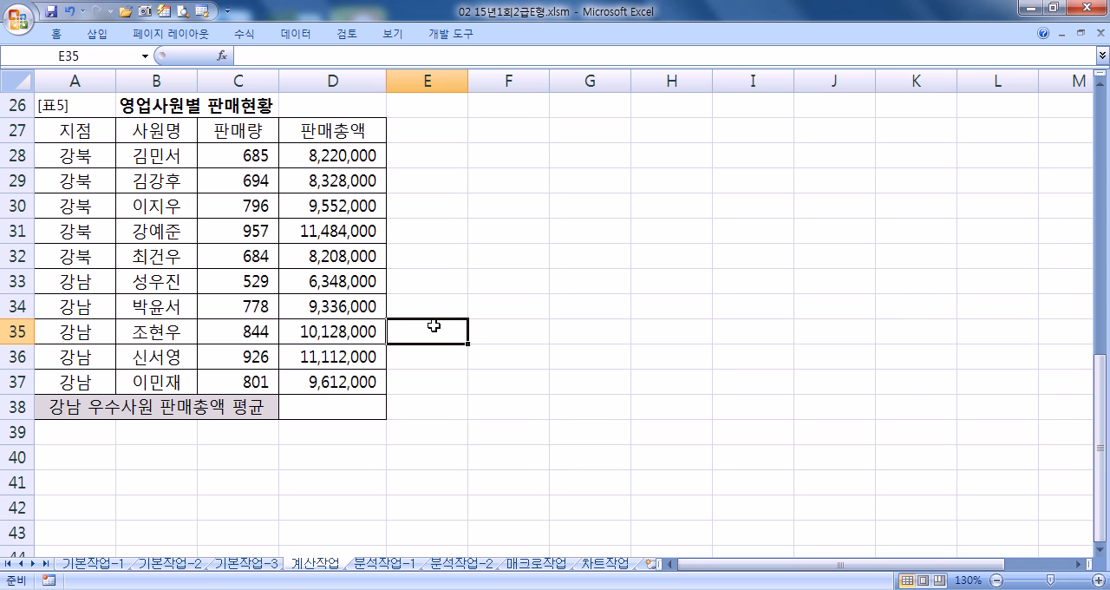
drag(436, 324, 562, 414)
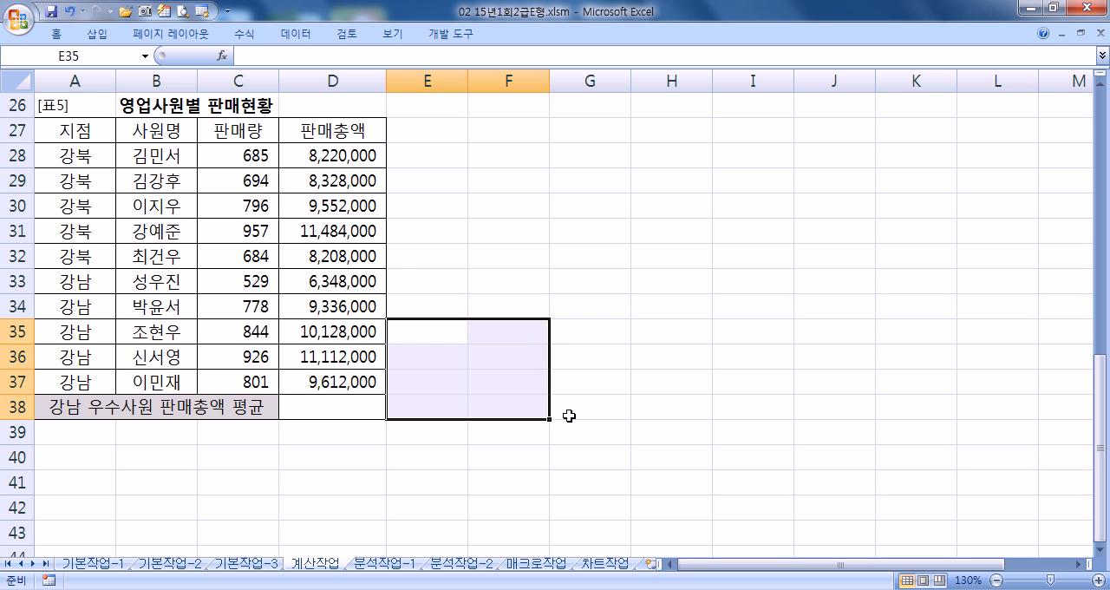
text(WL)
key(BackSpace)
key(BackSpace)
text(지넘)
key(BackSpace)
key(BackSpace)
key(BackSpace)
text(점)
key(Return)
text(강남)
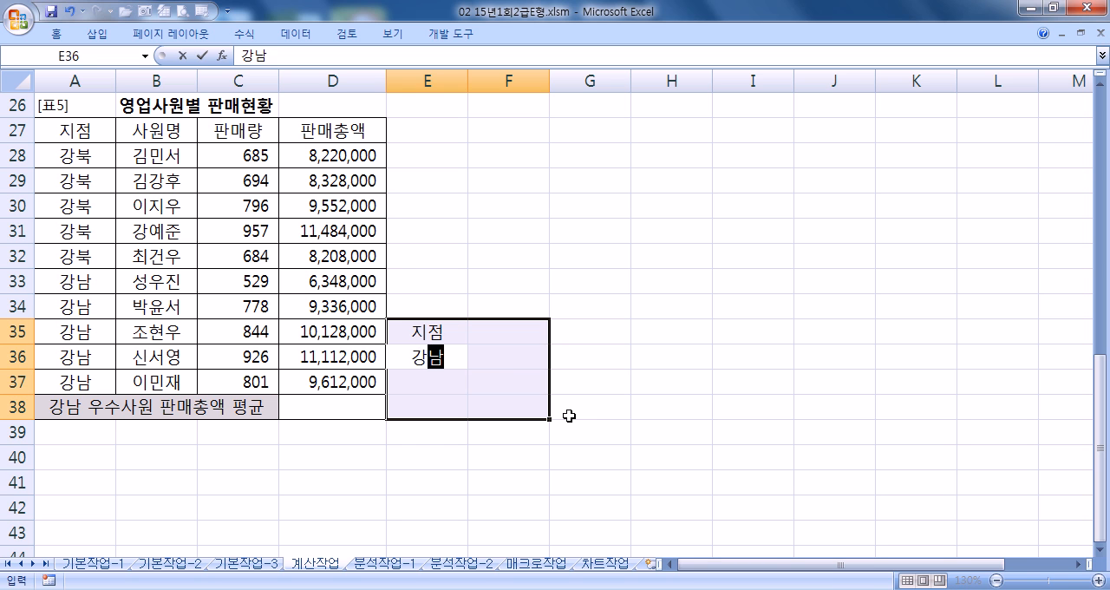
key(Return)
key(Return)
key(Return)
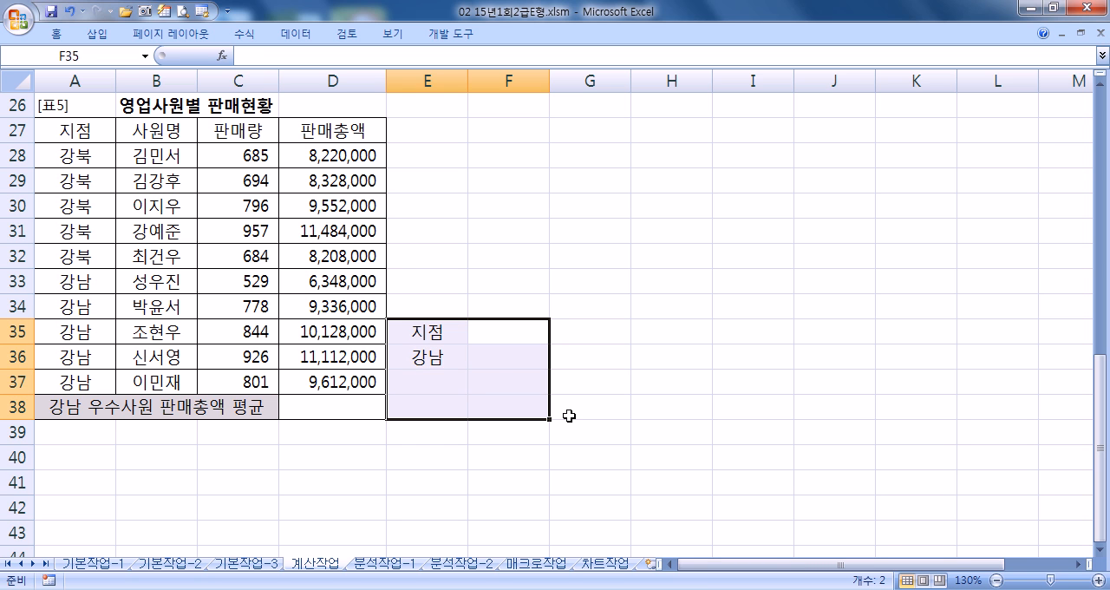
- Enter the criteria heading 판매량 in F35 and the condition >=800 beneath it in F36
key(Up)
key(Down)
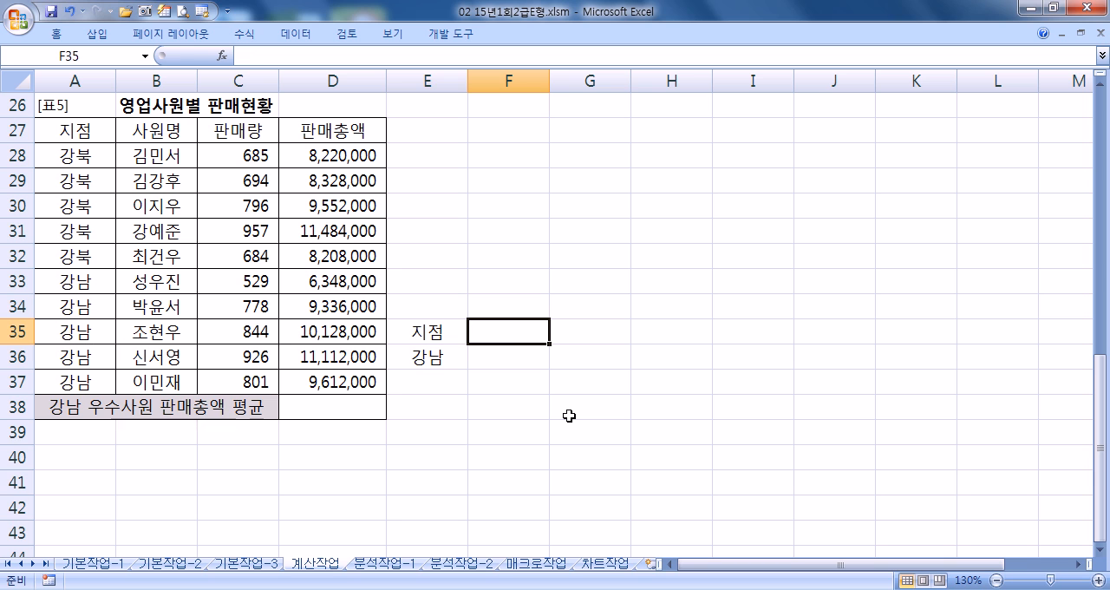
text(판매량)
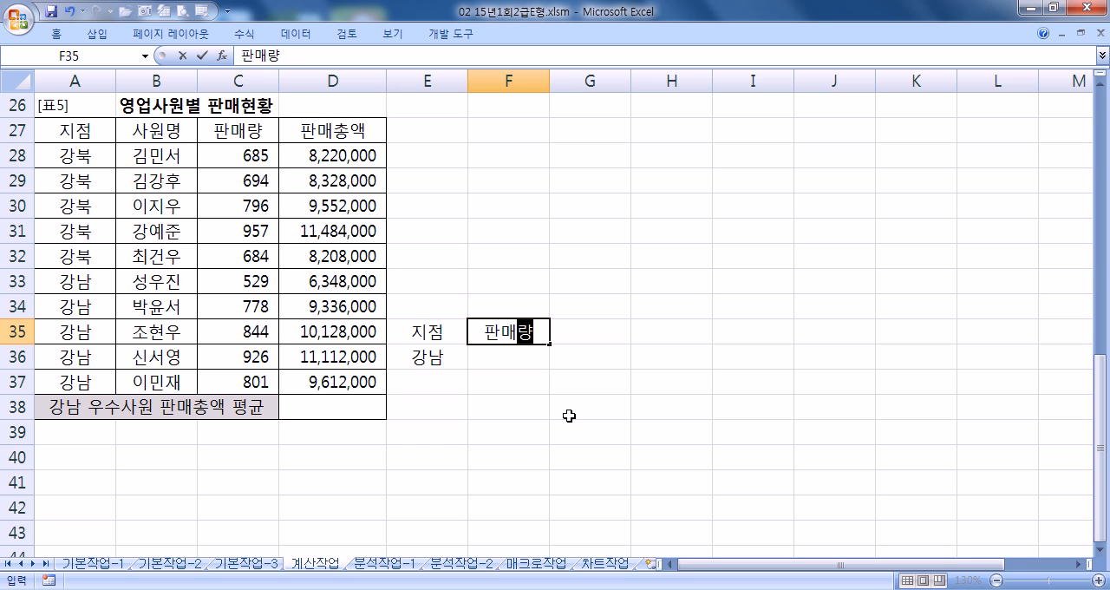
key(Return)
text(>=800)
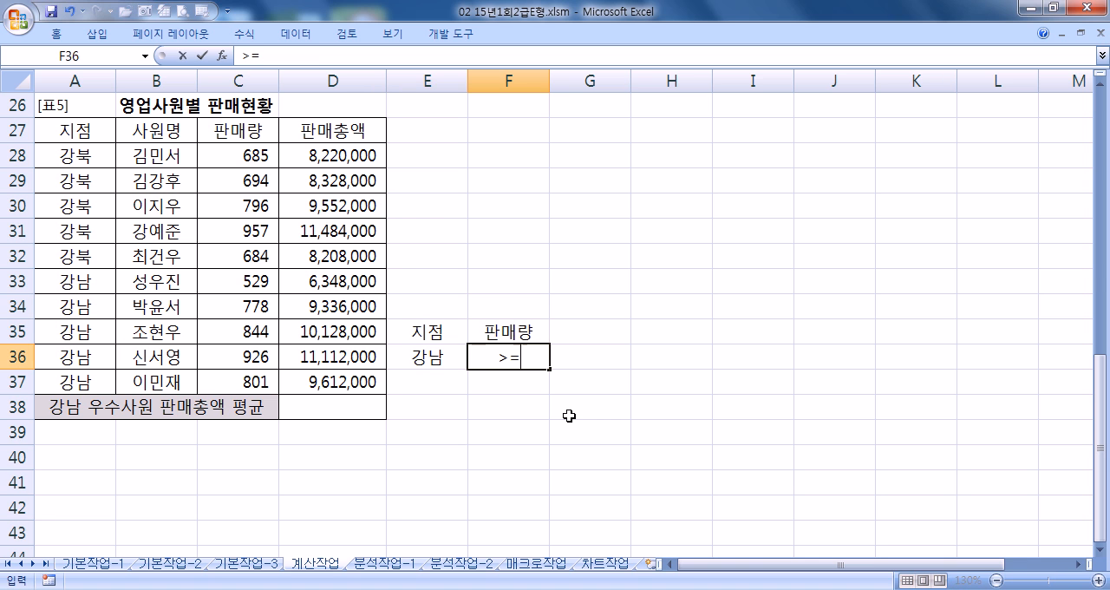
key(Return)
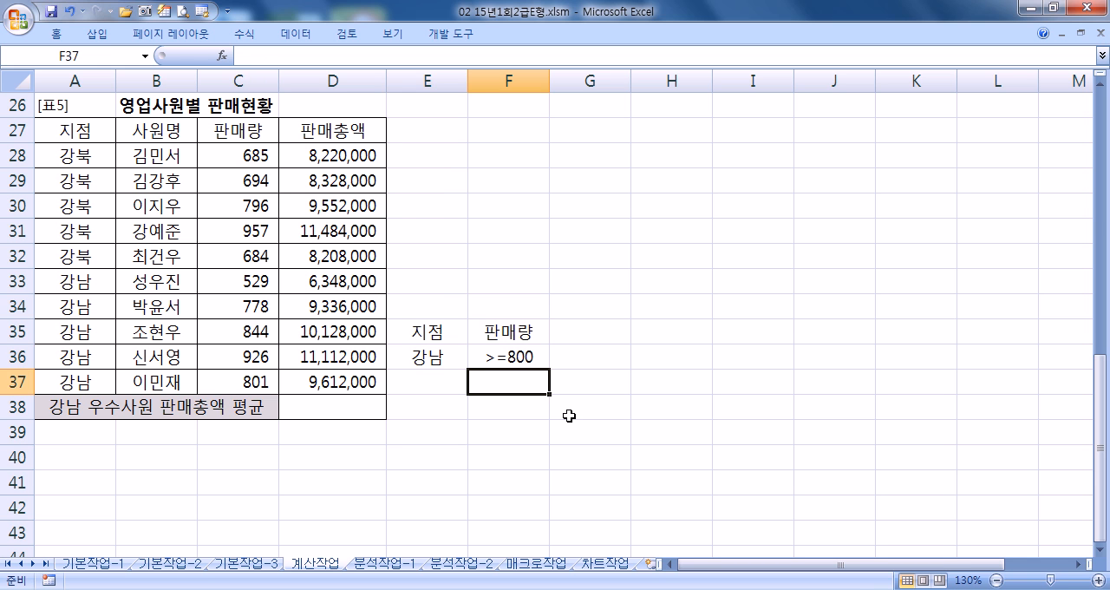
- Start a DAVERAGE formula in D38 with the whole table A27:D37 as the database
drag(425, 326, 518, 356)
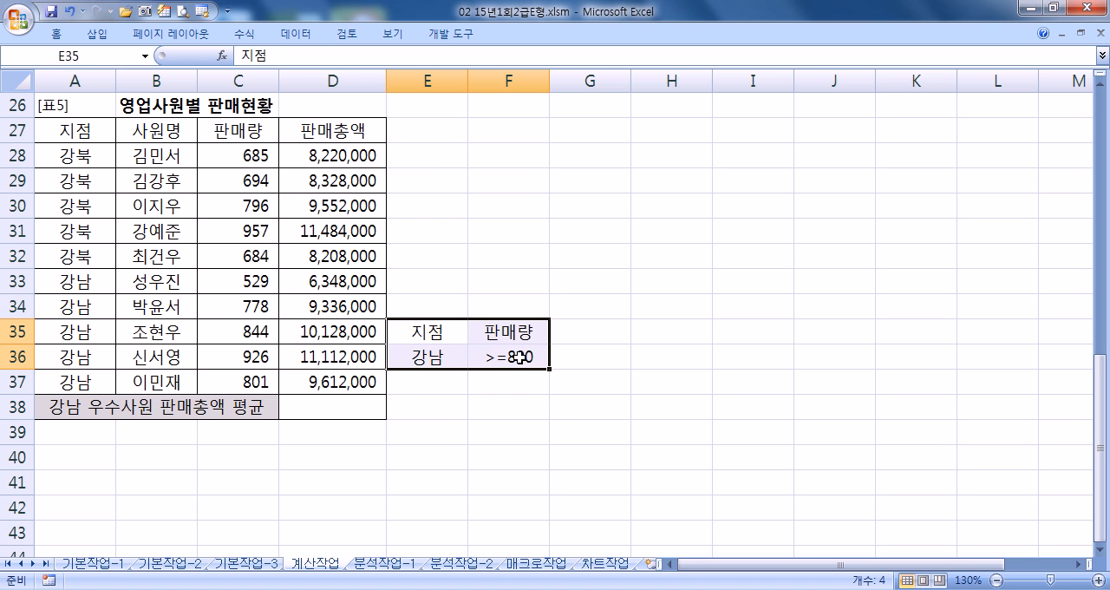
click(295, 407)
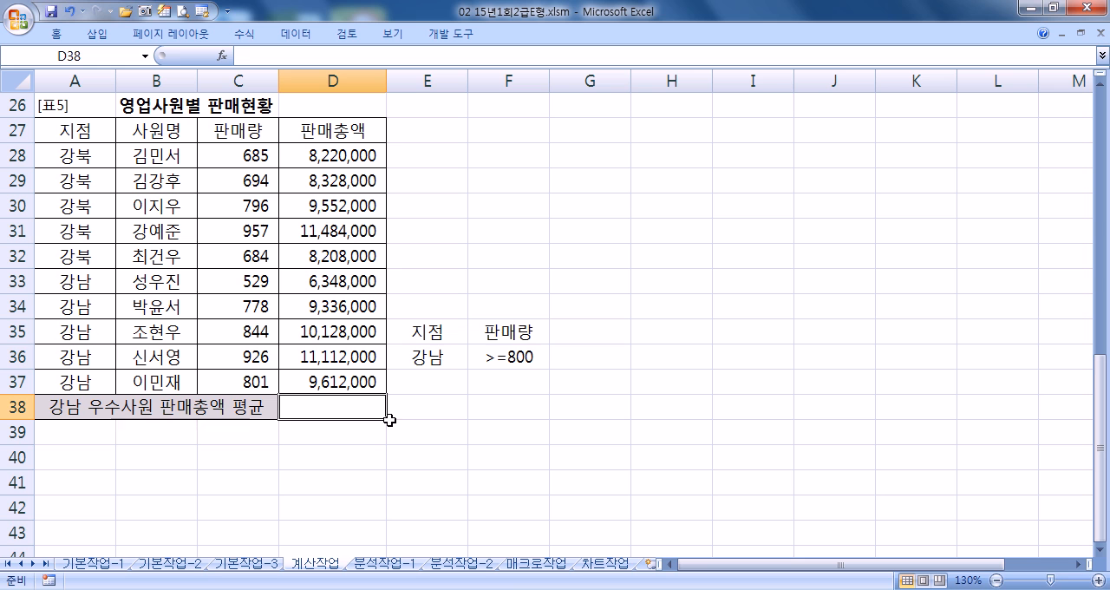
text(=ㅇ)
key(BackSpace)
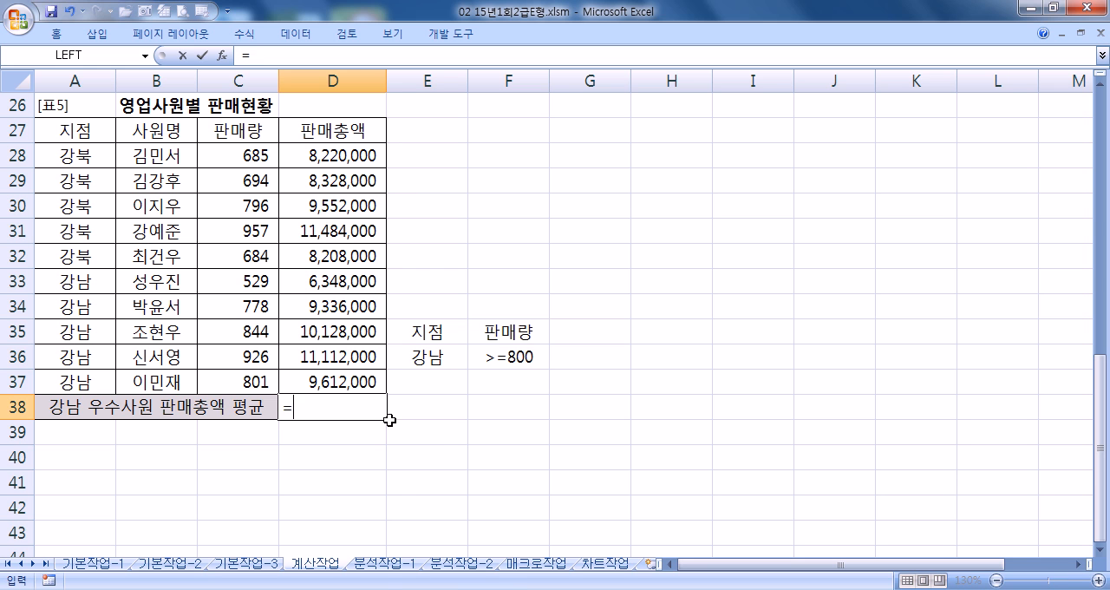
text(DAV)
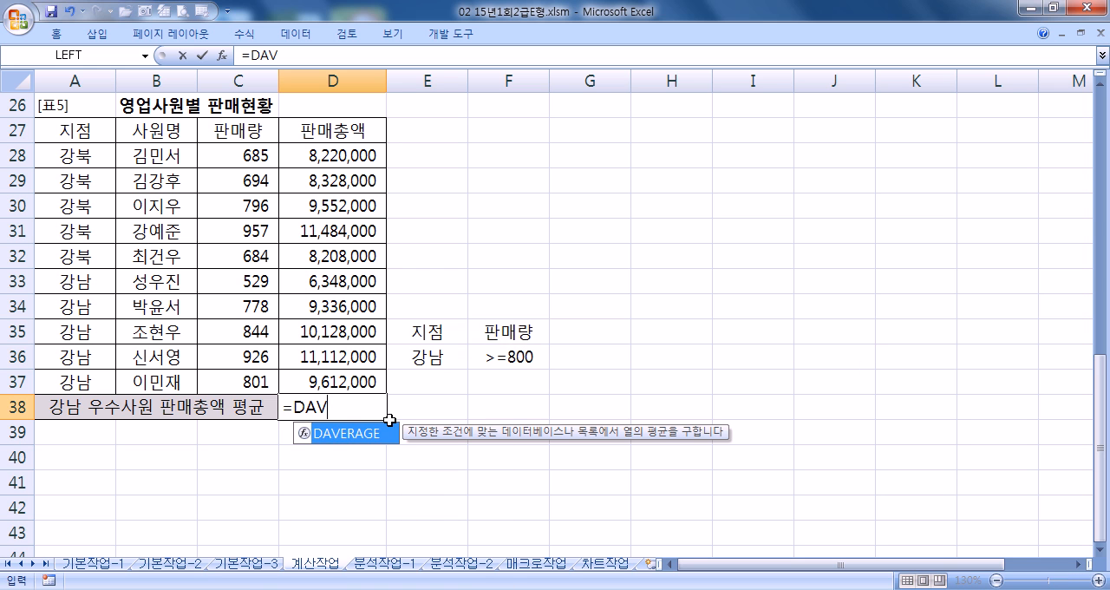
key(Tab)
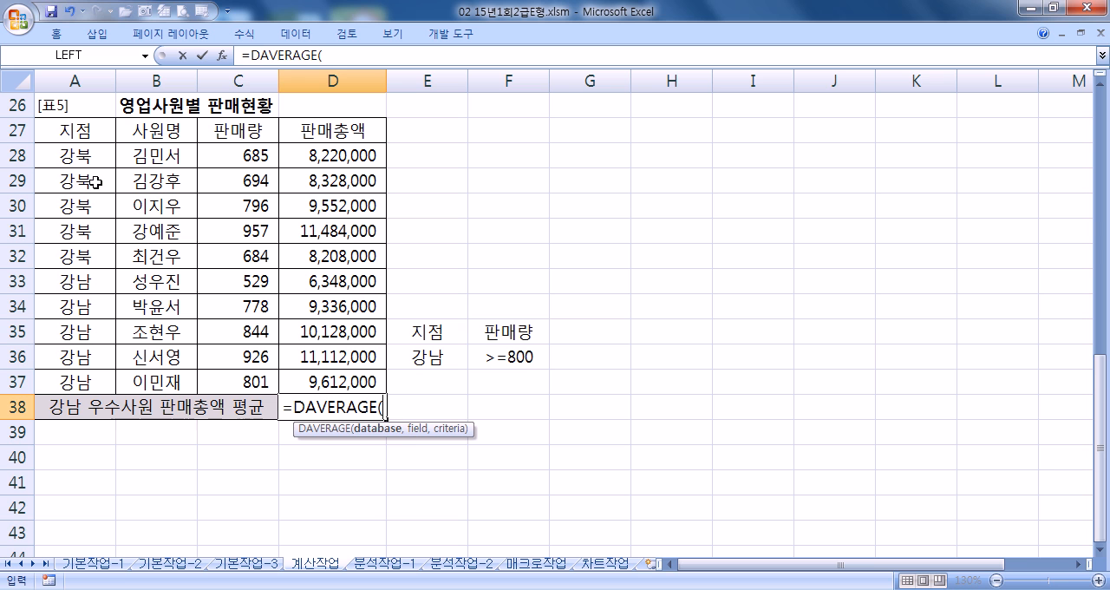
drag(64, 134, 312, 378)
text(,)
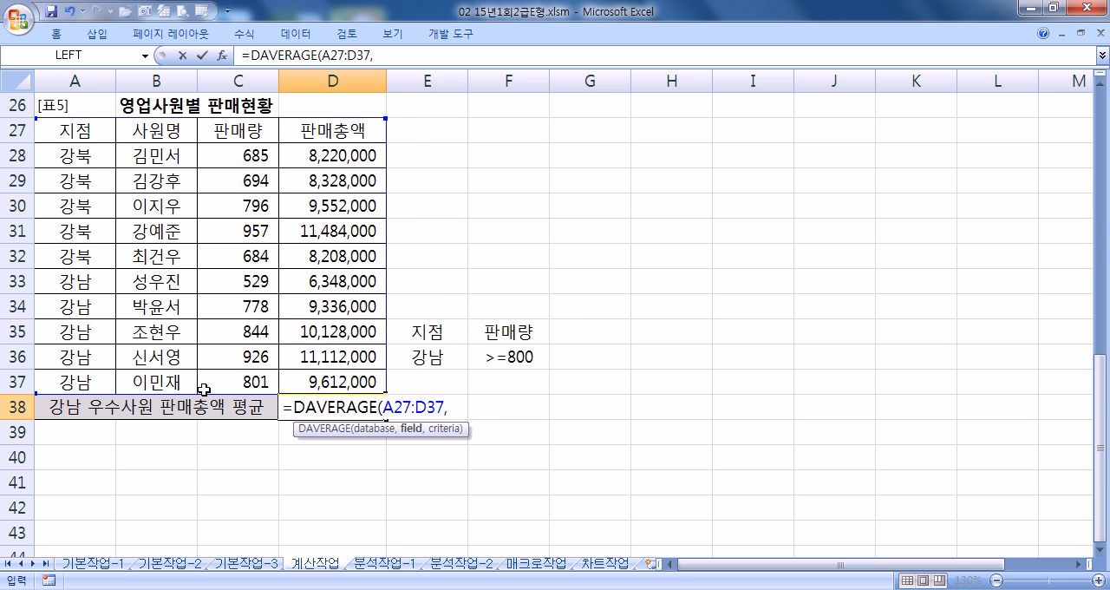
- Complete the D38 formula with heading cell D27 as the field and E35:F36 as the criteria
click(323, 128)
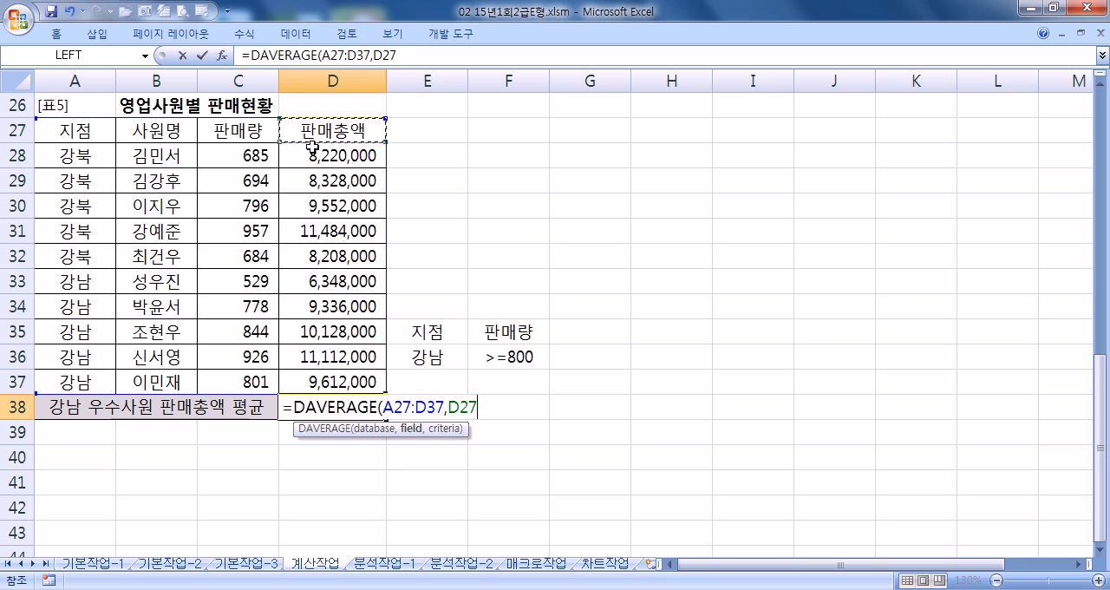
text(,)
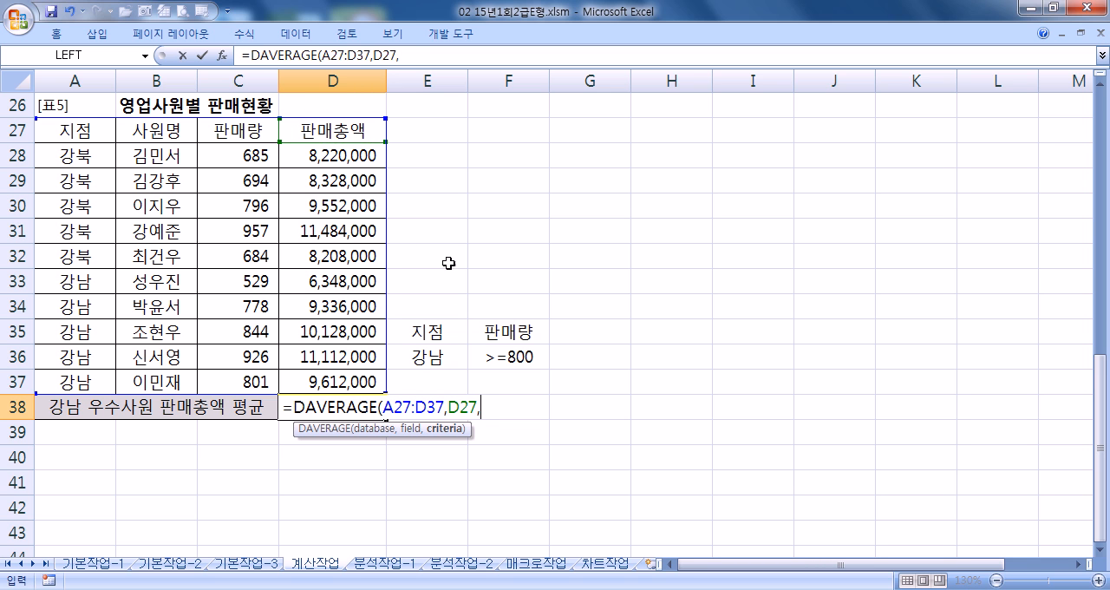
drag(427, 337, 494, 359)
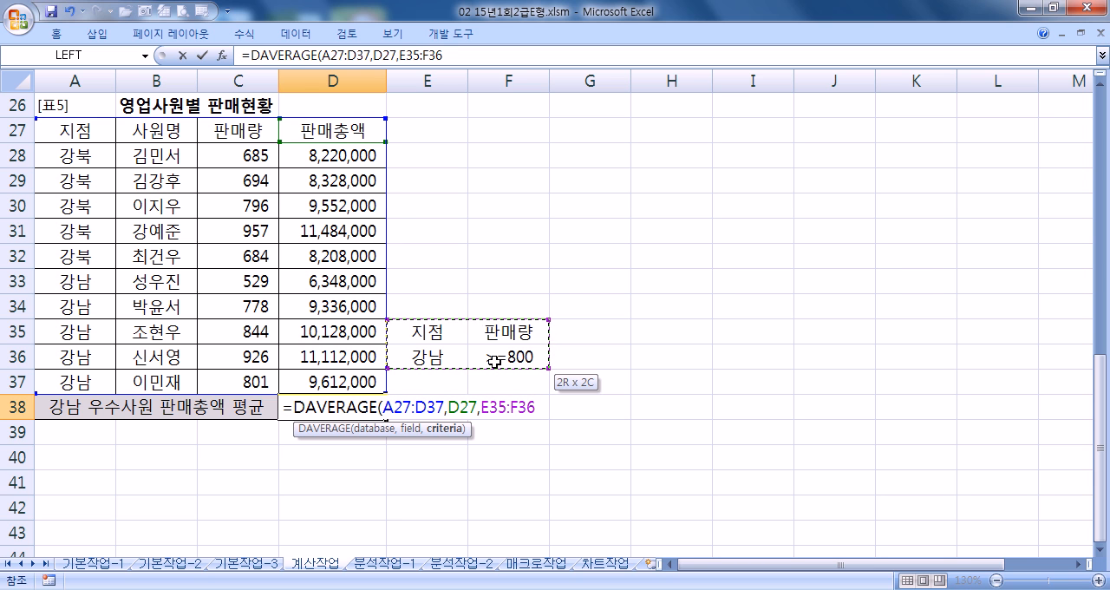
drag(495, 359, 475, 350)
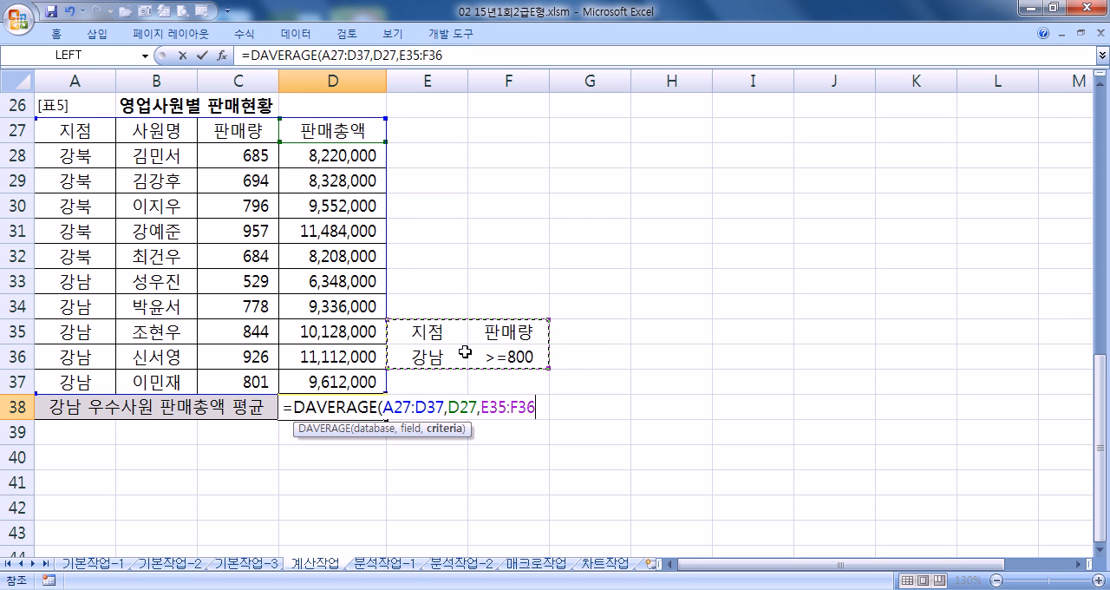
key(Return)
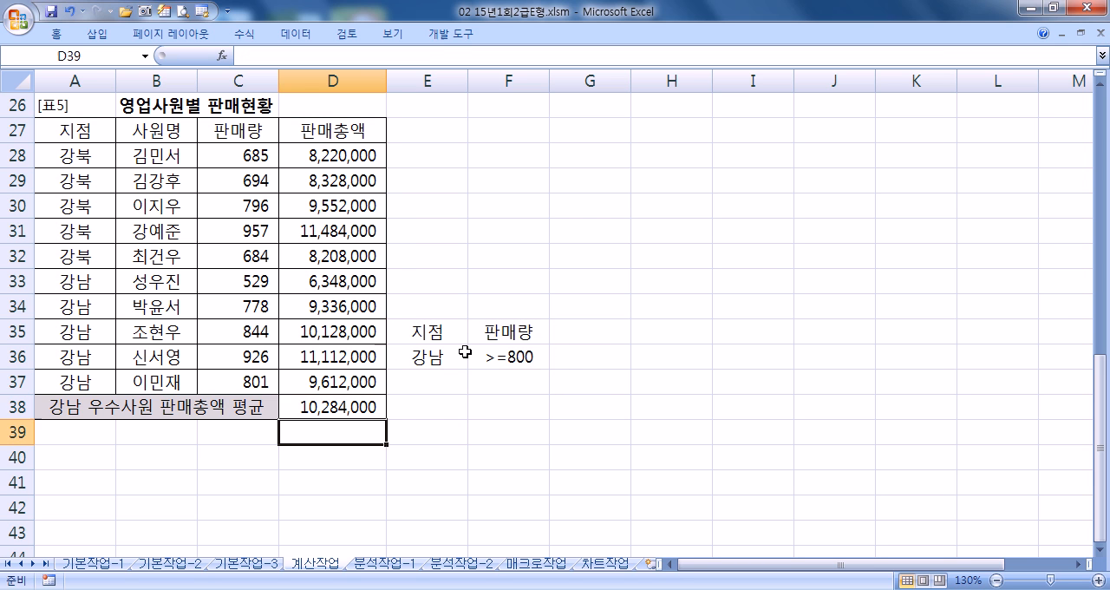
- Check the D38 average against the 강남 rows that meet the >=800 판매량 condition, C35:C37, and their 판매총액 in D35:D37
click(338, 404)
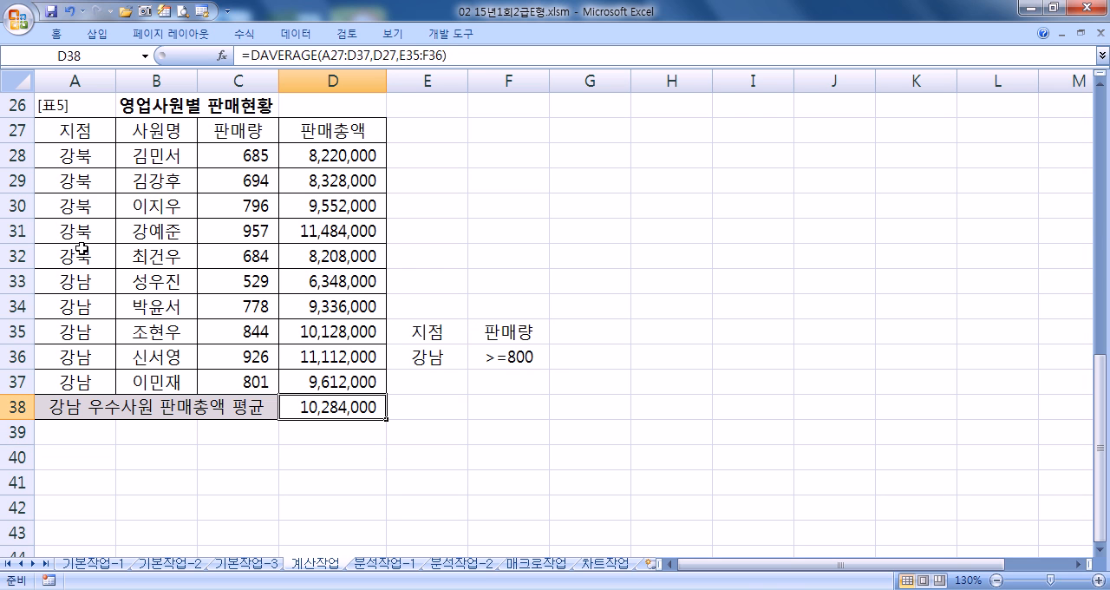
drag(91, 289, 327, 290)
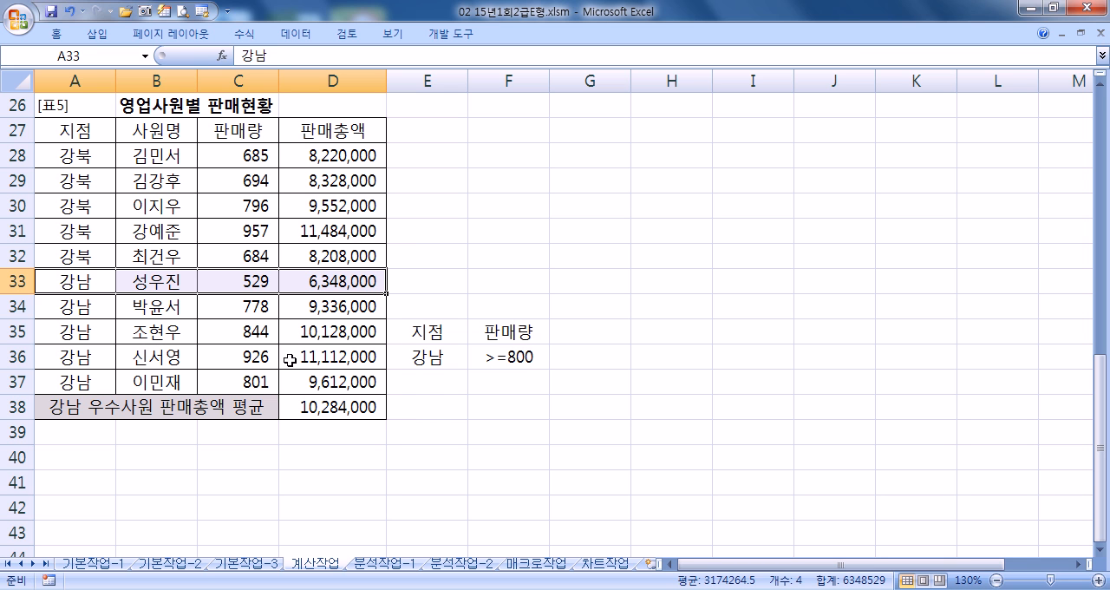
click(510, 357)
double_click(539, 356)
key(Escape)
click(76, 284)
drag(75, 284, 254, 286)
click(251, 302)
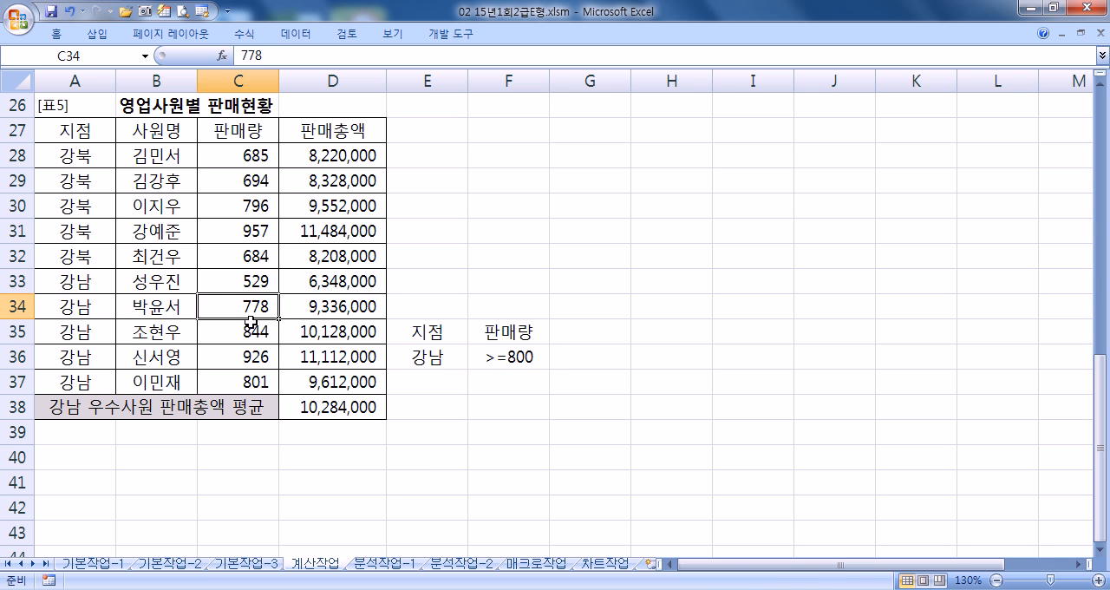
drag(253, 325, 259, 386)
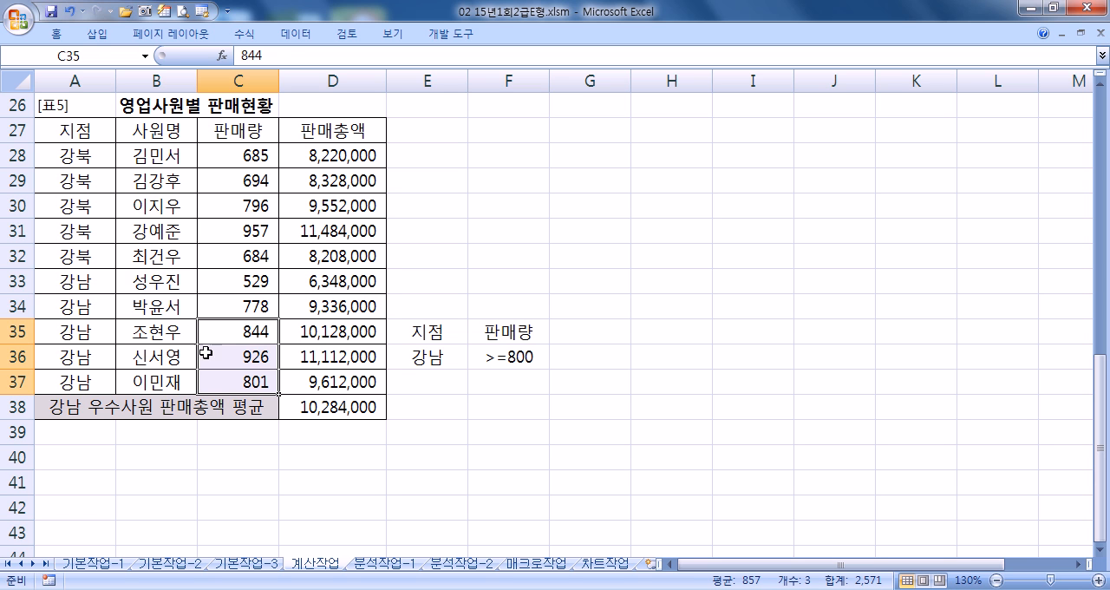
drag(305, 327, 297, 385)
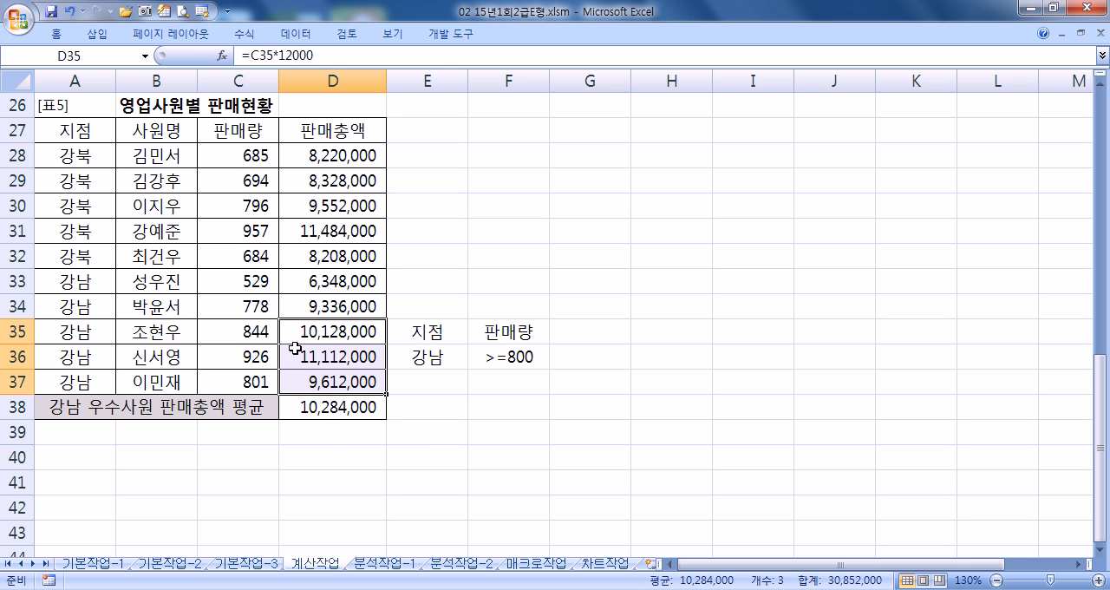
- Copy the D38 formula =DAVERAGE(A27:D37,D27,E35:F36) into Notepad below the VLOOKUP formula, and return to the Excel workbook
click(295, 408)
drag(460, 54, 173, 64)
key(ctrl+c)
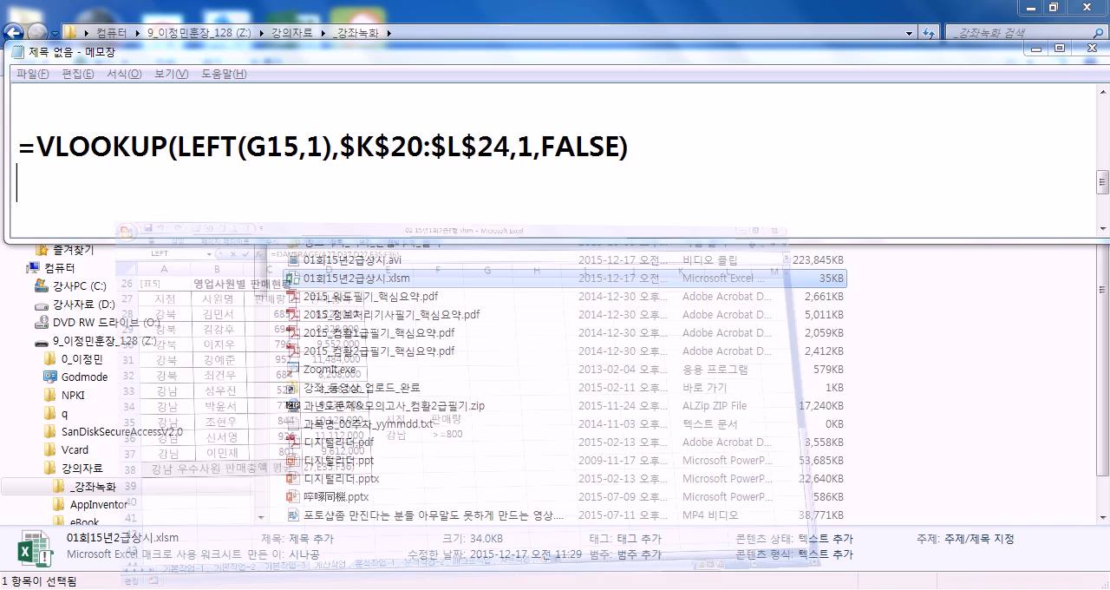
key(Return)
key(ctrl+v)
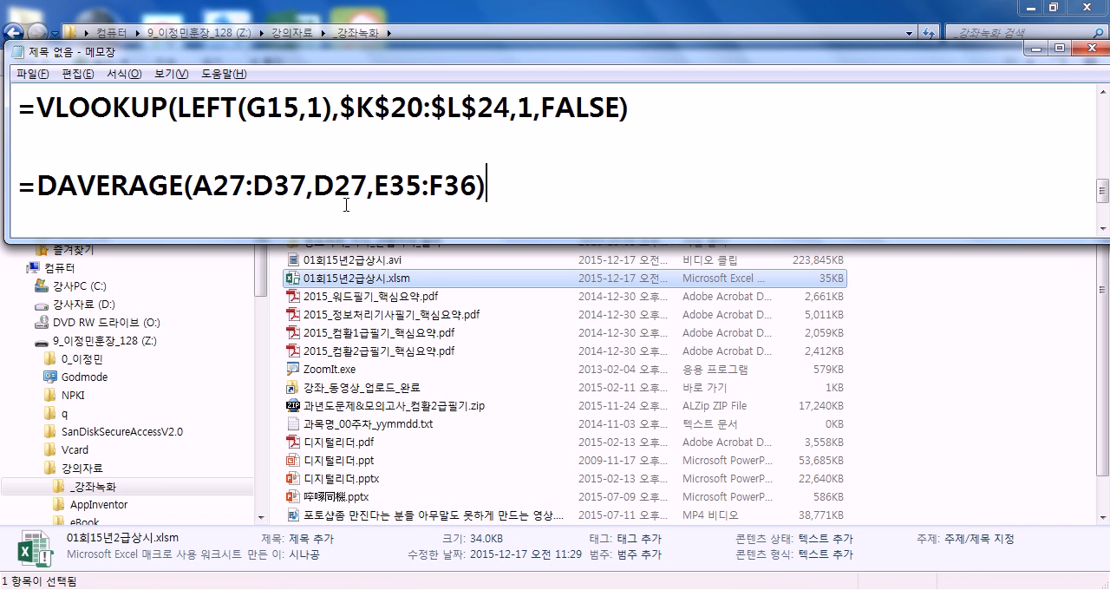
key(Return)
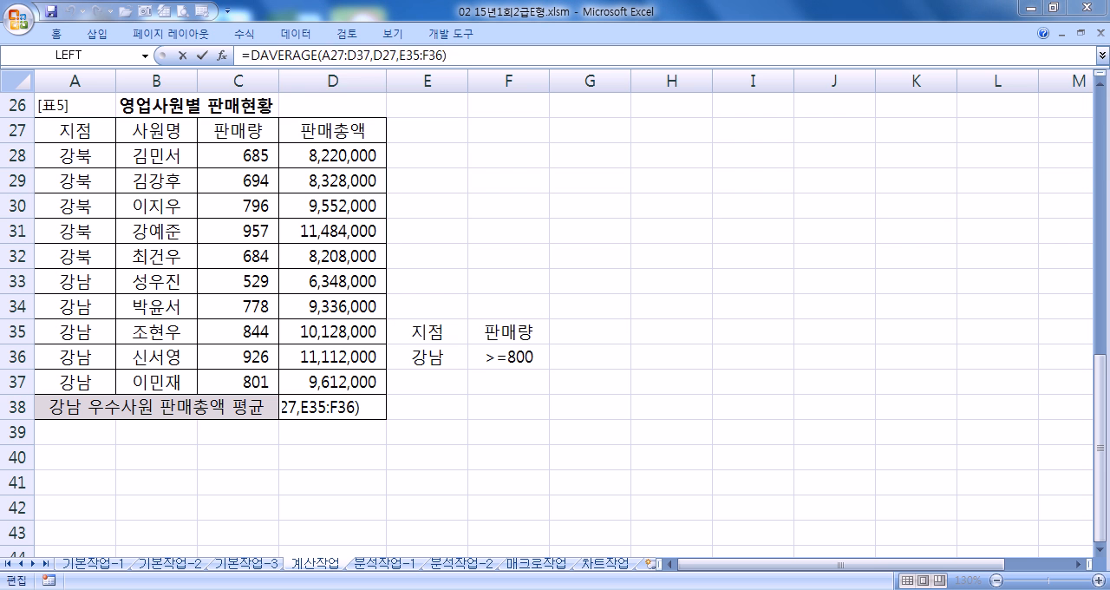
click(496, 589)
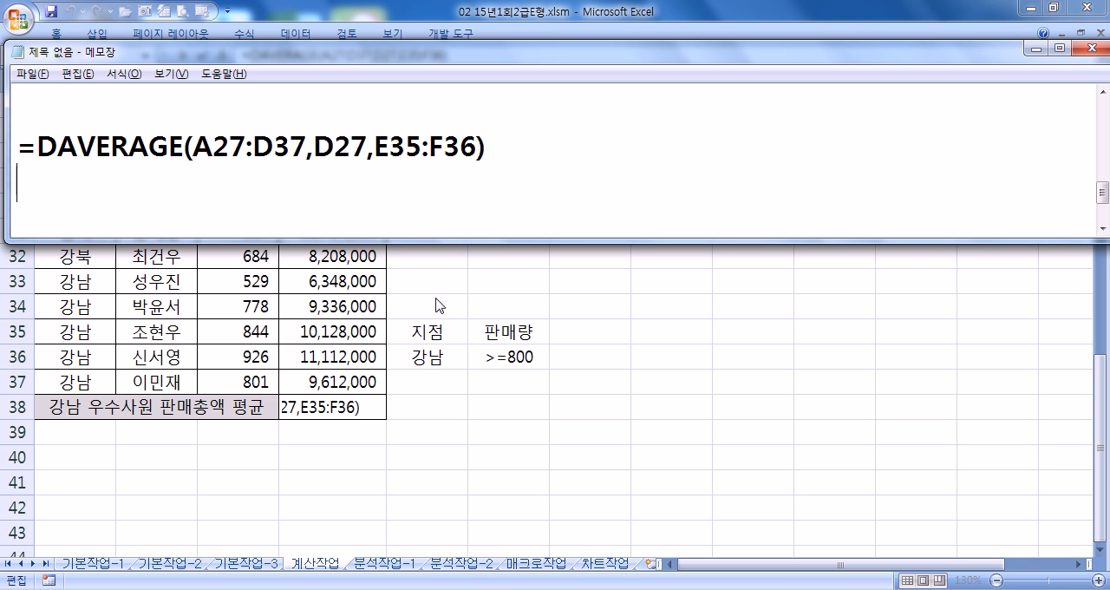
- Return to the Excel workbook and, on the 분석작업-1 sheet, define the name 수익률 for cell A20
key(alt+Tab)
click(407, 557)
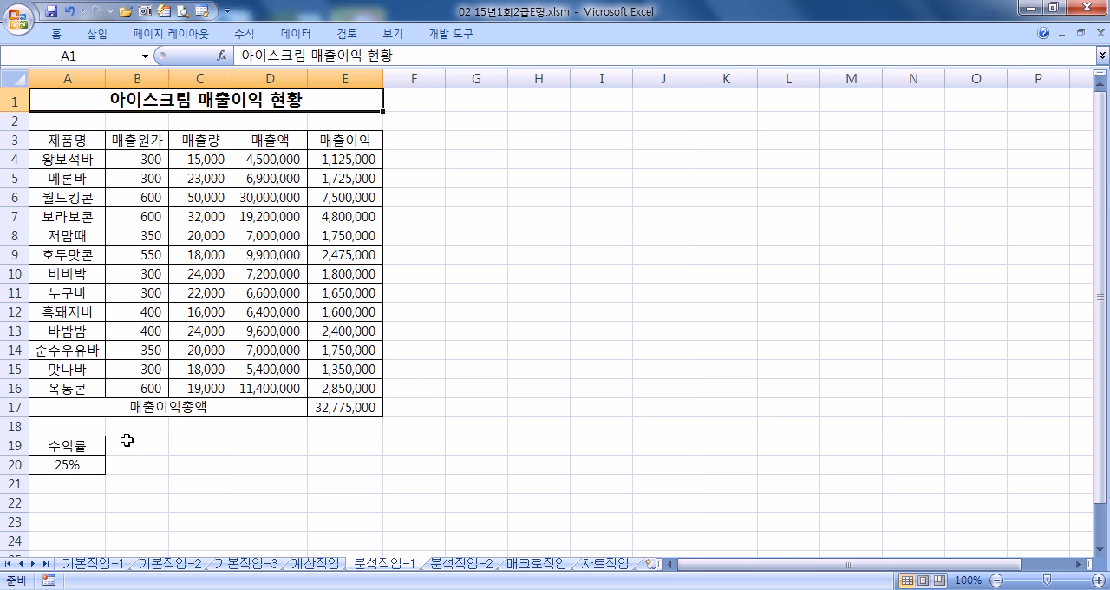
click(79, 464)
scroll(215, 395, down, 3)
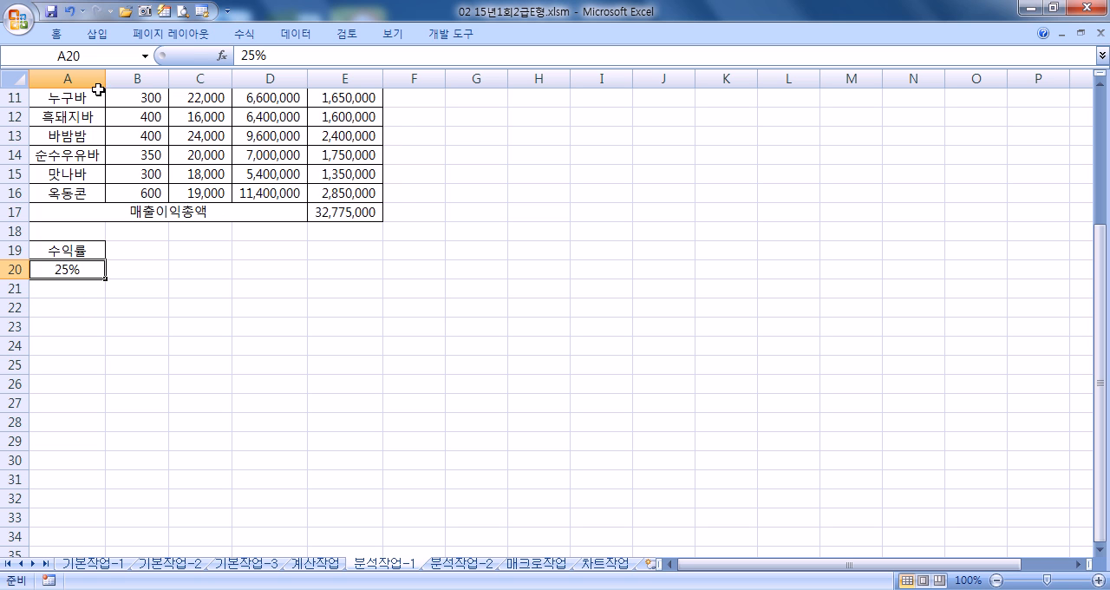
click(104, 55)
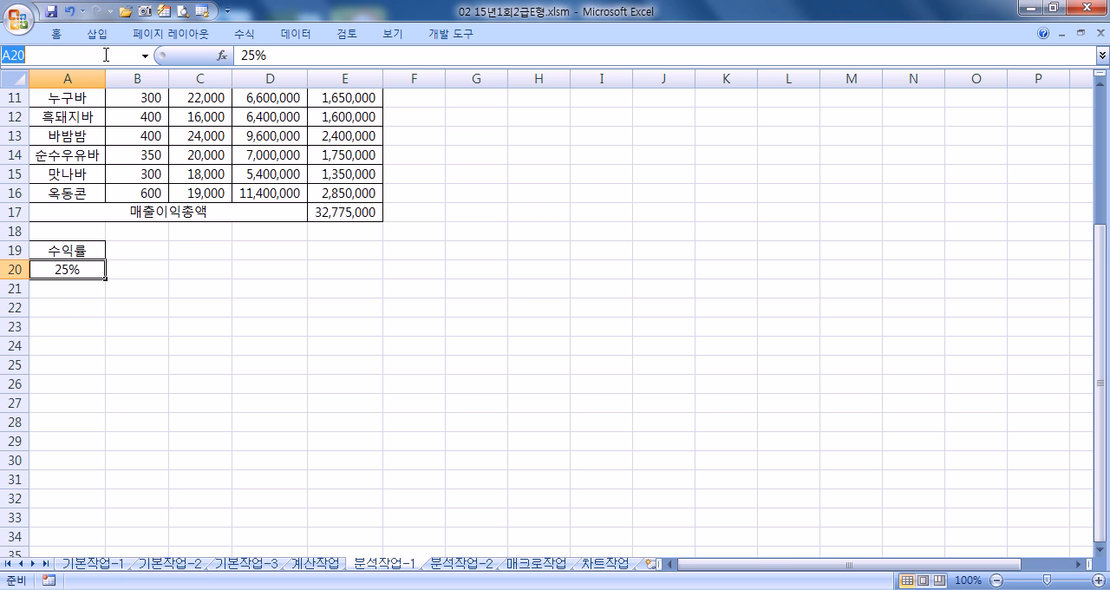
text(TNDLR)
key(BackSpace)
key(BackSpace)
key(BackSpace)
key(BackSpace)
key(BackSpace)
text(수익류)
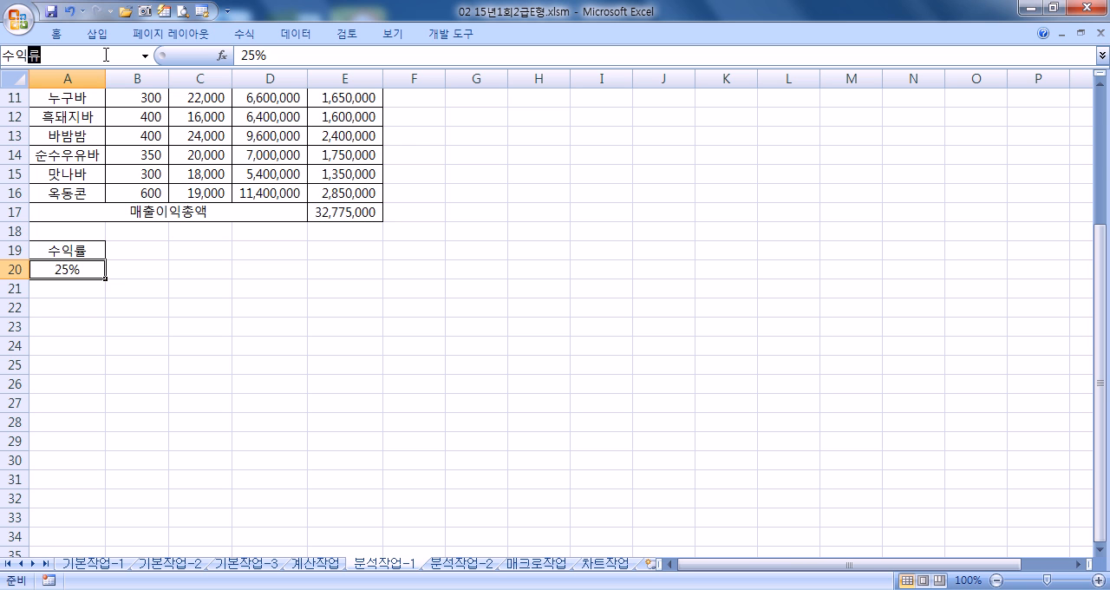
key(Return)
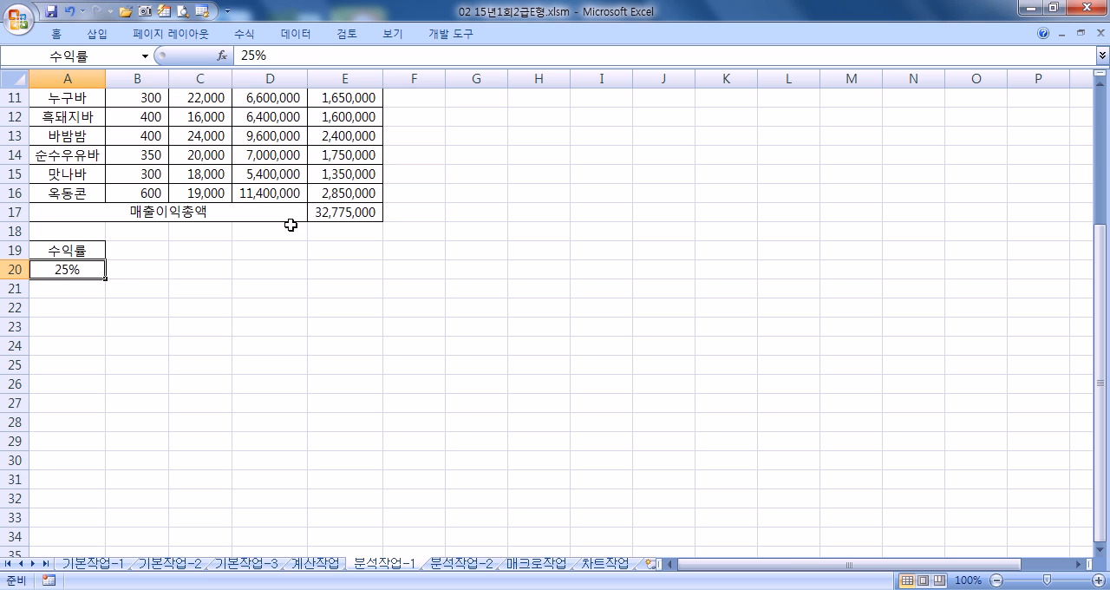
- Define the name 매출이익총액 for the total in cell E17, and check the name given to A20
click(337, 210)
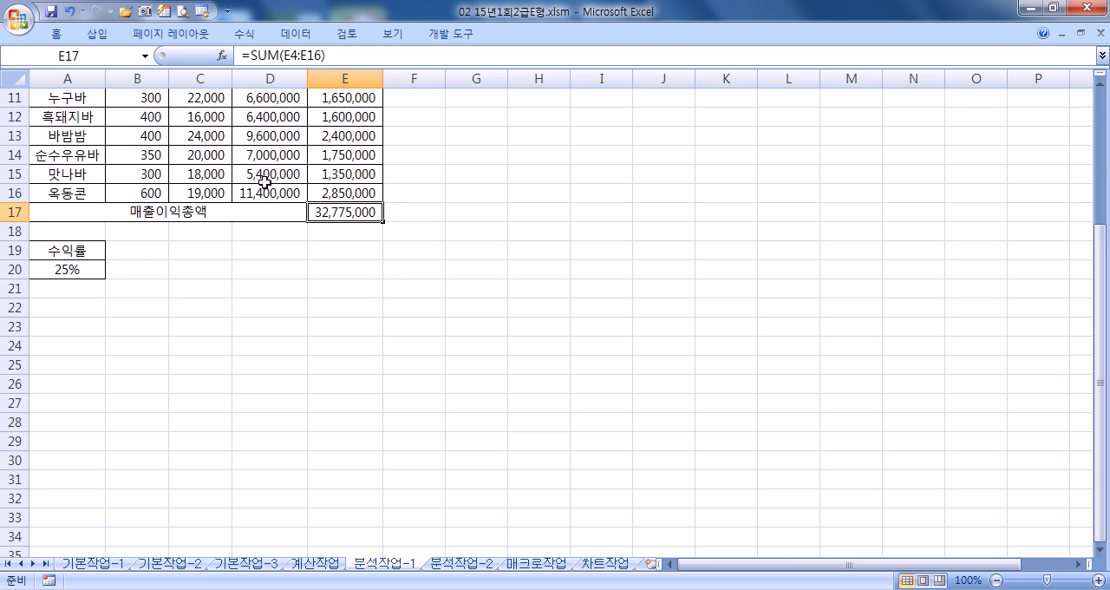
click(110, 54)
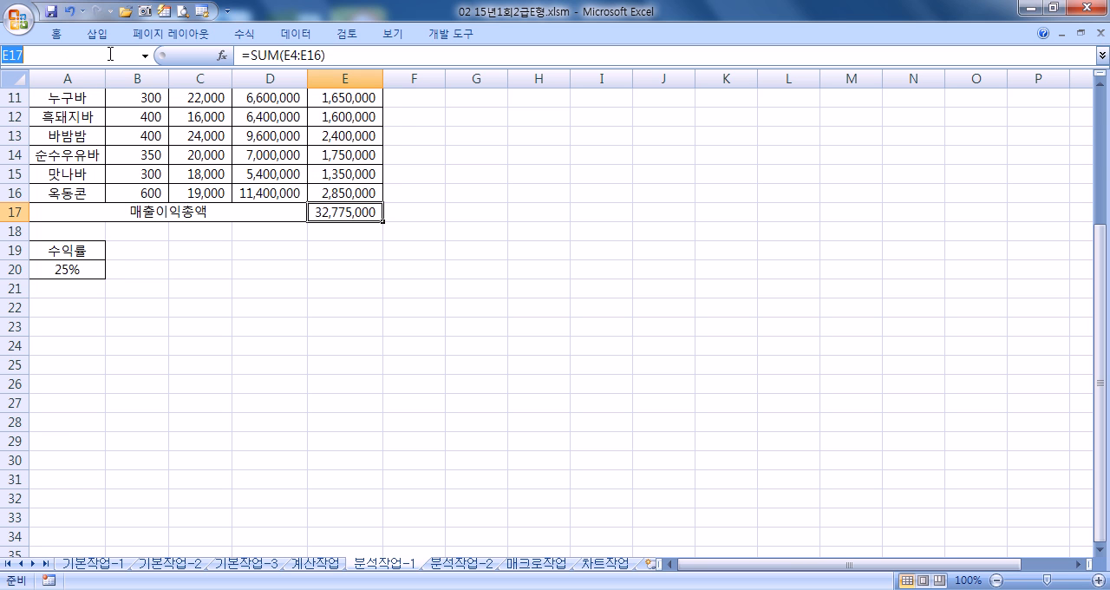
text(매출이익총액)
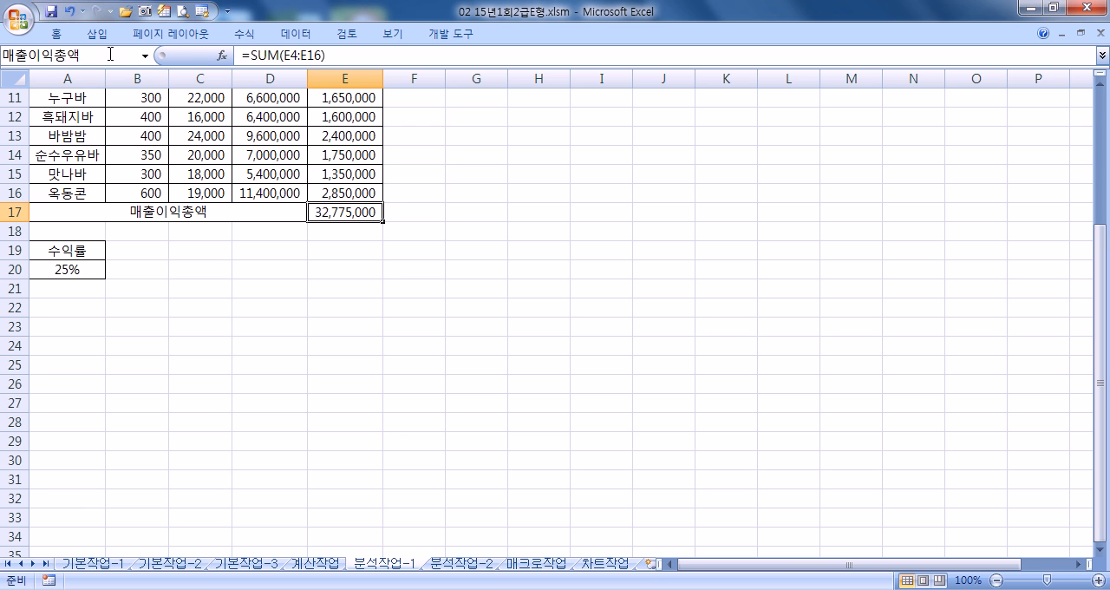
key(Return)
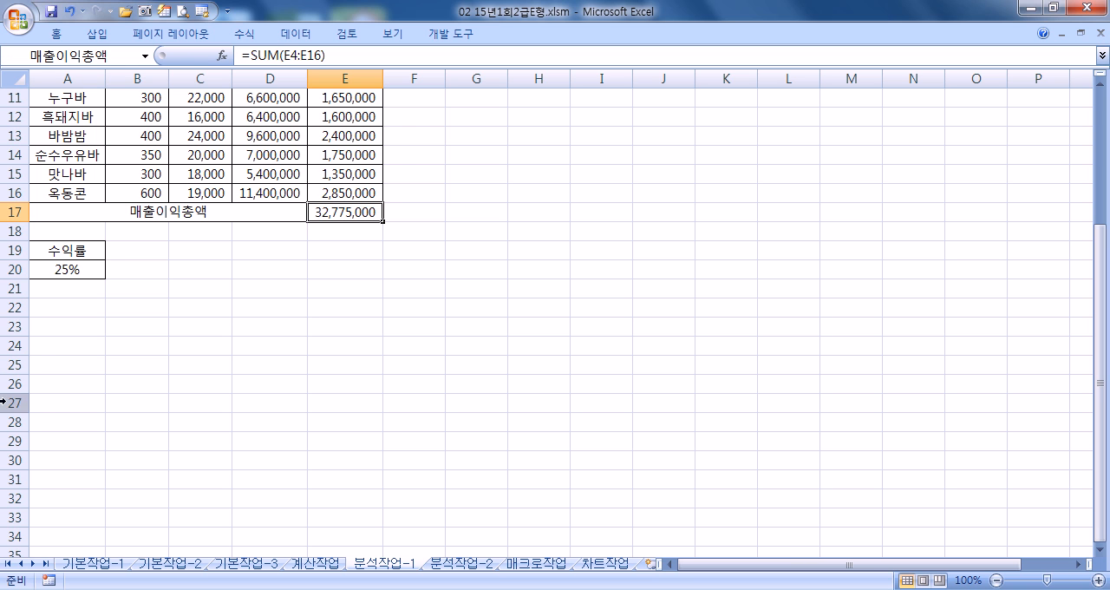
click(80, 264)
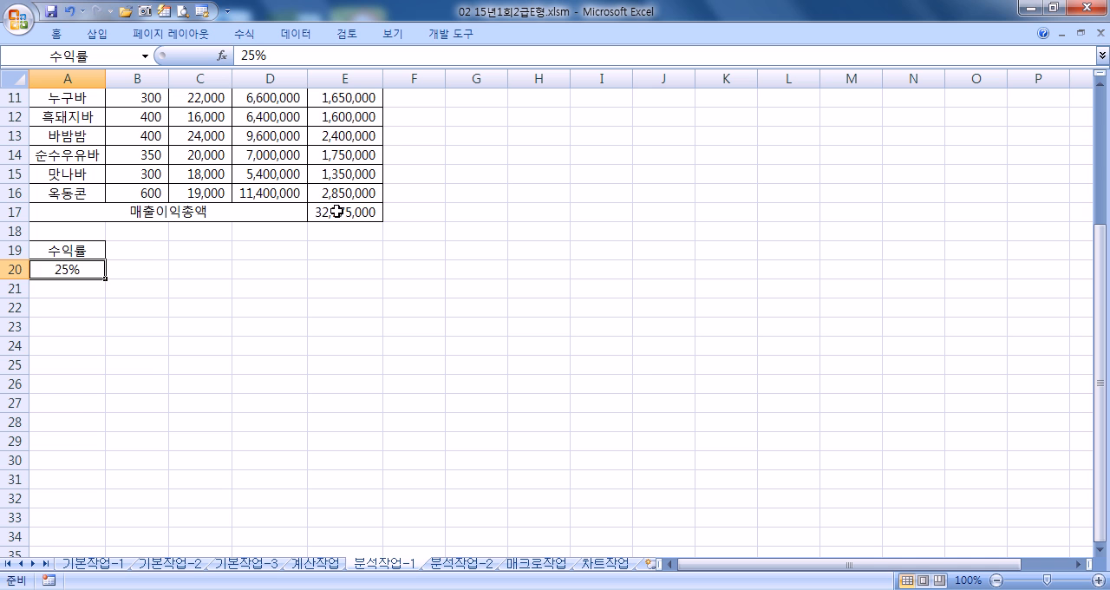
- Start a new what-if scenario in the Scenario Manager and name it 수익률증가
scroll(258, 319, up, 4)
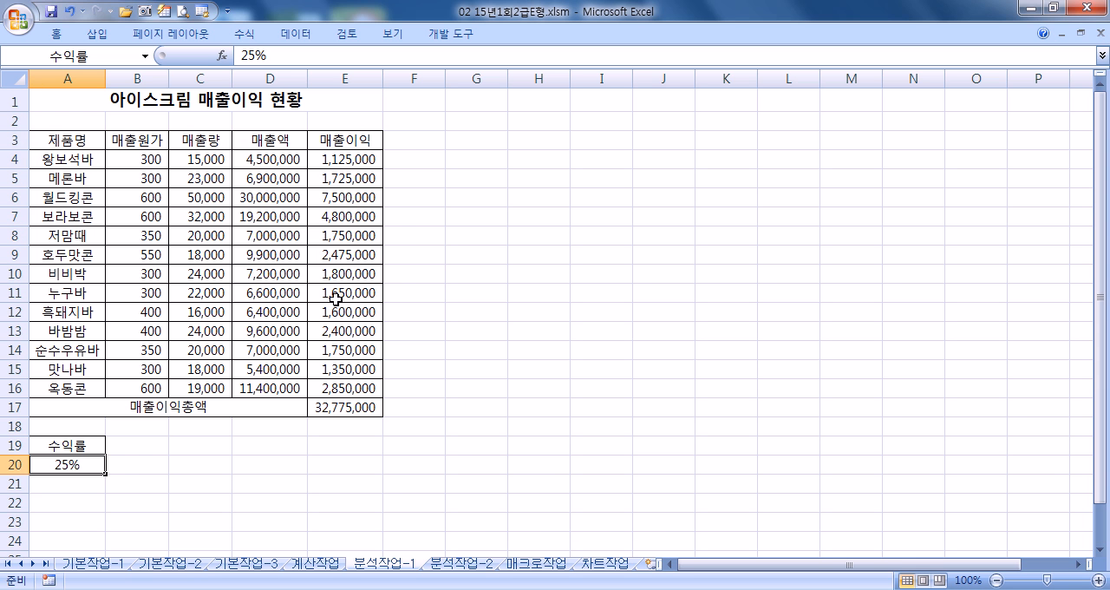
click(423, 228)
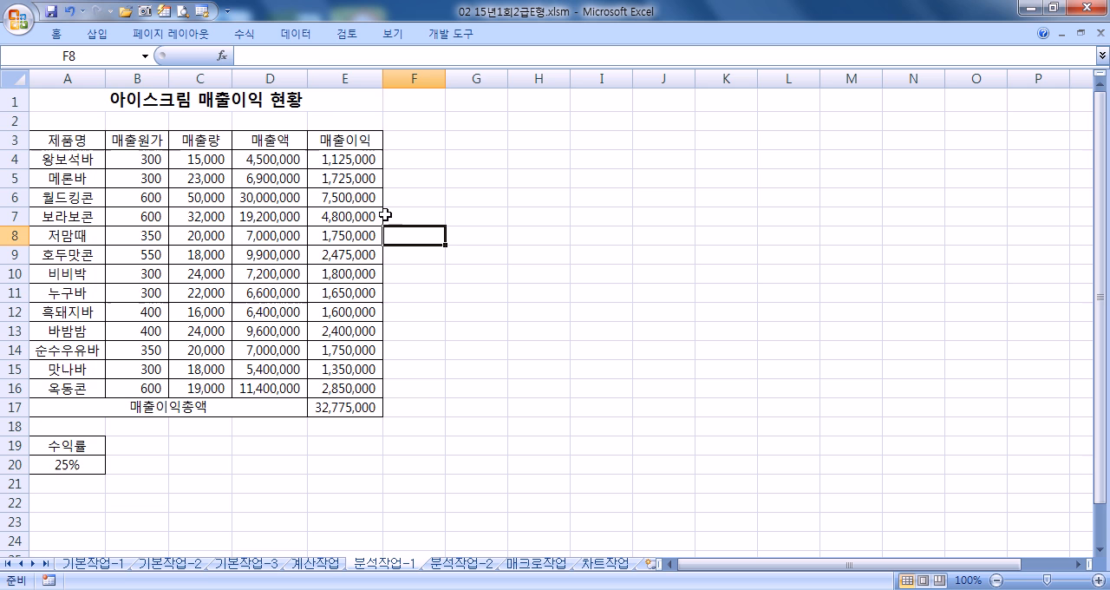
click(300, 37)
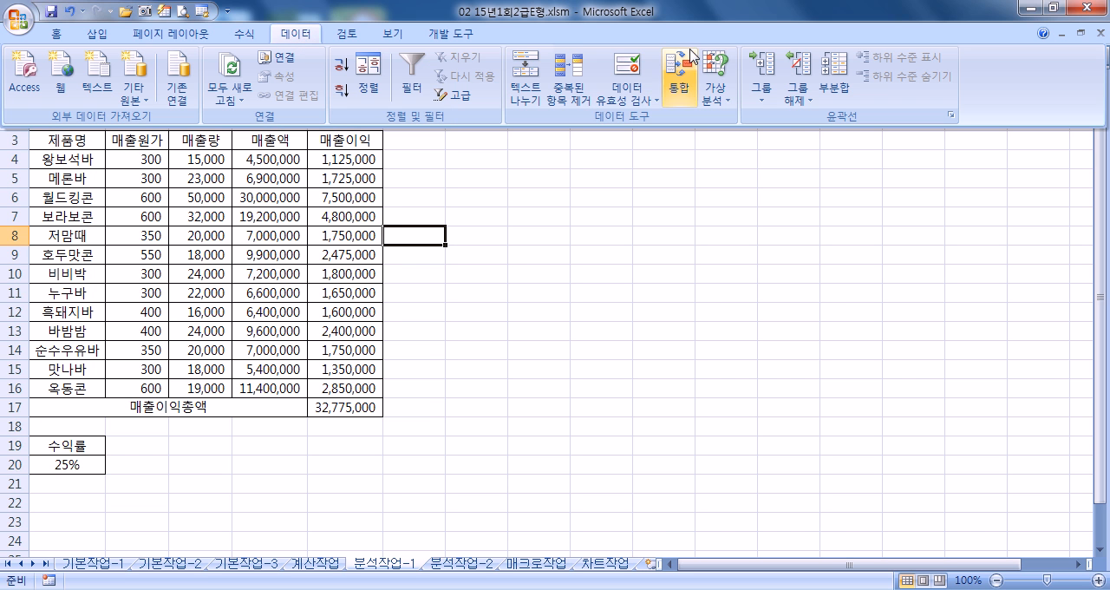
click(717, 102)
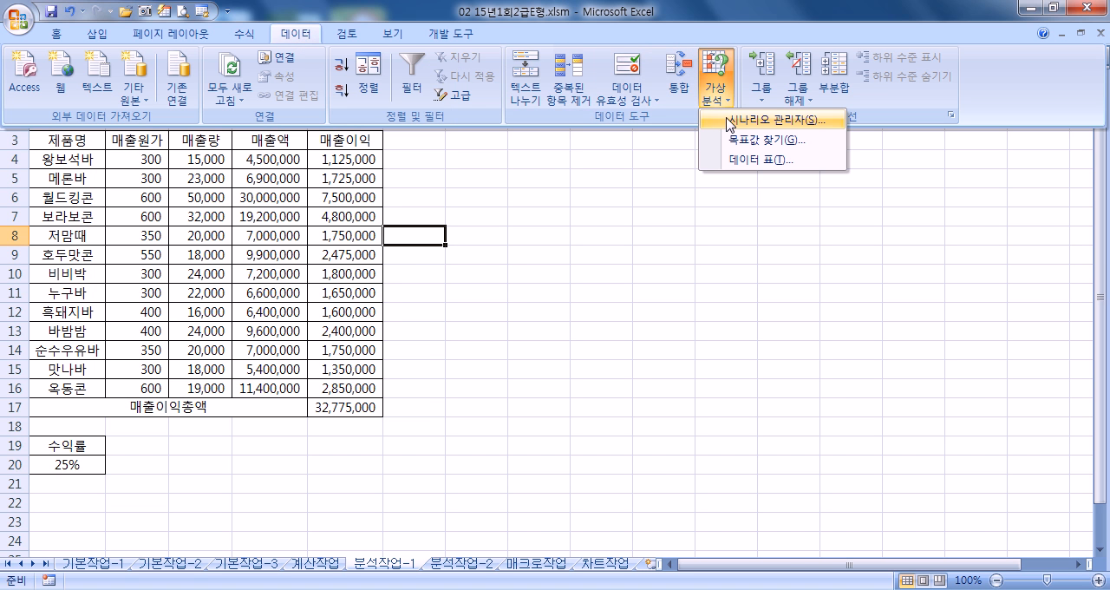
click(729, 121)
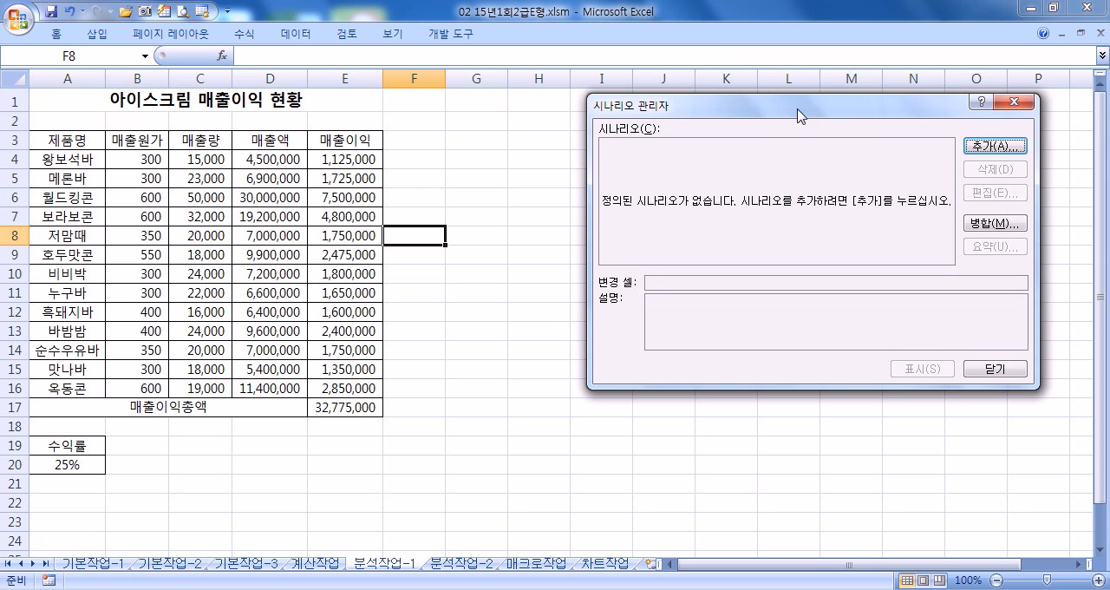
drag(798, 112, 699, 122)
click(912, 149)
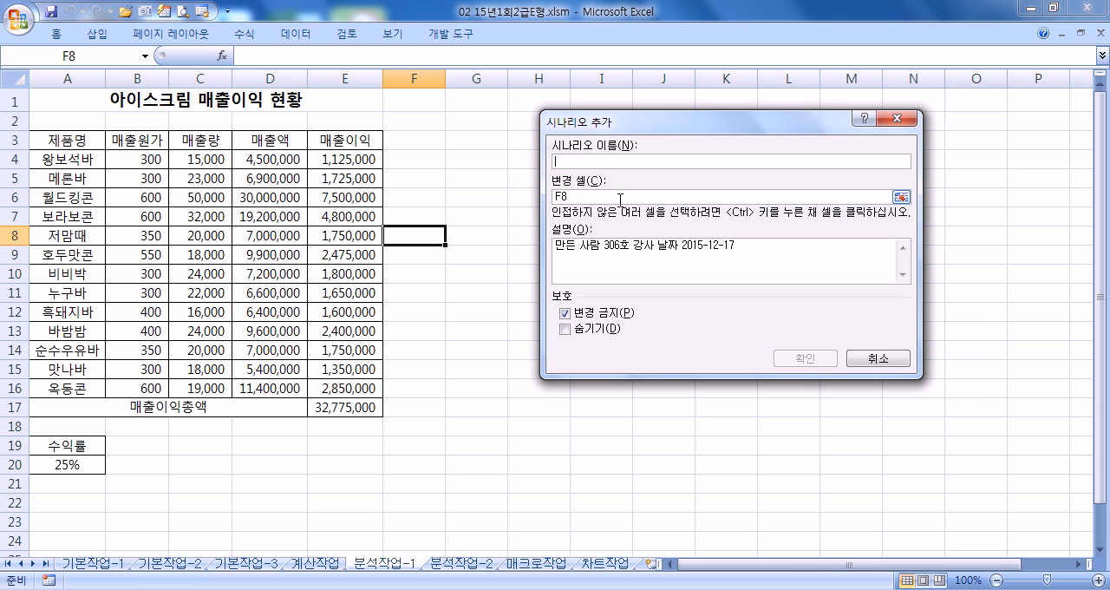
text(수익률)
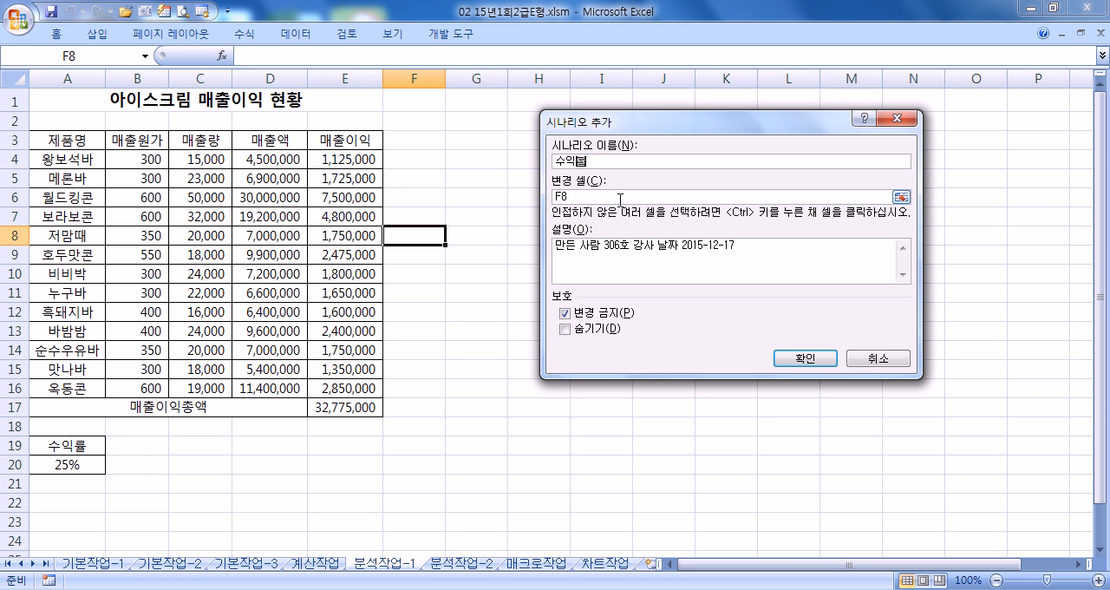
text(증가)
key(Tab)
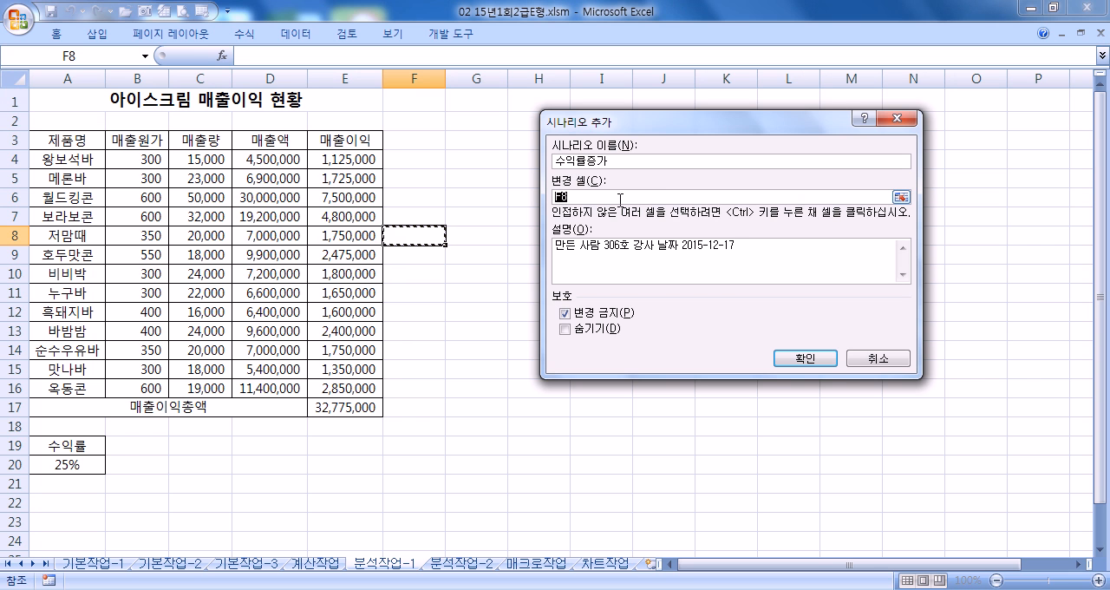
- Use A20 as the changing cell of 수익률증가 with a 수익률 value of 0.3, and continue to a further scenario
click(74, 464)
scroll(92, 466, down, 3)
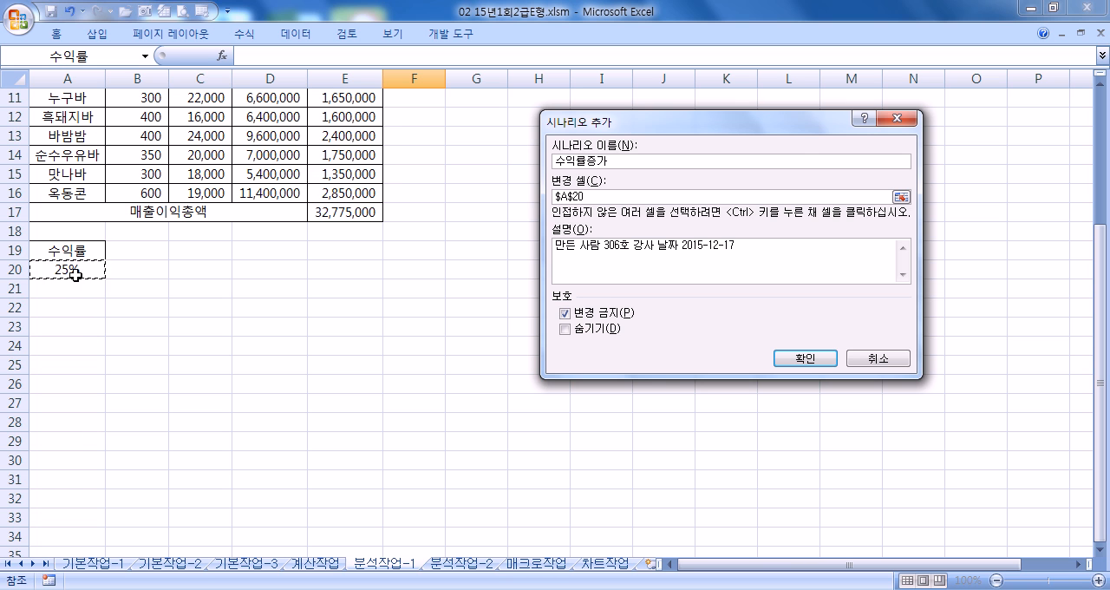
drag(726, 126, 603, 71)
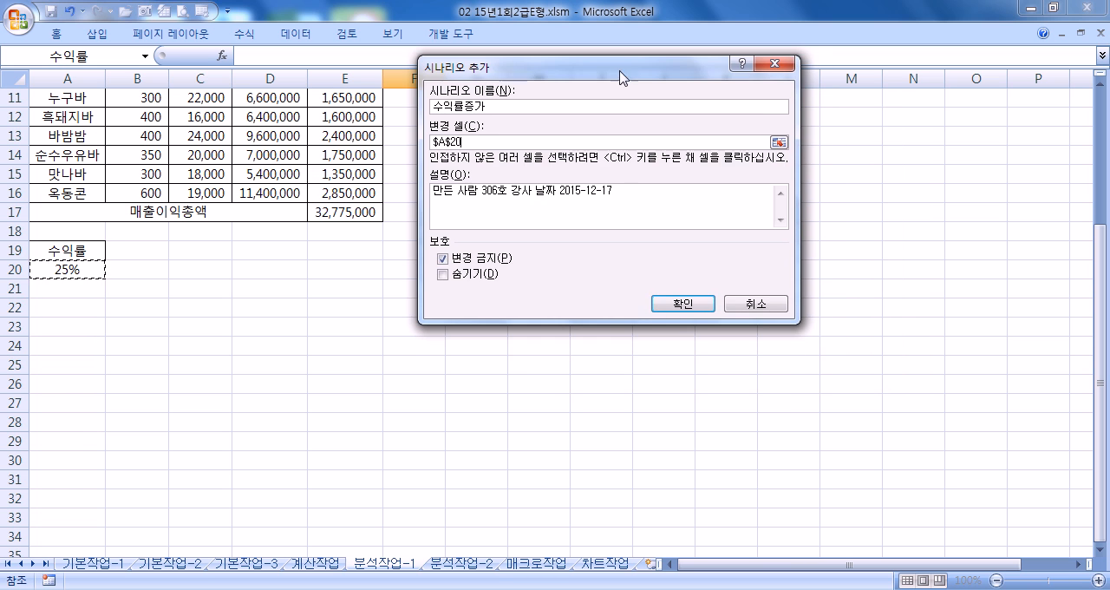
click(686, 305)
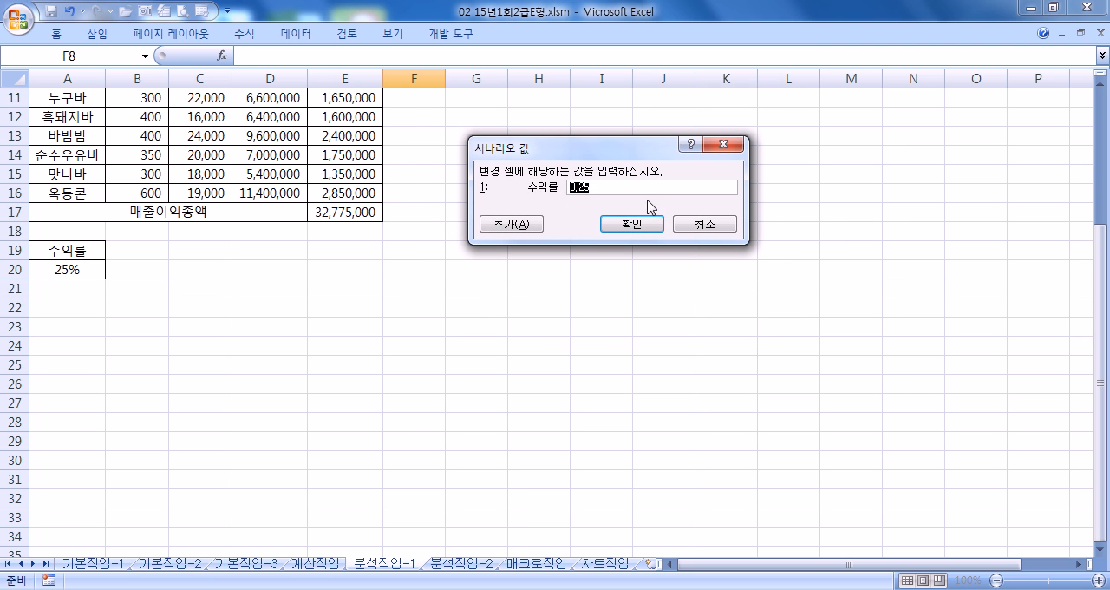
text(0.)
click(515, 227)
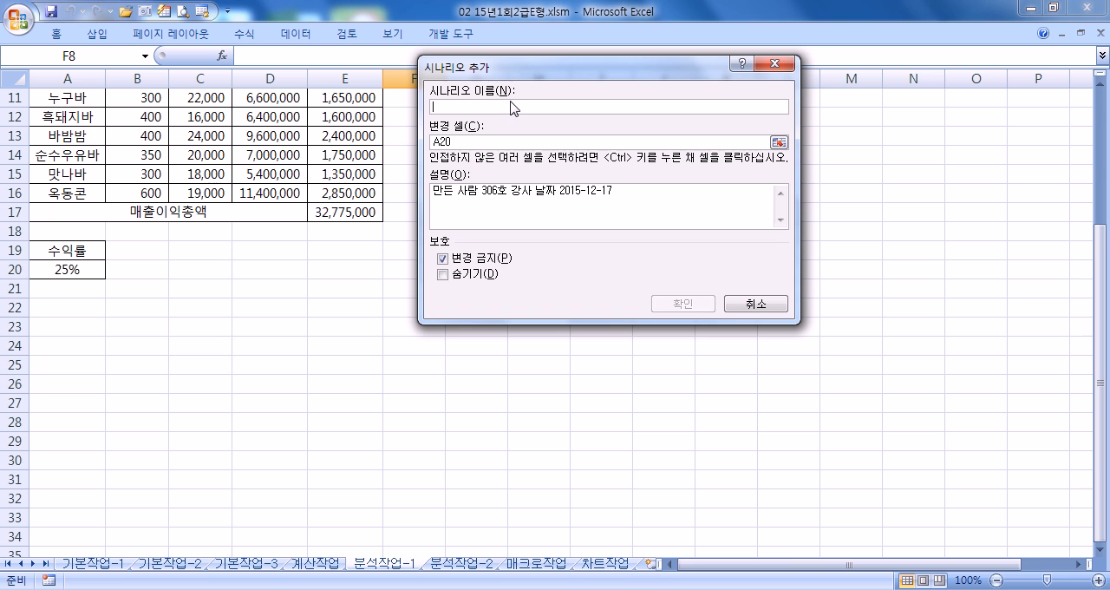
- Add the scenario 수익률인하 with changing cell A20 and a 수익률 value of 0.2
text(수이)
text(률)
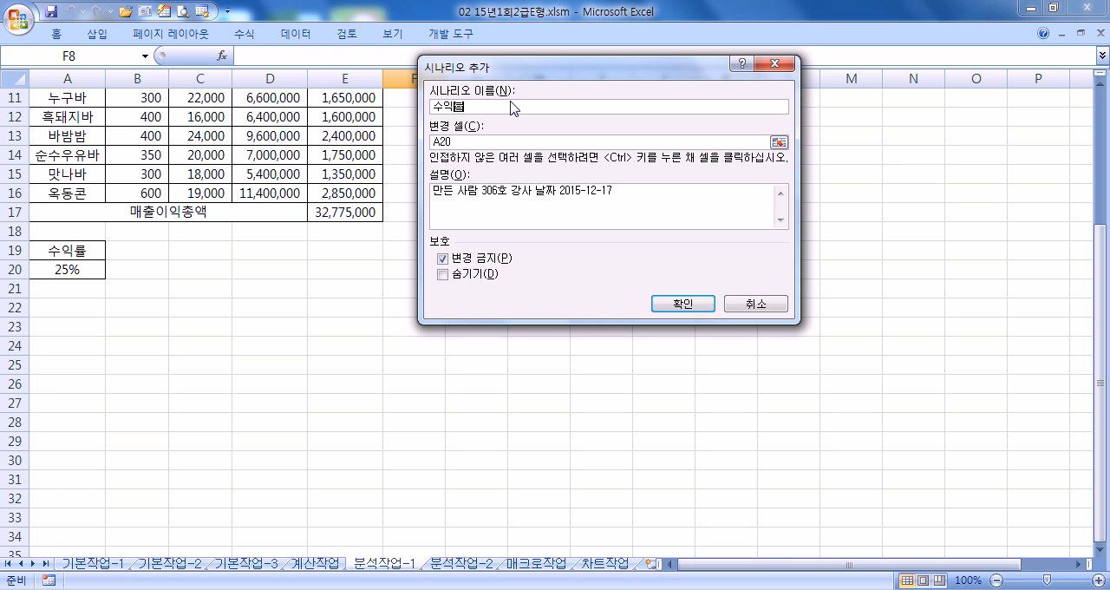
text(인하)
click(471, 141)
click(664, 303)
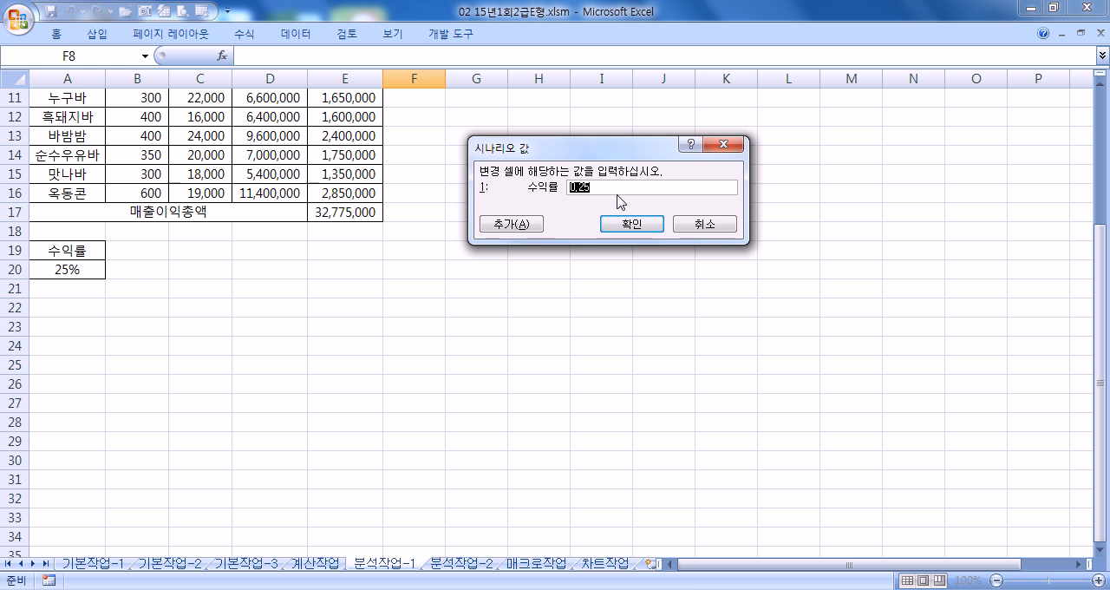
text(0.)
click(630, 227)
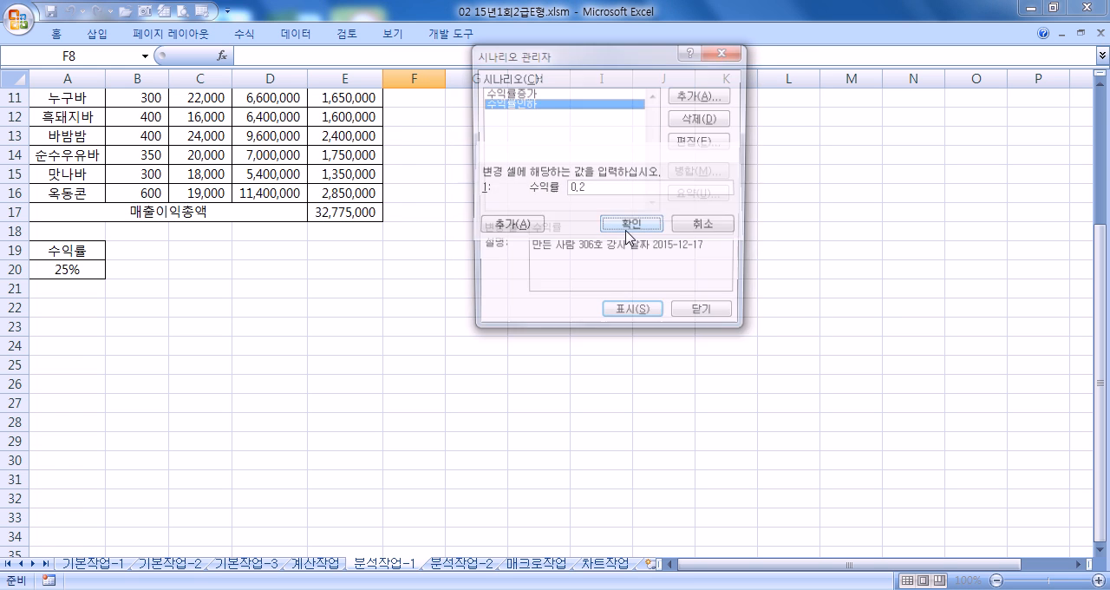
- Create a scenario summary report of both scenarios with E17 as the result cell
click(508, 93)
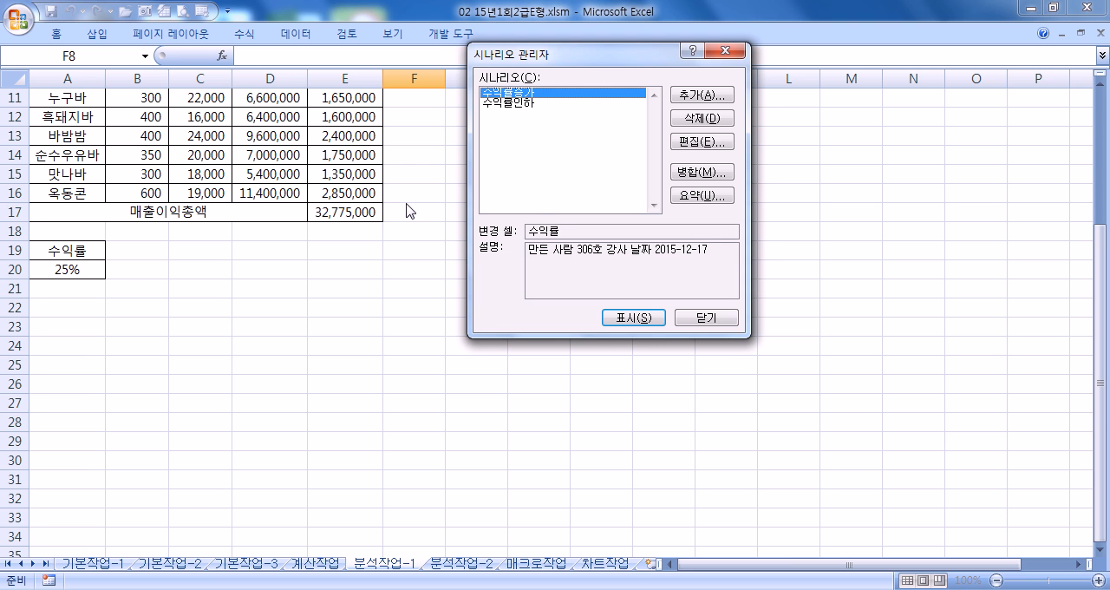
click(694, 196)
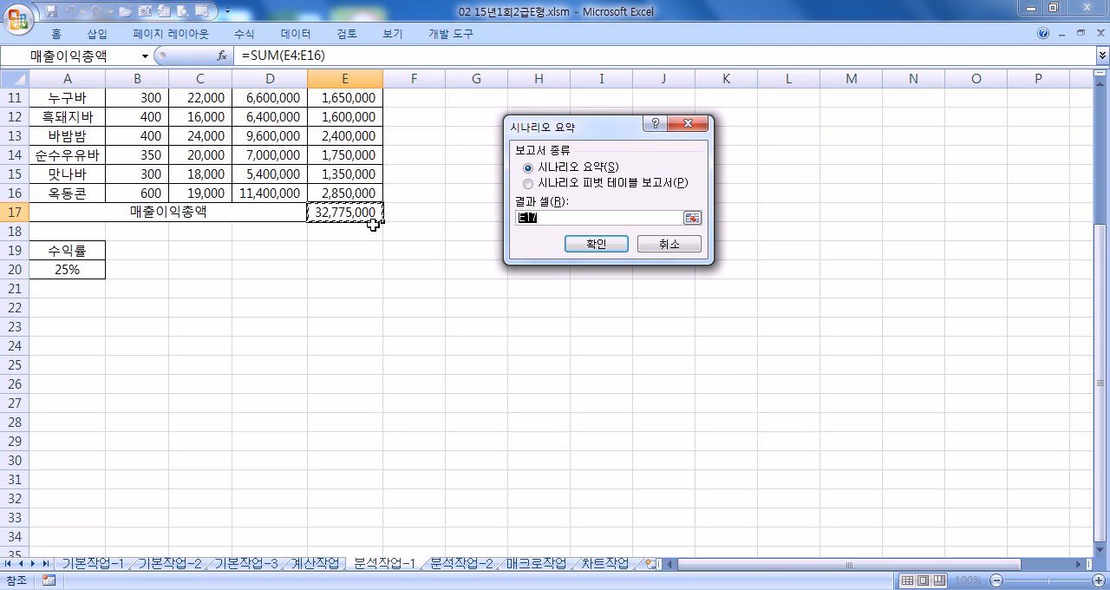
click(598, 245)
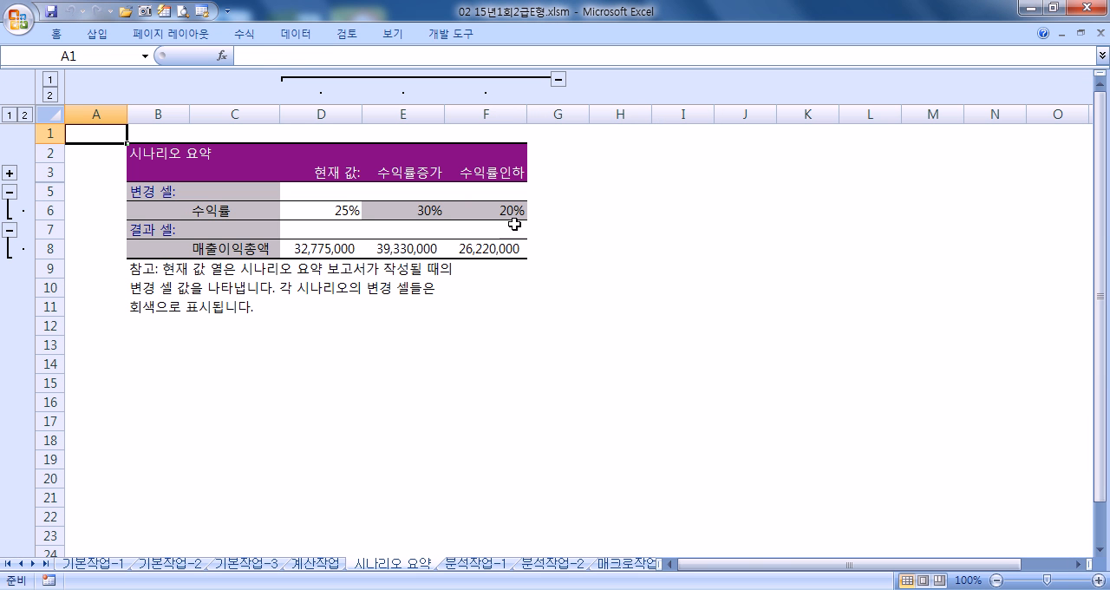
- Review the current, 수익률증가 and 수익률인하 values in the 시나리오 요약 report, and check its placement before the 분석작업-1 sheet
drag(337, 211, 337, 255)
drag(429, 217, 482, 248)
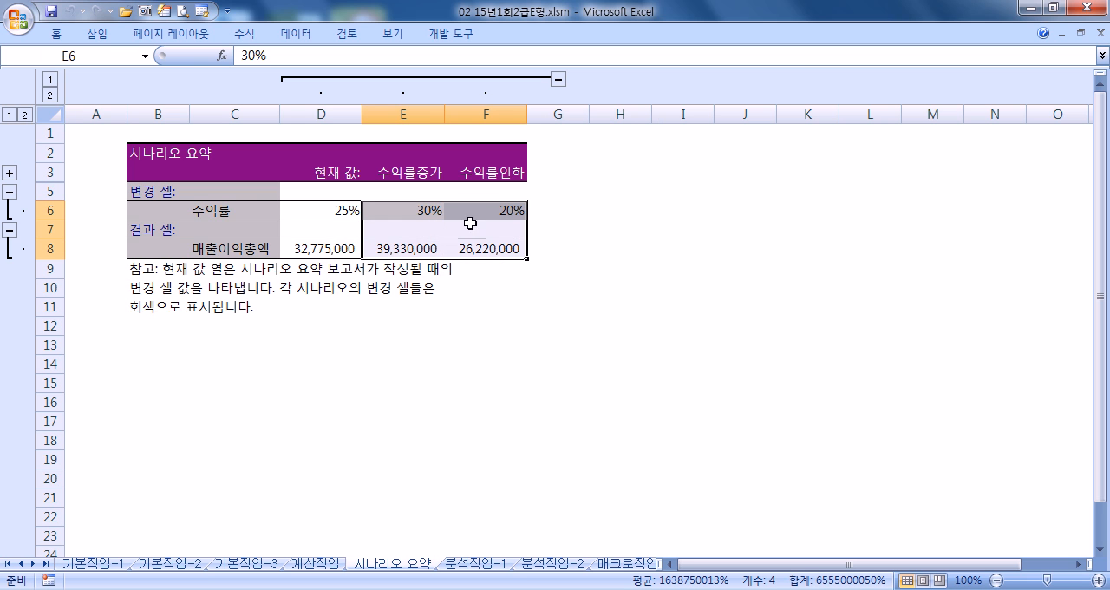
click(431, 249)
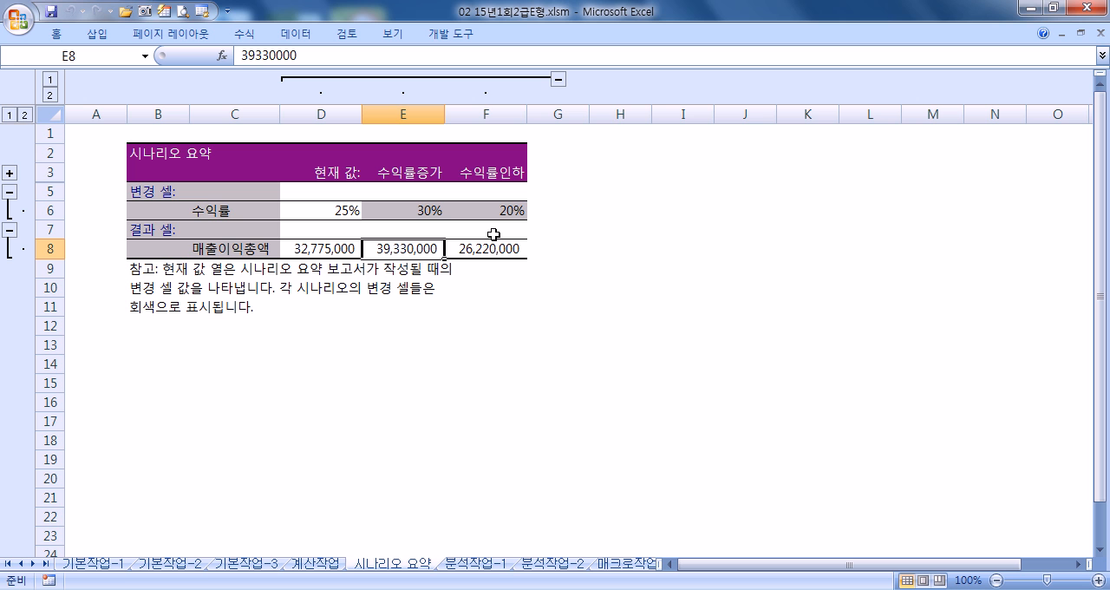
click(491, 564)
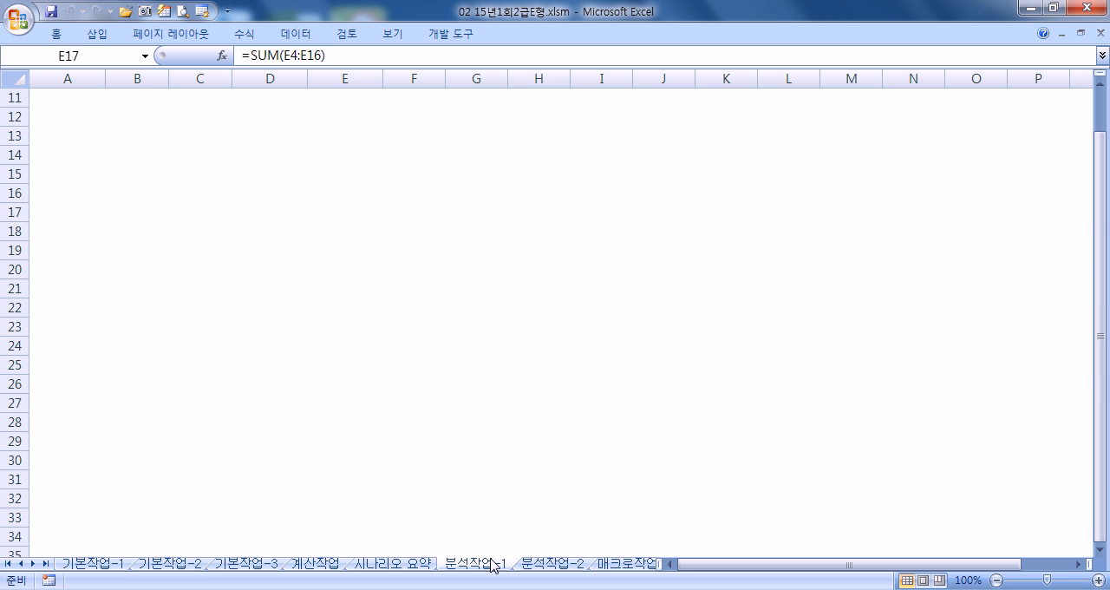
click(395, 565)
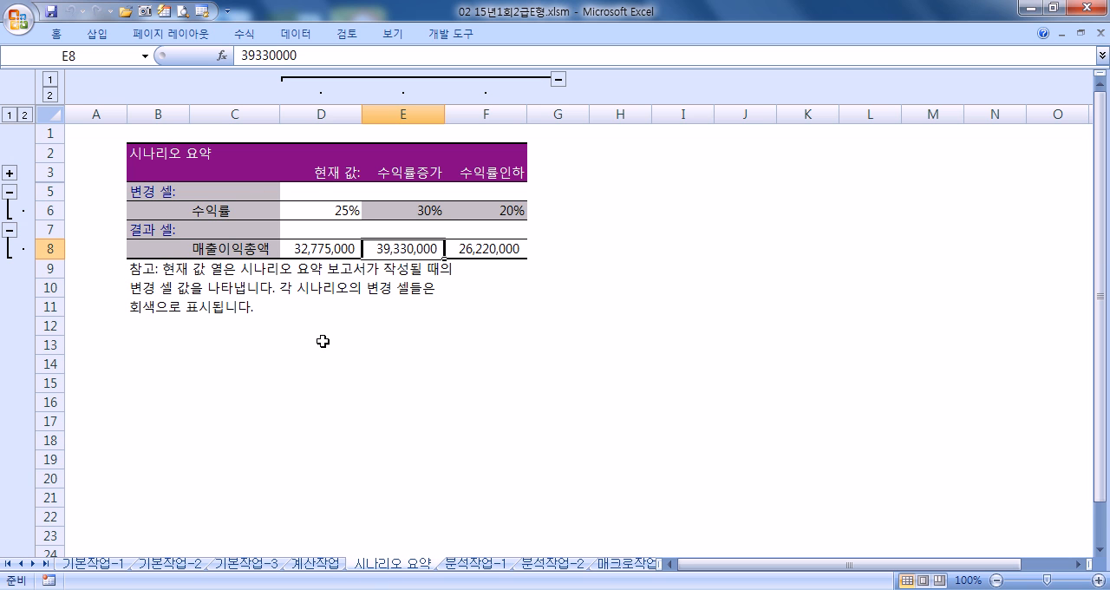
click(326, 379)
click(335, 334)
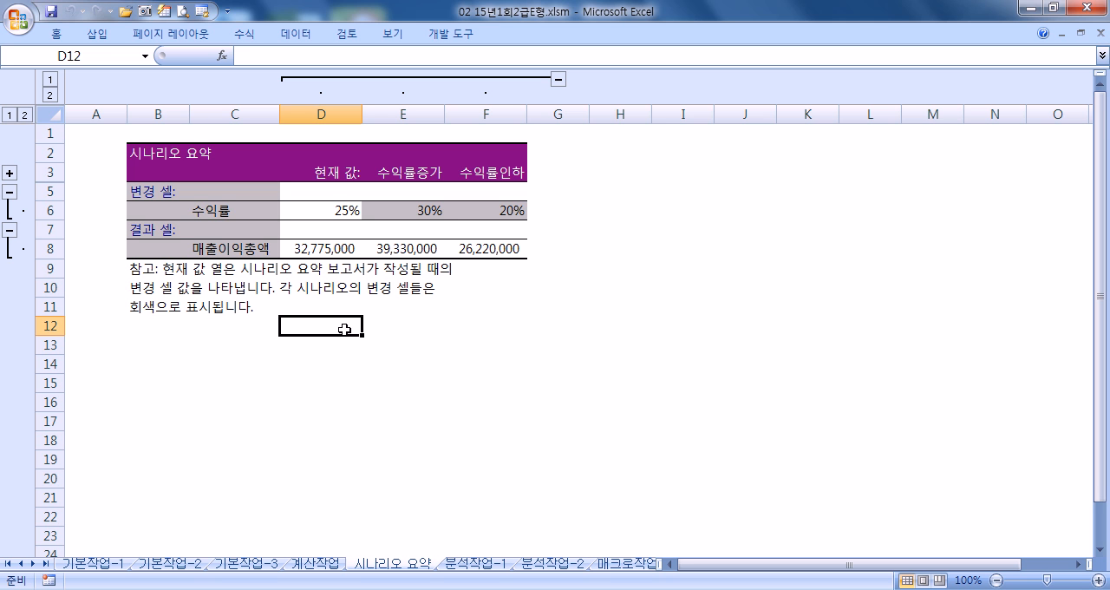
- On the 분석작업-2 sheet, examine the loan inputs in C3:C5 and the monthly payment formula in C6
click(559, 563)
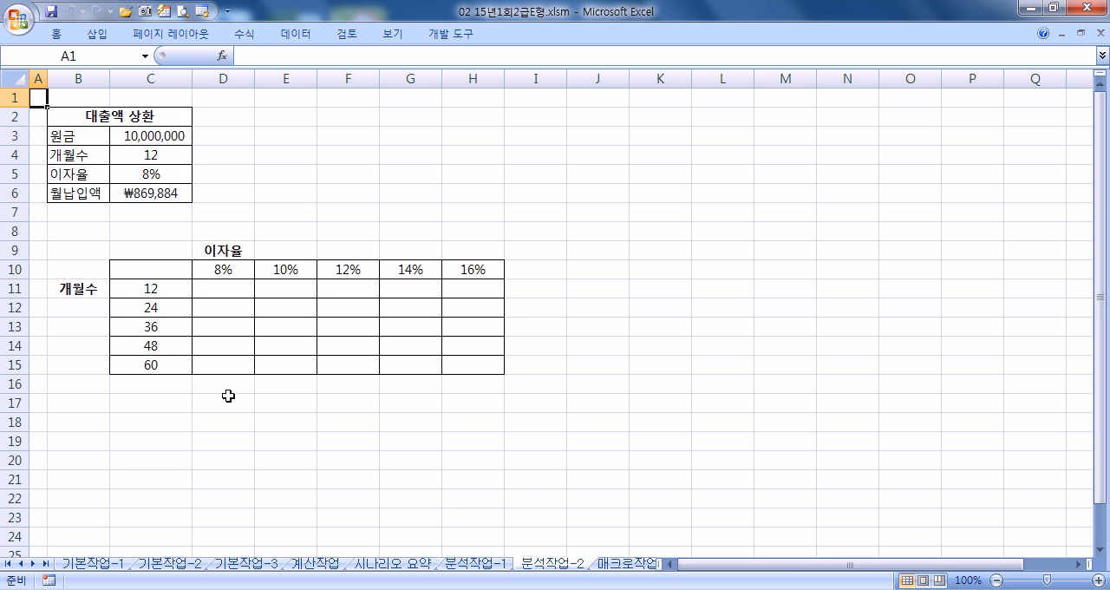
click(167, 271)
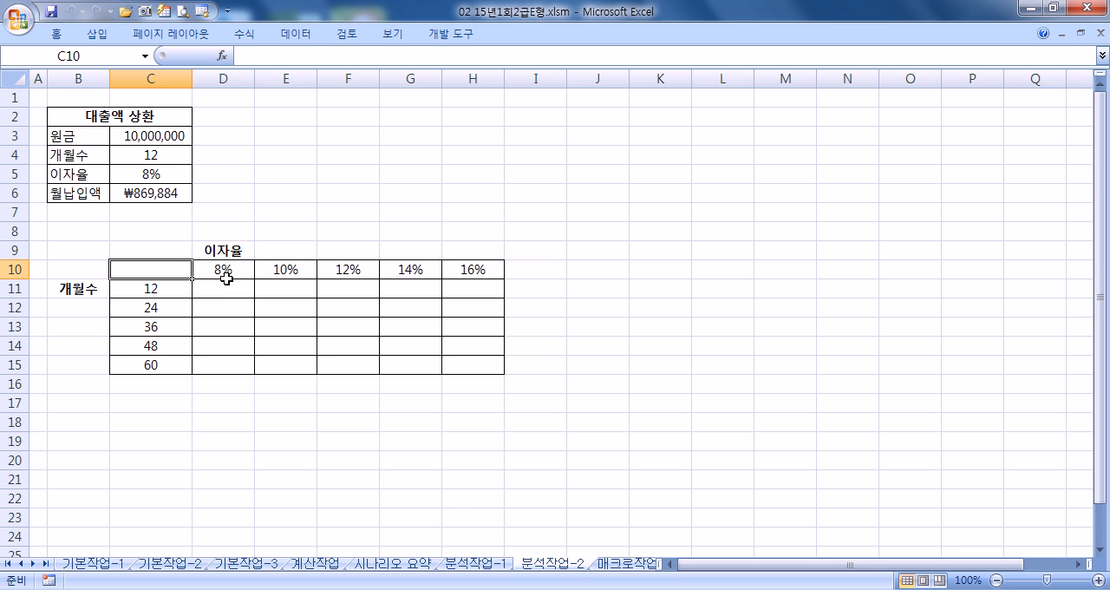
click(146, 136)
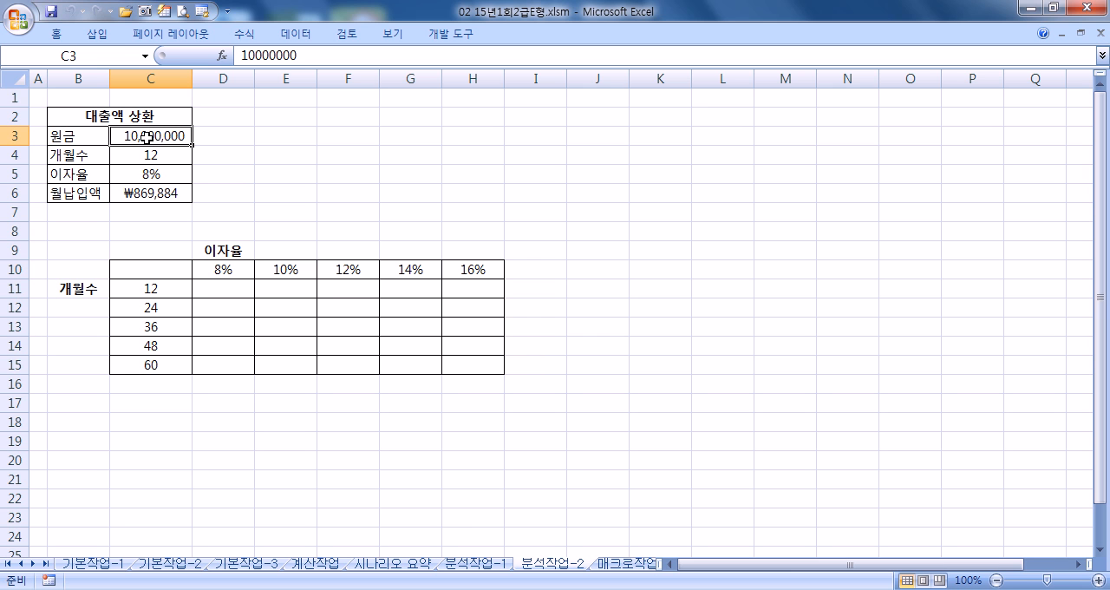
click(162, 159)
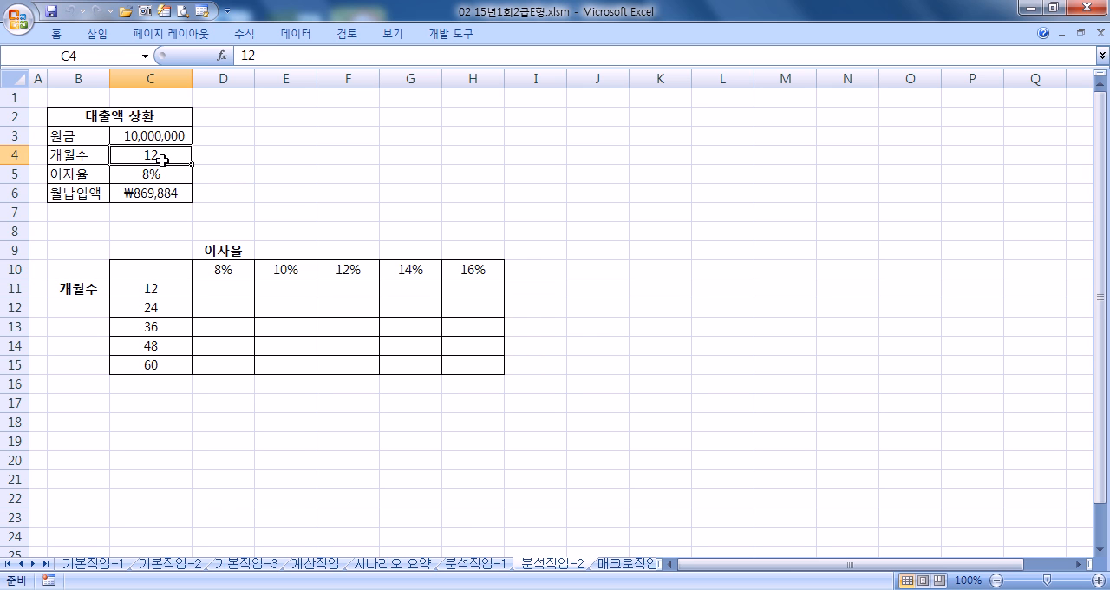
click(160, 177)
click(155, 193)
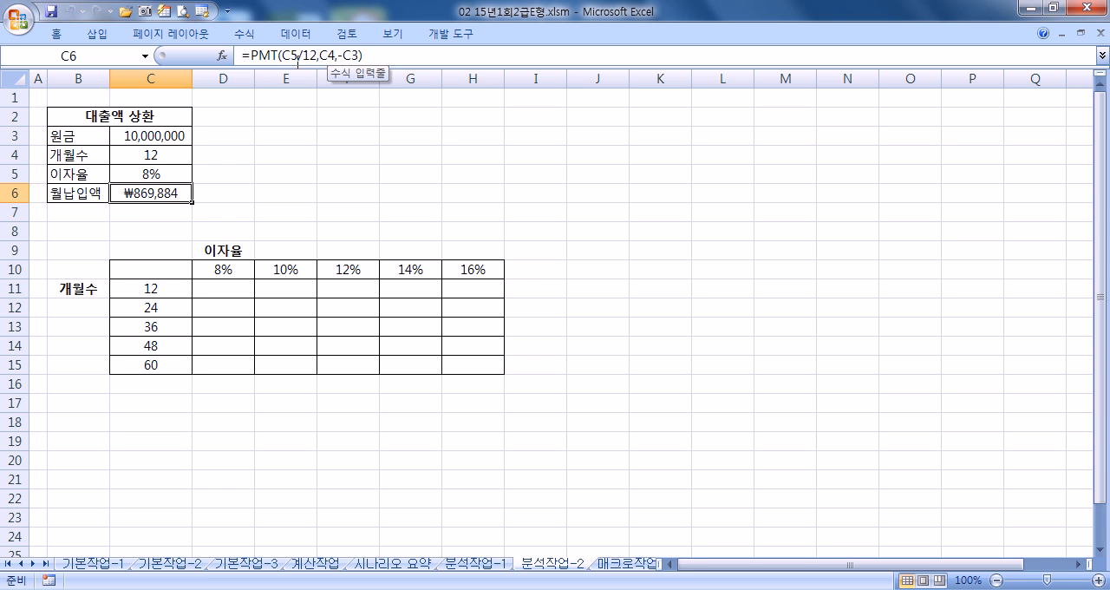
- Try linking the data table's corner cell C10 to the monthly payment with =C6, and clear the cell
click(163, 269)
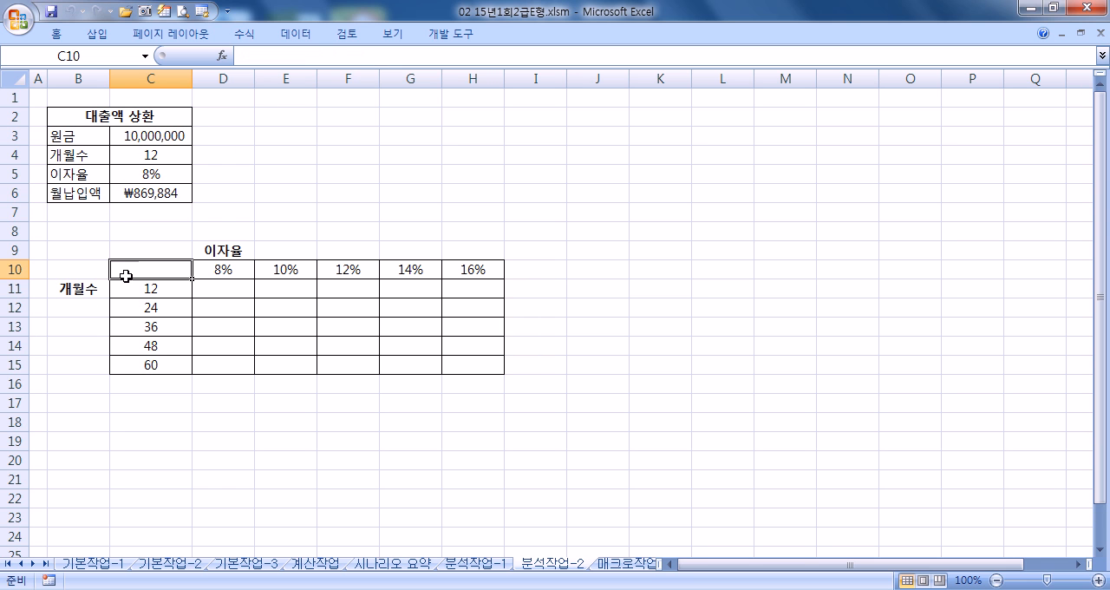
text(=)
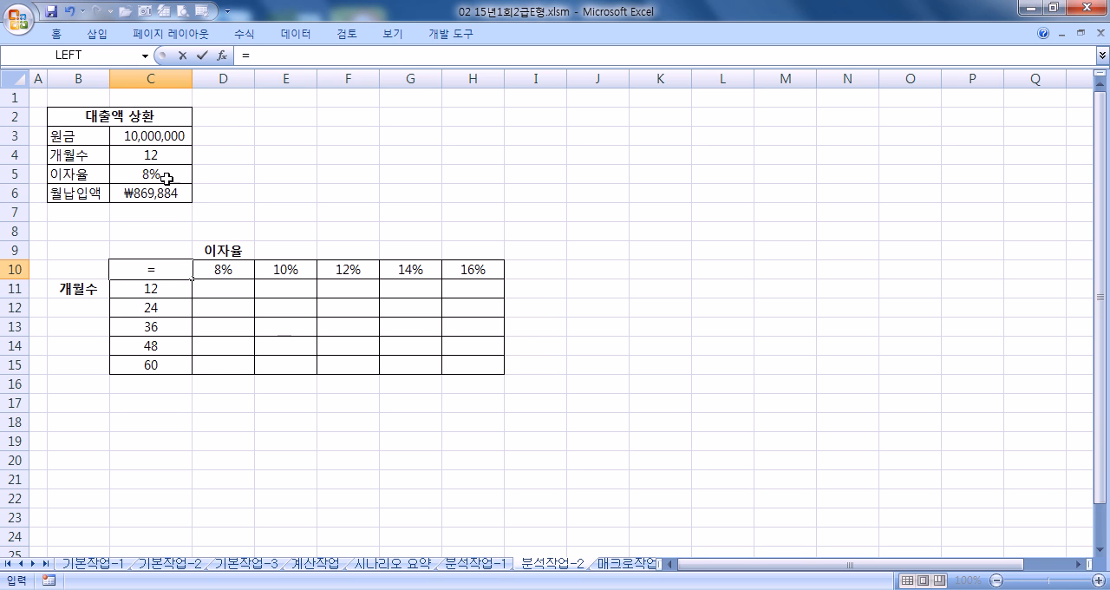
click(135, 193)
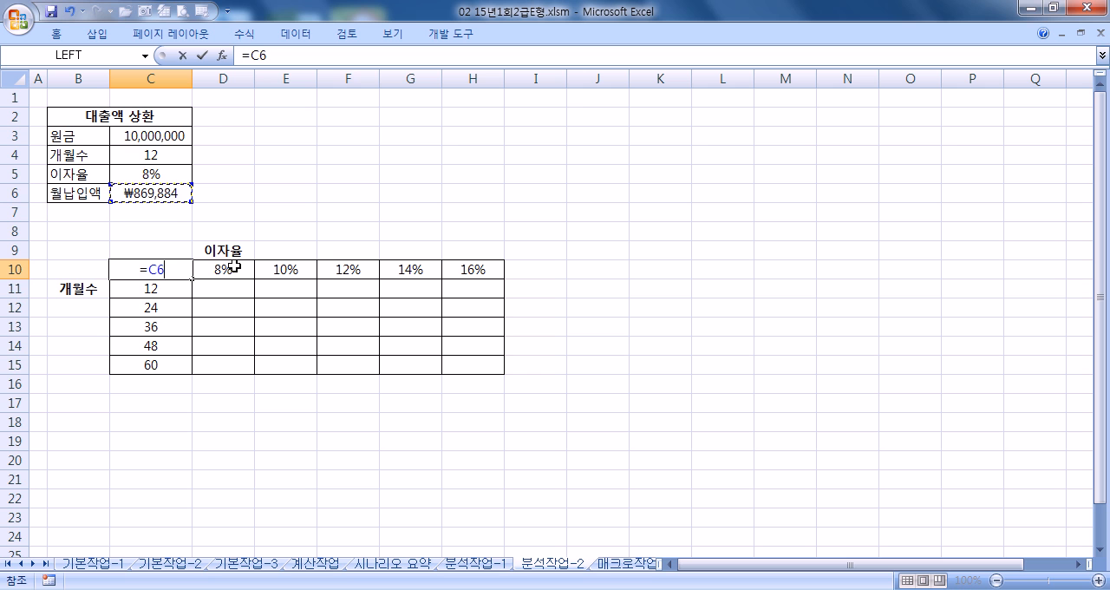
key(Return)
click(168, 268)
key(Delete)
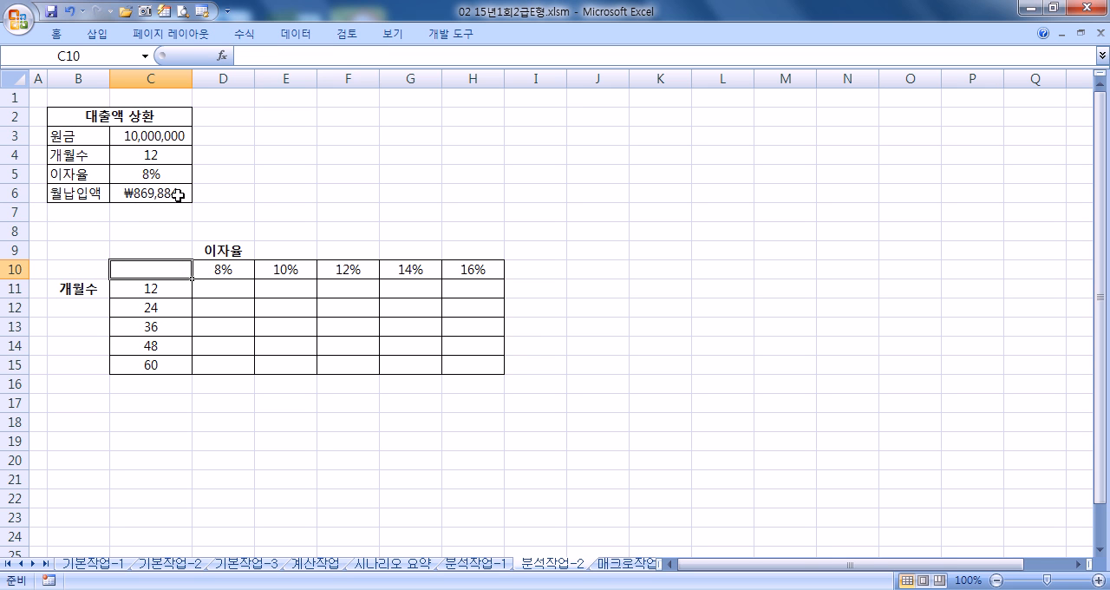
- Copy the formula text =PMT(C5/12,C4,-C3) from C6 into the corner cell C10
click(177, 195)
drag(362, 54, 252, 55)
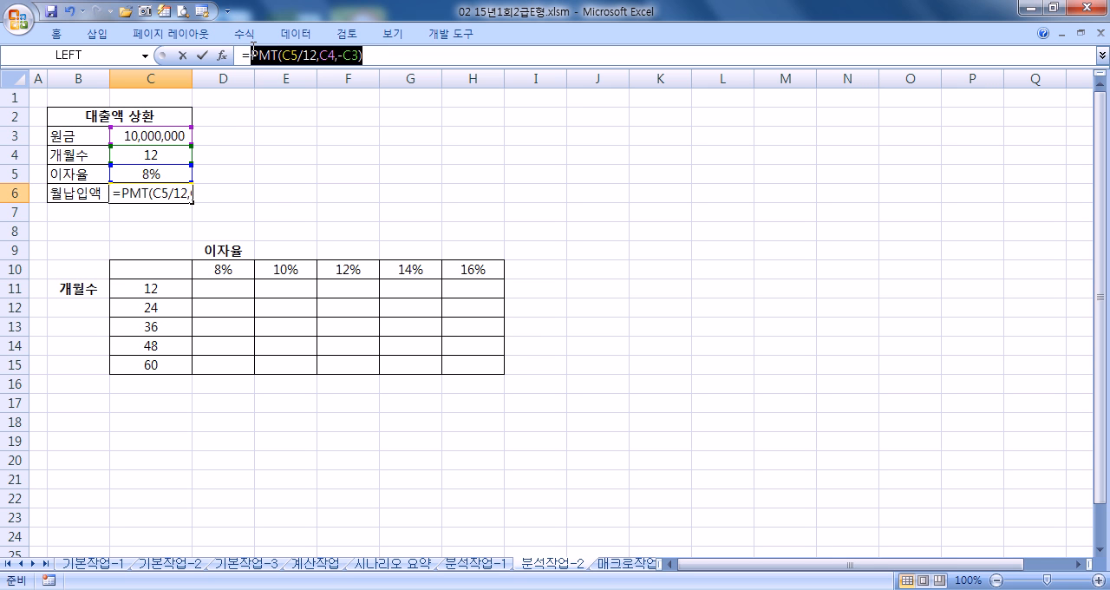
key(Escape)
click(151, 276)
click(170, 193)
drag(364, 54, 242, 55)
key(ctrl+c)
key(Escape)
click(173, 268)
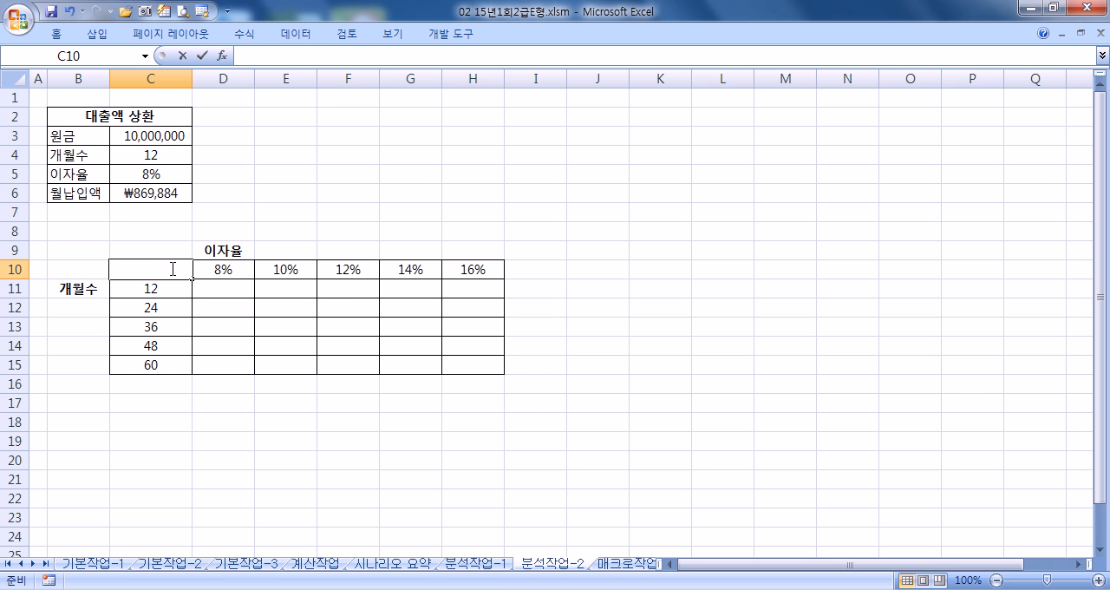
key(ctrl+v)
key(Return)
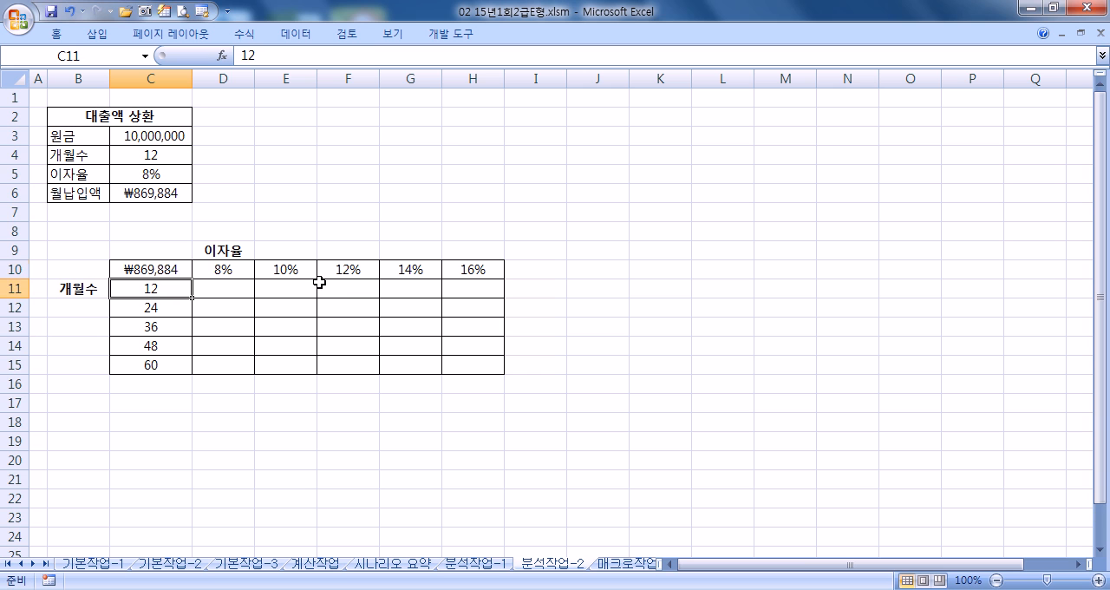
- Replace the content of C10 with the formula =C6, linking it to the monthly payment
click(167, 266)
text(=)
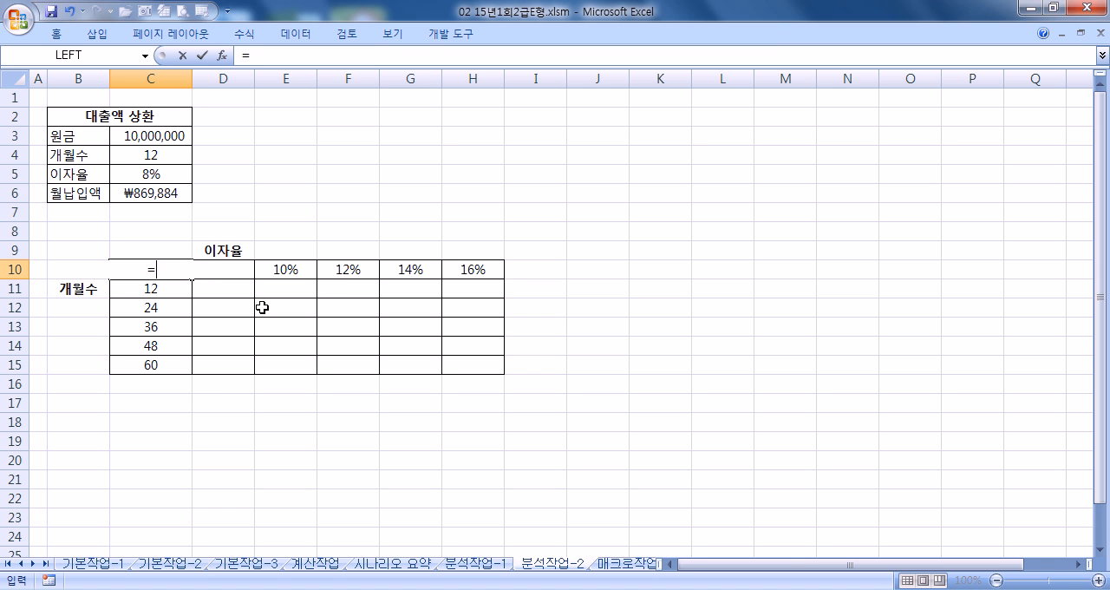
click(149, 195)
key(Return)
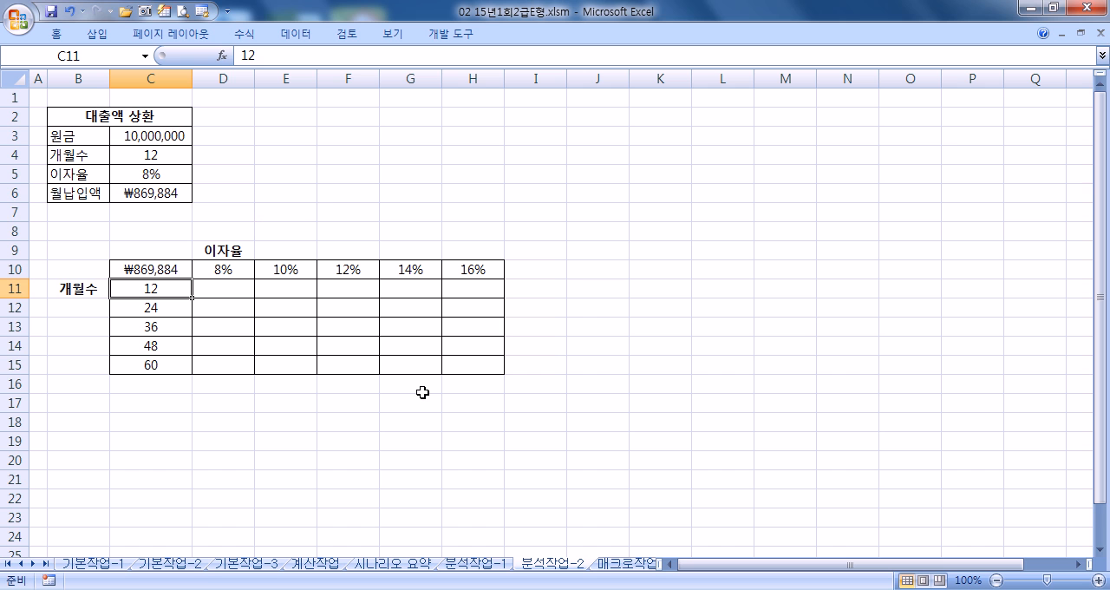
- Create a two-variable data table on C10:H15 with C5 as the row input cell and C4 as the column input cell
drag(166, 270, 467, 364)
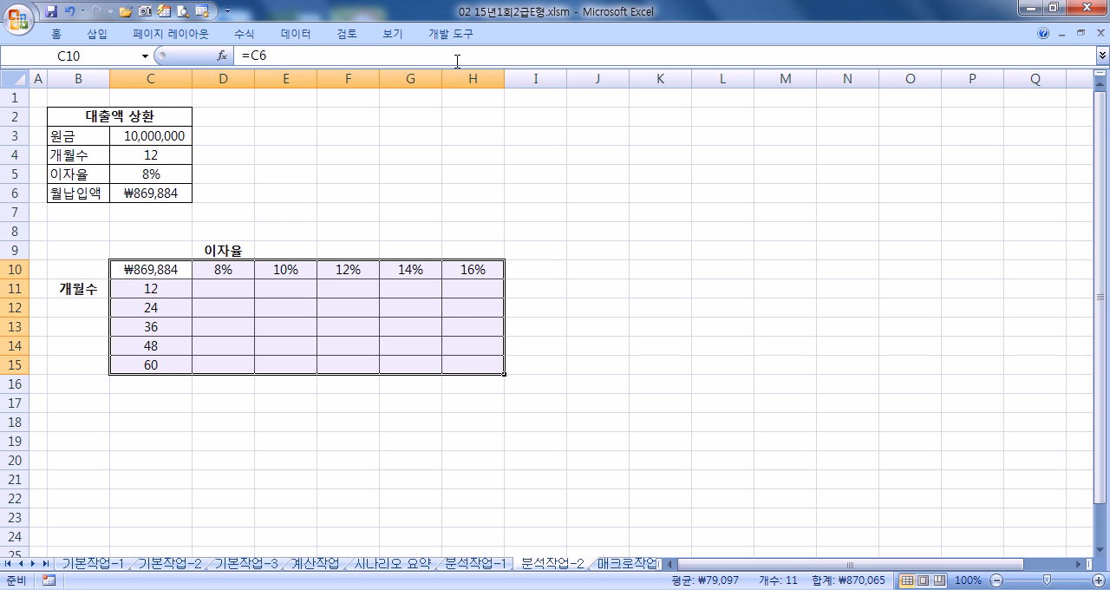
click(302, 37)
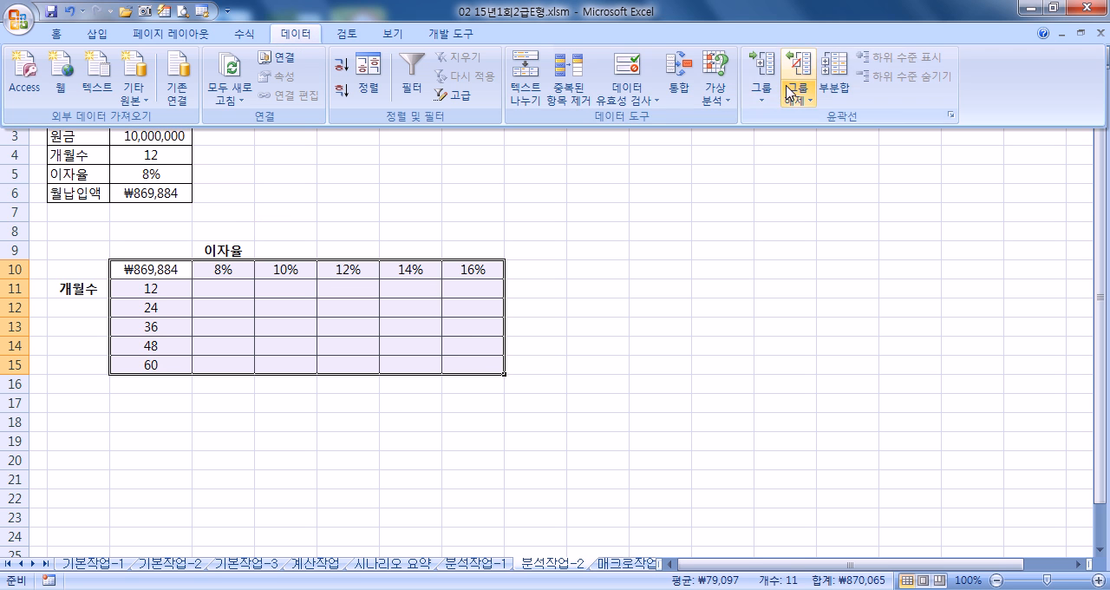
click(715, 90)
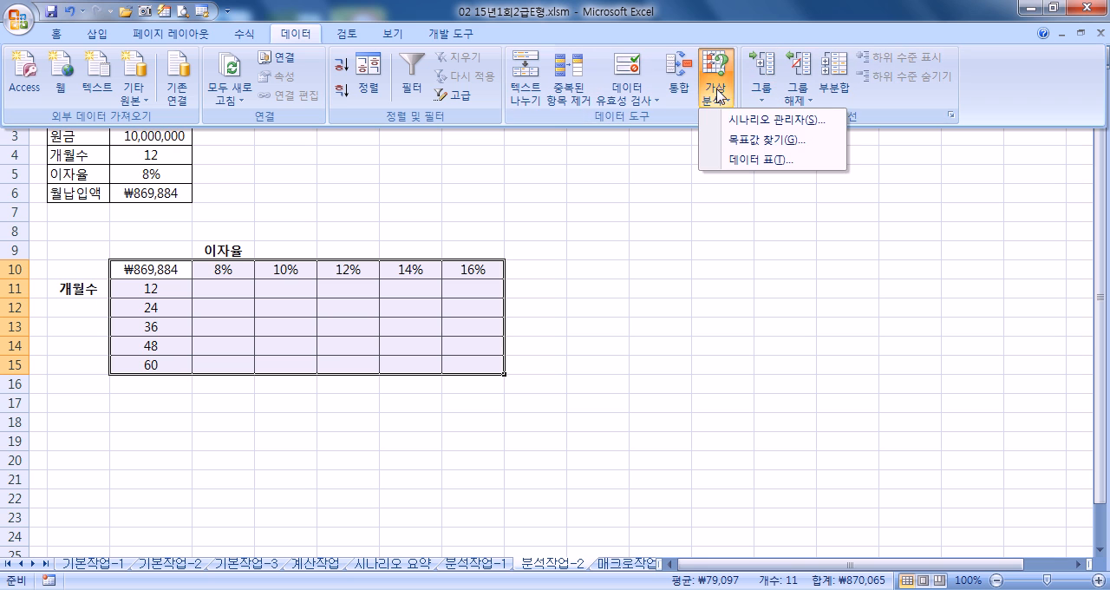
click(741, 161)
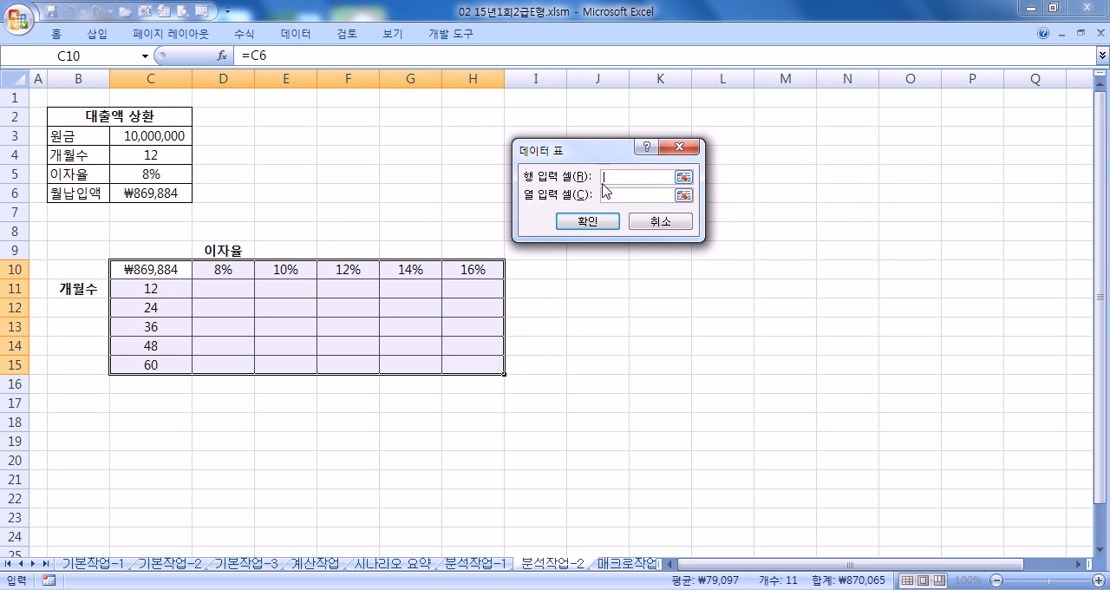
click(344, 210)
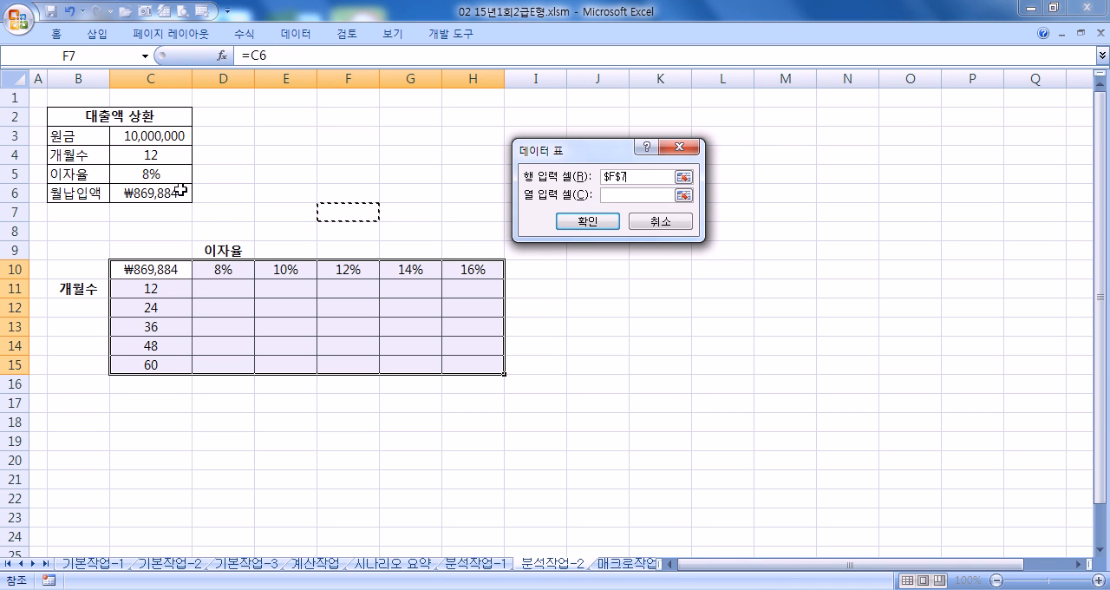
click(161, 174)
click(624, 200)
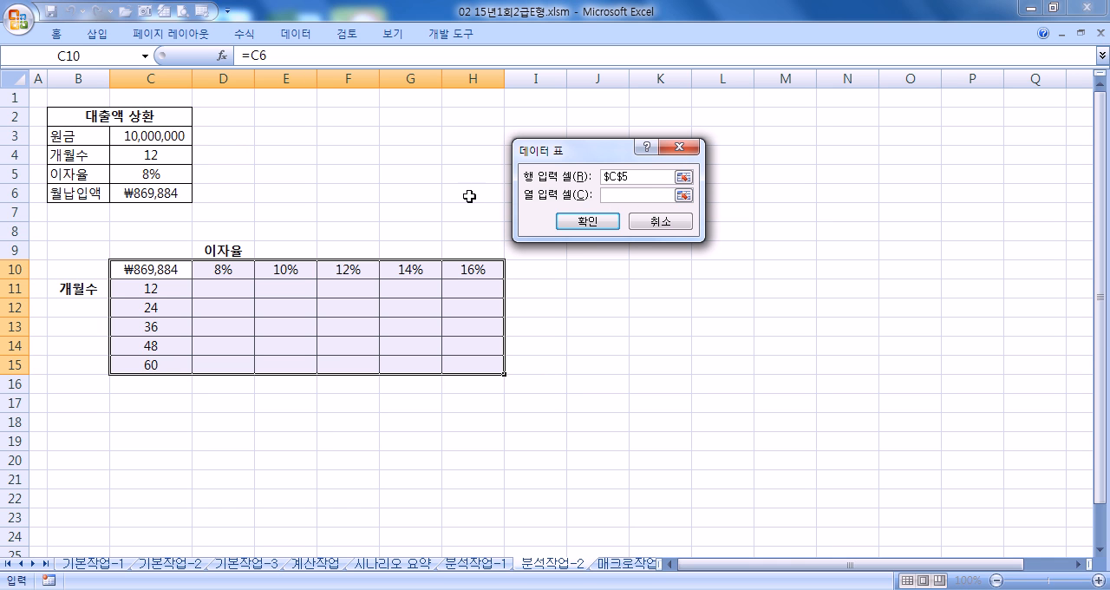
drag(152, 286, 141, 361)
click(153, 154)
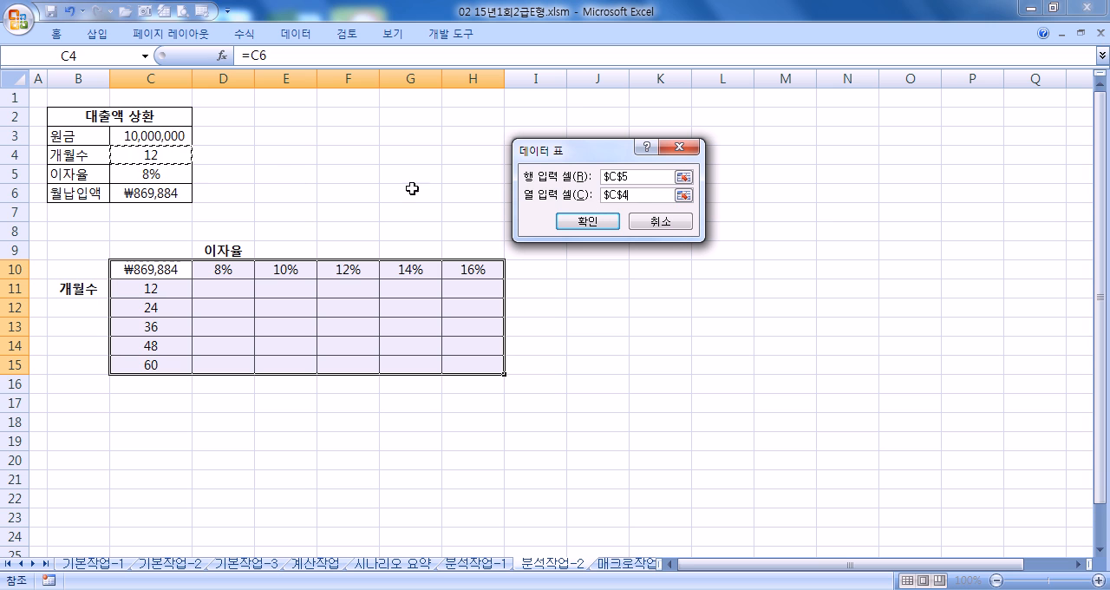
double_click(637, 179)
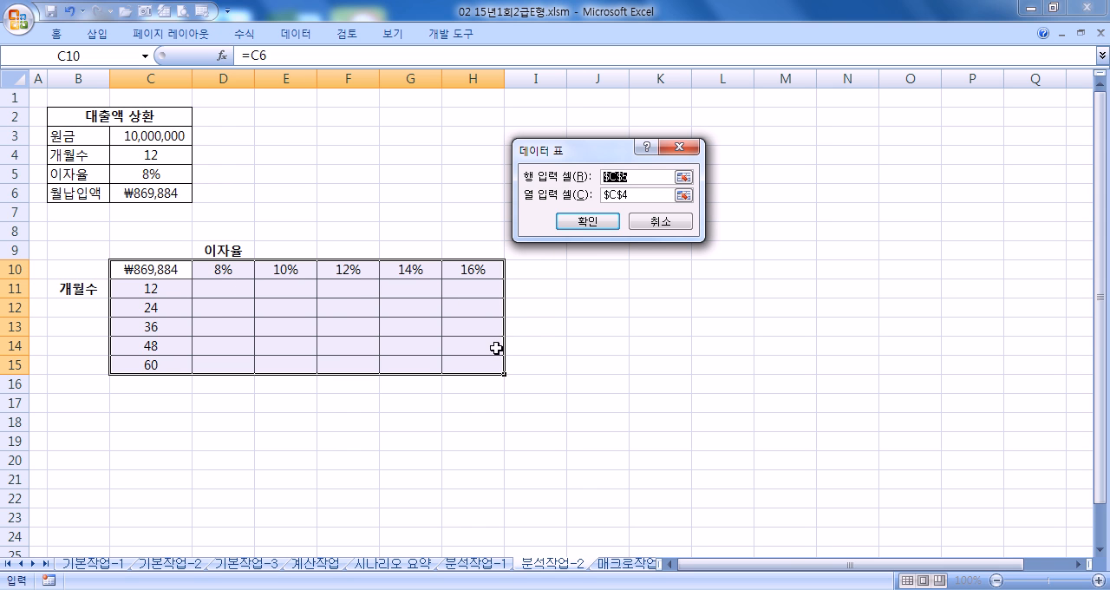
click(590, 222)
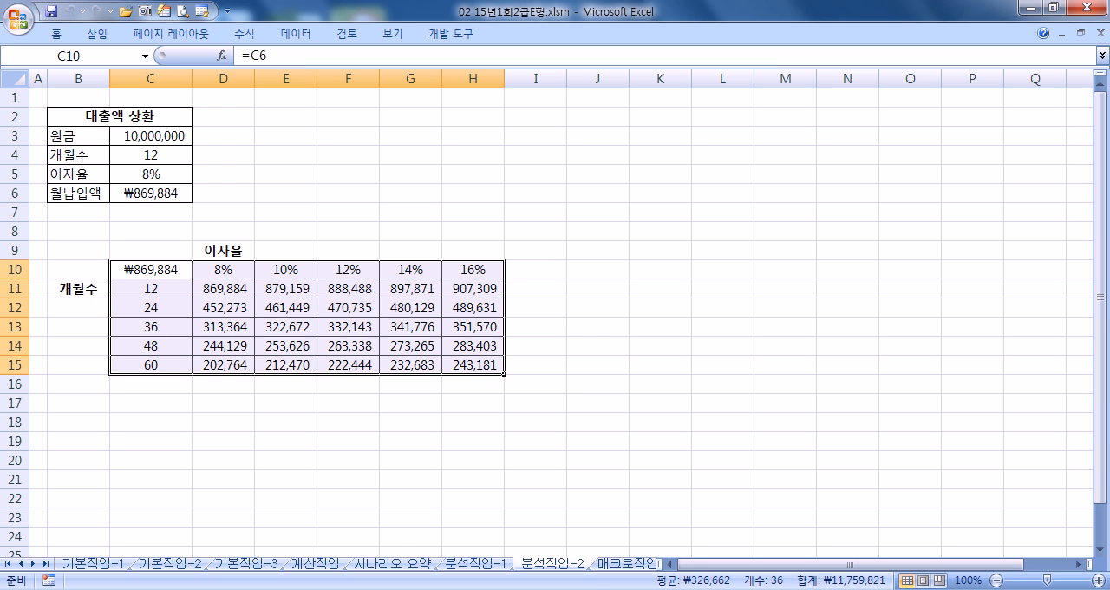
- On the 매크로작업 sheet, draw a rounded rectangle covering H3:I5 and label it 평균
click(629, 564)
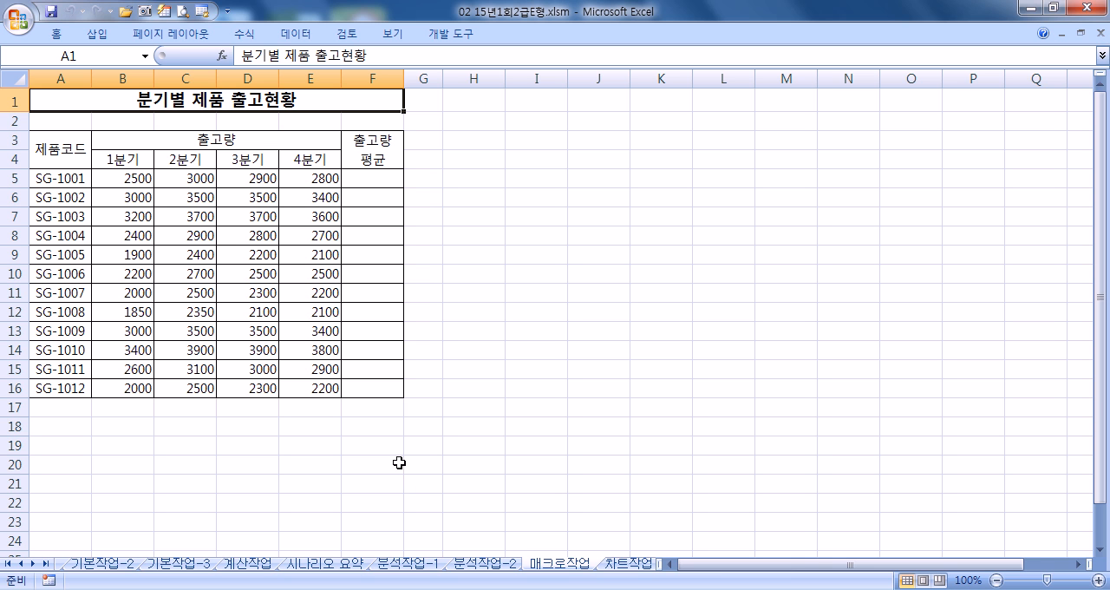
click(98, 34)
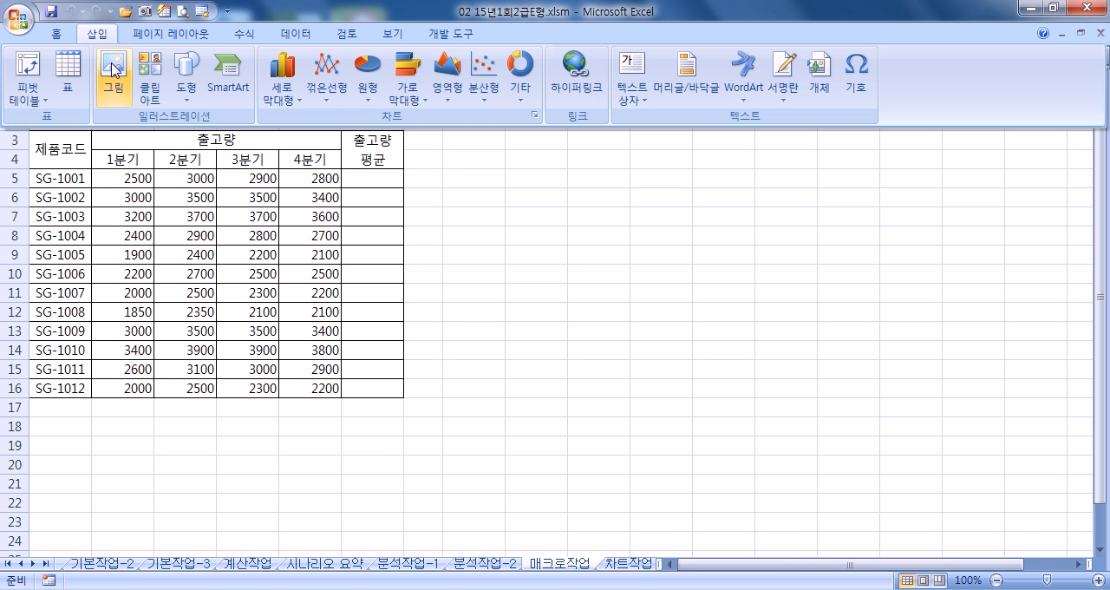
click(186, 74)
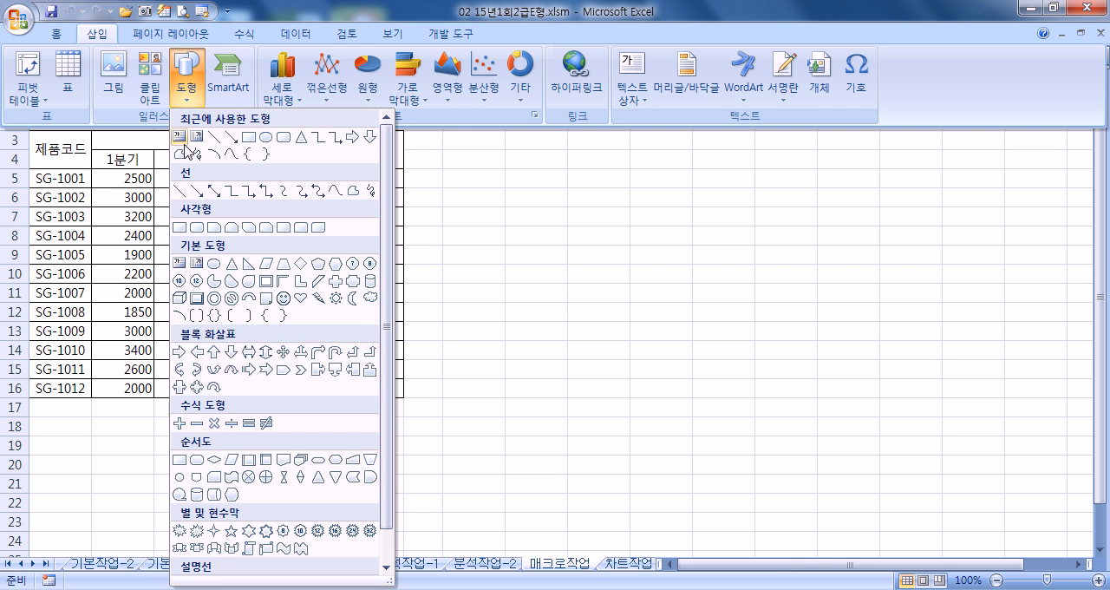
click(204, 229)
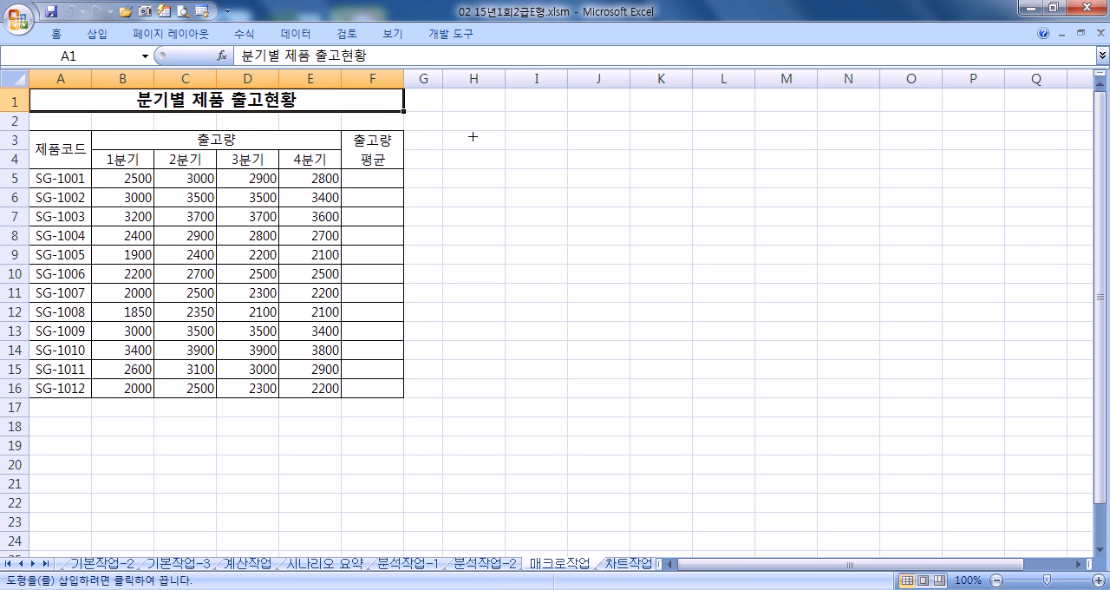
drag(445, 130, 552, 183)
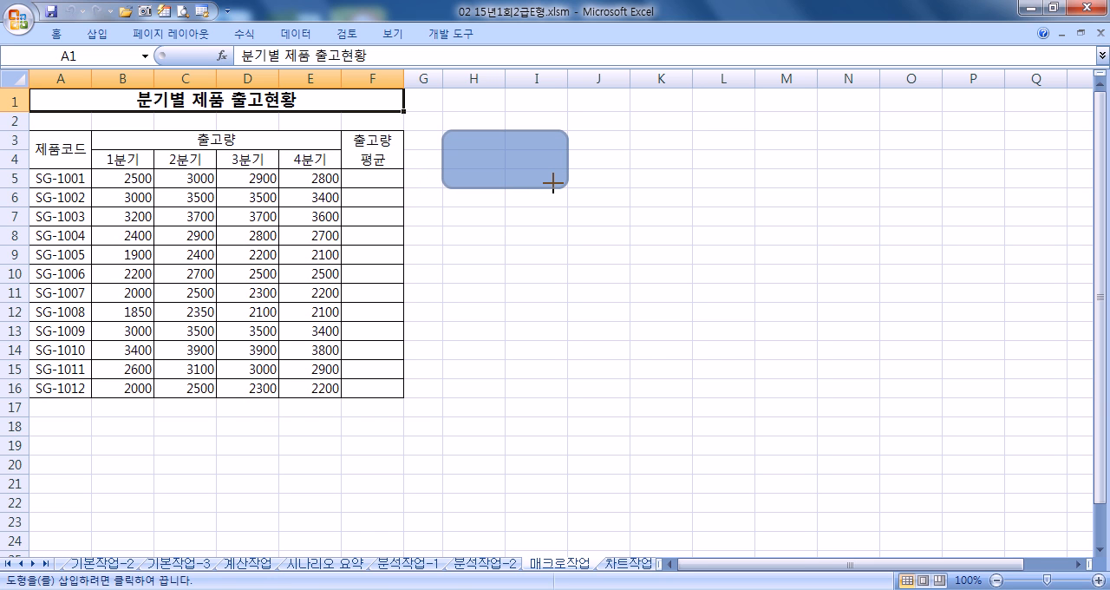
drag(553, 182, 555, 184)
text(평균)
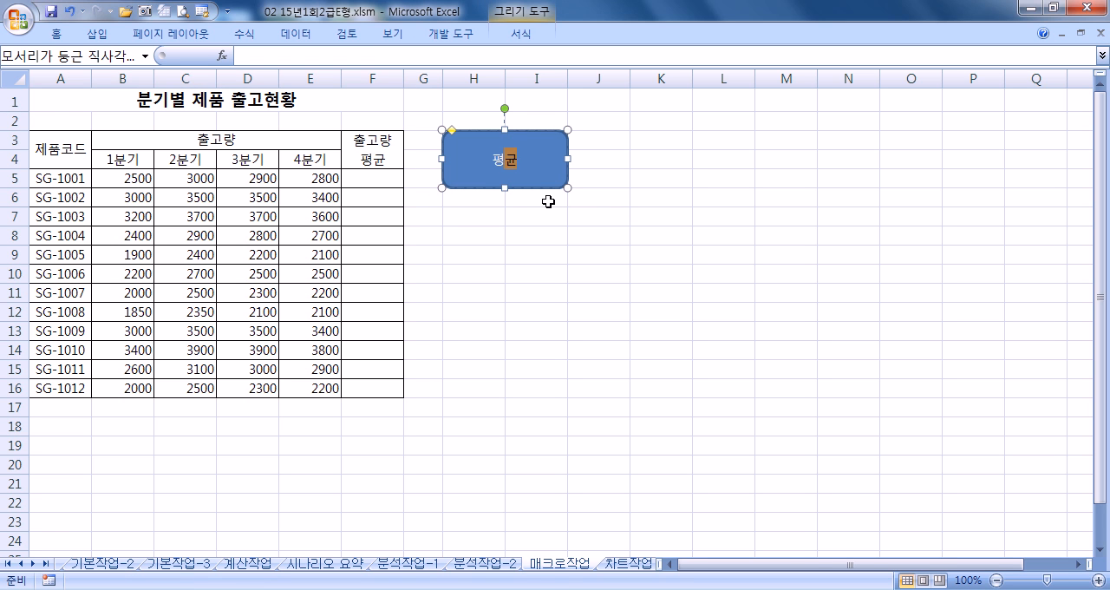
- Assign a new macro named 평균 to the rounded rectangle and start recording it in the current workbook
click(470, 169)
right_click(471, 168)
click(523, 348)
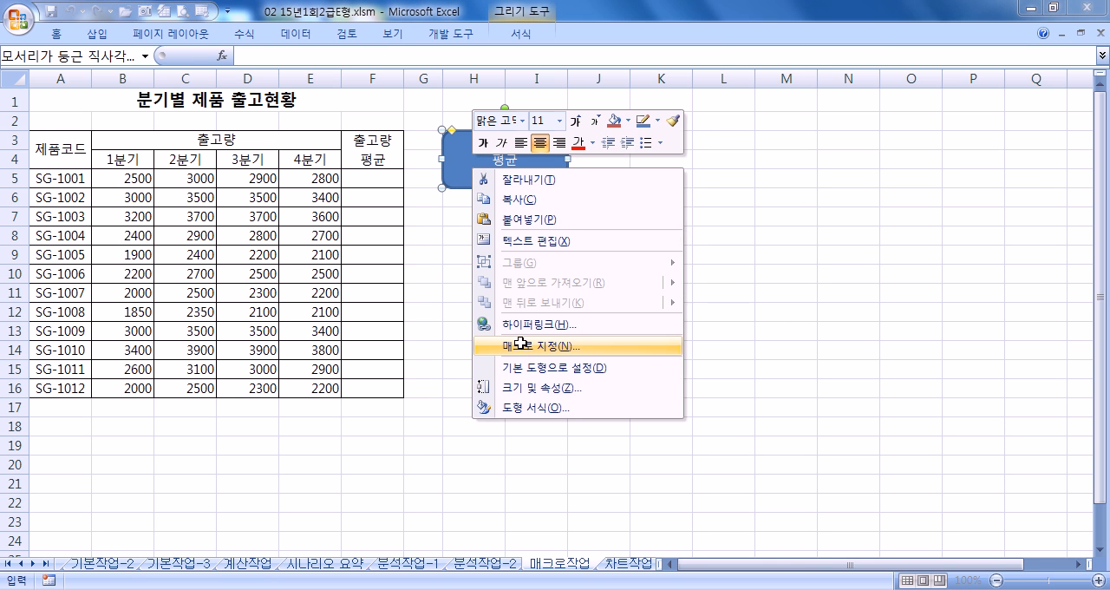
text(ㅍ)
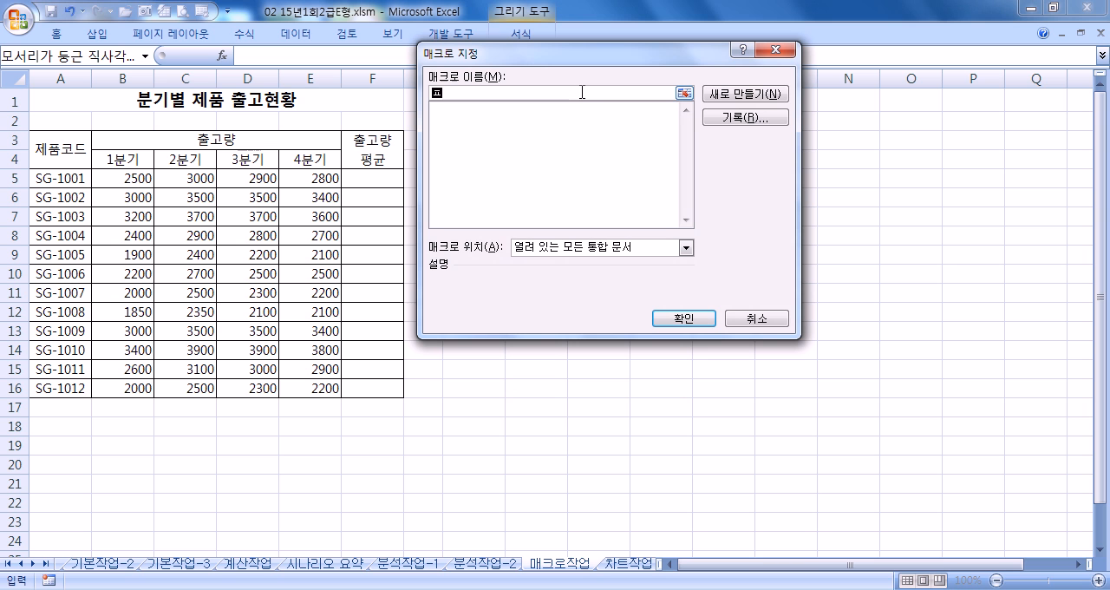
text(균)
click(730, 118)
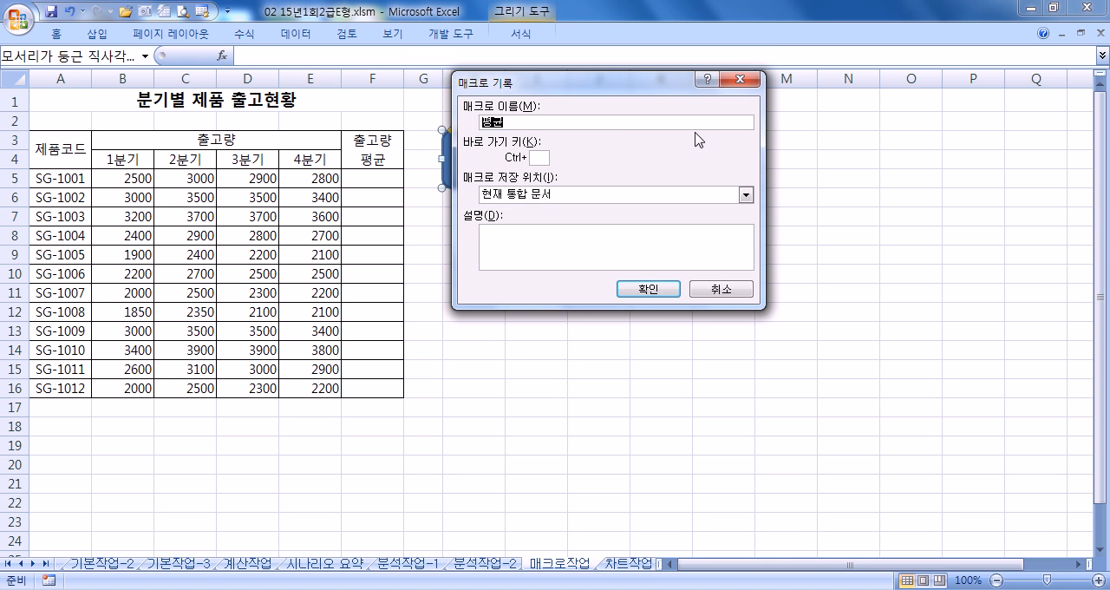
click(647, 291)
- Enter =AVERAGE(B5:E5) in F5 and fill the formula down to F16
click(383, 177)
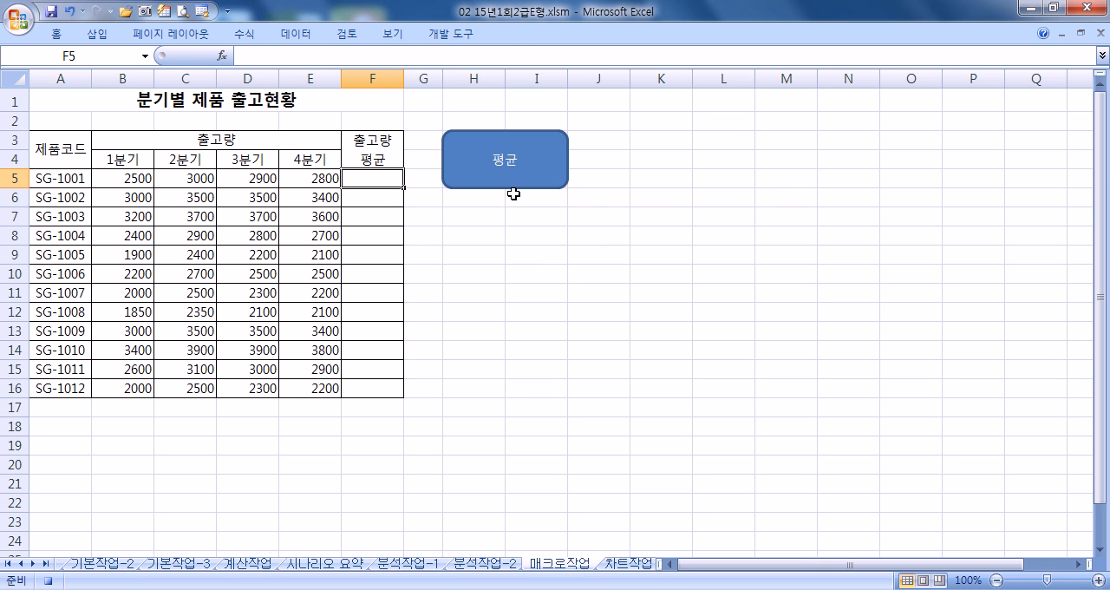
text(=AV)
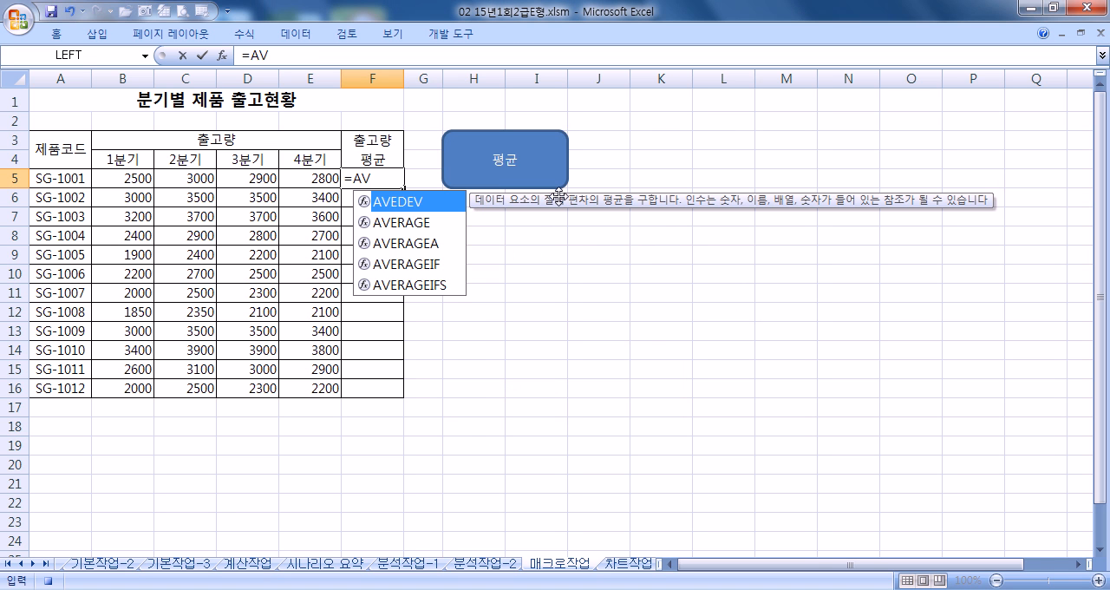
key(Down)
key(Tab)
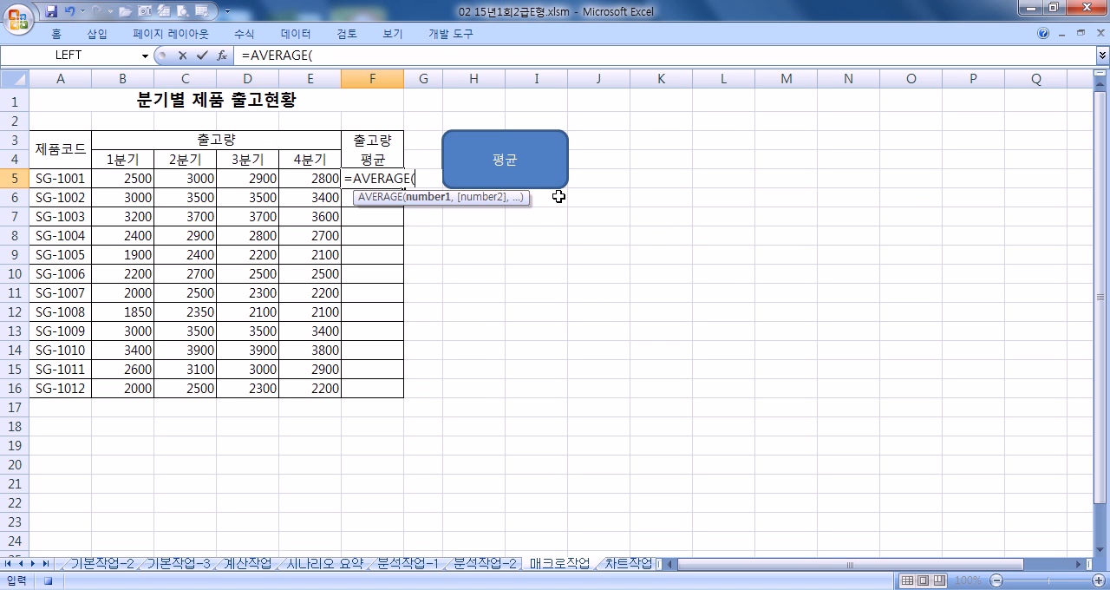
drag(124, 176, 304, 179)
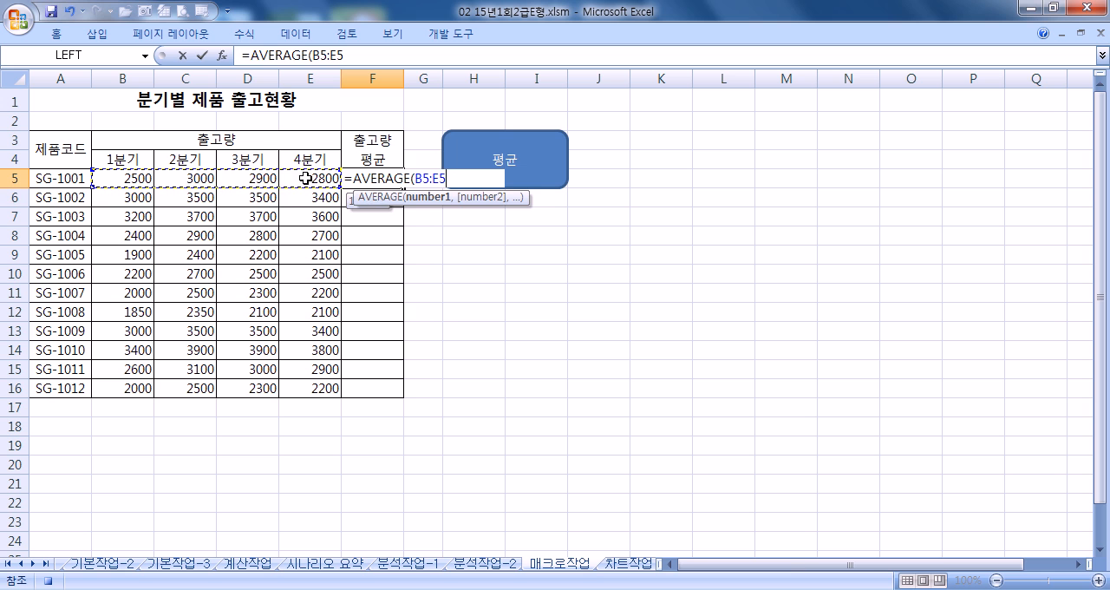
key(Return)
click(368, 178)
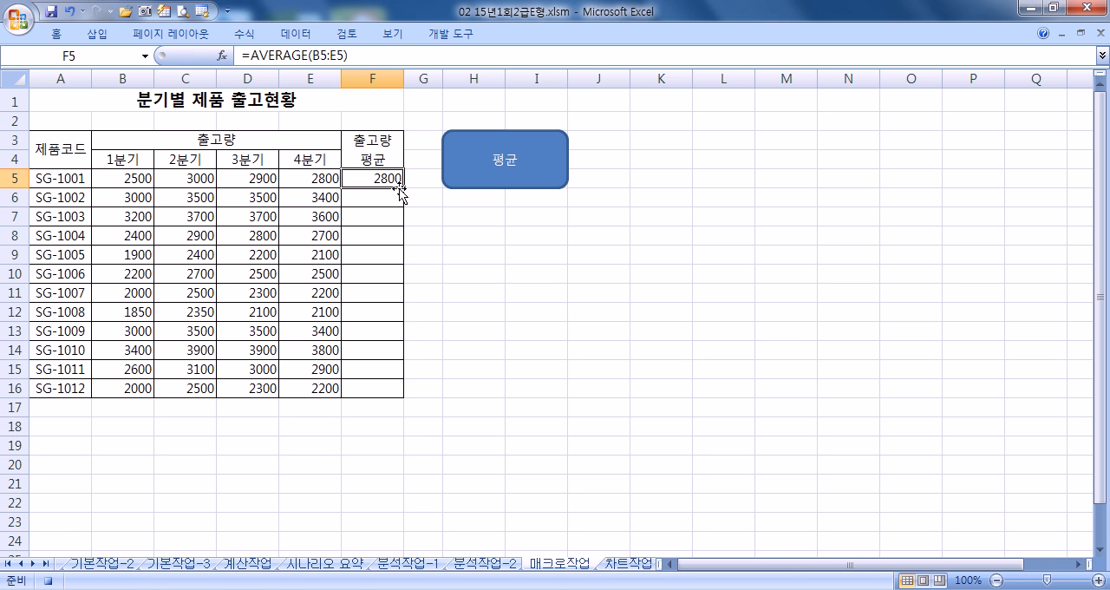
drag(403, 187, 399, 396)
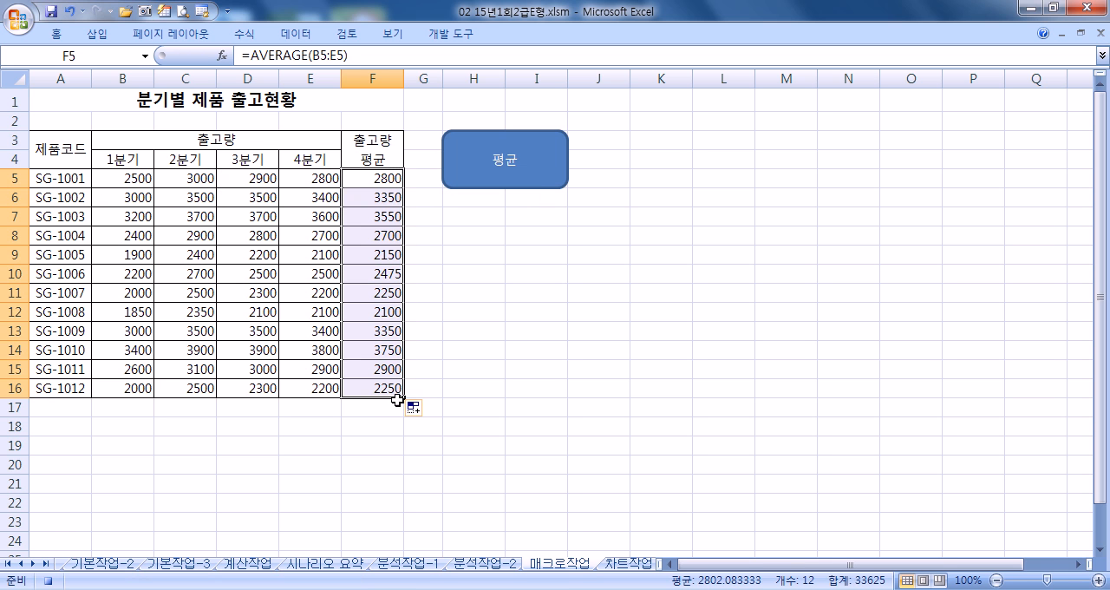
- Select the title cell A1 and stop recording the 평균 macro
click(260, 111)
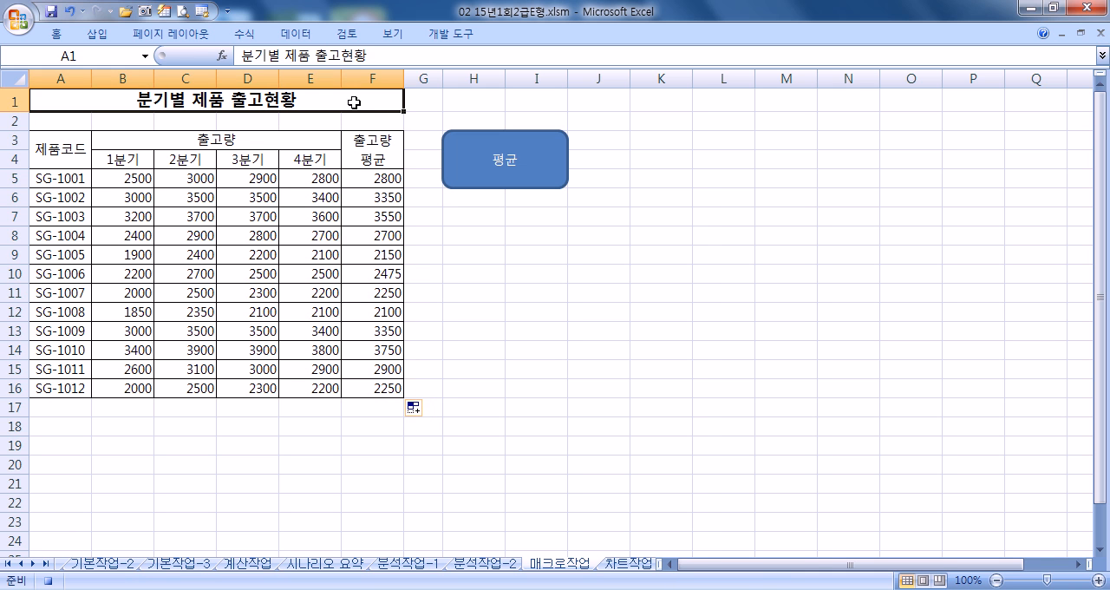
click(444, 34)
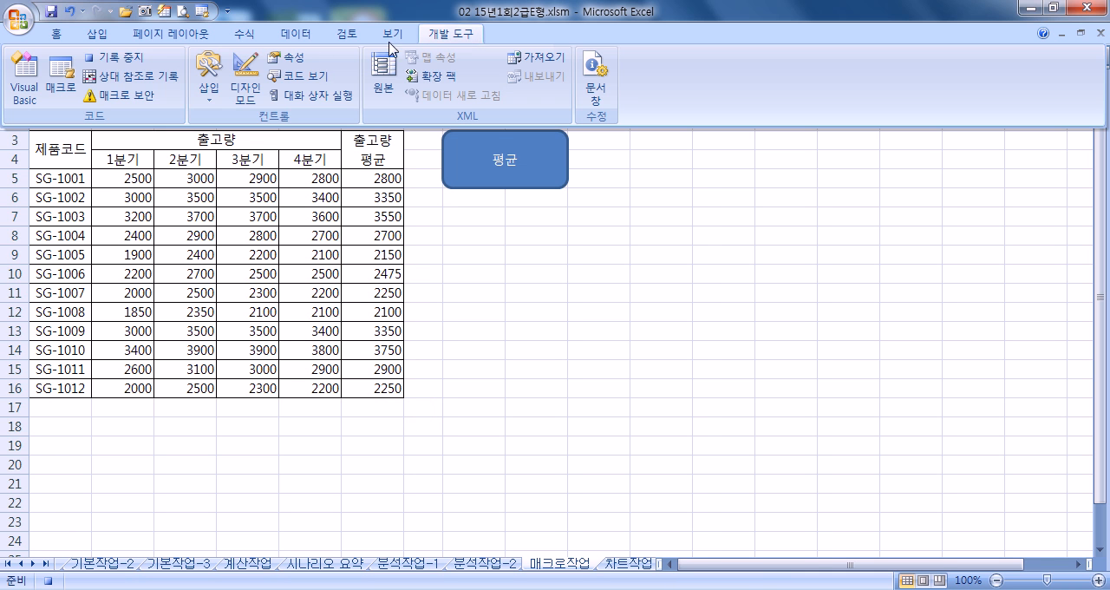
click(117, 57)
- Test the 평균 macro on F5:F16 by running it from the rounded rectangle
drag(401, 180, 388, 385)
click(574, 334)
click(539, 189)
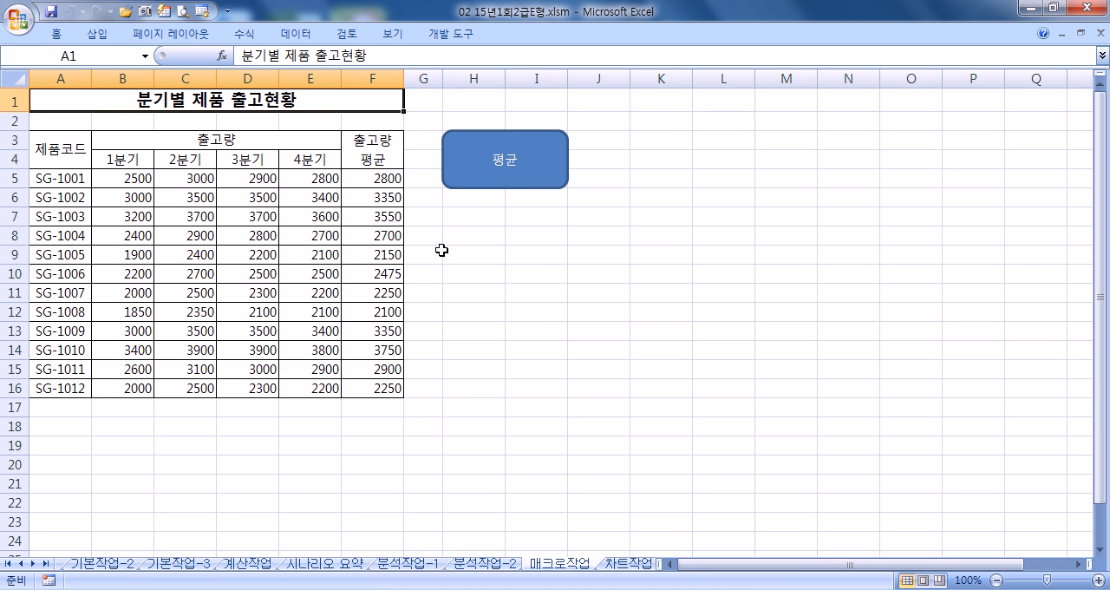
drag(124, 177, 371, 389)
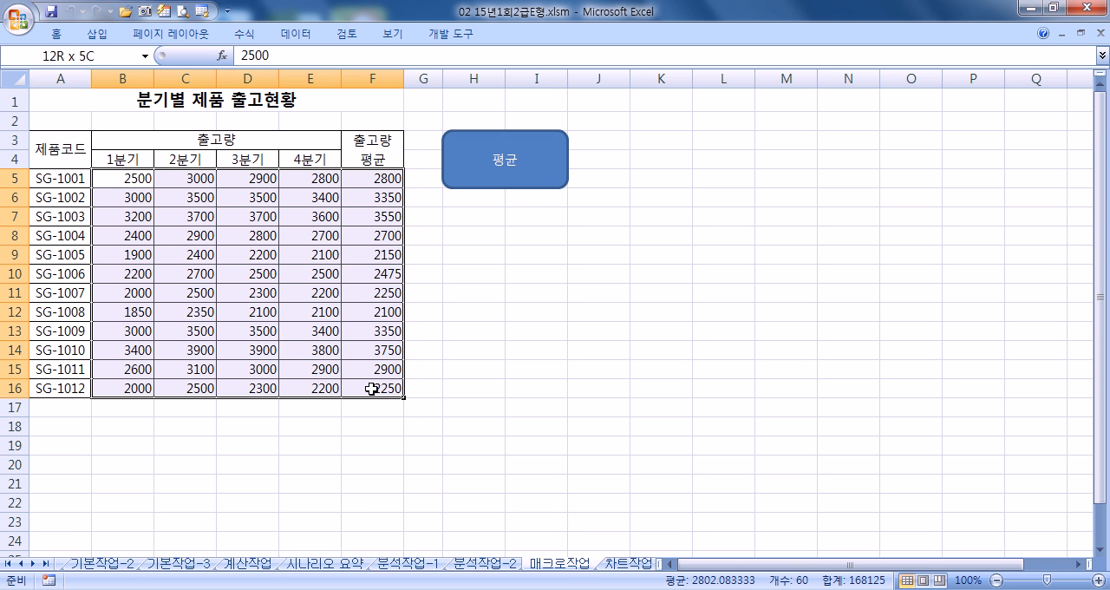
click(56, 34)
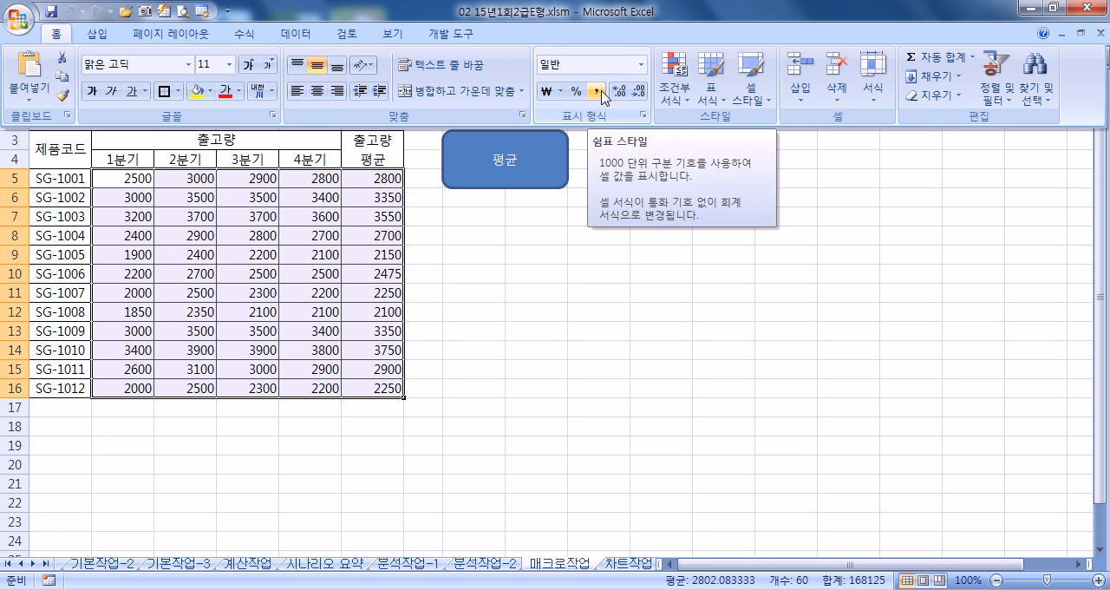
click(445, 228)
click(434, 231)
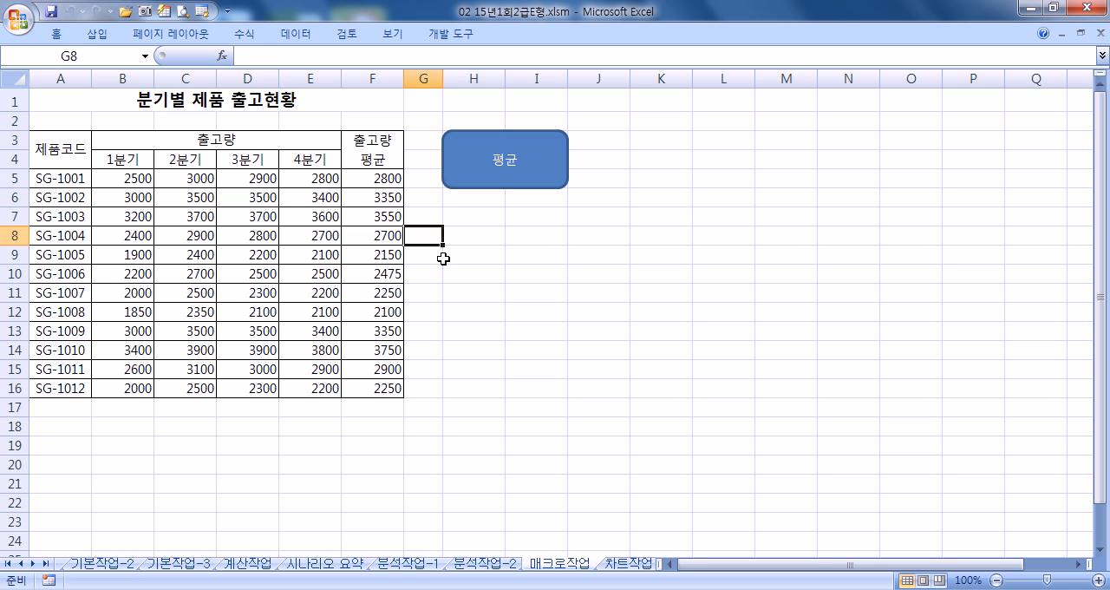
- Insert a form control button without assigning a macro and position it over H8:I10
click(450, 35)
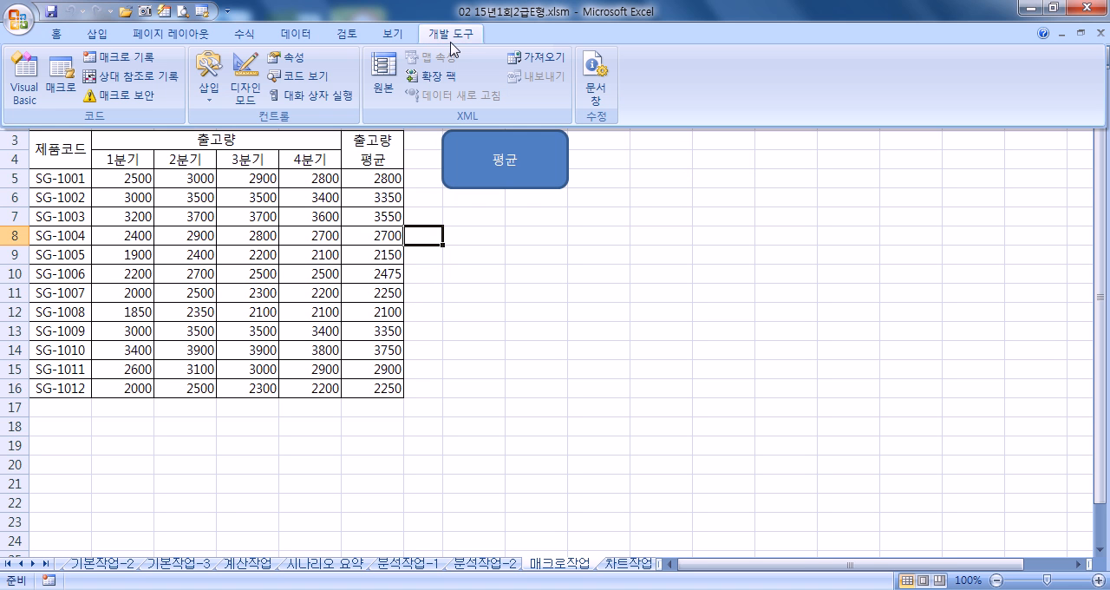
click(208, 74)
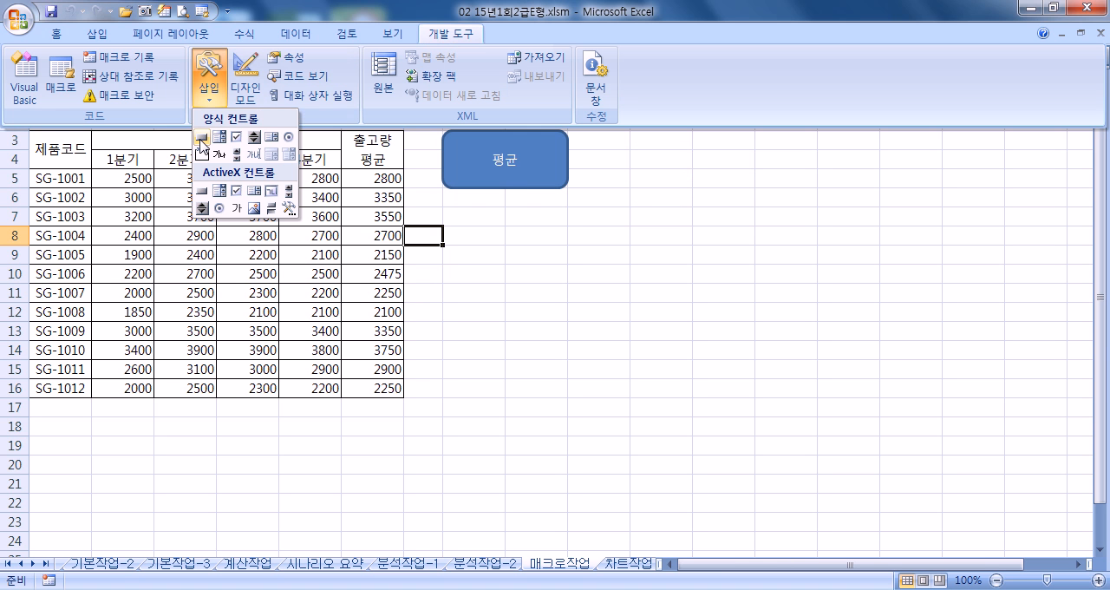
click(201, 137)
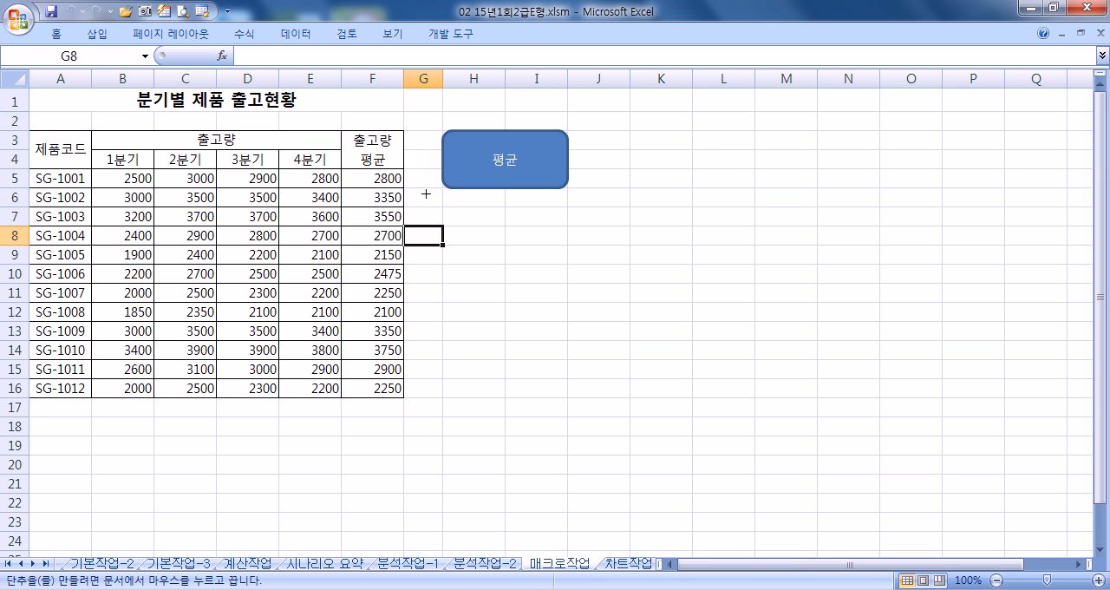
drag(443, 208, 556, 270)
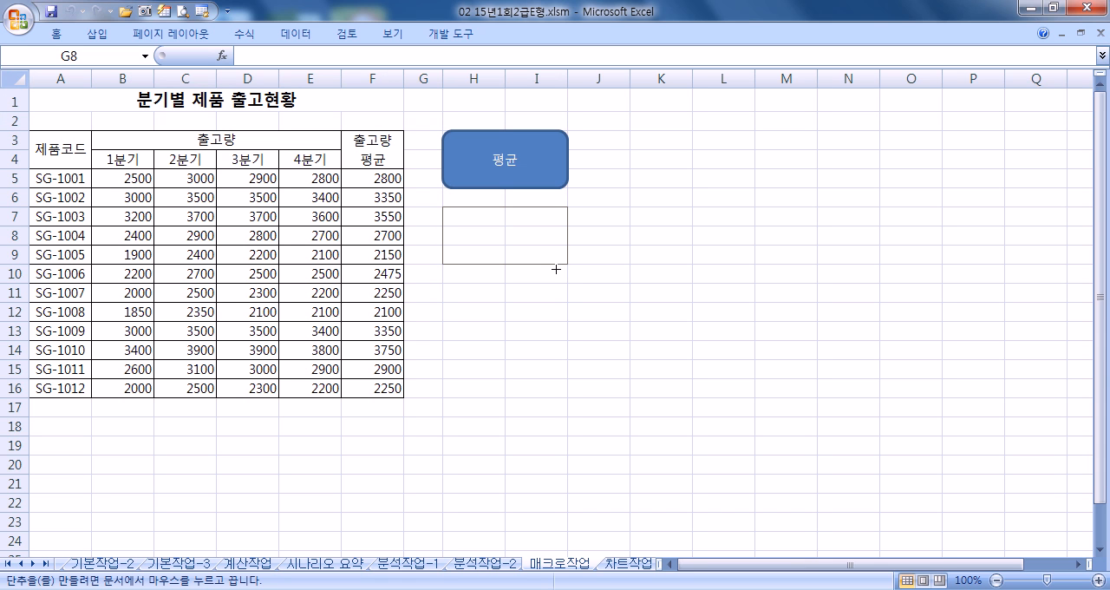
drag(556, 270, 556, 269)
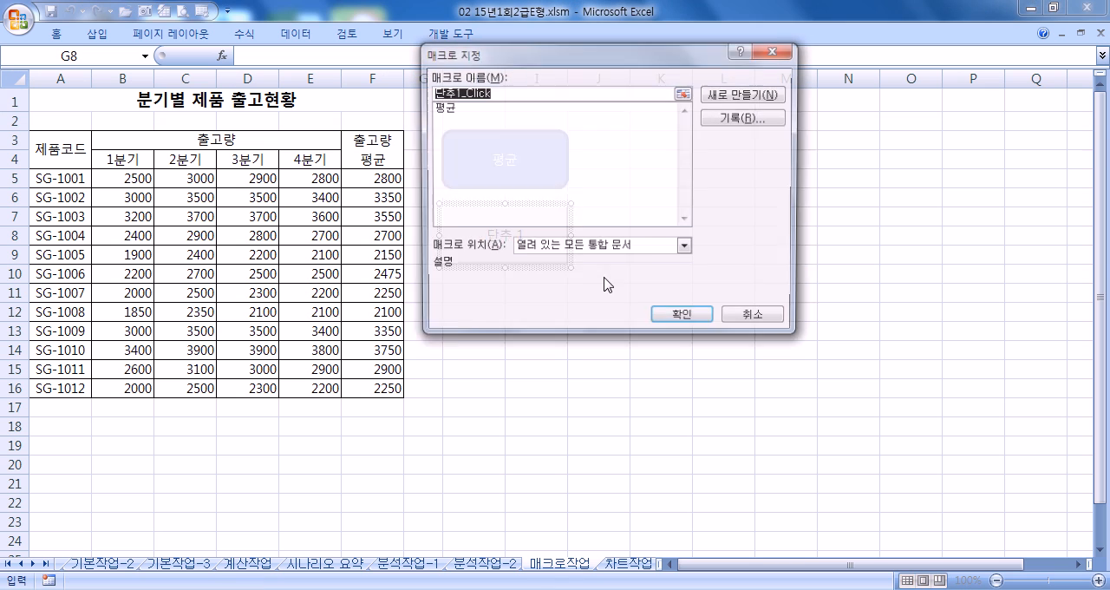
click(737, 321)
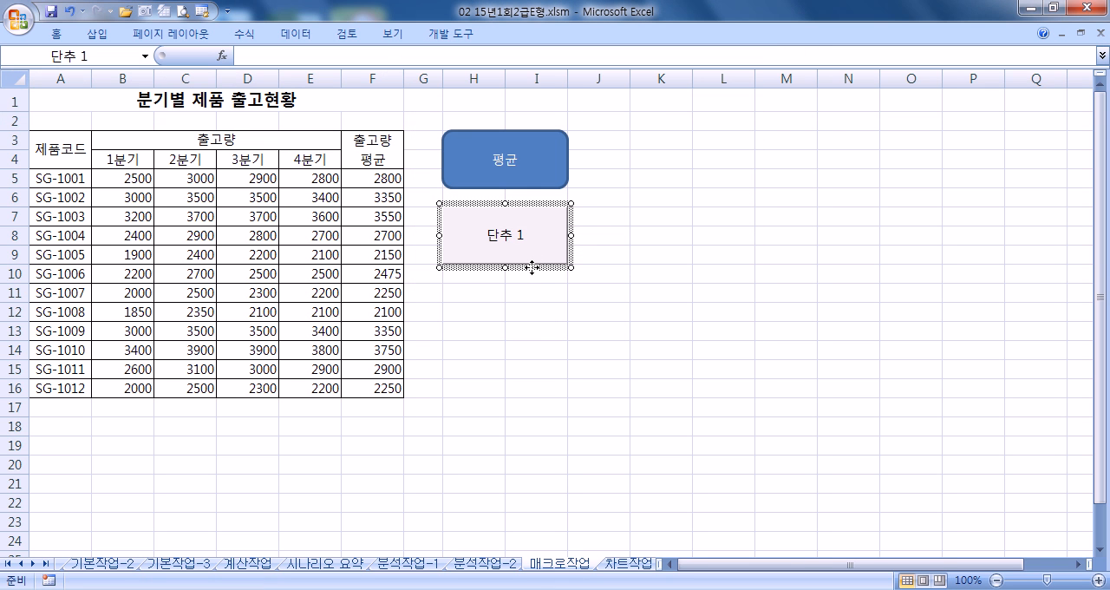
drag(530, 290, 525, 292)
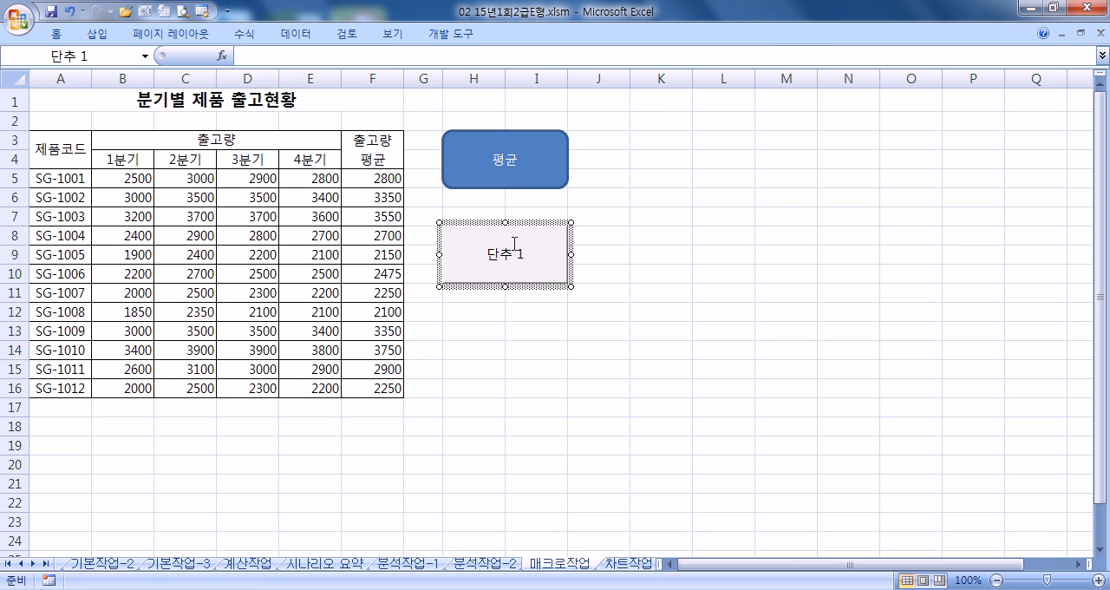
mouse_move(439, 221)
mouse_down()
mouse_move(462, 249)
mouse_move(439, 244)
mouse_move(439, 223)
mouse_up()
- Replace the form button's label with 쉼표
text(TNLAVY)
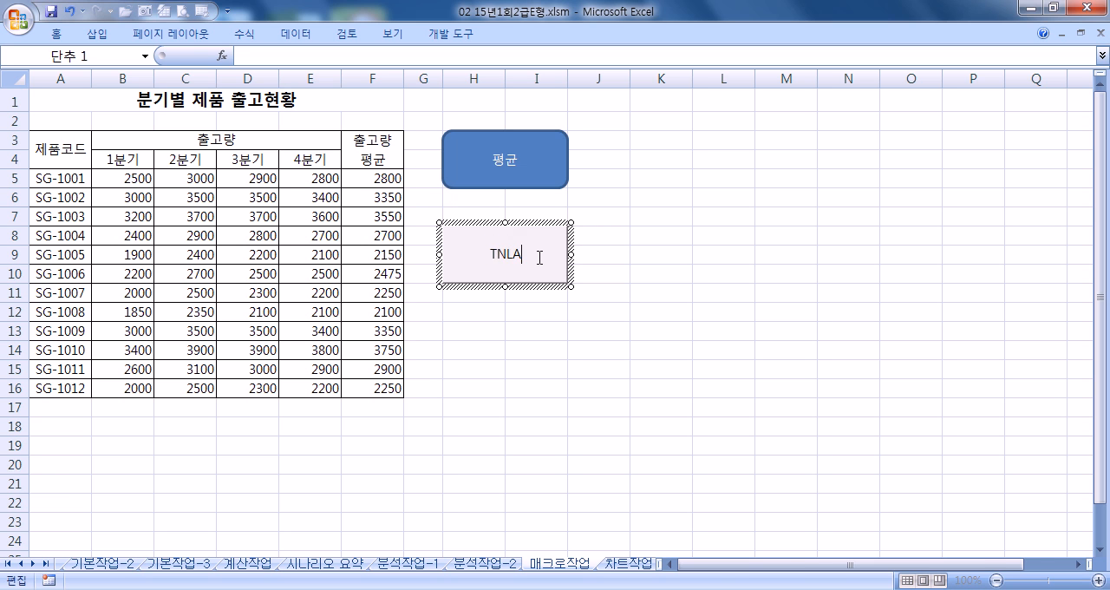
key(shift+Home)
text(ㅅㅜ미표)
key(BackSpace)
key(BackSpace)
key(BackSpace)
key(BackSpace)
text(ㅅㅜㅣㅁㅍ)
- Assign a new macro named 쉼표 to the form button and start recording it in the current workbook
right_click(539, 224)
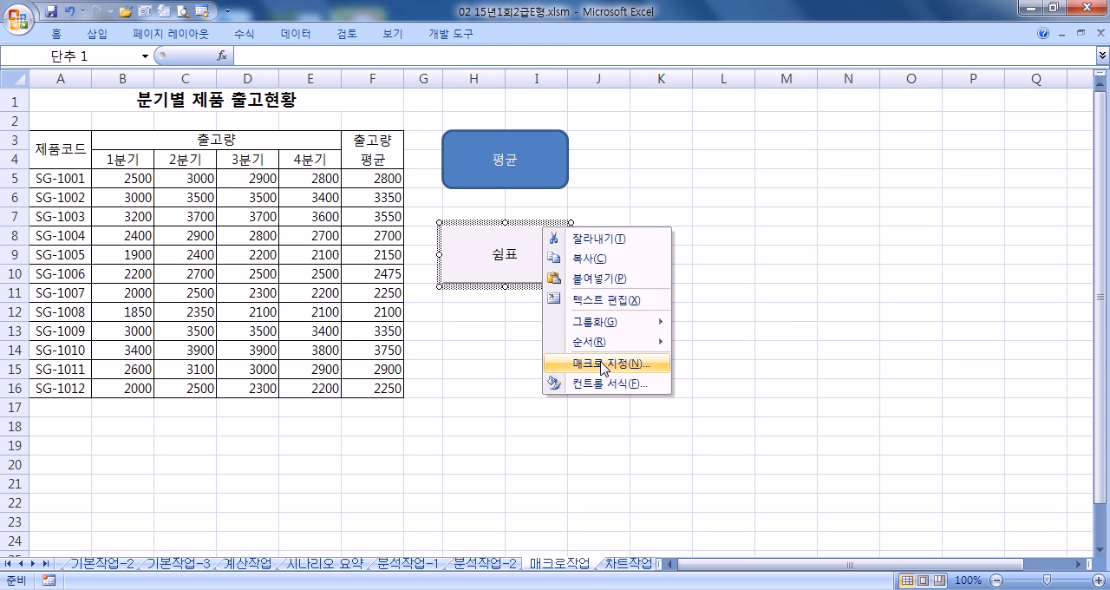
click(604, 367)
drag(609, 219, 744, 161)
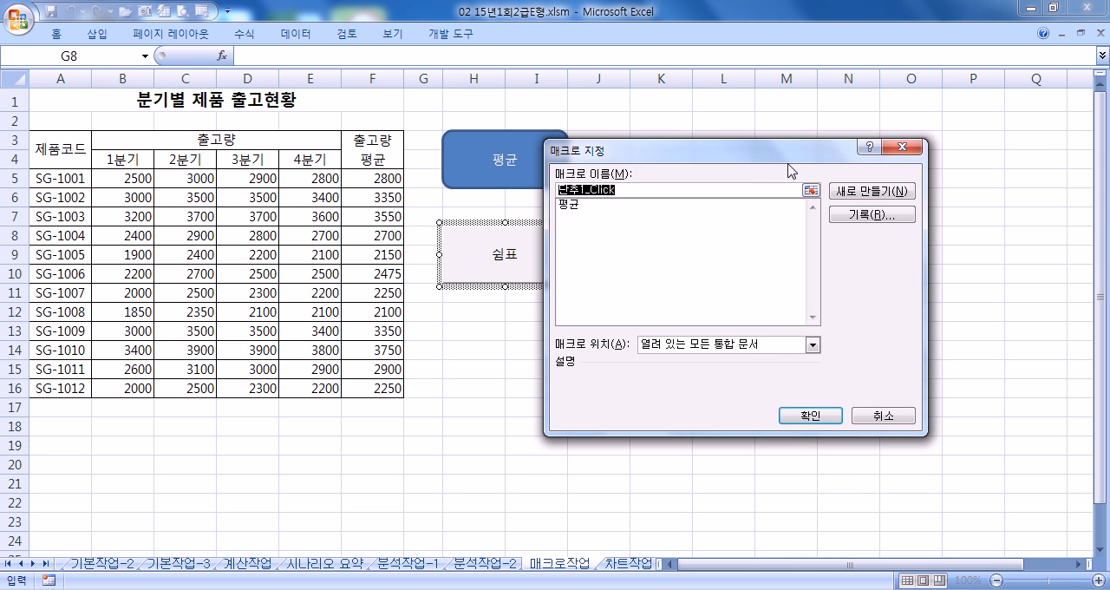
text(ㅅㅍ)
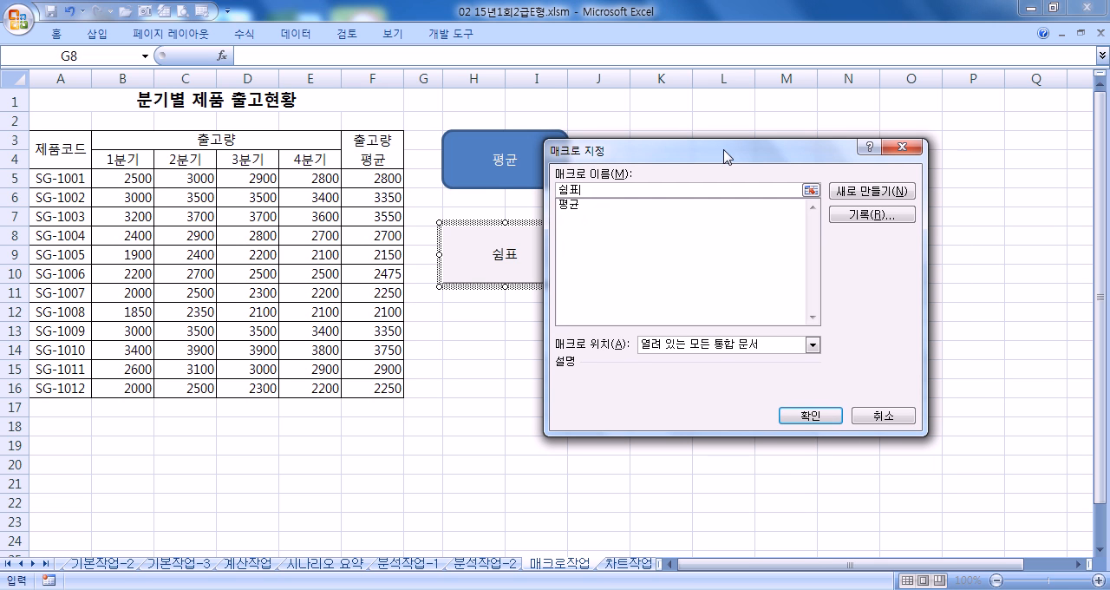
drag(726, 153, 810, 70)
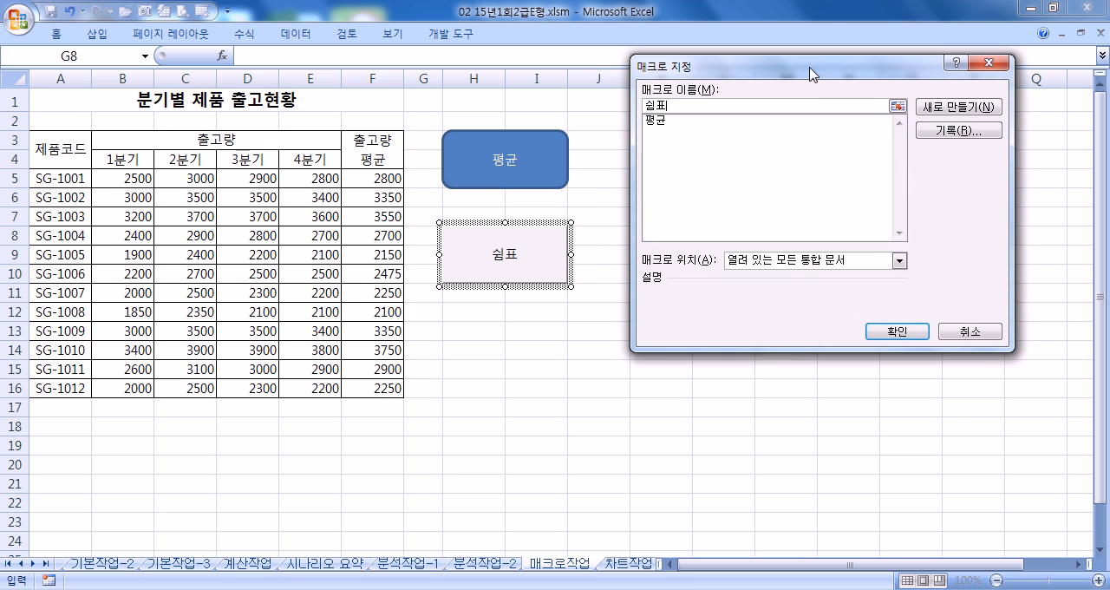
click(966, 133)
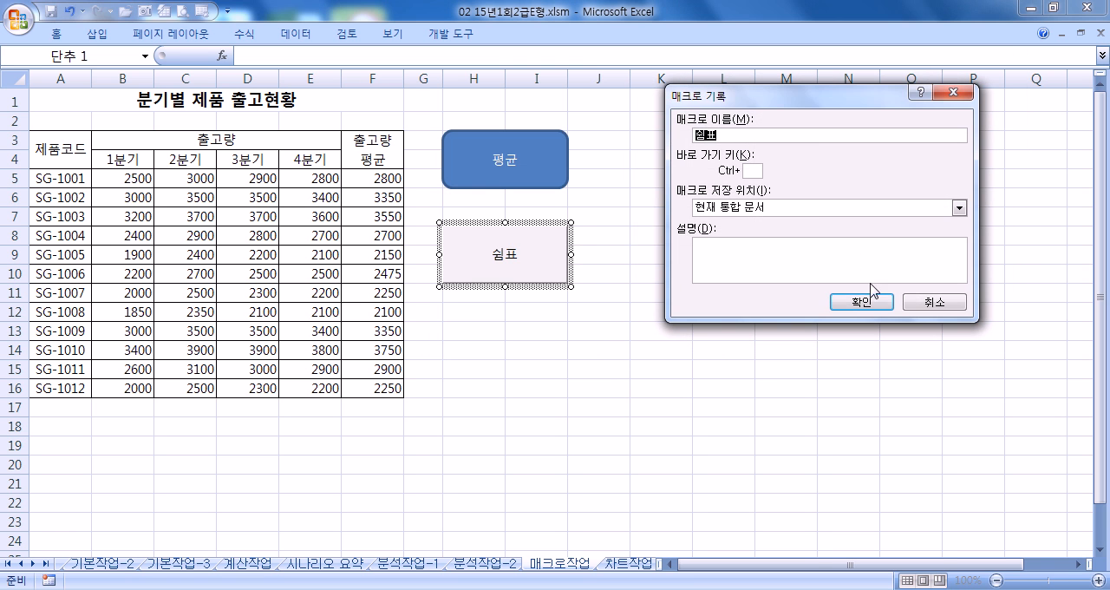
click(877, 303)
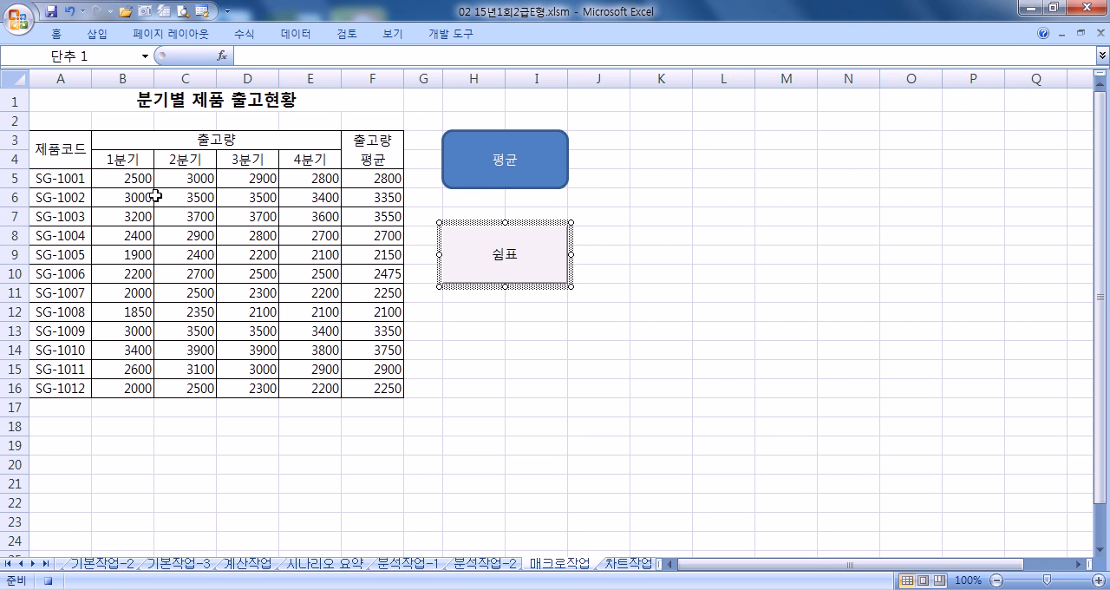
- Apply the Comma Style to B5:F16, then select A1 and stop recording the 쉼표 macro
drag(130, 179, 373, 388)
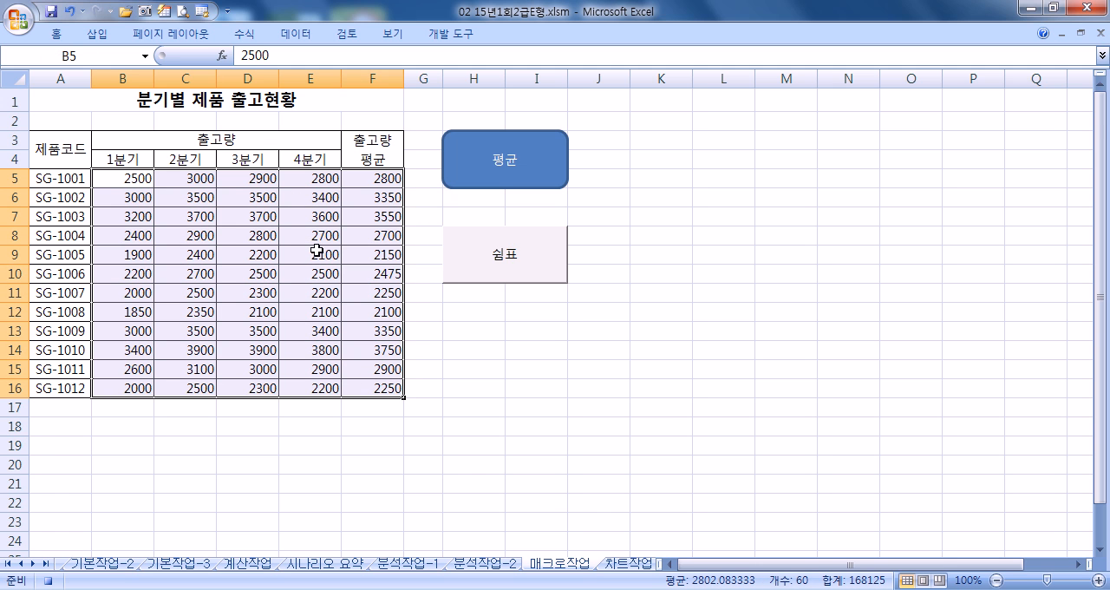
click(57, 35)
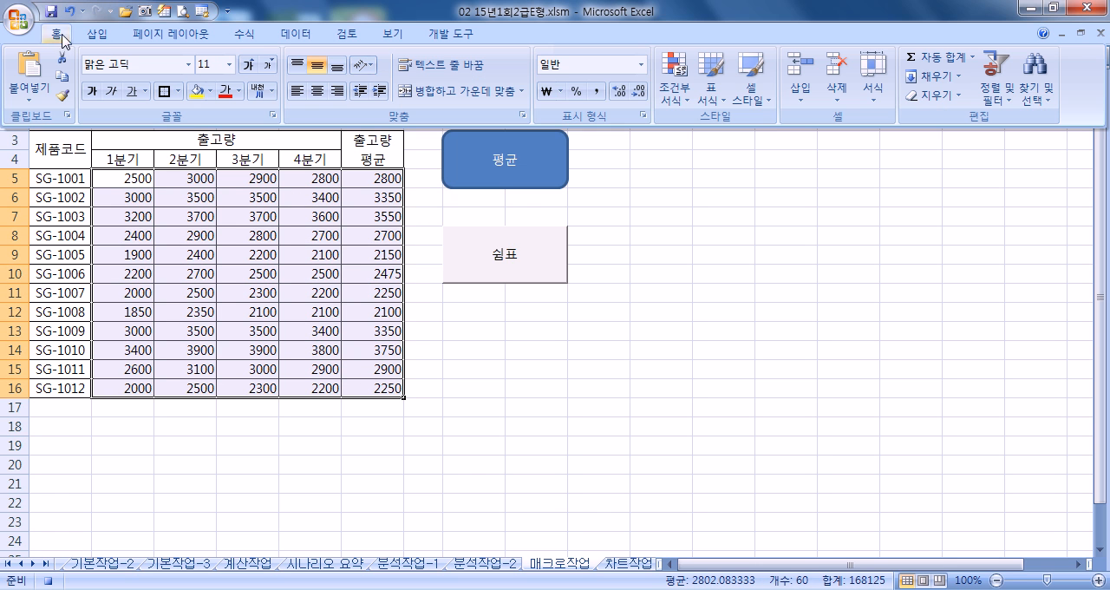
click(597, 93)
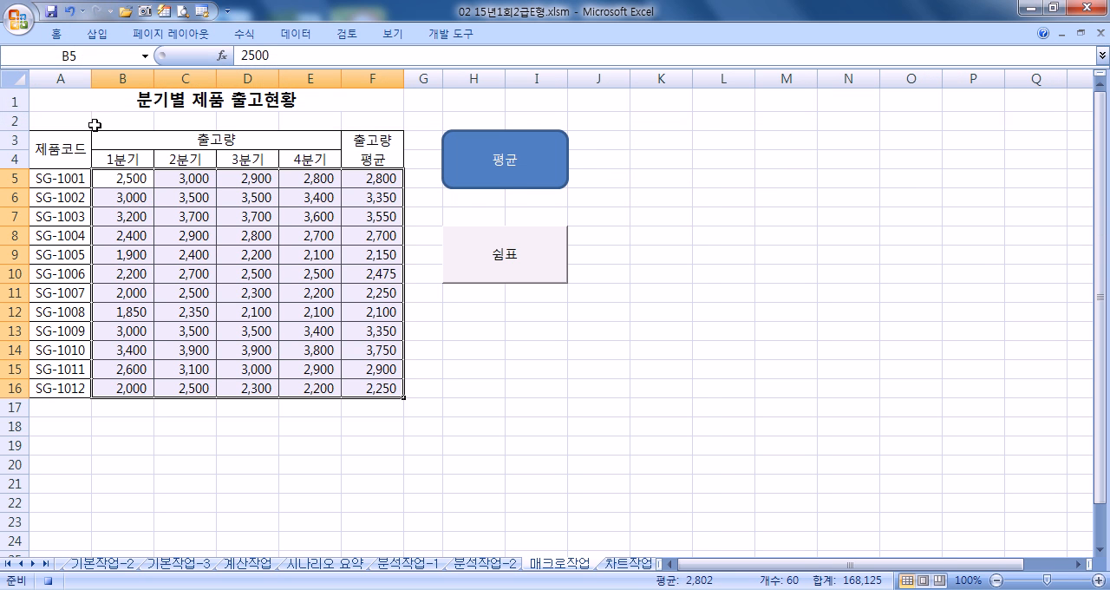
click(87, 106)
click(447, 39)
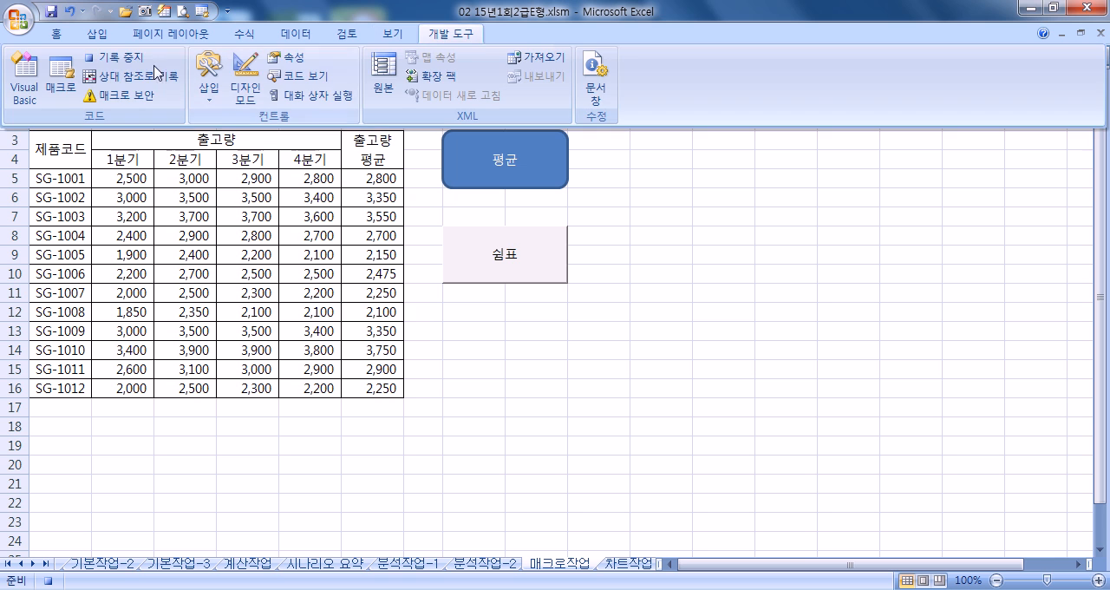
click(109, 55)
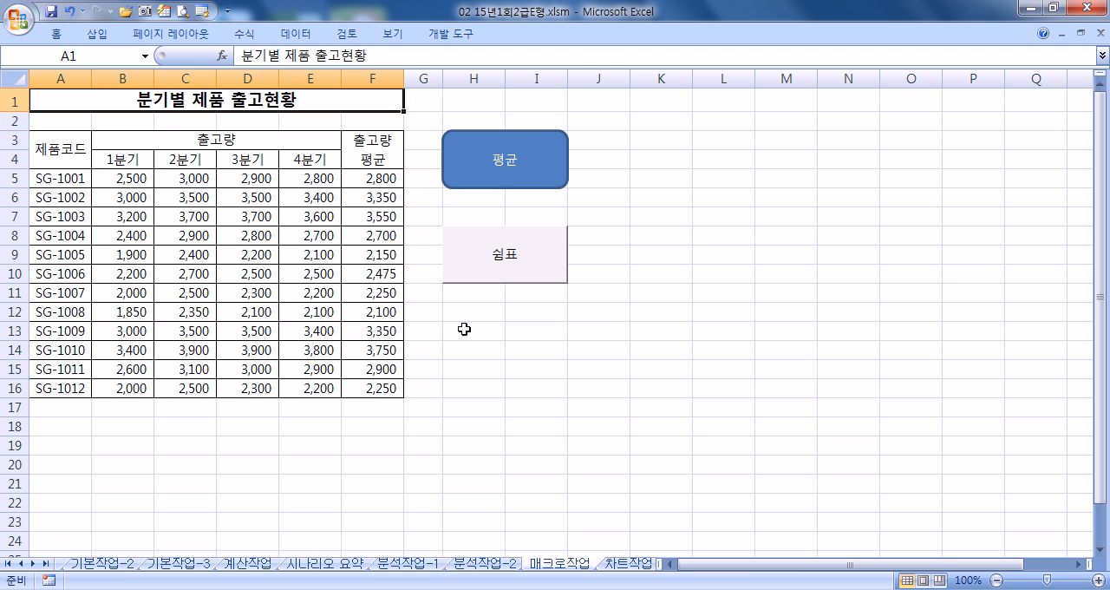
- Clear the averages in F5:F16 and reset the number format of B5:F16 to 일반 (General)
drag(373, 180, 372, 389)
key(Delete)
drag(126, 178, 355, 397)
key(ctrl+1)
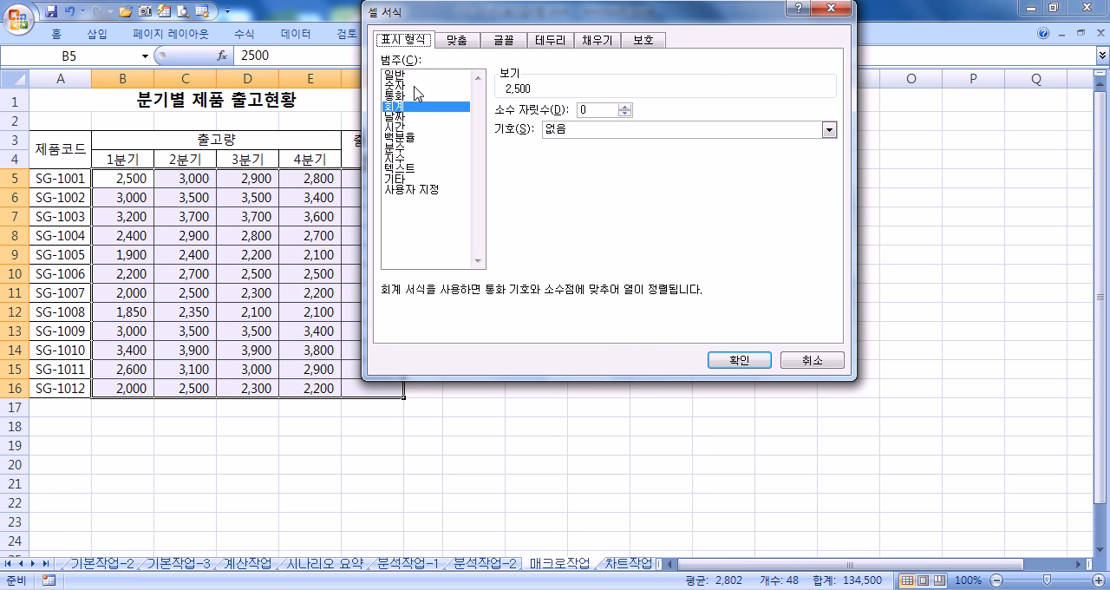
click(406, 78)
click(737, 357)
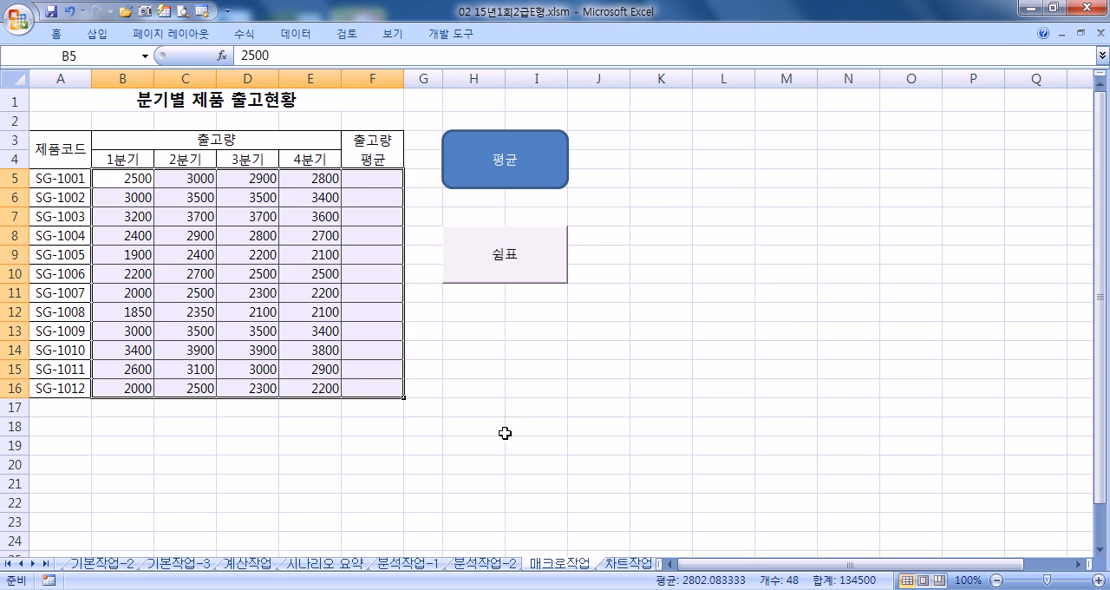
- Run the 평균 macro from the rounded rectangle and the 쉼표 macro from the form button
click(526, 428)
click(530, 187)
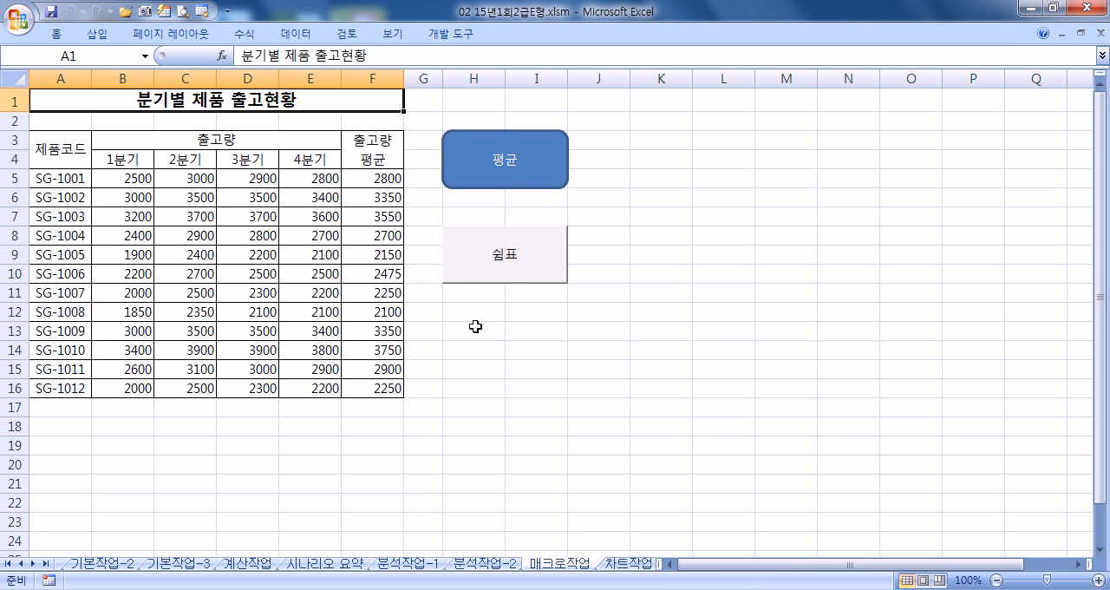
click(529, 287)
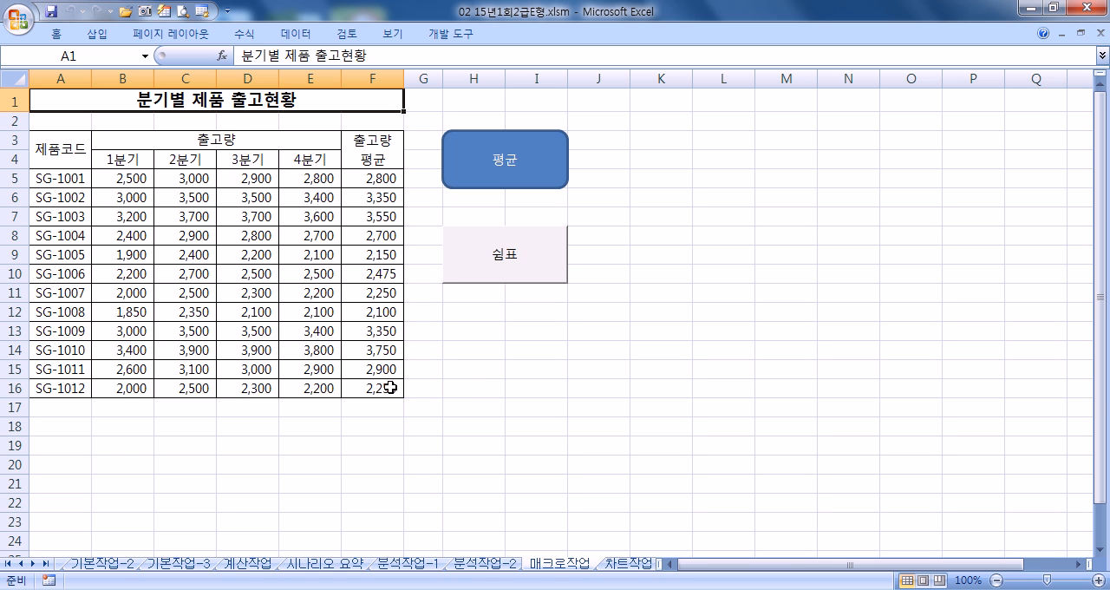
- Open the 차트작업 sheet and keep the ribbon expanded
click(616, 562)
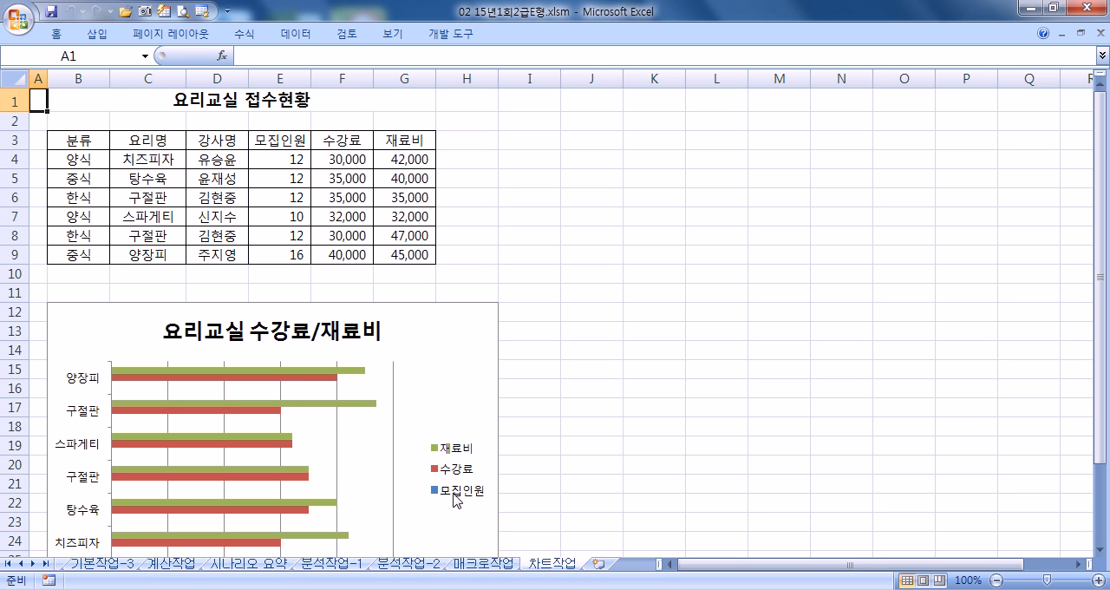
scroll(460, 499, down, 3)
scroll(422, 322, up, 3)
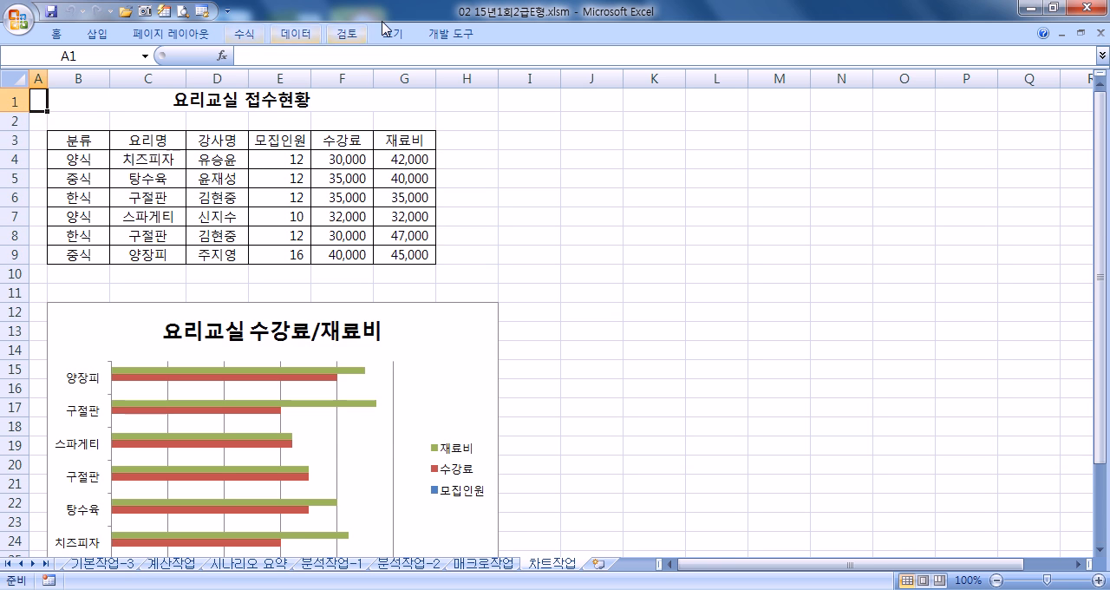
click(452, 35)
double_click(452, 35)
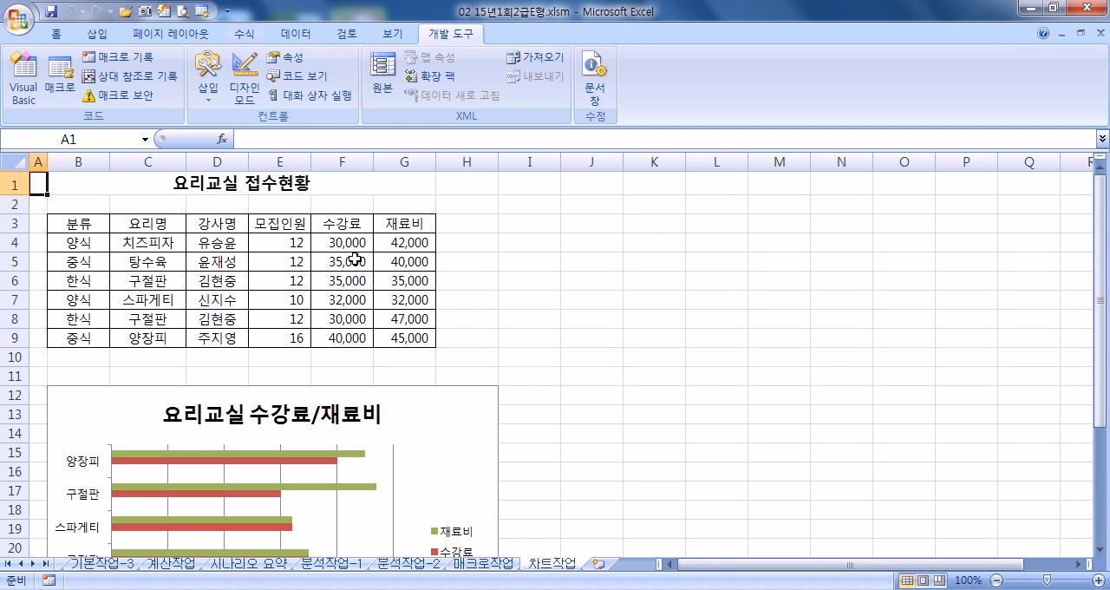
- Try deleting the 모집인원 series from the 요리교실 수강료/재료비 chart, and undo the deletion
click(488, 444)
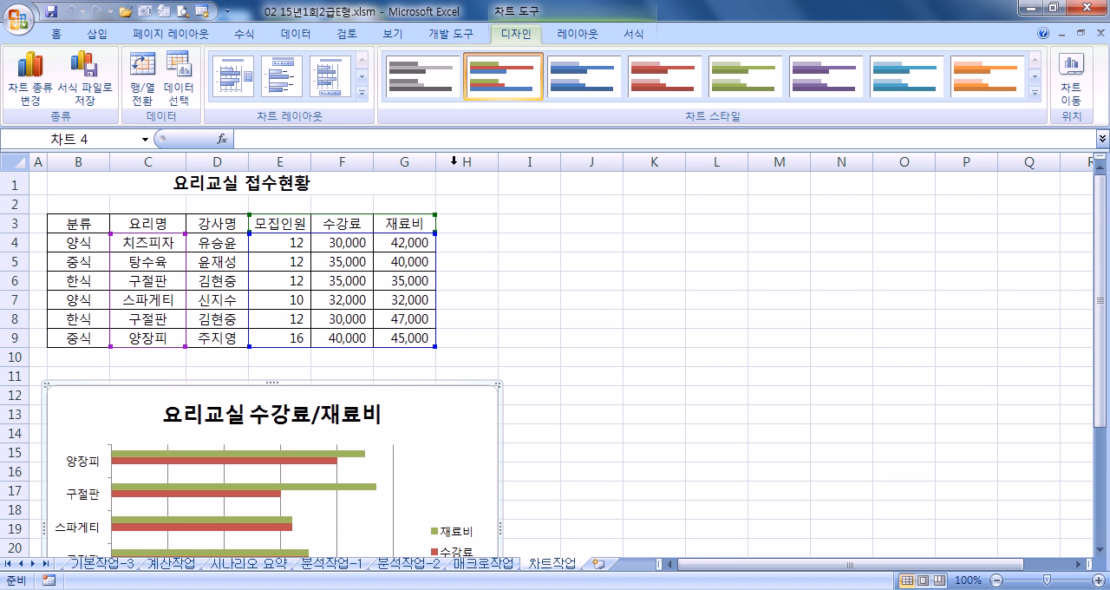
click(578, 35)
click(136, 58)
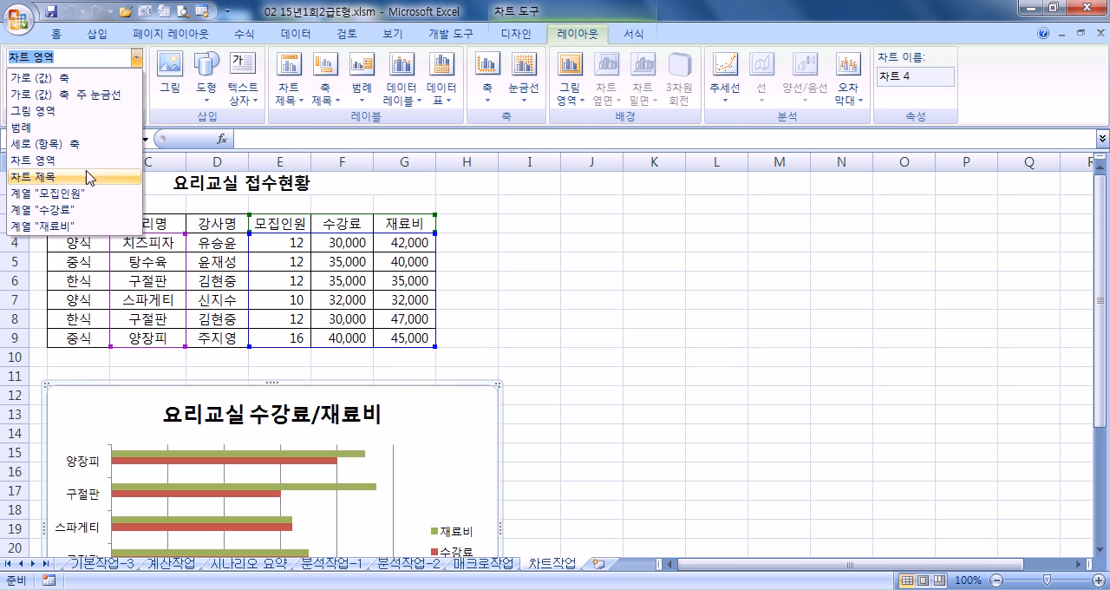
click(77, 193)
scroll(198, 372, down, 3)
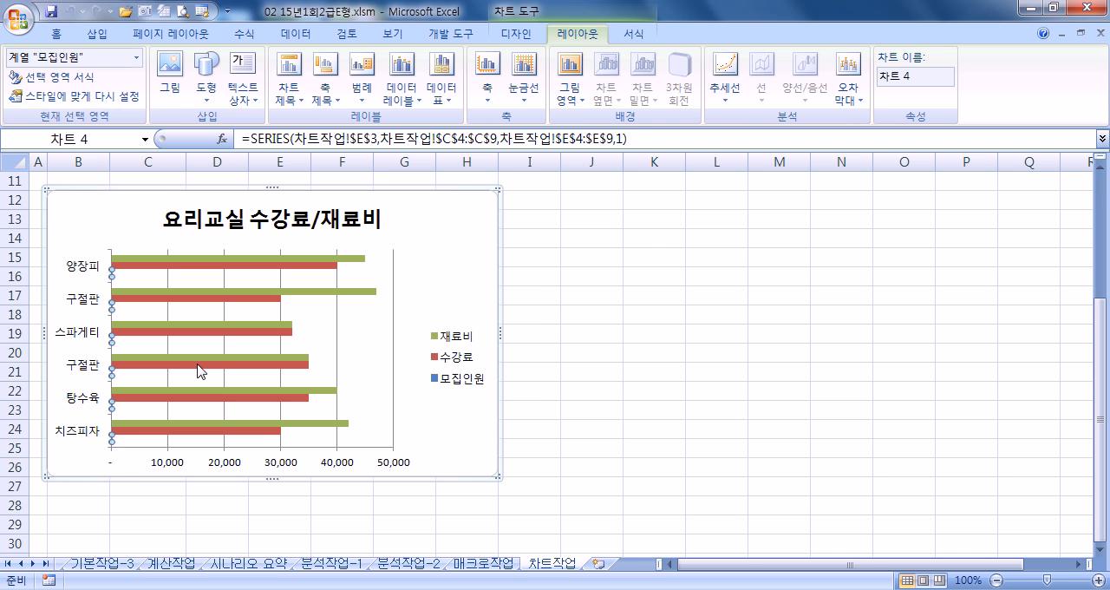
key(Delete)
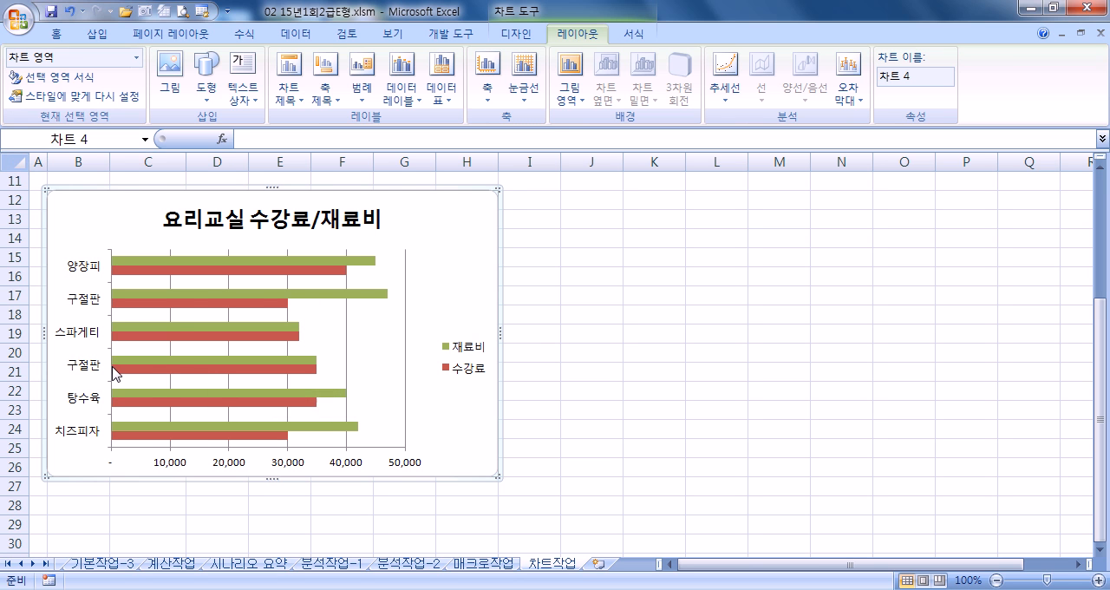
scroll(111, 373, up, 2)
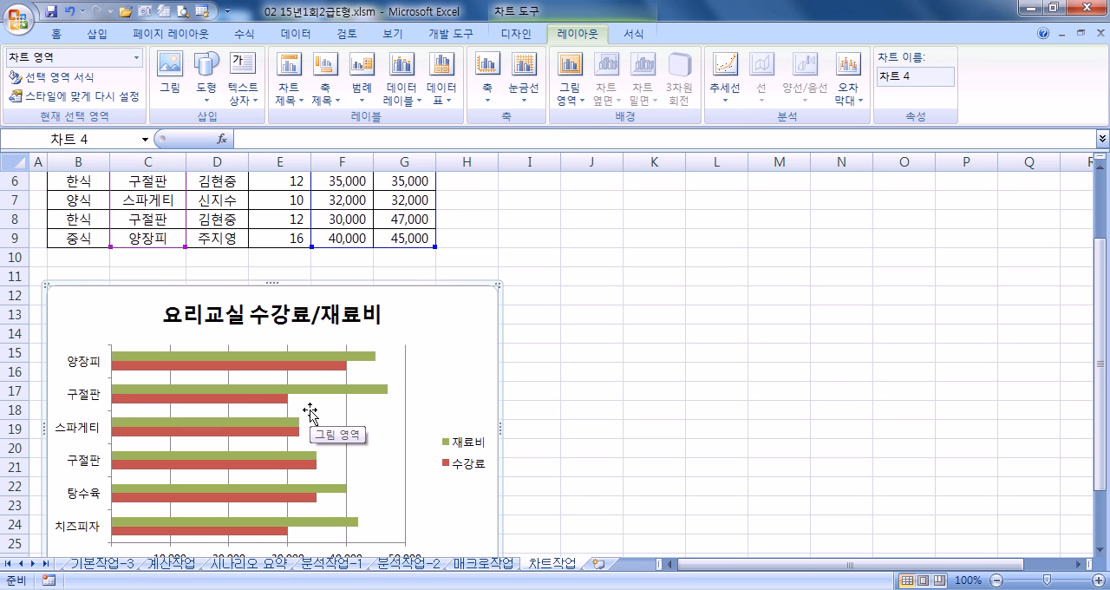
key(ctrl+v)
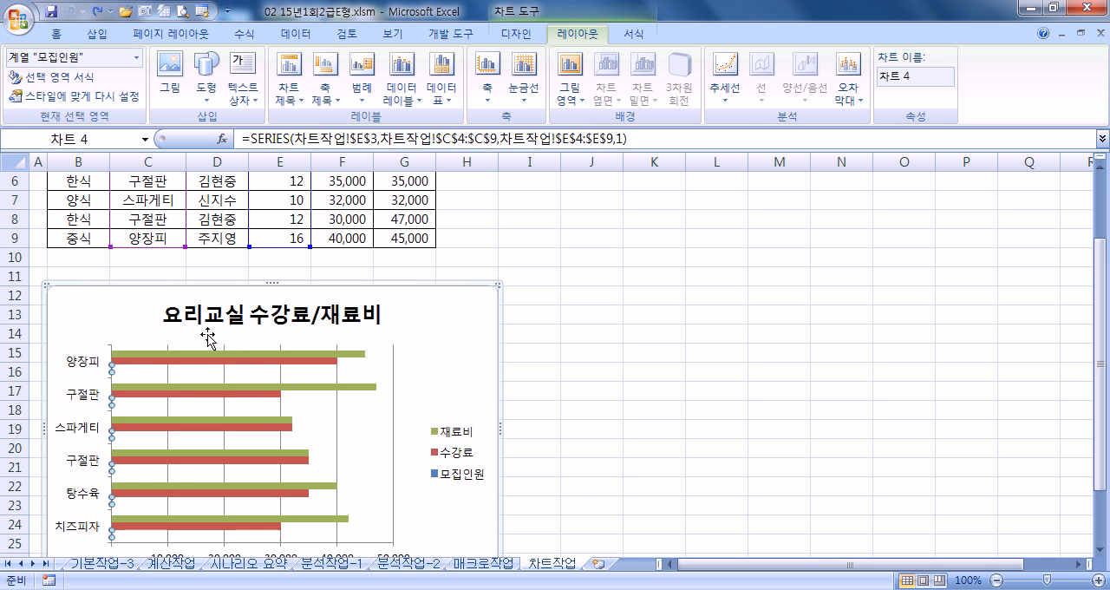
- Select the 요리명 column C3:C9 together with the 수강료 and 재료비 columns F3:G9 in the table
scroll(208, 337, up, 2)
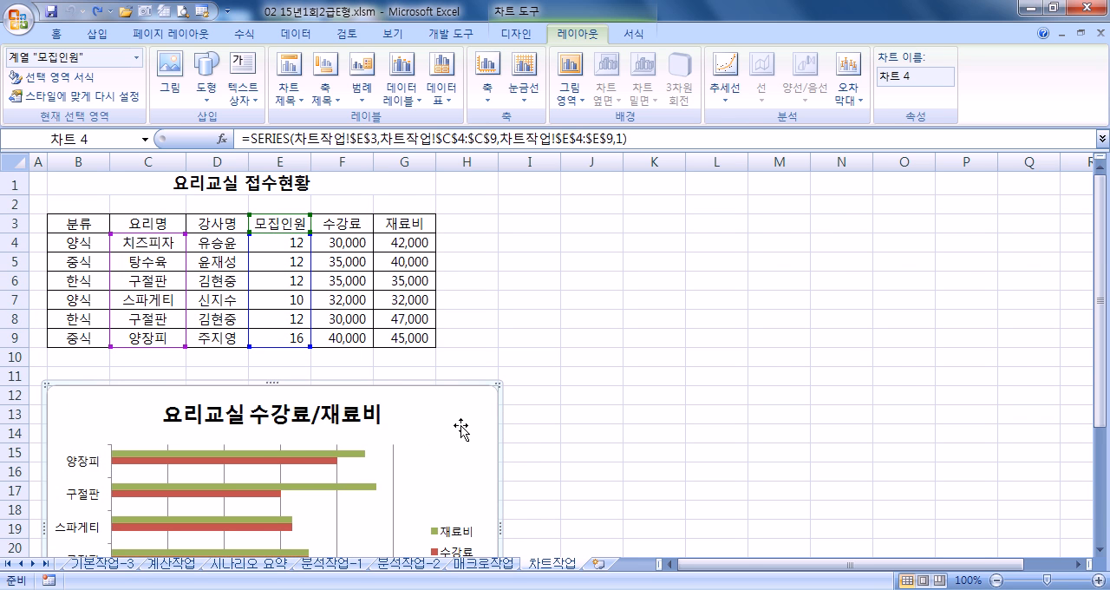
drag(147, 223, 150, 338)
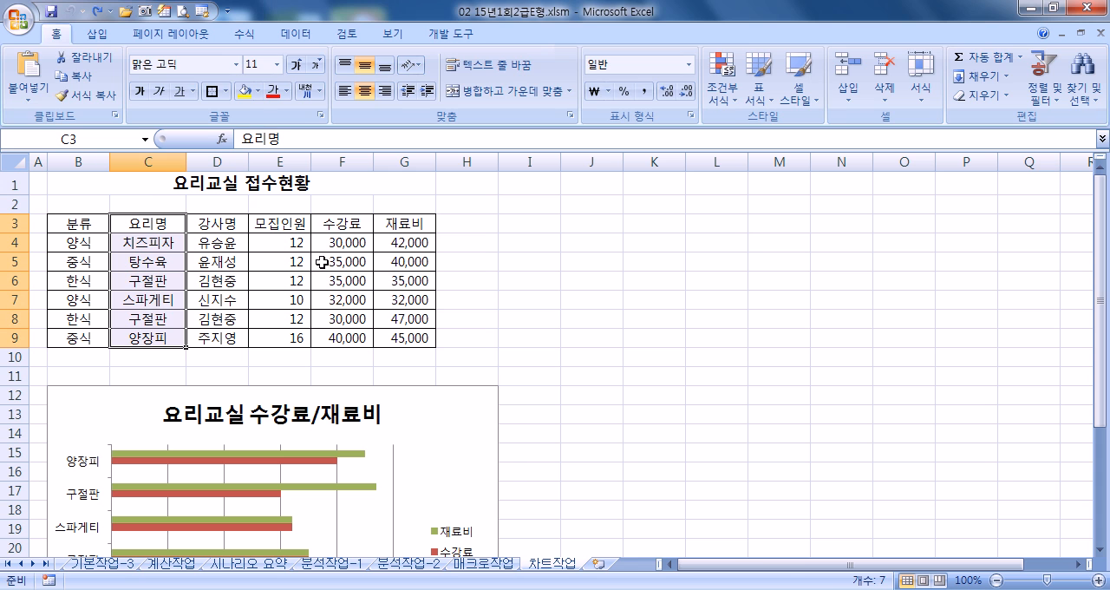
ctrl+drag(345, 217, 420, 337)
- Try switching the chart's rows and columns, and switch them back
click(442, 427)
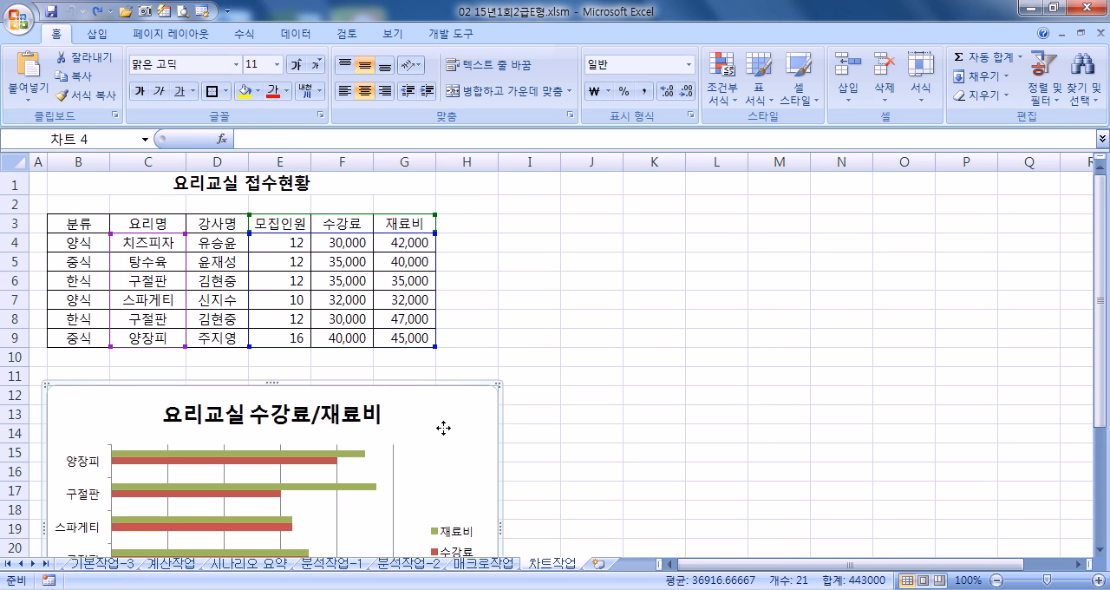
click(526, 37)
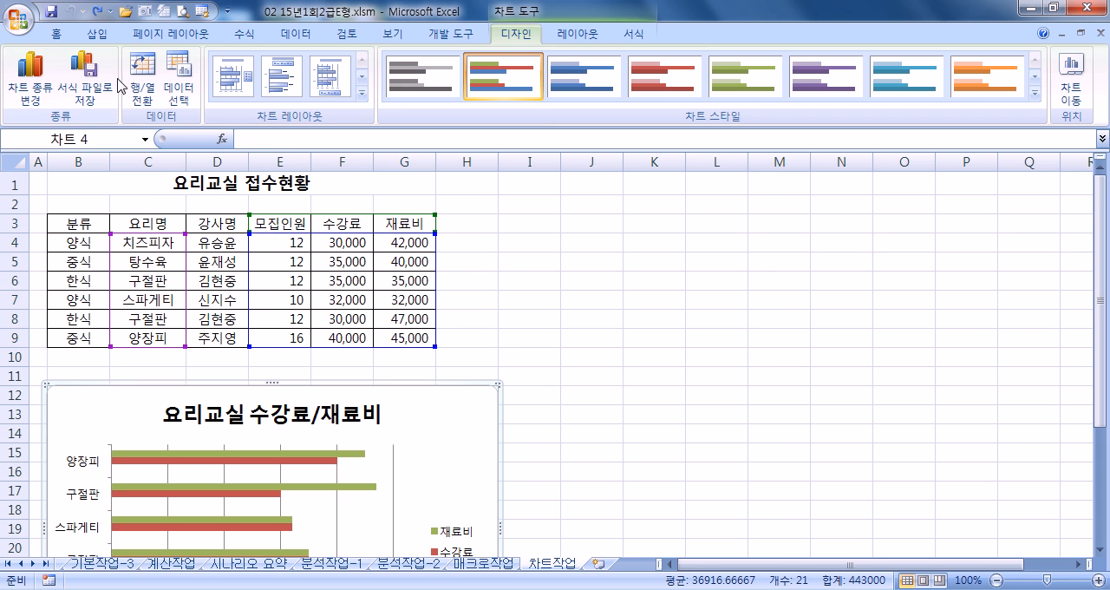
click(152, 74)
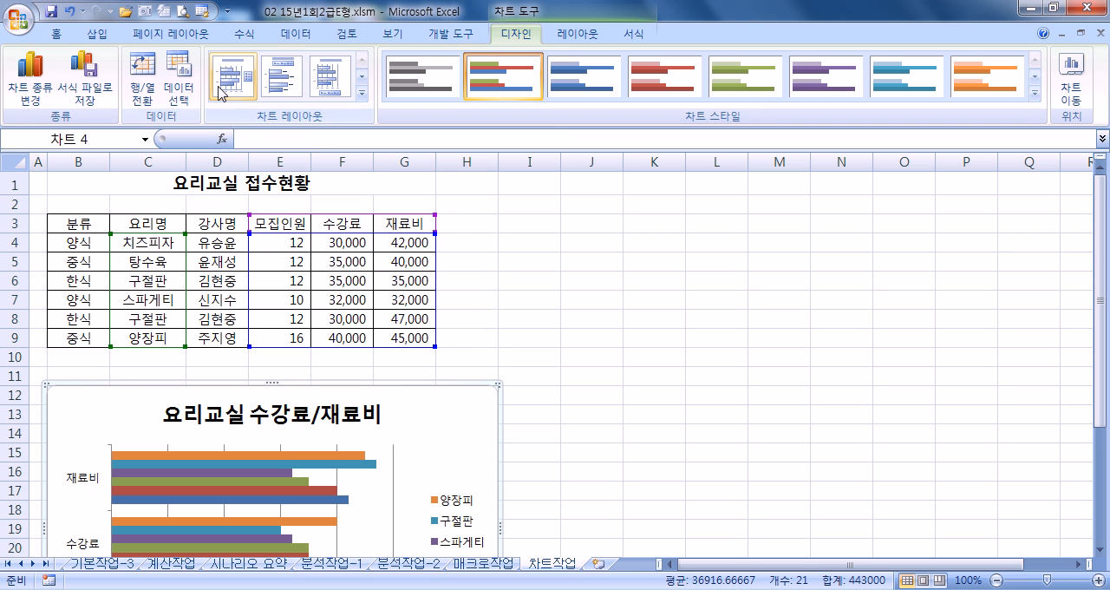
click(147, 78)
- Try redefining the chart's source data as C3:C9 and F3:G9, and cancel the change
click(195, 93)
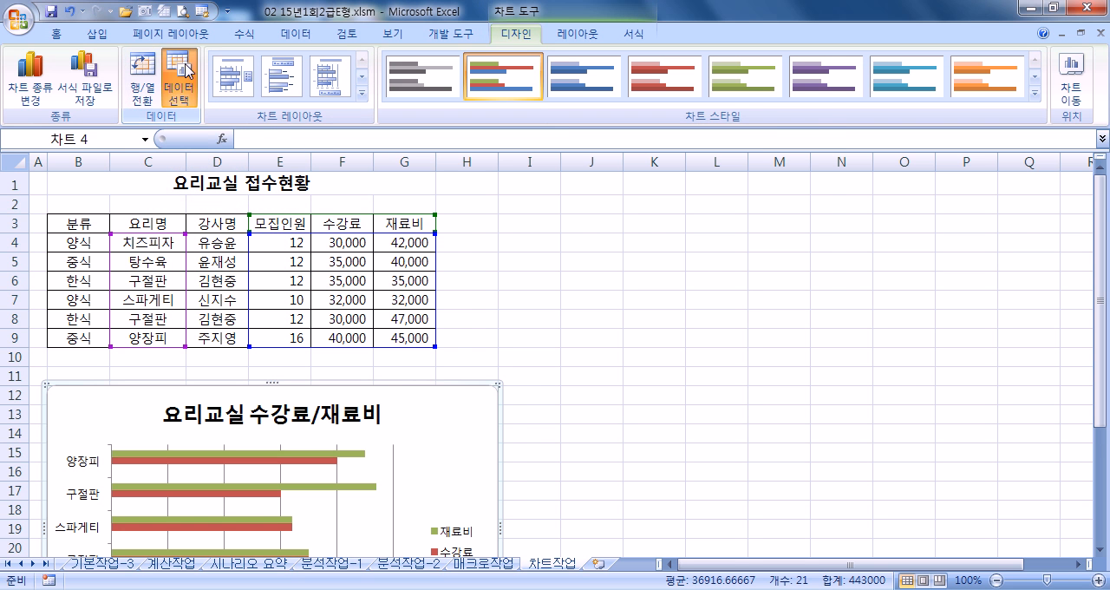
drag(142, 223, 158, 340)
drag(342, 224, 398, 338)
scroll(434, 458, down, 3)
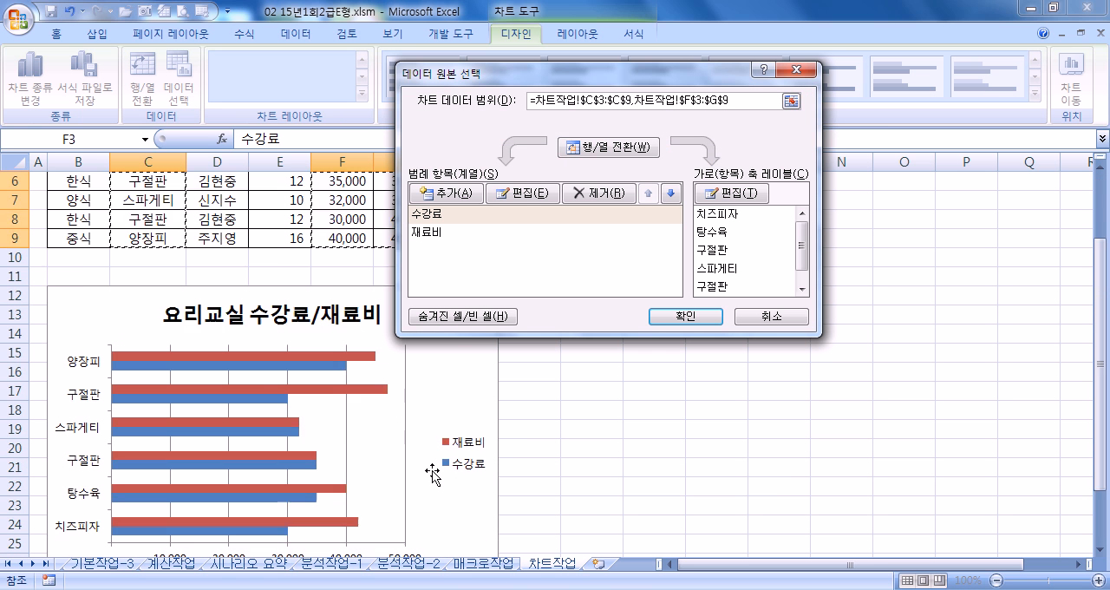
click(769, 317)
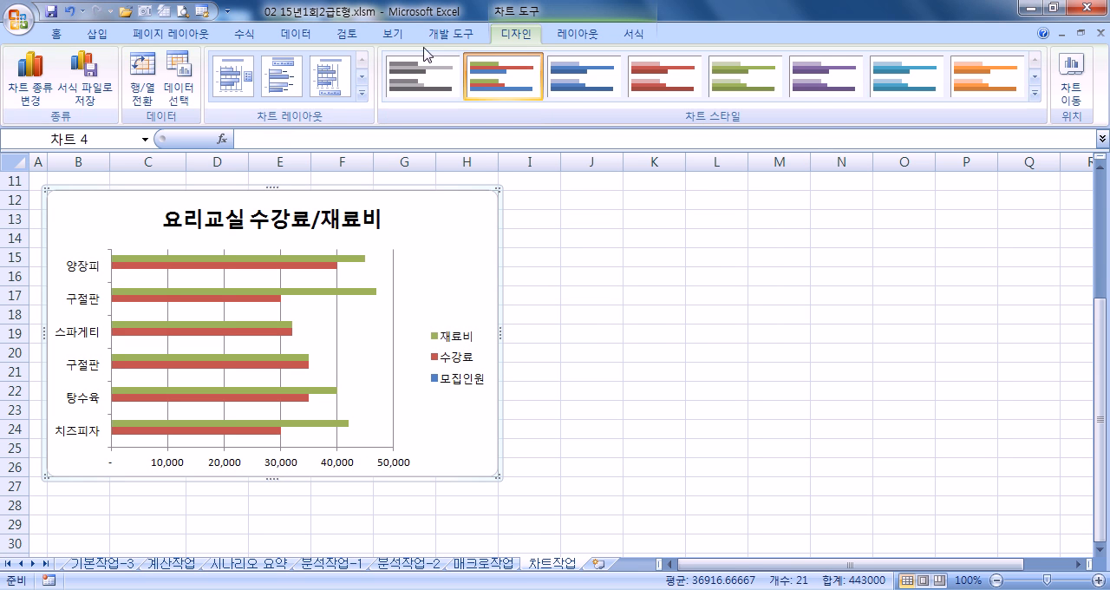
- Delete the 모집인원 series from the chart so only 수강료 and 재료비 are plotted
click(577, 34)
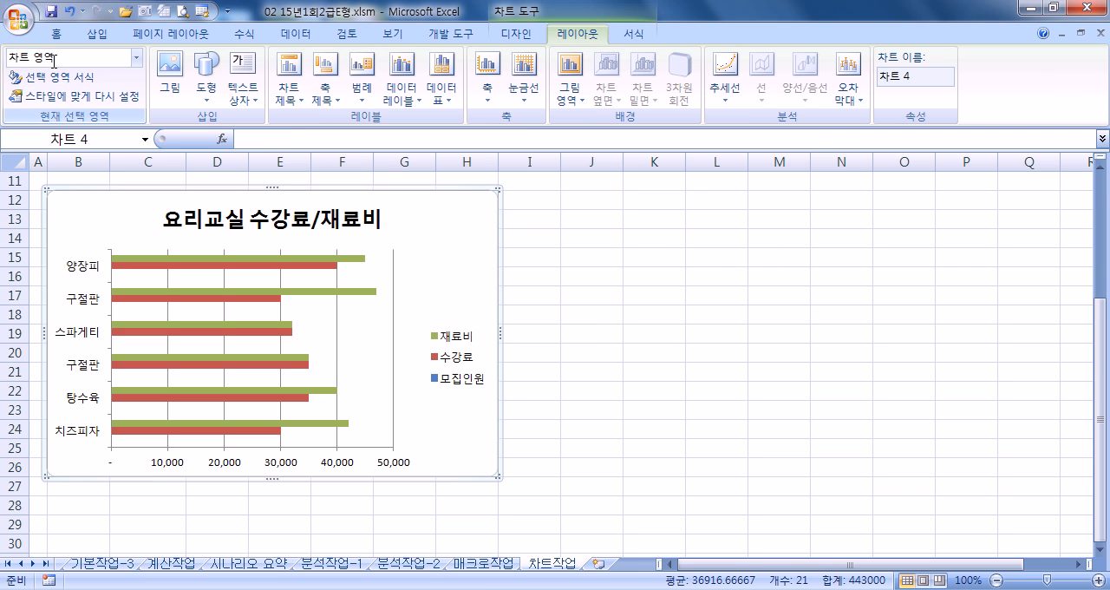
click(137, 58)
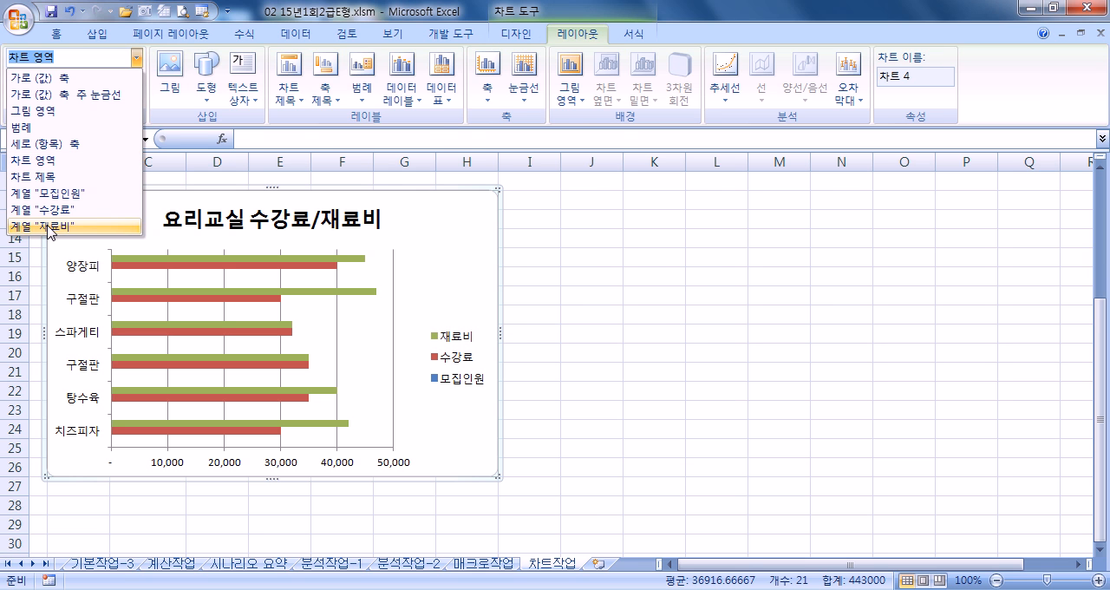
click(48, 193)
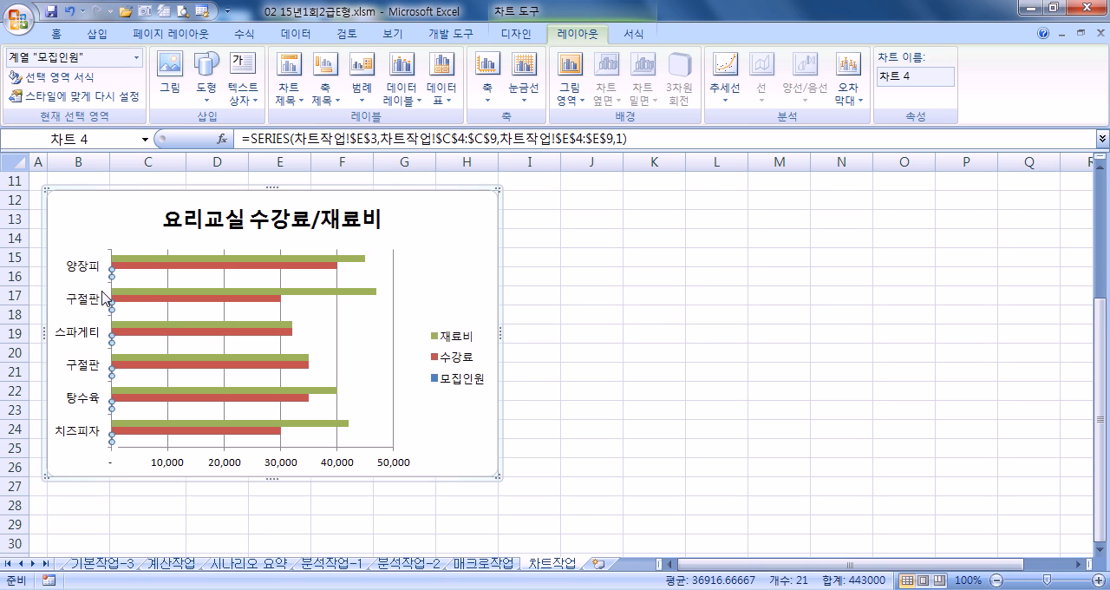
key(Delete)
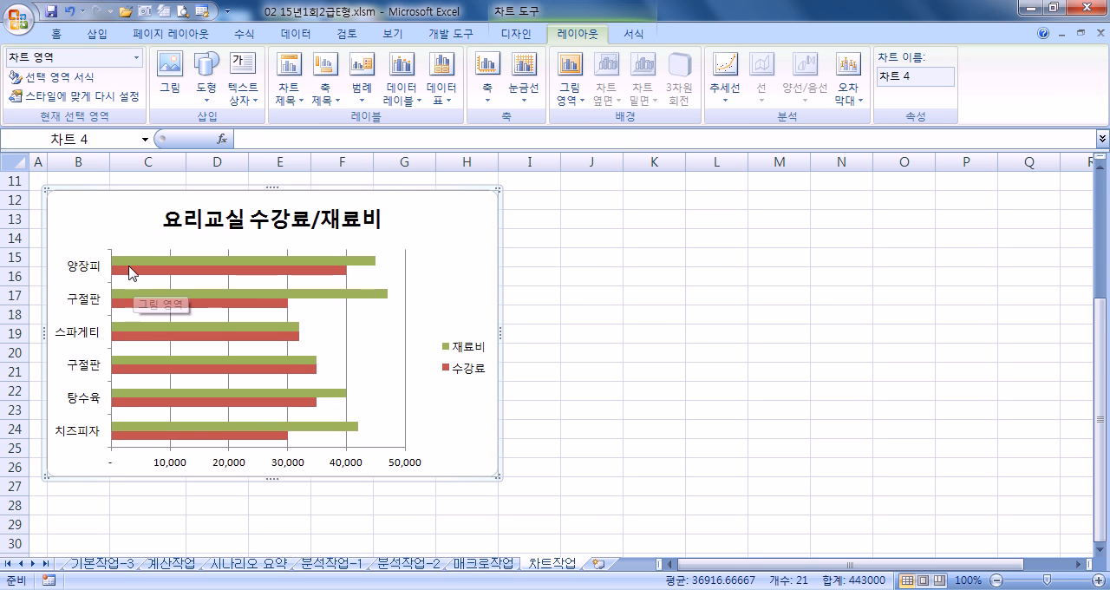
mouse_move(143, 274)
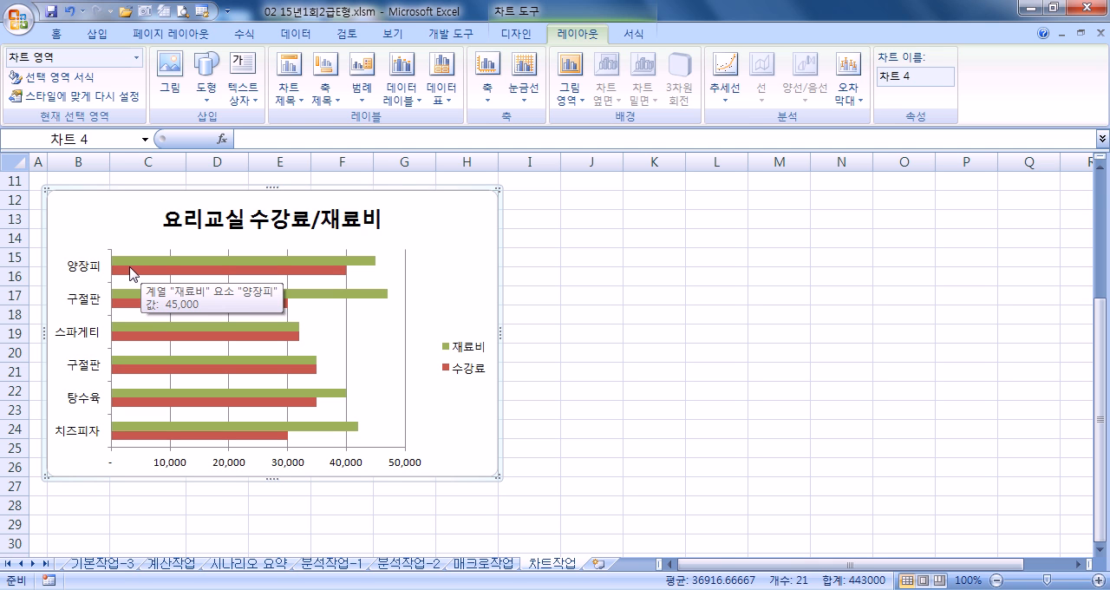
- Change the chart type to 묶은 세로 막대형 (clustered column)
click(516, 34)
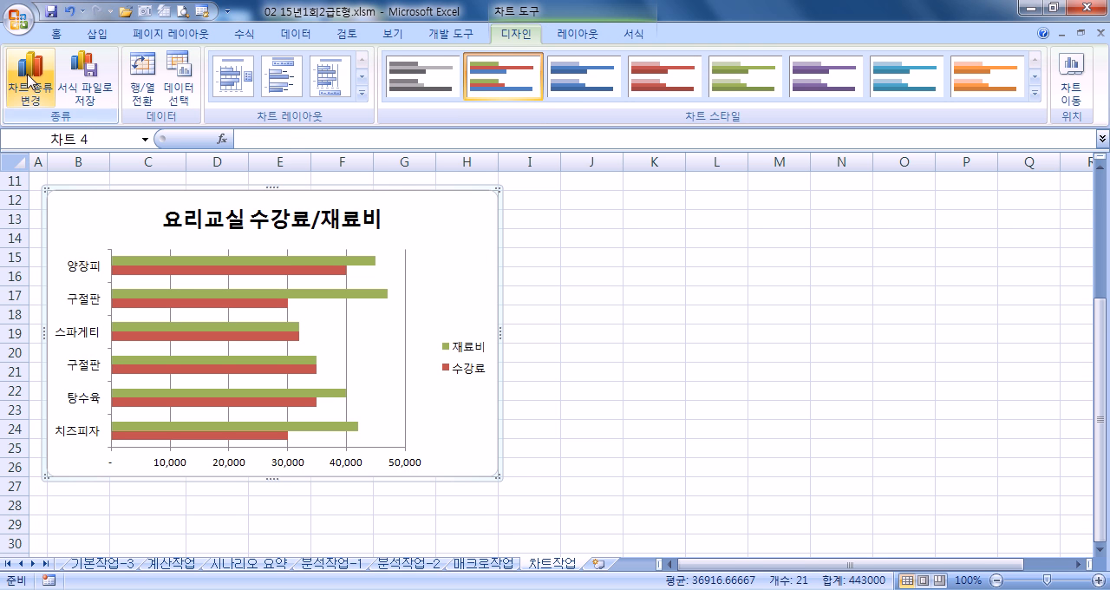
click(29, 80)
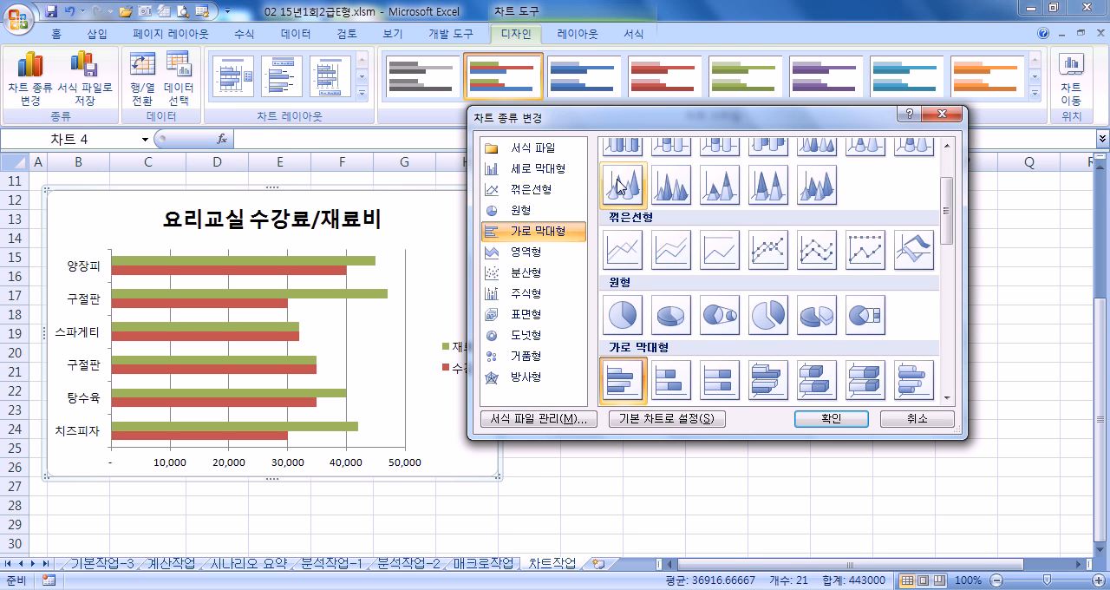
click(555, 170)
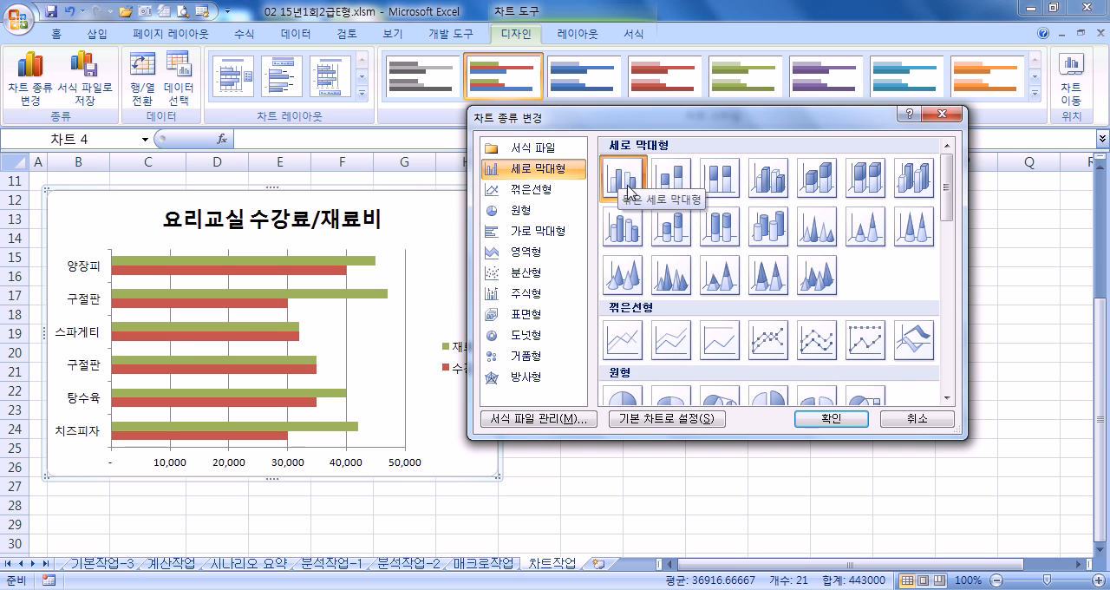
click(800, 421)
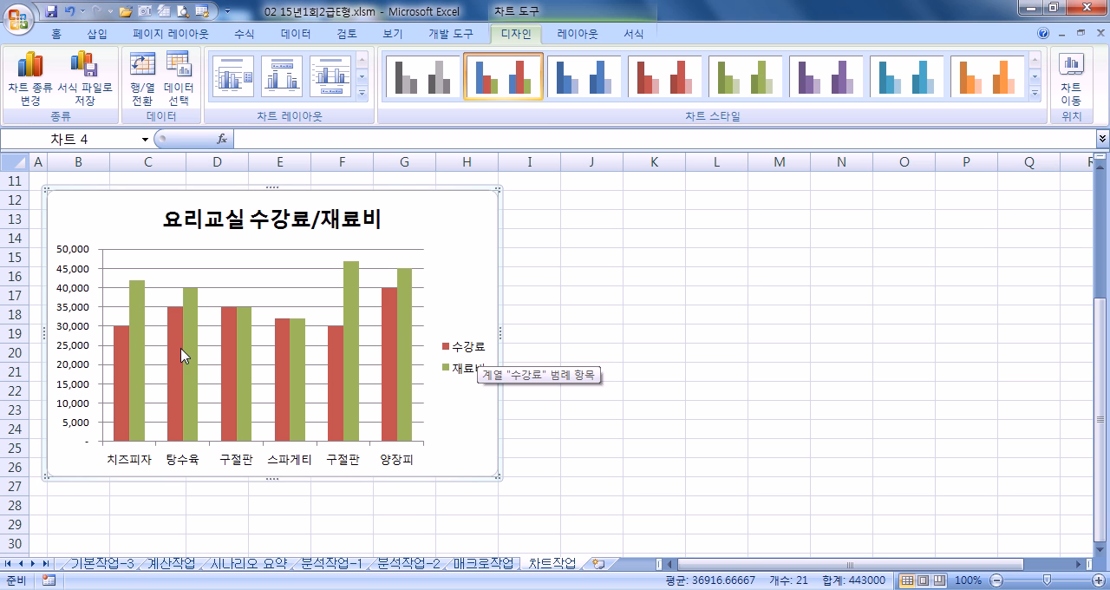
- Add a title below the chart's horizontal axis (축 아래 제목) with the text 요리명
click(582, 33)
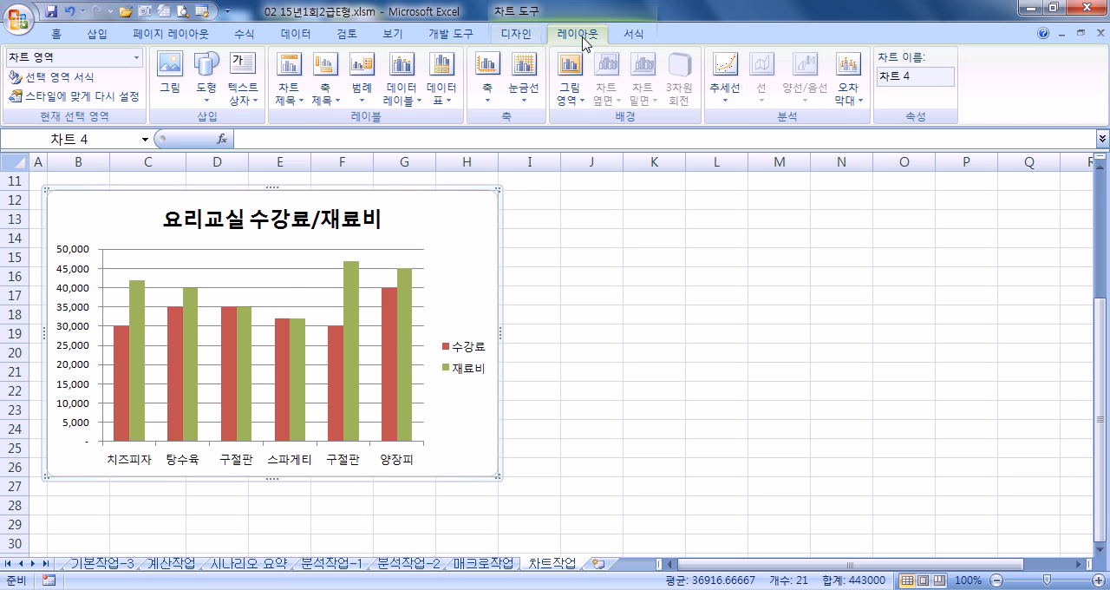
click(335, 96)
mouse_move(420, 123)
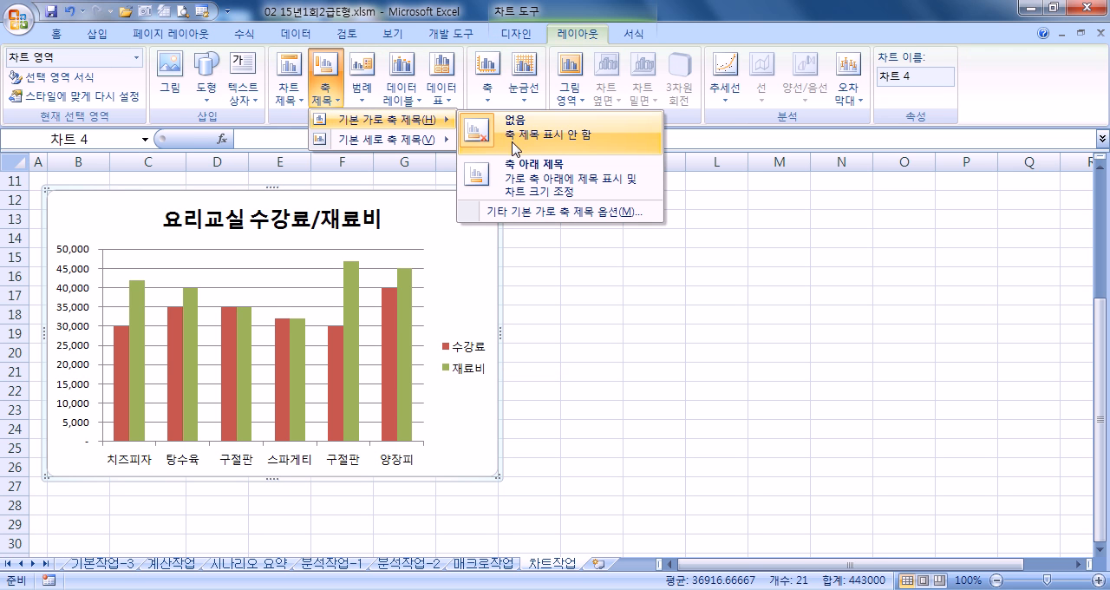
click(521, 183)
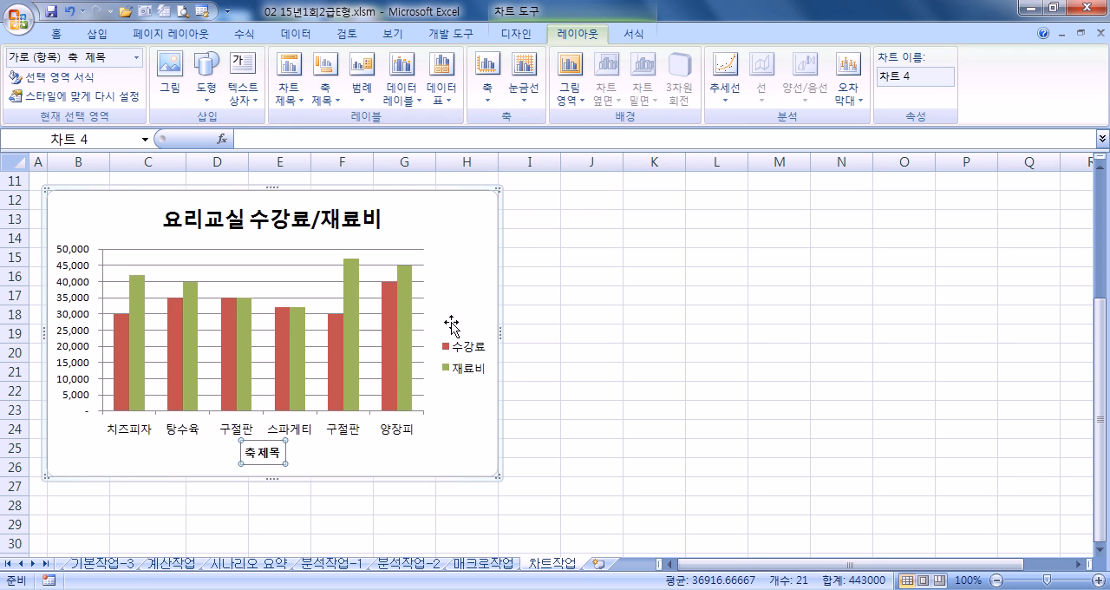
text(요리머)
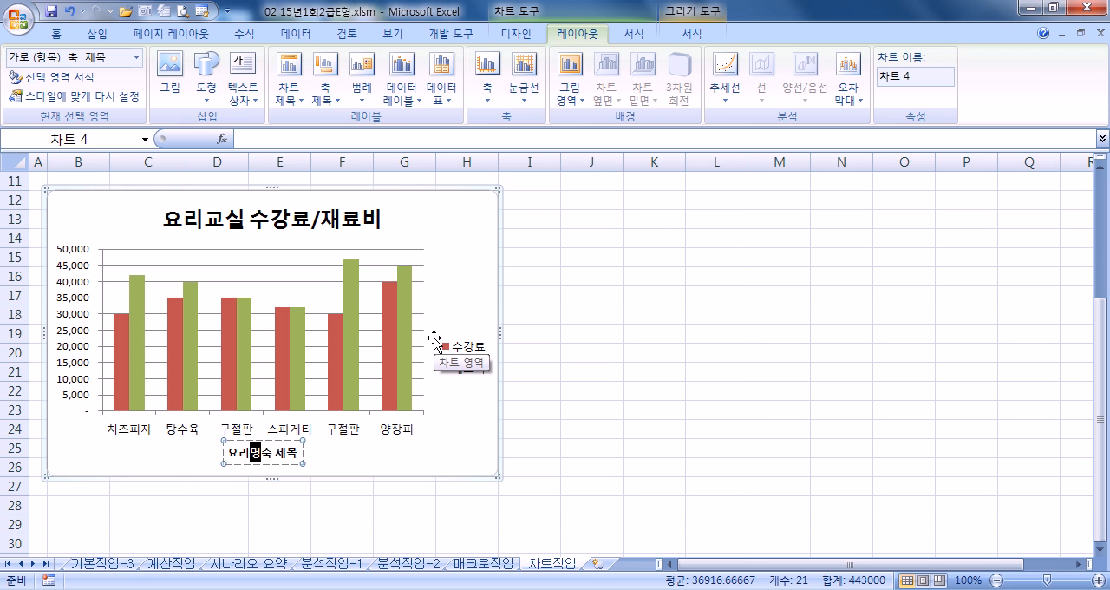
key(Delete)
key(Delete)
key(Delete)
key(Delete)
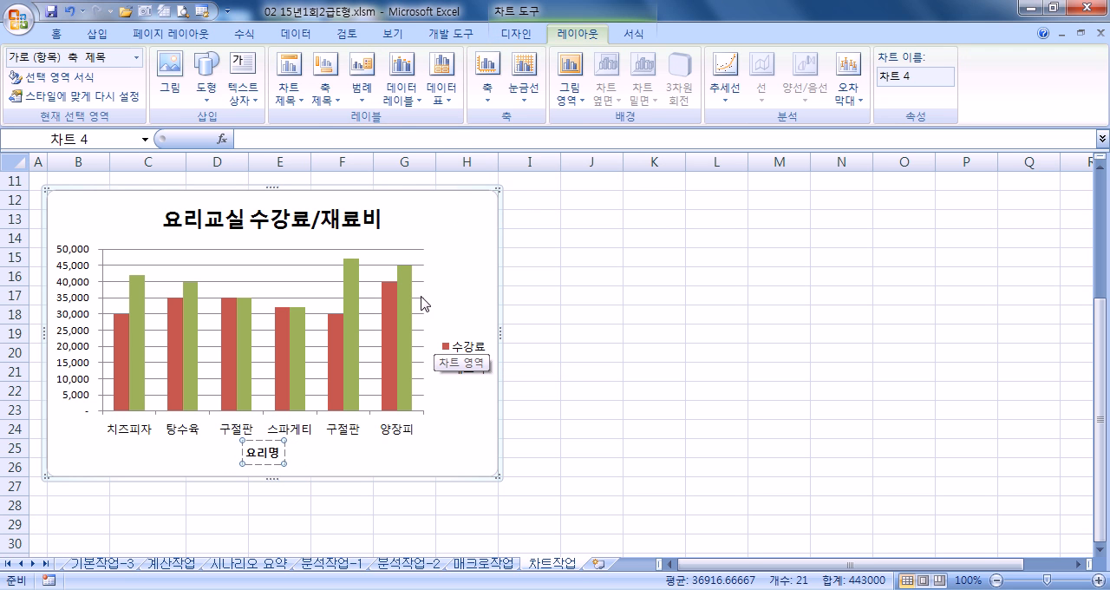
- Add a vertical-text title (세로 제목) to the chart's vertical axis with the text 금액
click(326, 83)
mouse_move(360, 140)
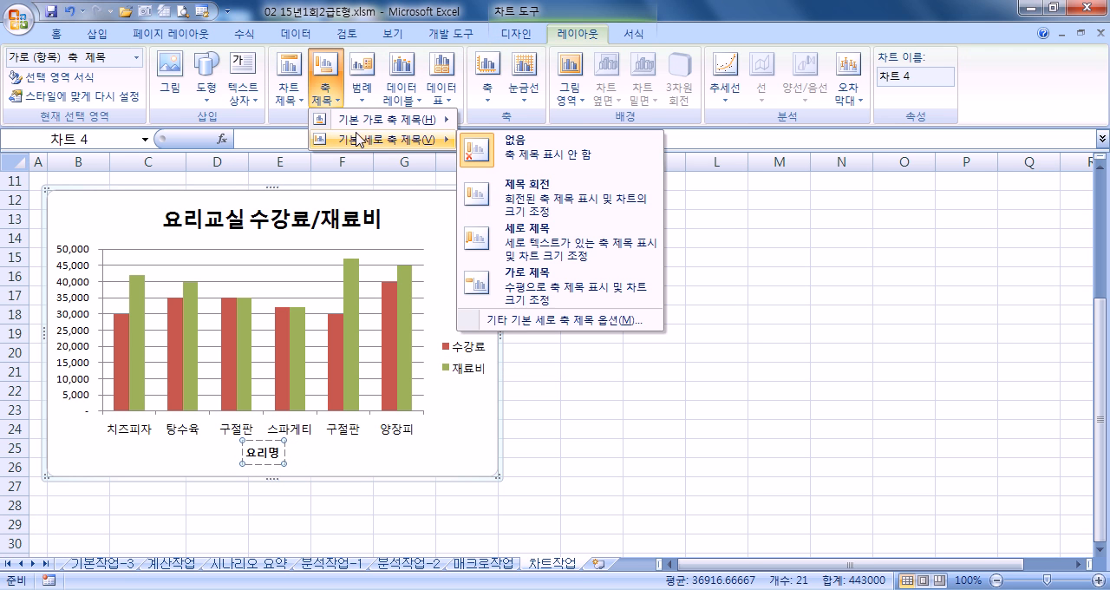
click(517, 237)
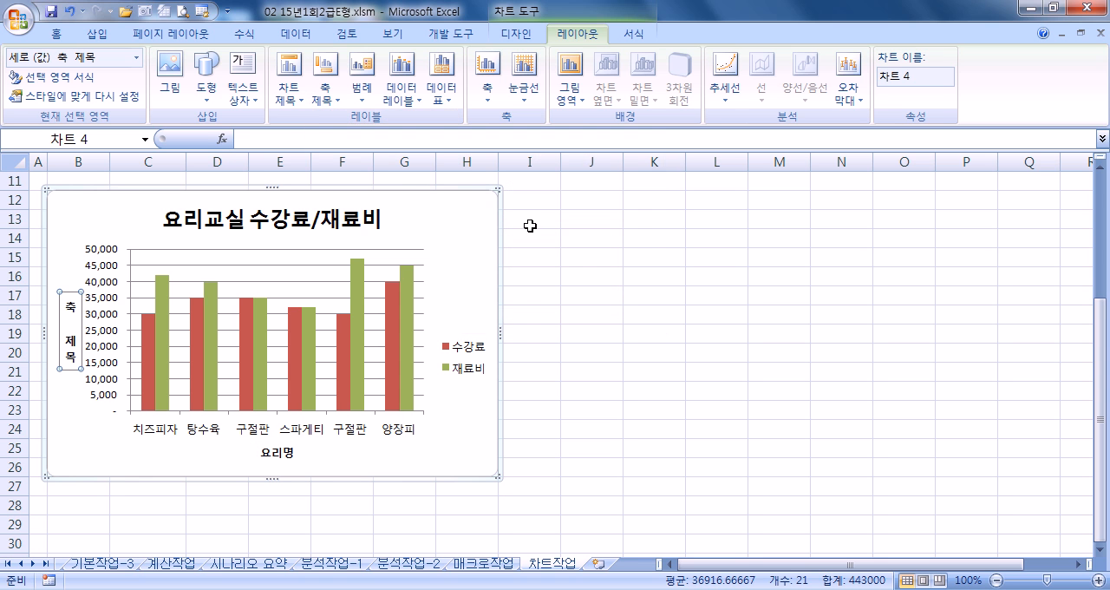
text(금액)
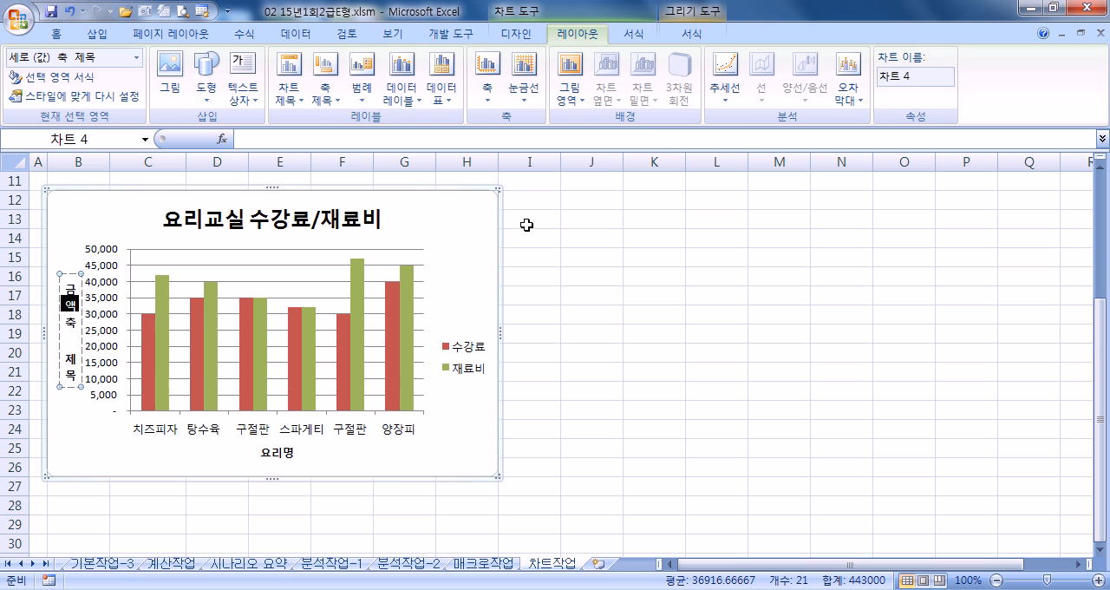
key(Delete)
key(Delete)
key(Delete)
key(Delete)
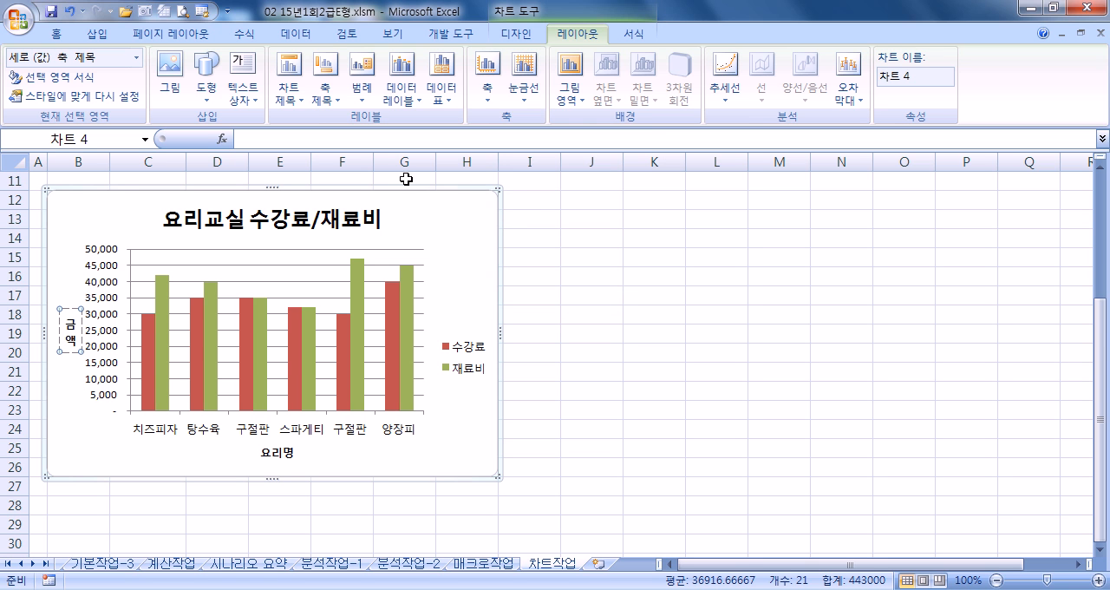
- Fix the vertical value axis minimum (최소값) at 10000 and its major unit (주 단위) at 10000
click(483, 243)
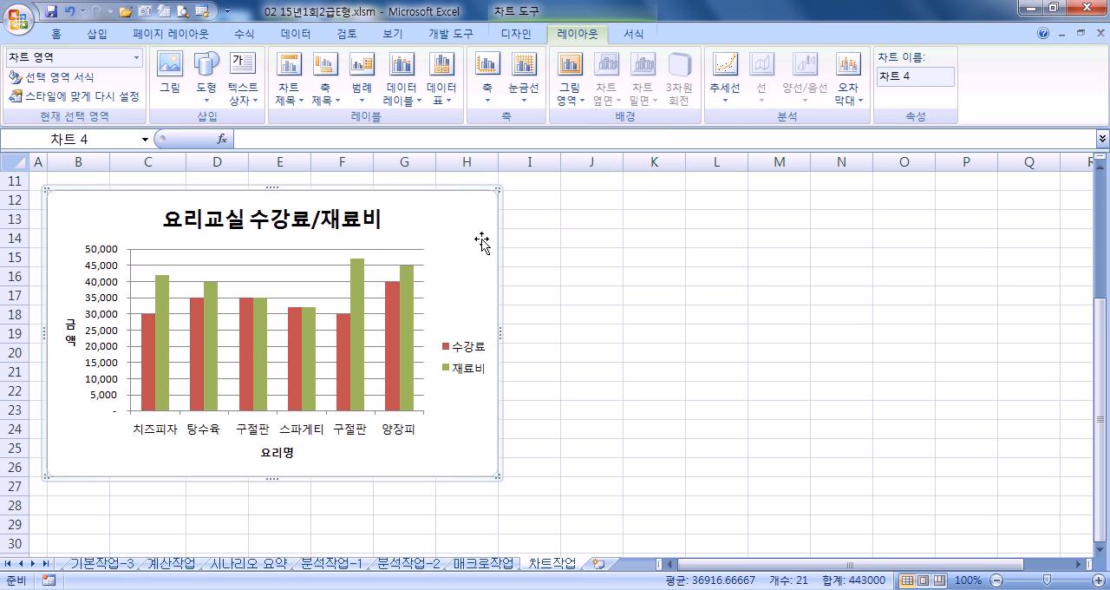
double_click(109, 277)
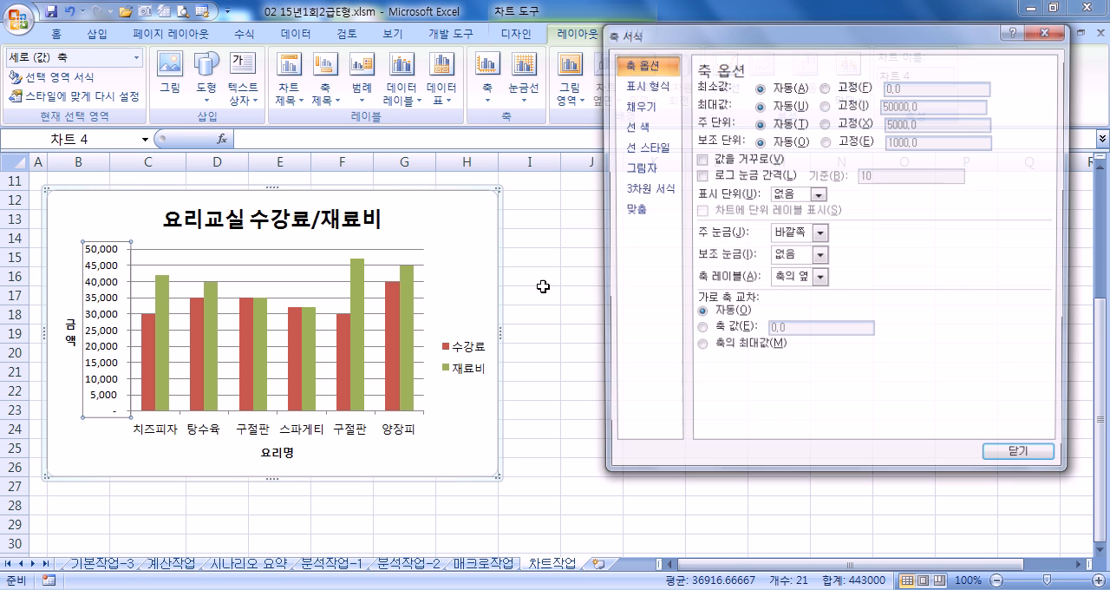
click(851, 87)
text(10000)
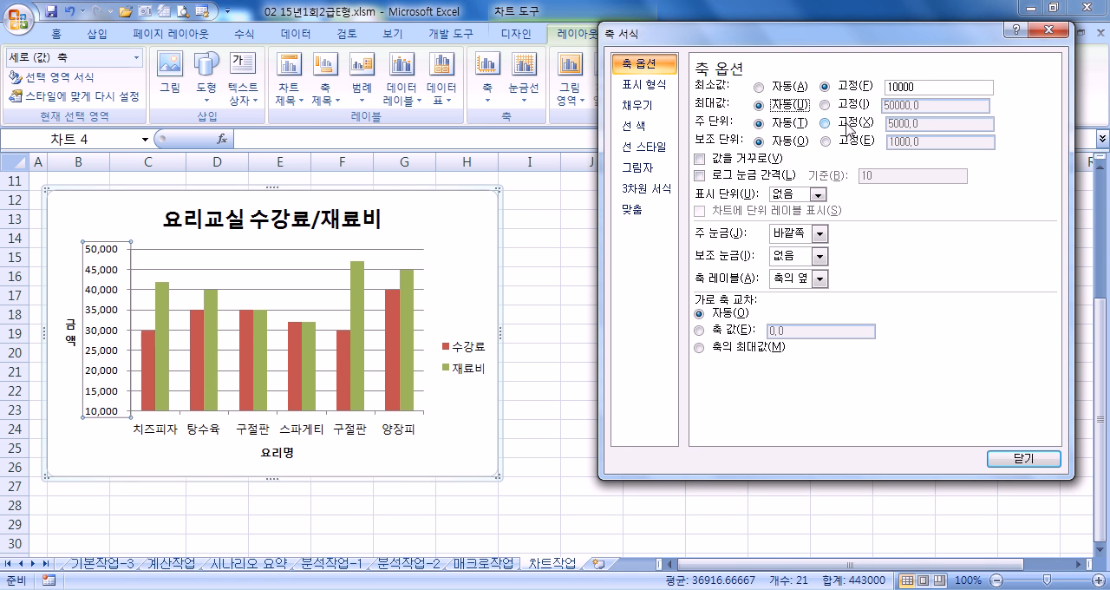
click(837, 130)
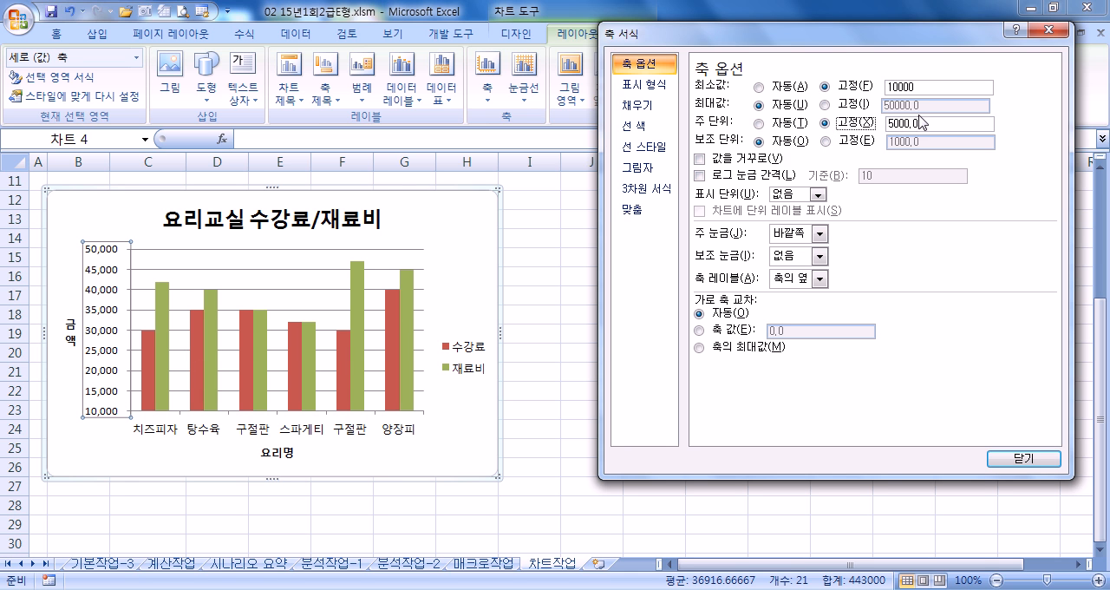
double_click(928, 121)
text(1)
key(Tab)
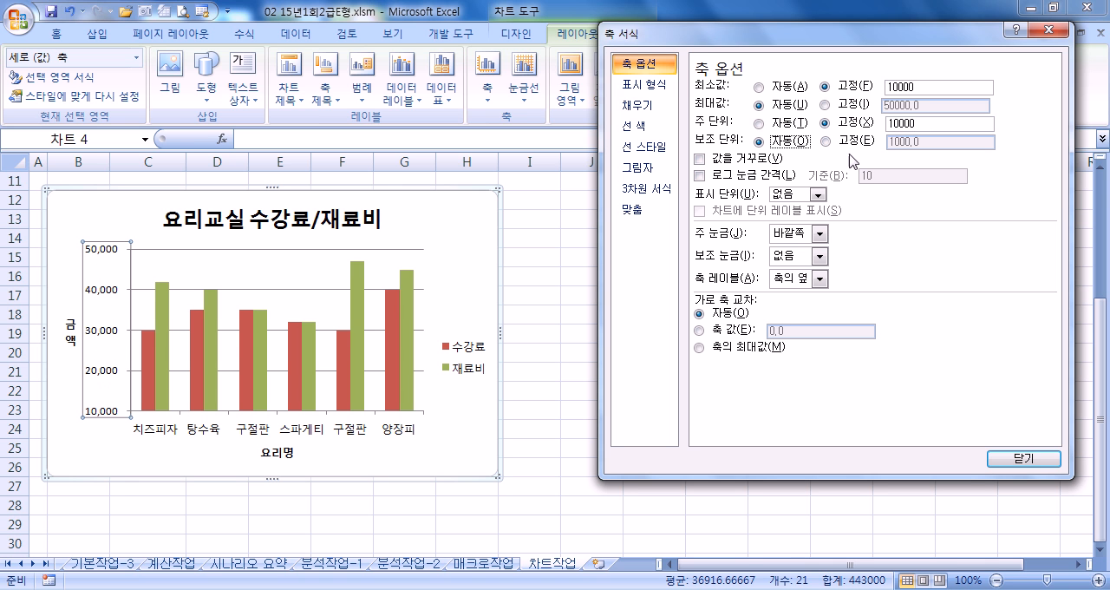
mouse_move(153, 380)
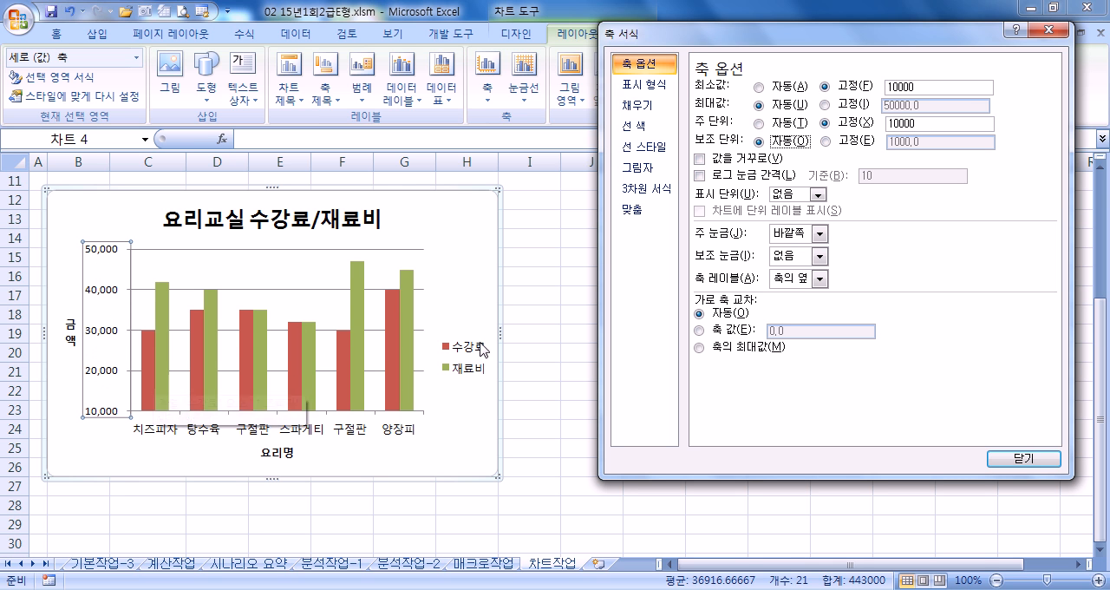
- Give the chart area's border rounded corners (둥근 모서리) and close the formatting dialog
click(469, 217)
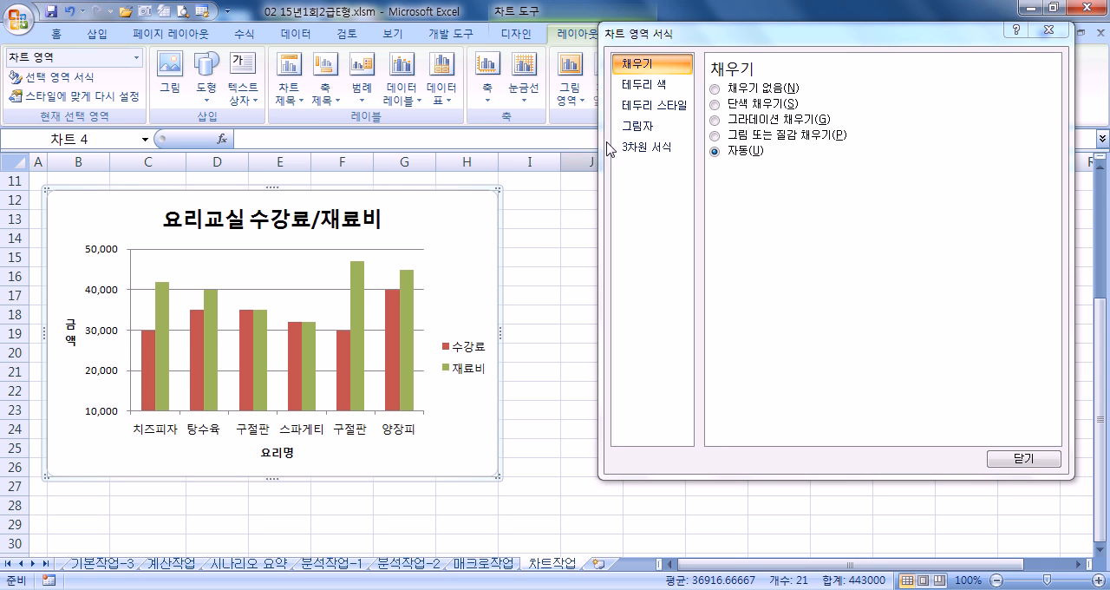
click(652, 107)
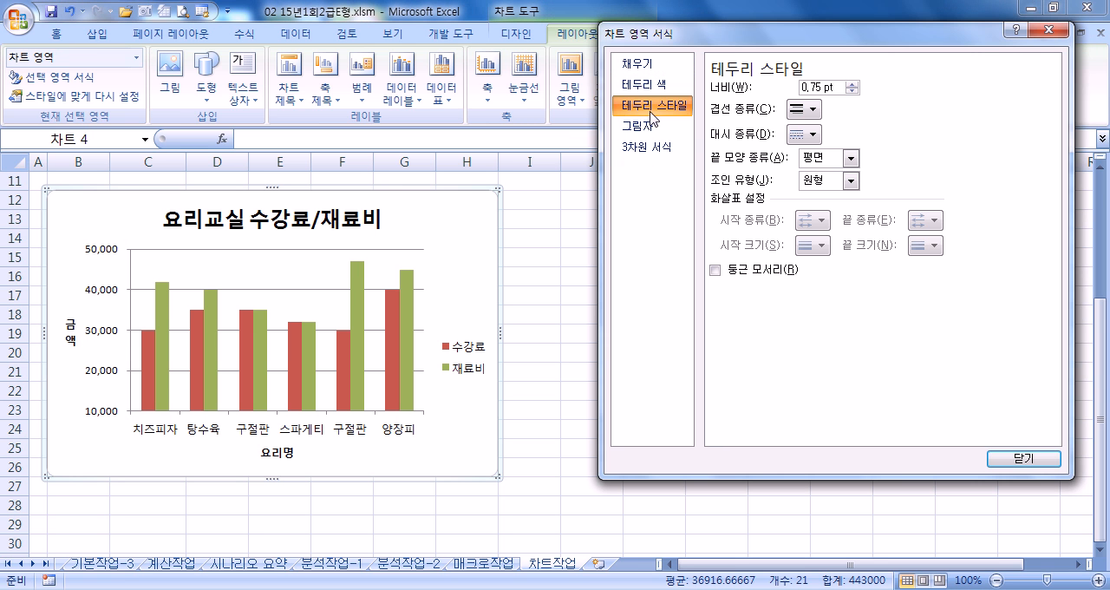
click(717, 272)
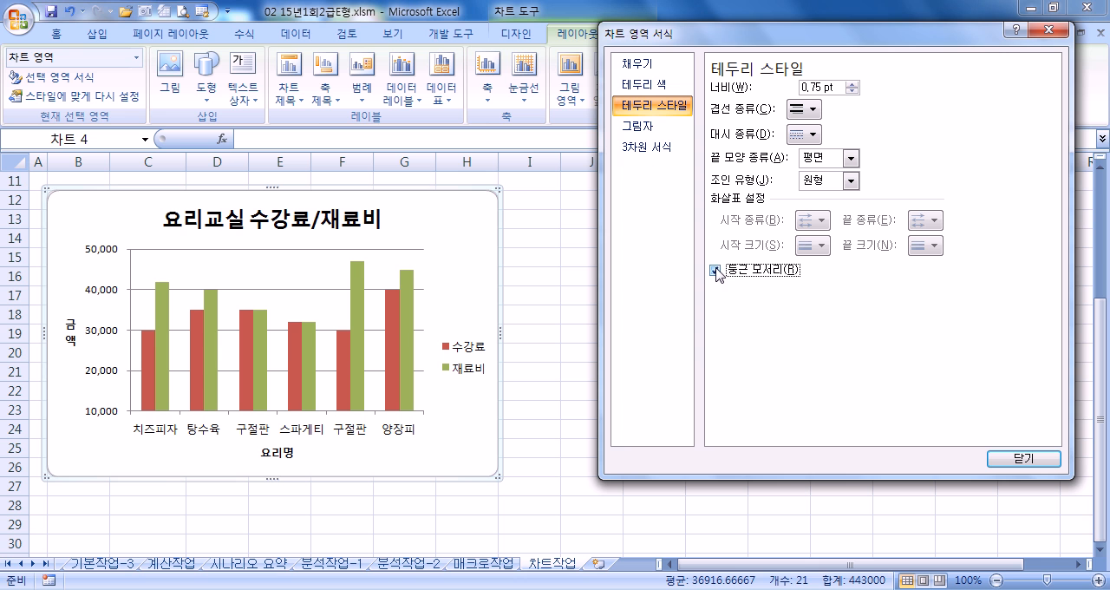
click(563, 313)
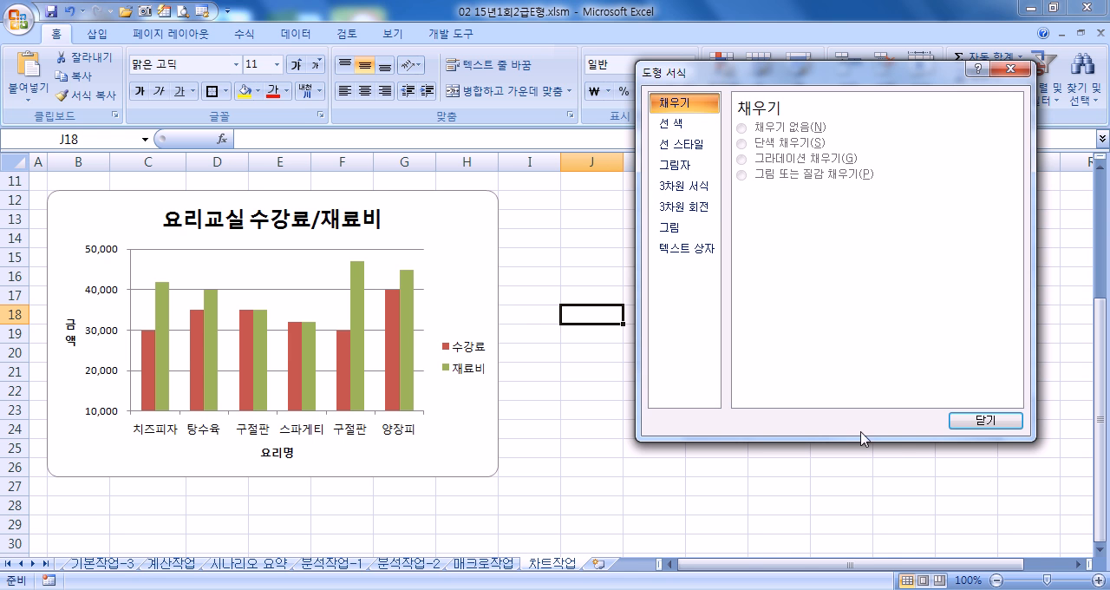
click(984, 420)
- Review the 차트작업 chart with its data, and the 매크로작업, 분석작업-2 and 분석작업-1 sheets, returning to cell A1 on each
scroll(575, 399, up, 2)
scroll(582, 413, up, 2)
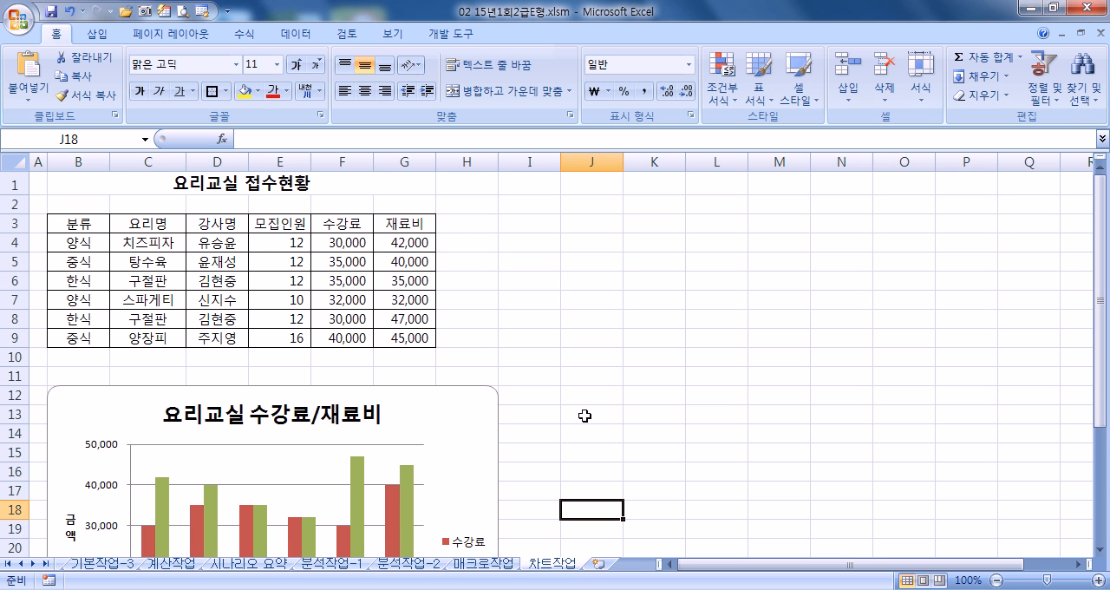
scroll(583, 416, down, 4)
scroll(582, 419, up, 2)
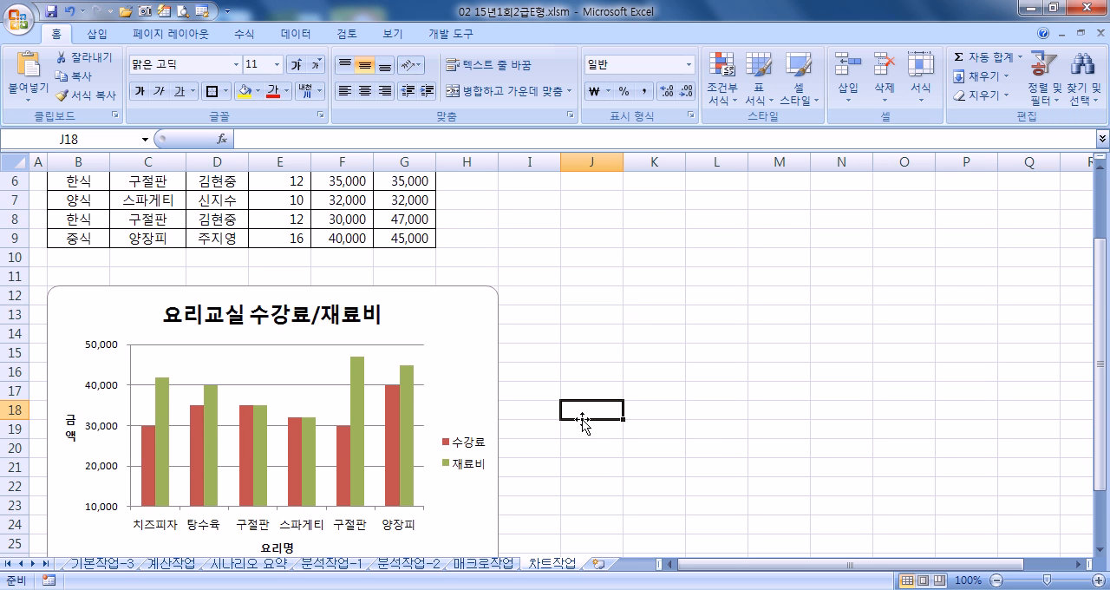
key(ctrl+Home)
key(ctrl+Page_Up)
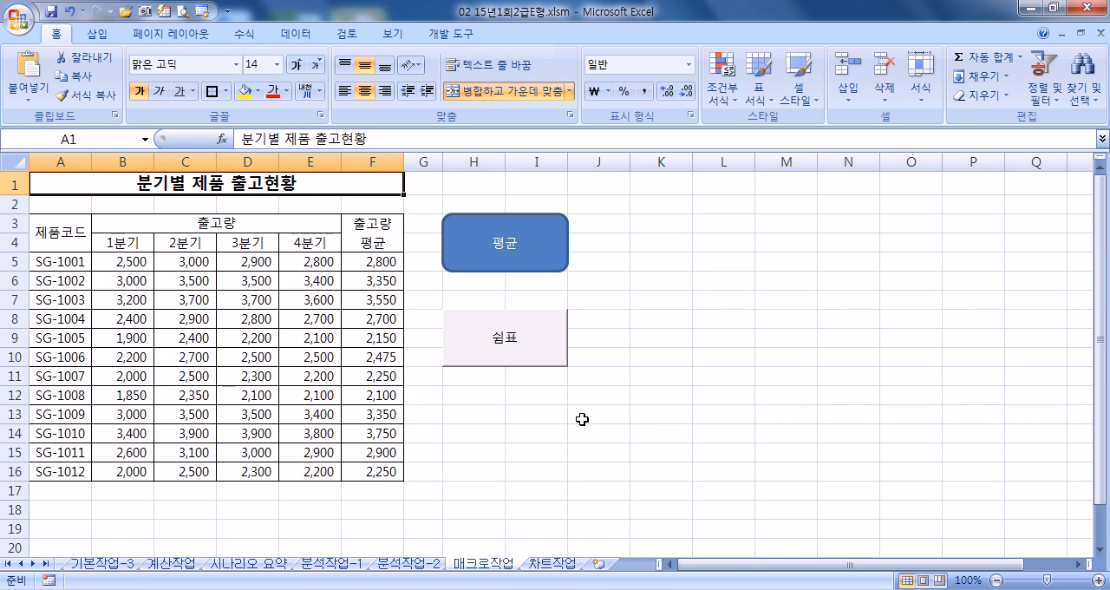
key(ctrl+Page_Up)
key(ctrl+Home)
key(ctrl+Page_Up)
key(ctrl+Home)
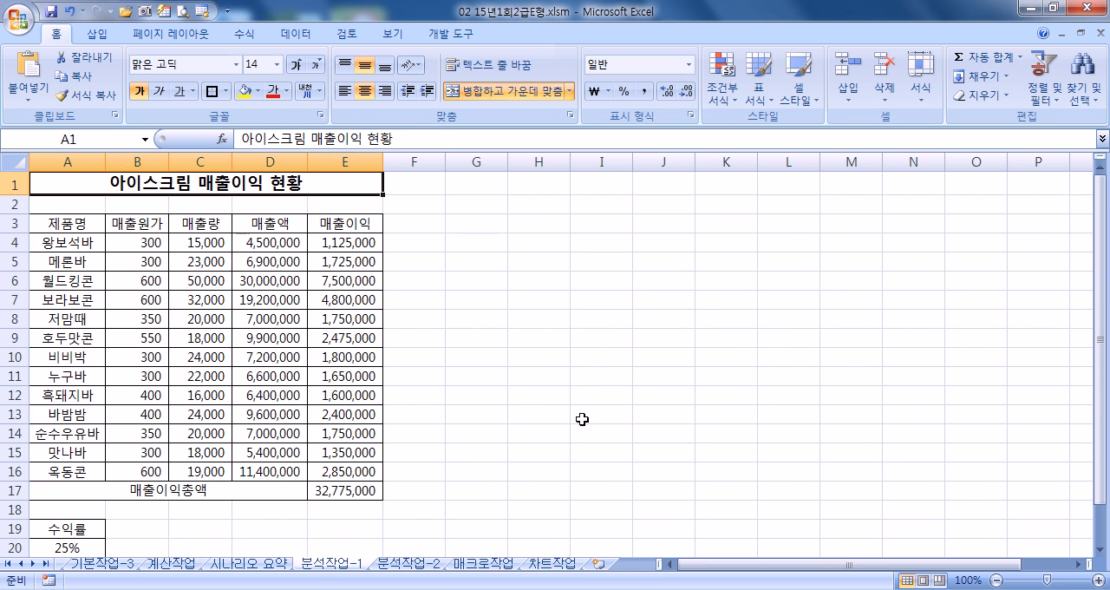
- Review the 시나리오 요약, 계산작업, 기본작업-3 and 기본작업-2 sheets for completeness, viewing 계산작업 at 100% zoom
key(ctrl+Page_Up)
key(ctrl+Page_Up)
key(ctrl+Home)
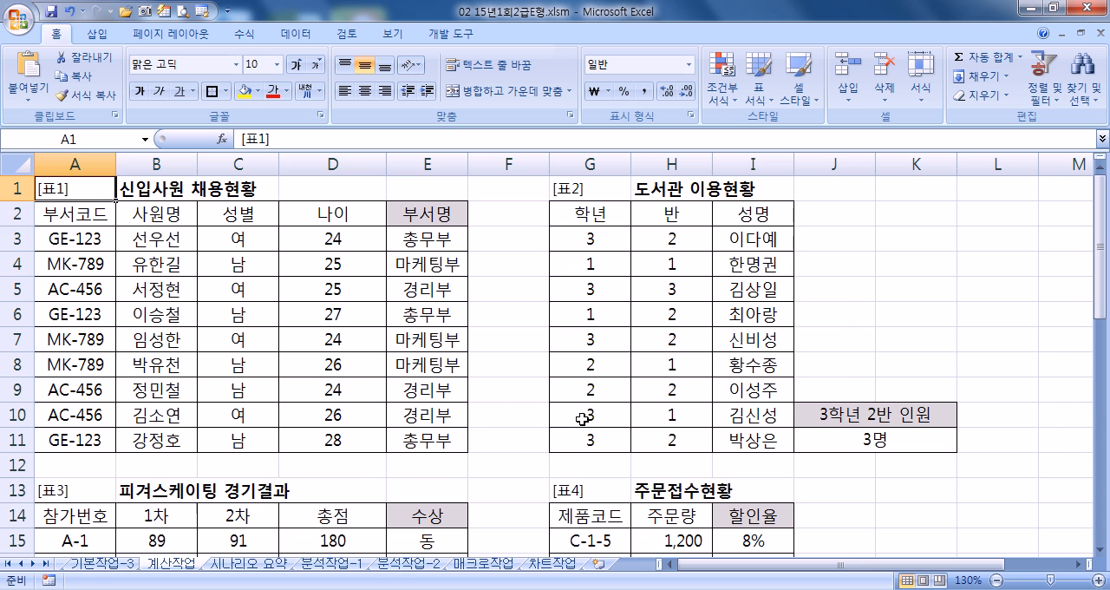
scroll(673, 347, down, 1)
scroll(675, 370, down, 1)
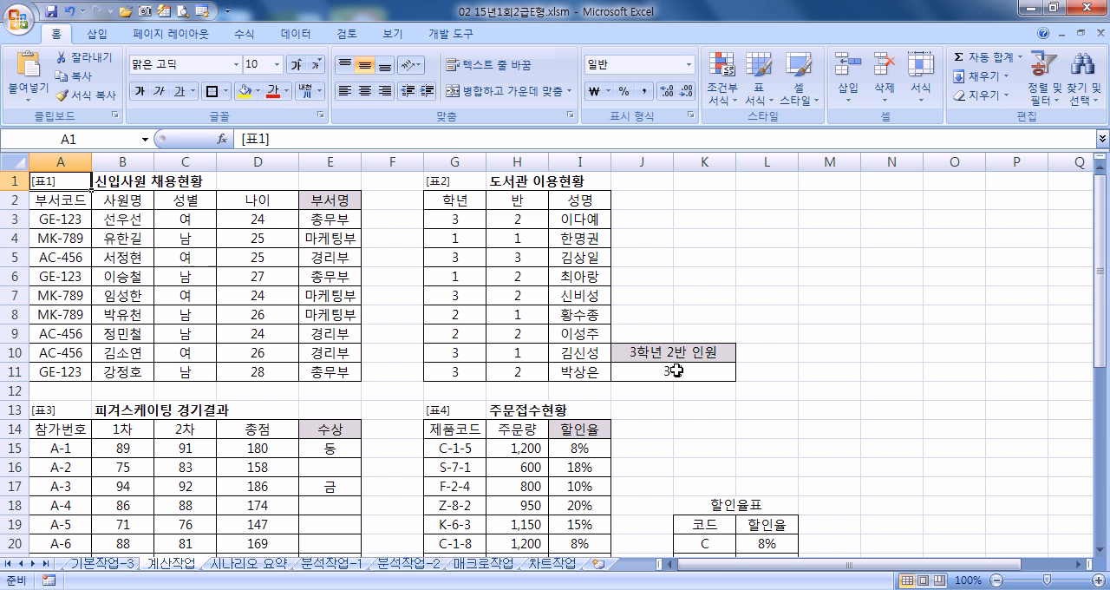
key(ctrl+Page_Up)
key(ctrl+Home)
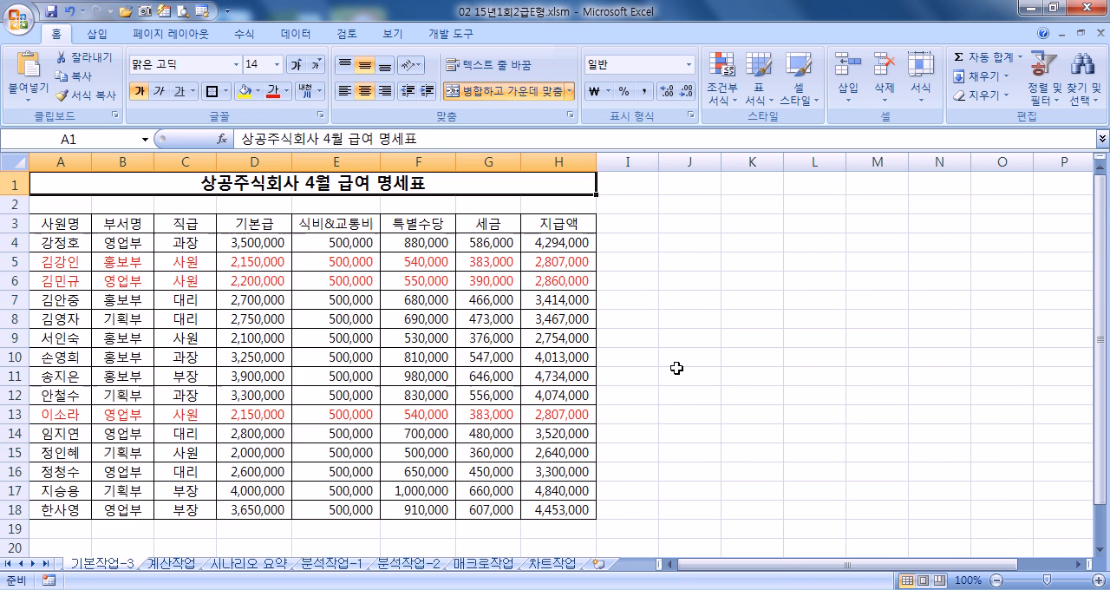
key(ctrl+Page_Up)
key(ctrl+Home)
key(ctrl+Page_Up)
key(ctrl+Page_Down)
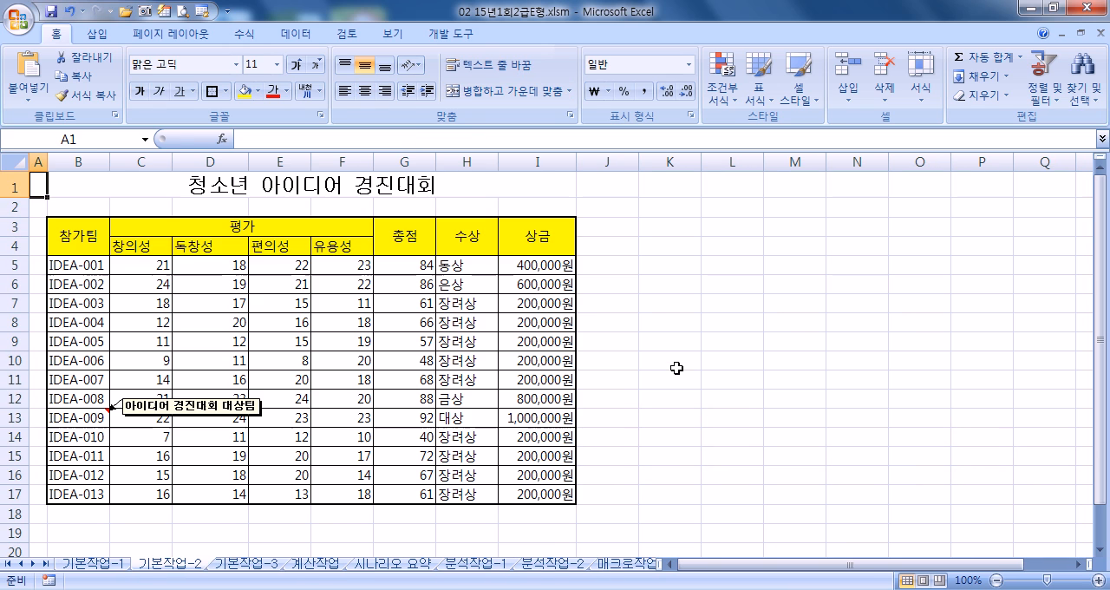
- Start saving a copy of the workbook and choose the _강좌녹화 folder as its location
click(21, 19)
click(141, 167)
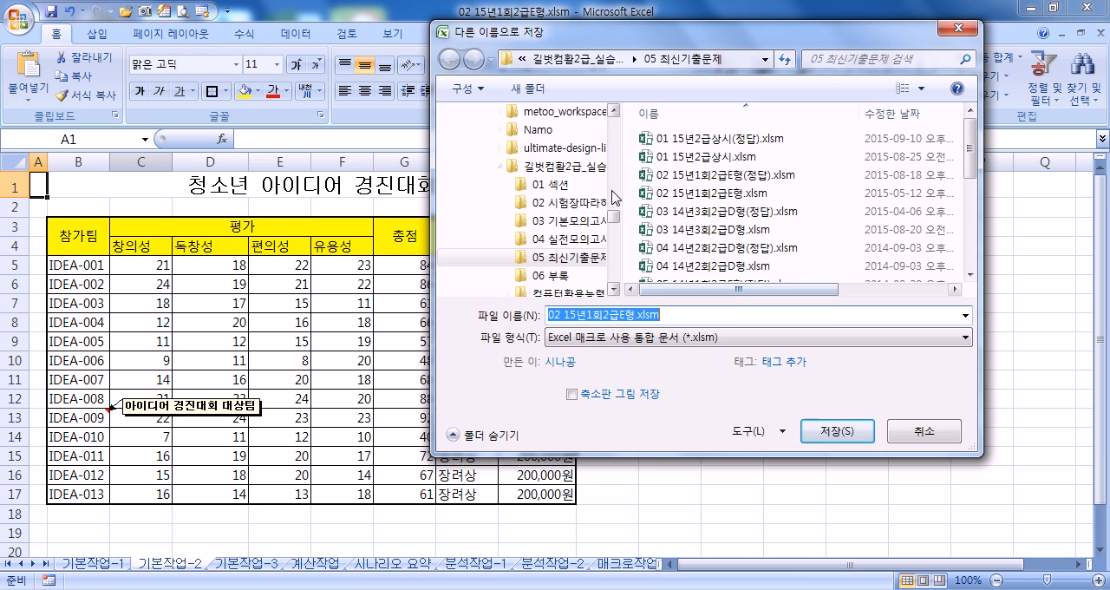
drag(616, 219, 615, 118)
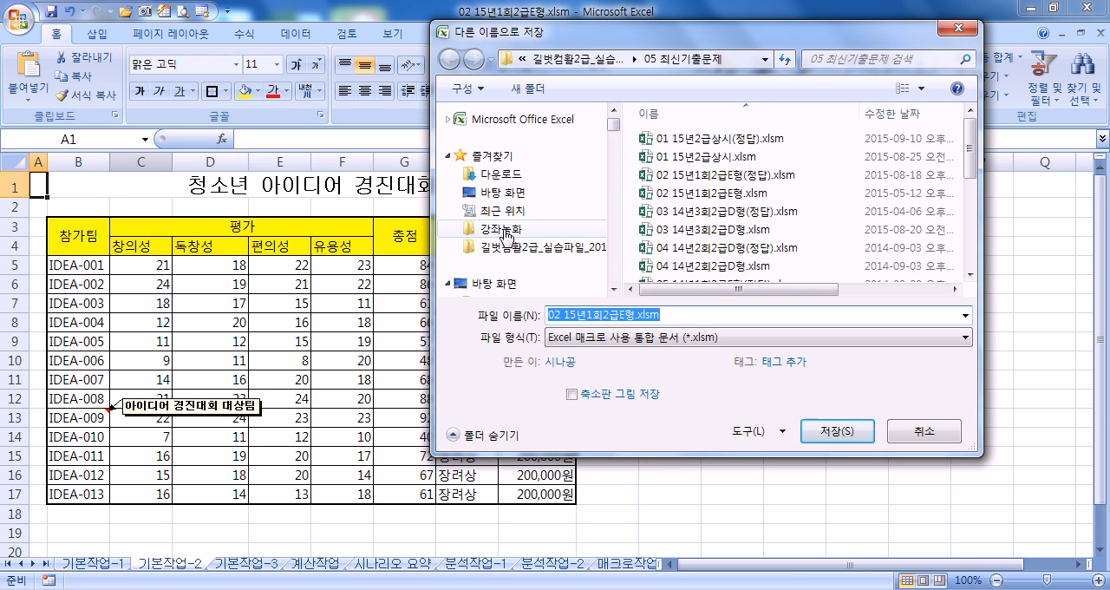
click(507, 228)
- Name the workbook copy 02회15년1회2급E형.xlsm
click(559, 315)
click(563, 314)
text(GHL)
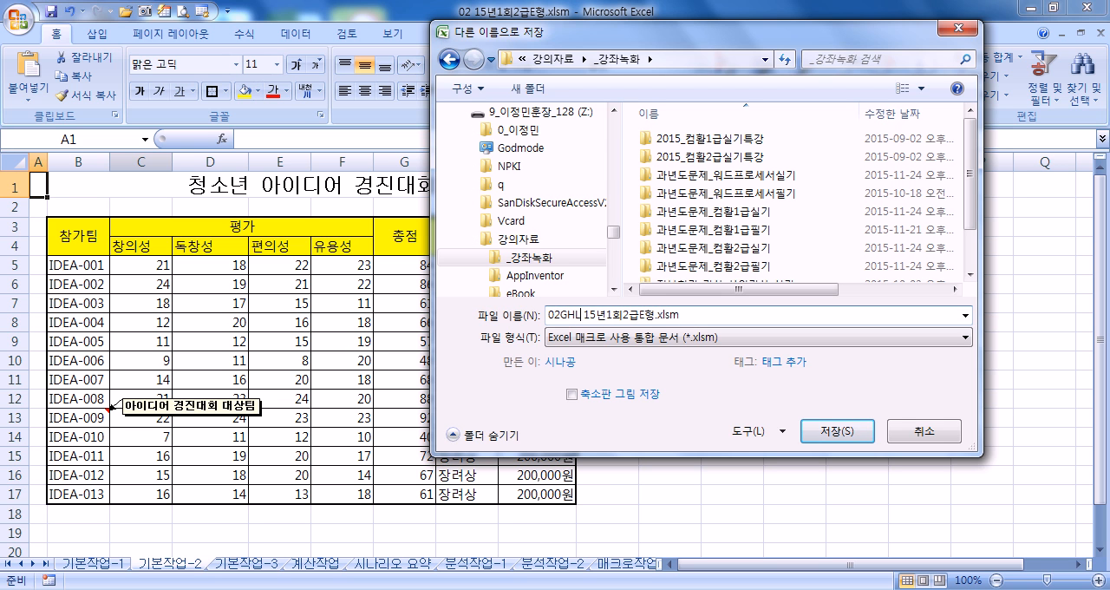
key(BackSpace)
key(BackSpace)
key(BackSpace)
text(회)
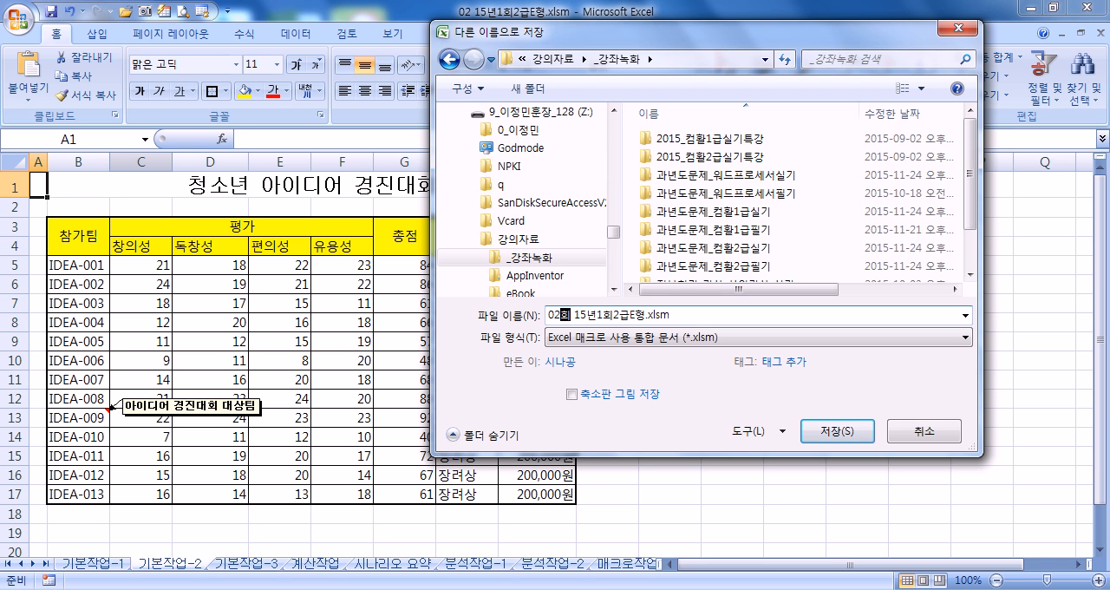
key(Delete)
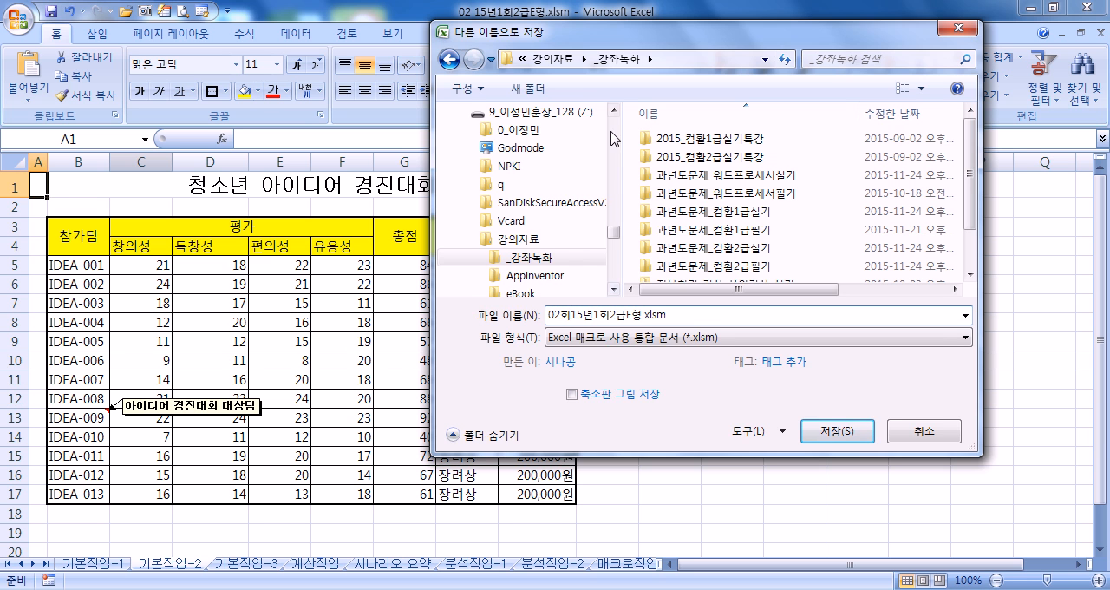
- Clear the workbook's open password (열기 암호) in the general save options and save the copy
drag(640, 36, 736, 5)
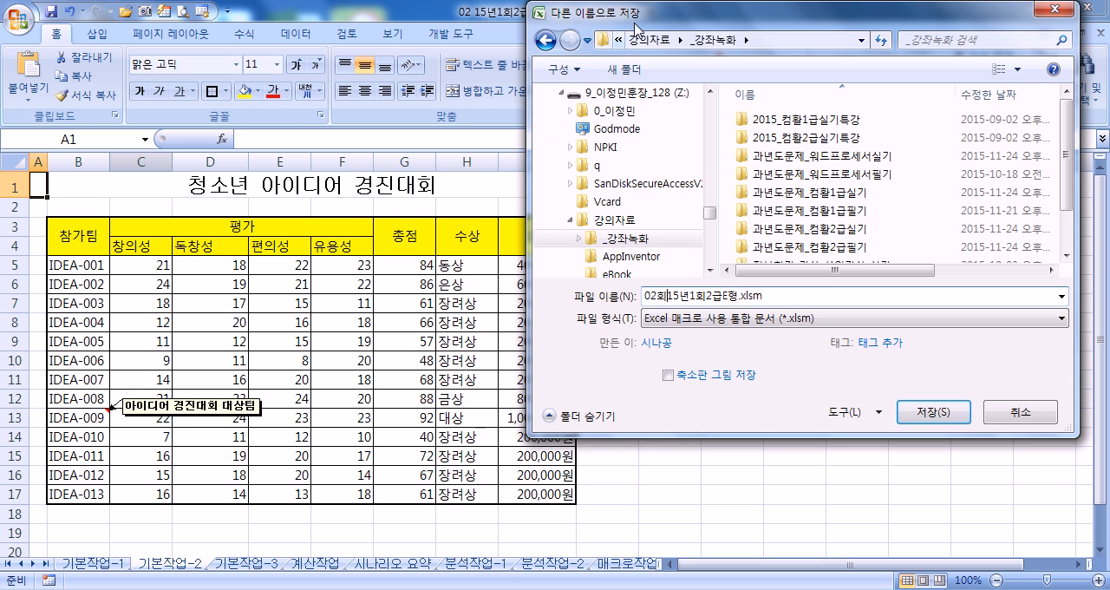
click(846, 424)
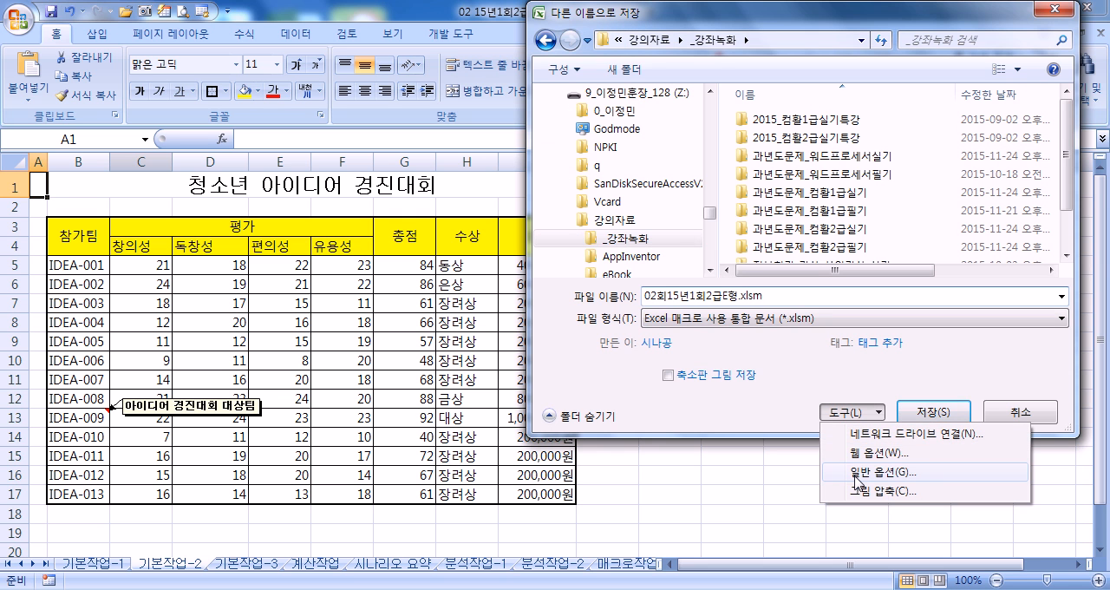
click(833, 475)
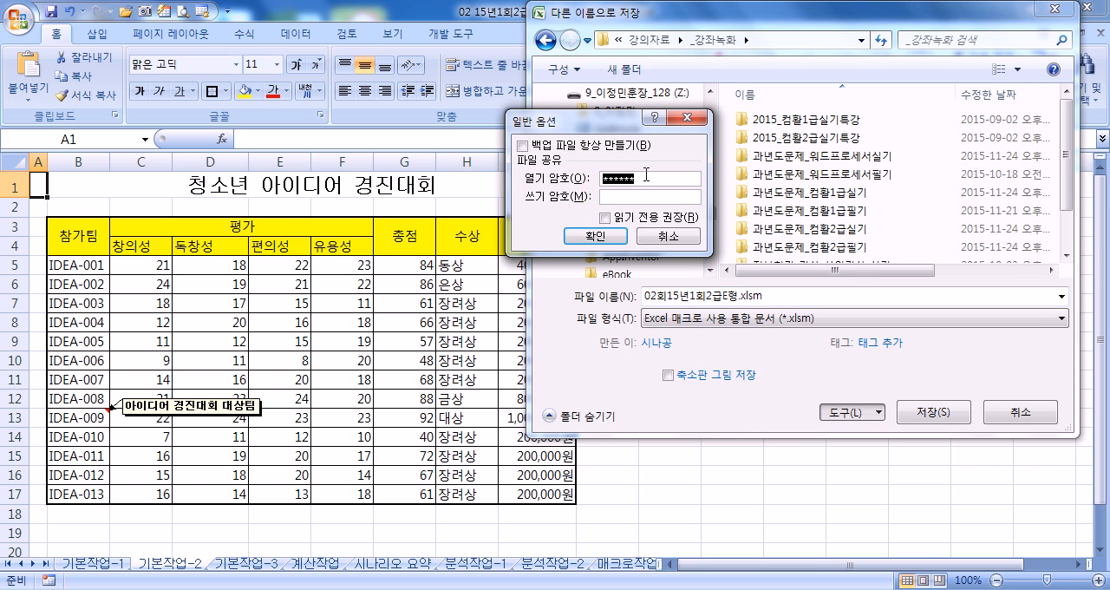
key(BackSpace)
click(606, 236)
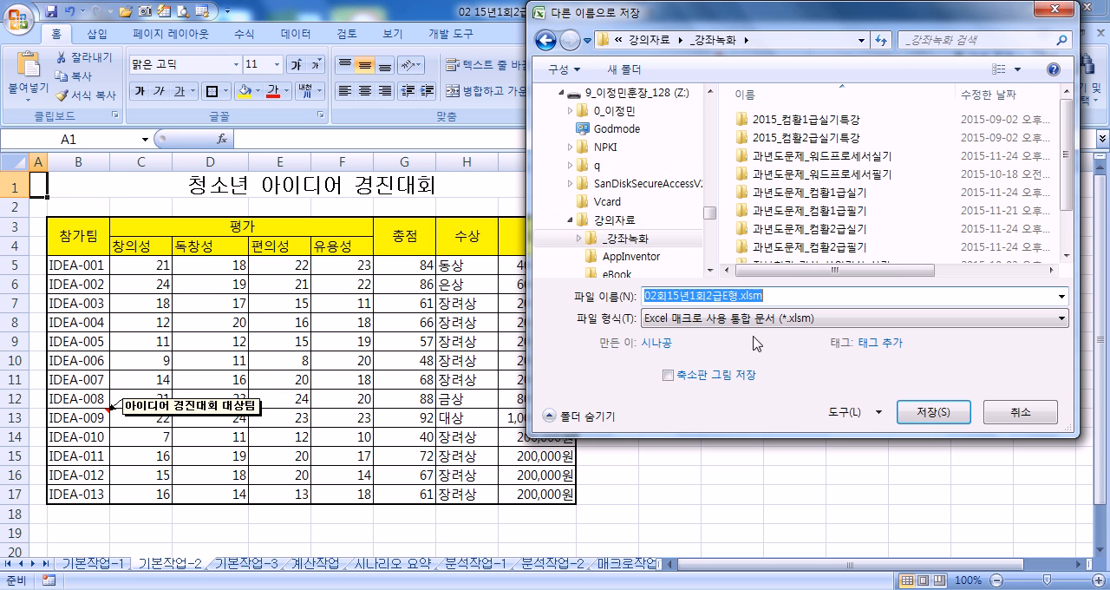
click(922, 423)
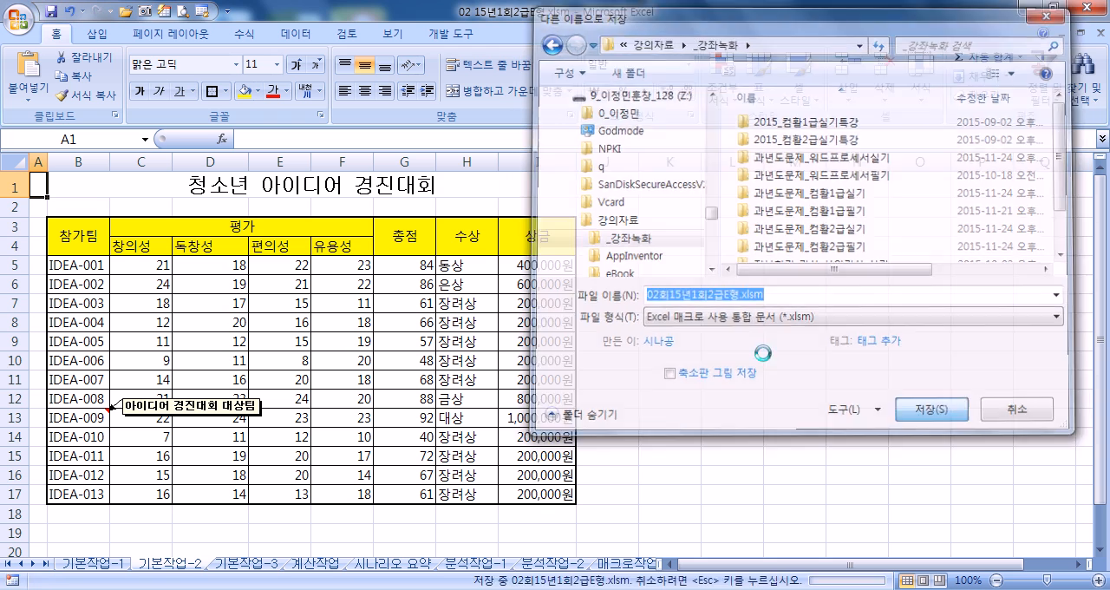